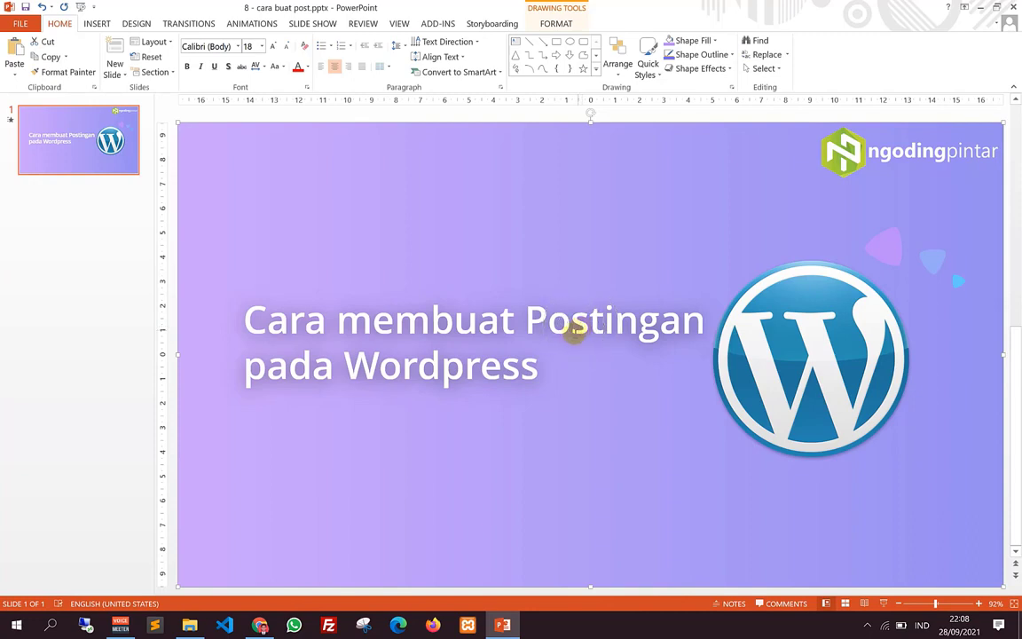
Step: Switch to the WordPress dashboard in Chrome and reveal the options for Posts
left_click(259, 624)
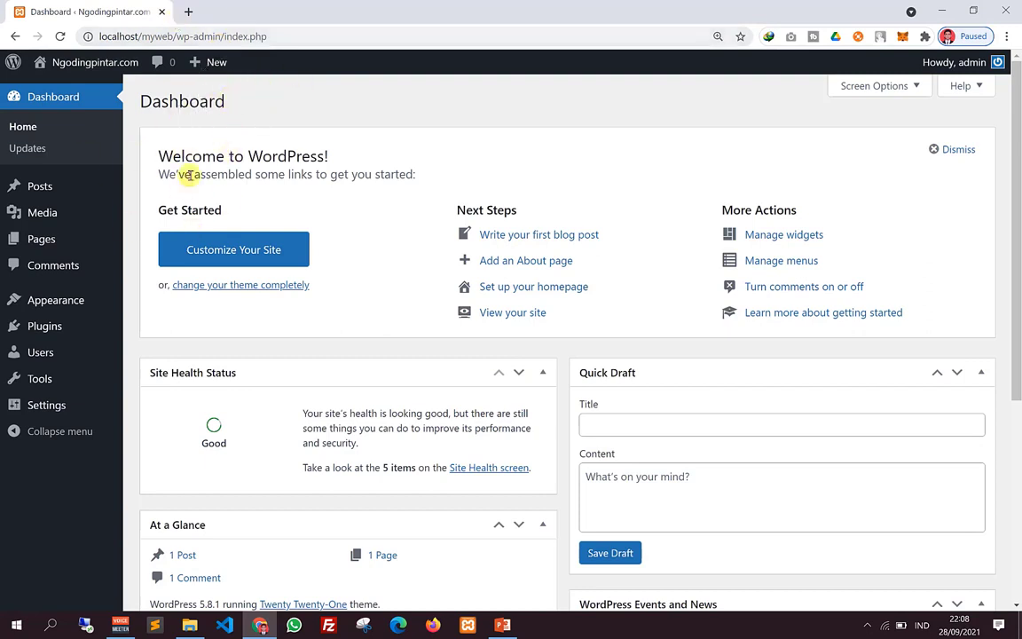
mouse_move(67, 185)
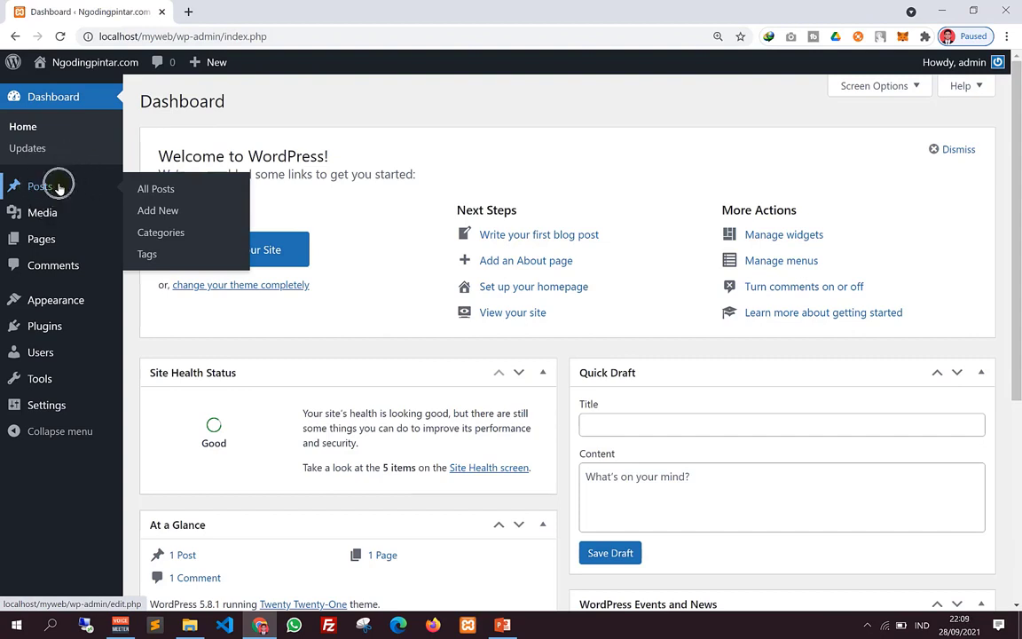
left_click(177, 238)
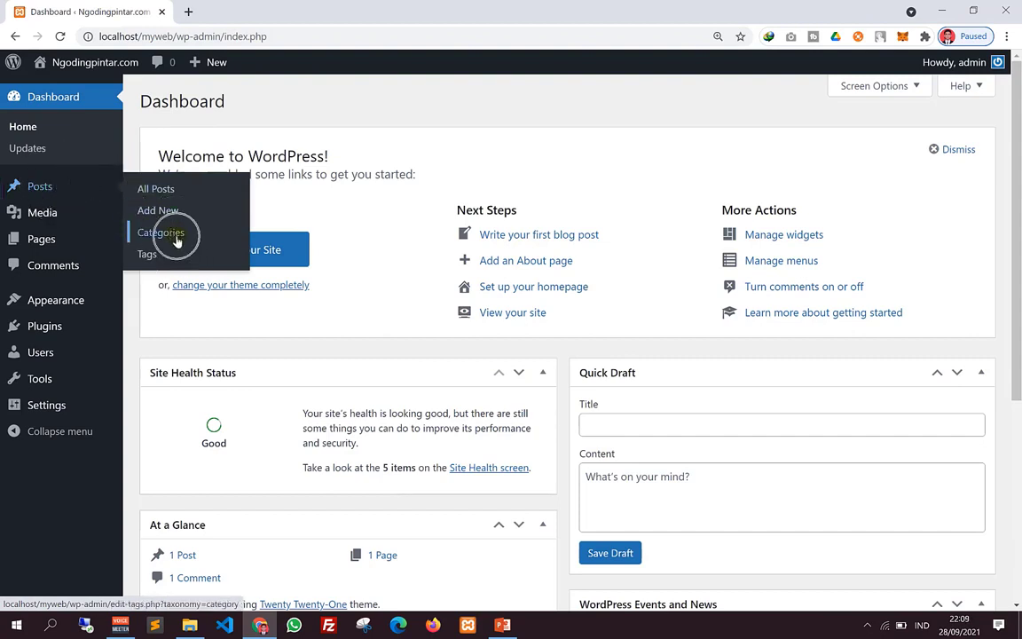
left_click(161, 258)
left_click(172, 193)
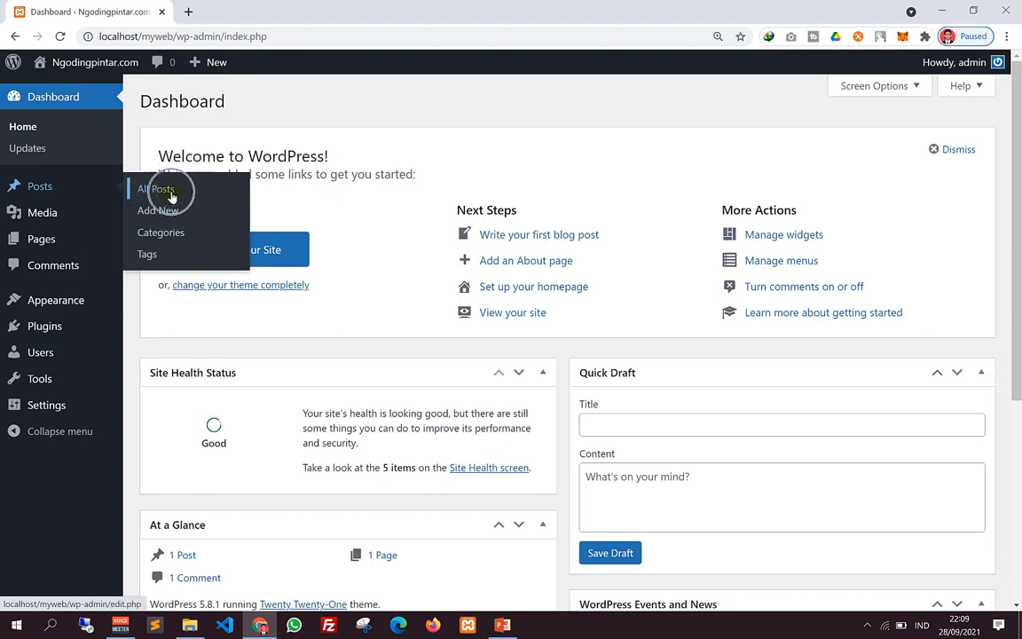
left_click(157, 211)
left_click(164, 213)
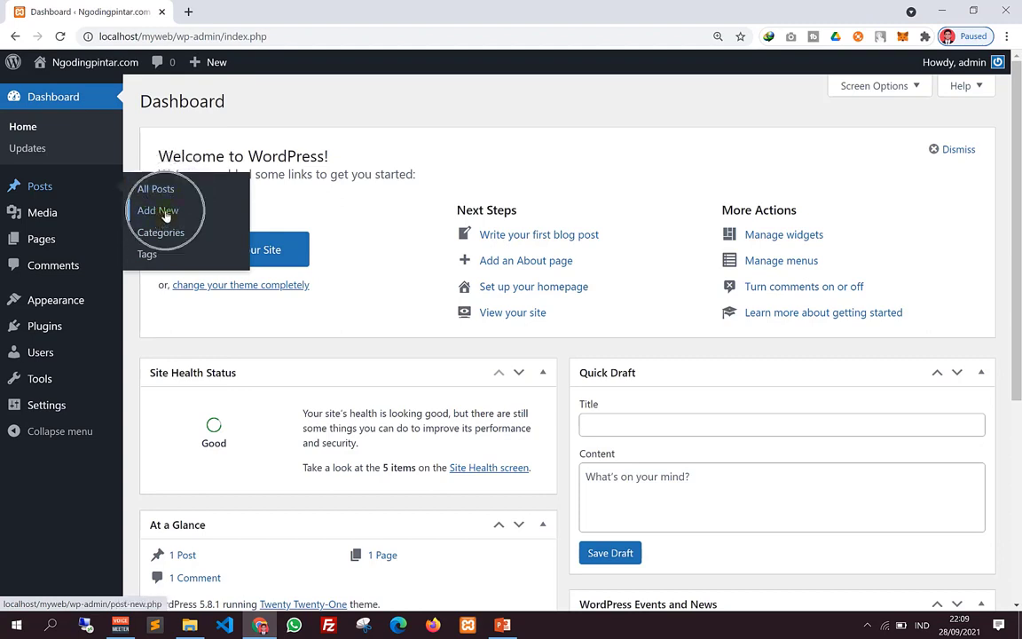
left_click(166, 215)
key("ctrl")
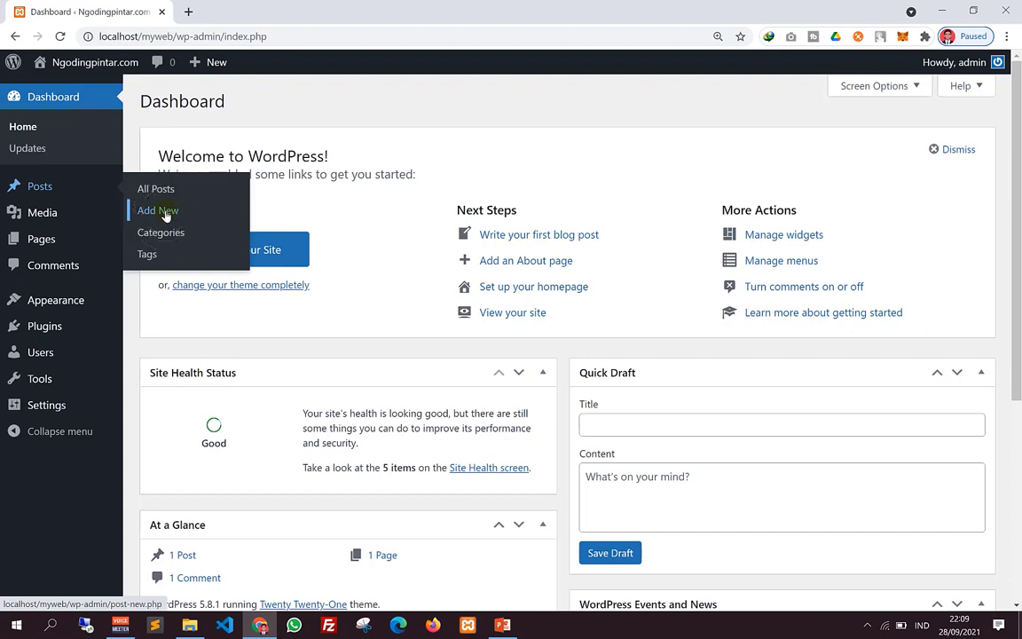
key("ctrl")
key("ctrl")
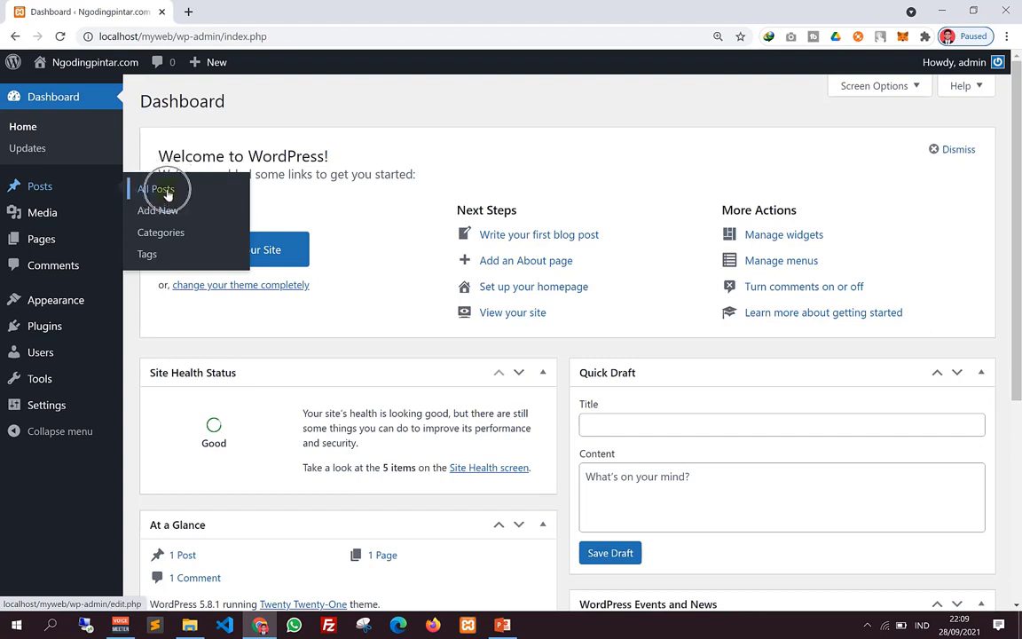
key("ctrl")
key("ctrl")
Step: Open the list of all posts
left_click(167, 191)
key("ctrl")
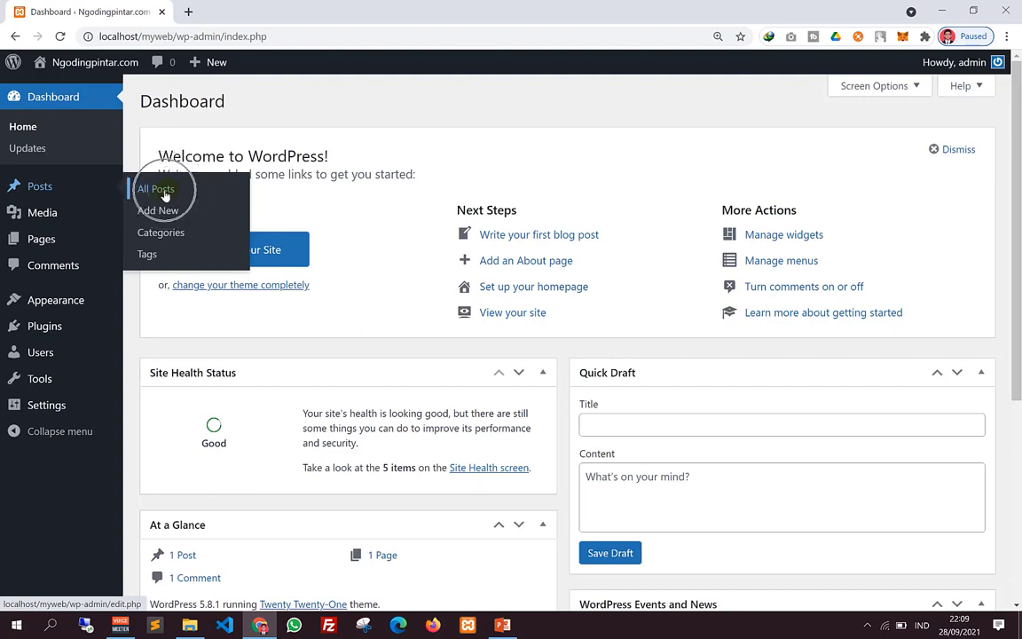
left_click(165, 192)
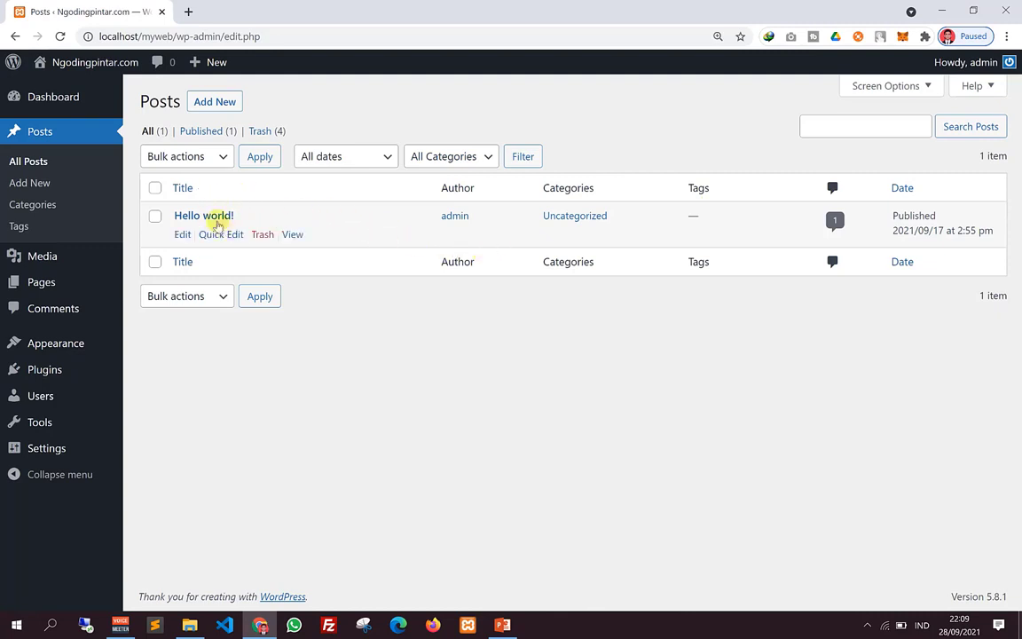
left_click(211, 217)
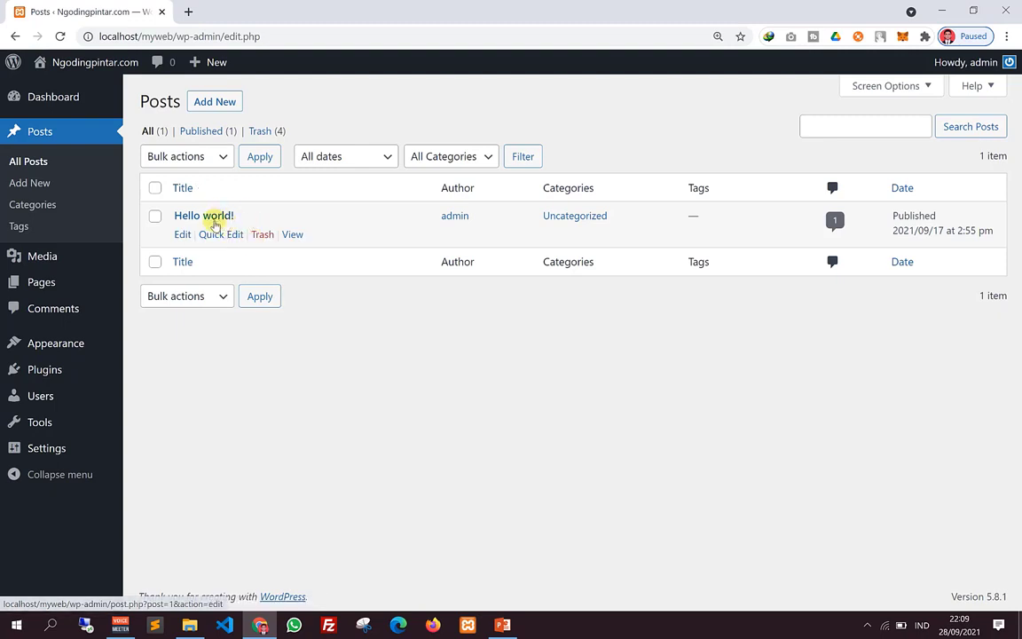
left_click(213, 225)
left_click(208, 222)
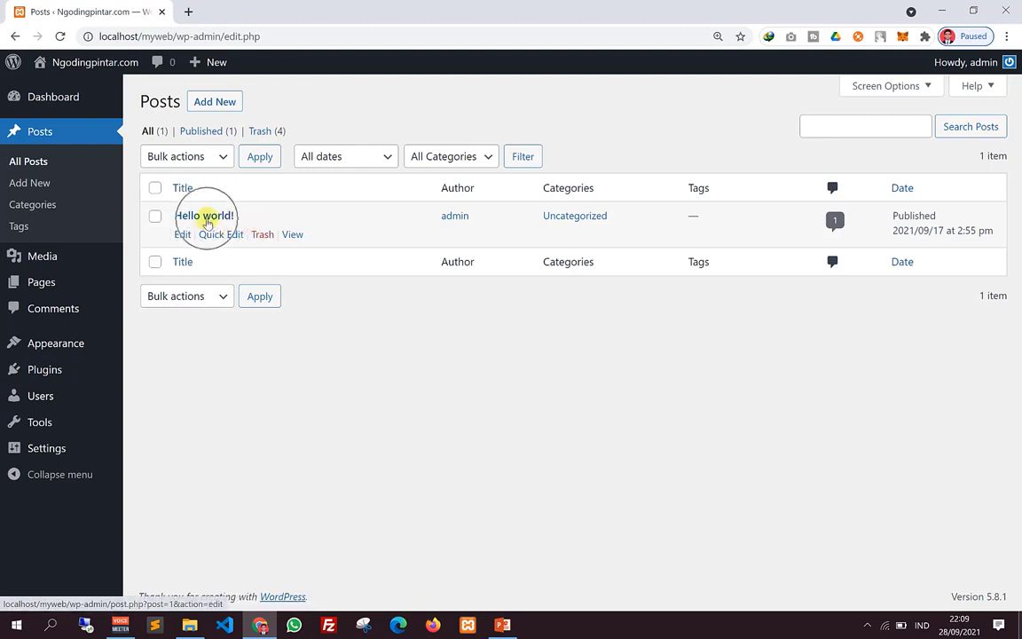
Step: Open the site's public front page in a new browser tab and switch to it
mouse_move(102, 72)
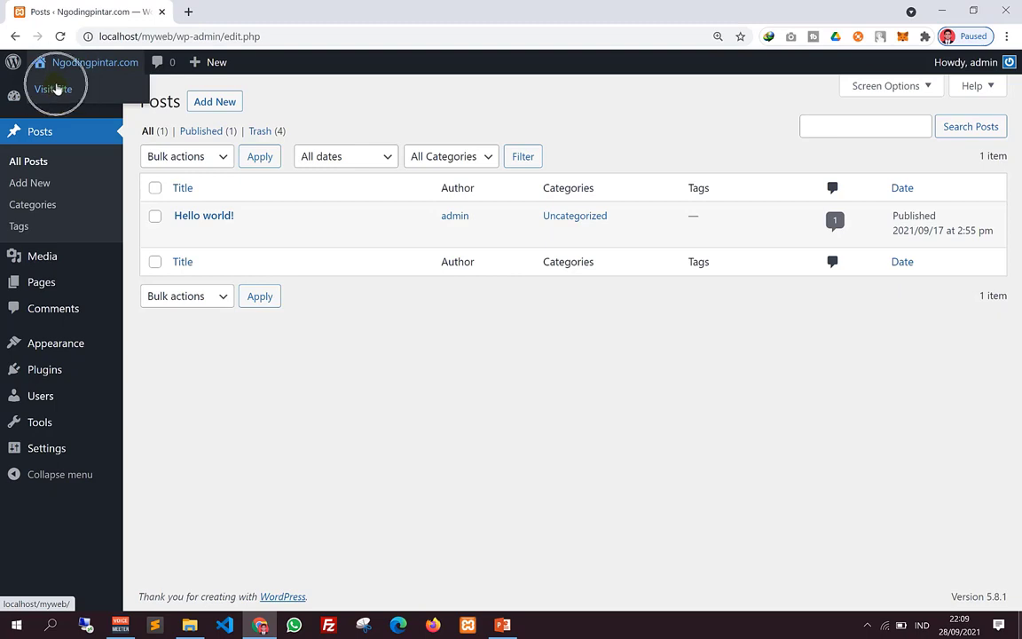
right_click(63, 89)
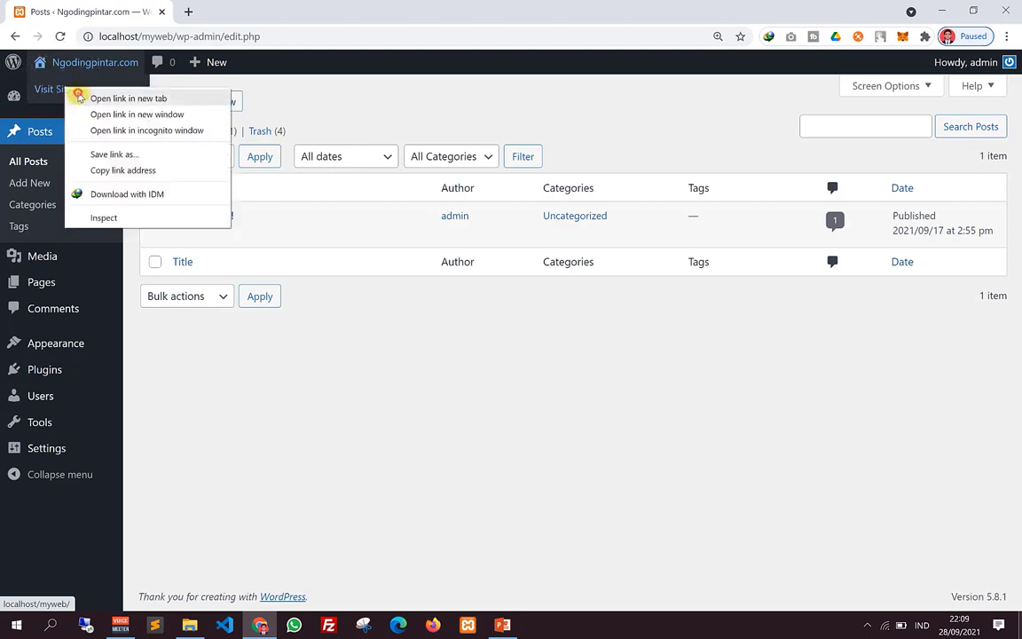
left_click(106, 98)
left_click(232, 11)
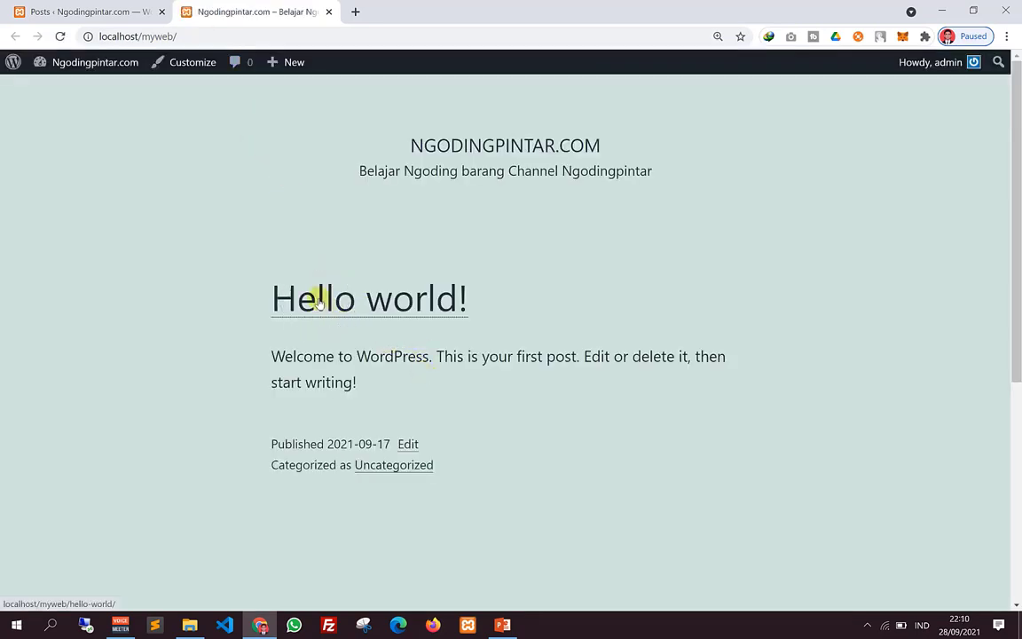
Step: Open the "Hello world!" post on the public site, examine its content and comment section, and return to the front page
left_click(320, 302)
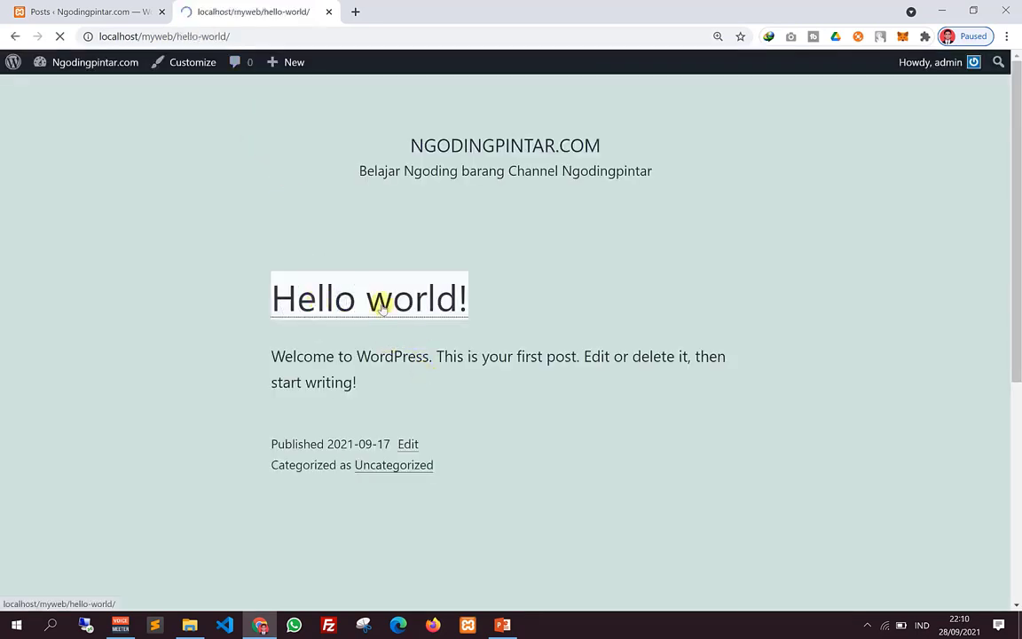
scroll(372, 321, "down", 4)
scroll(349, 337, "up", 2)
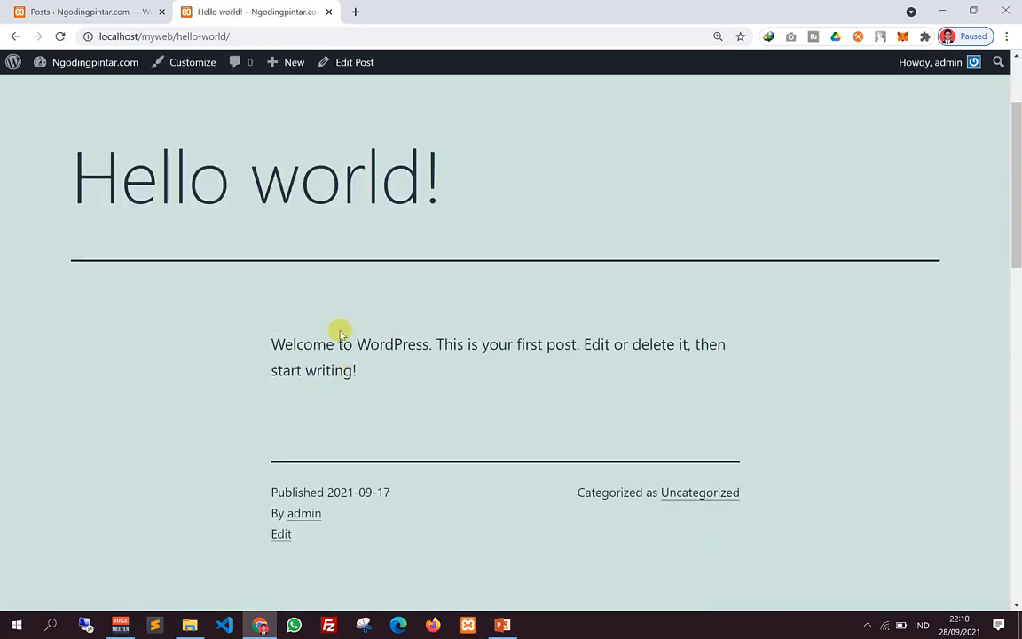
scroll(339, 333, "down", 4)
scroll(360, 434, "down", 3)
scroll(349, 392, "up", 2)
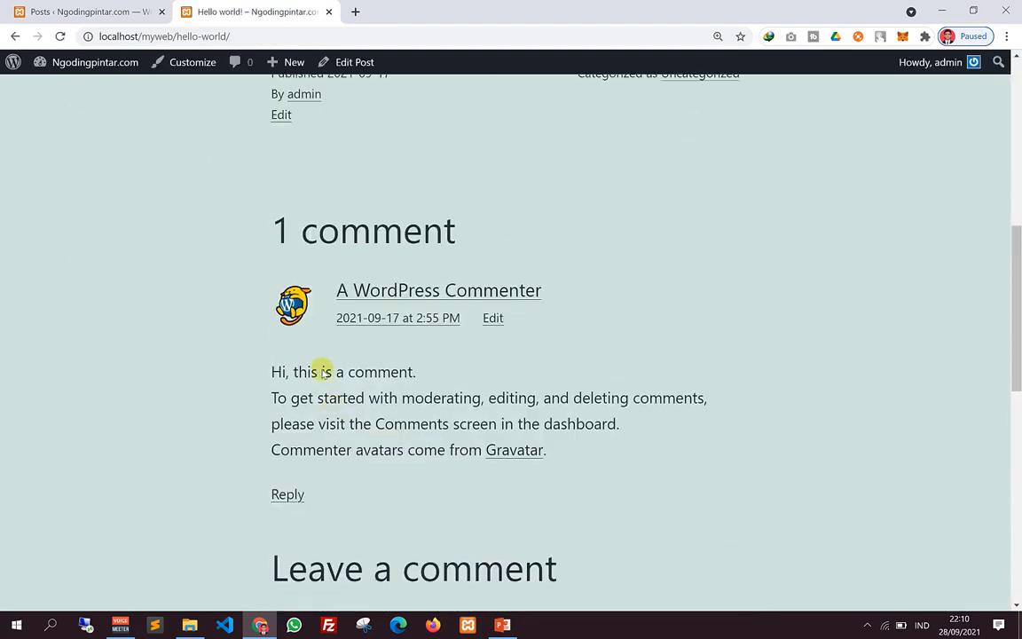
scroll(376, 374, "down", 4)
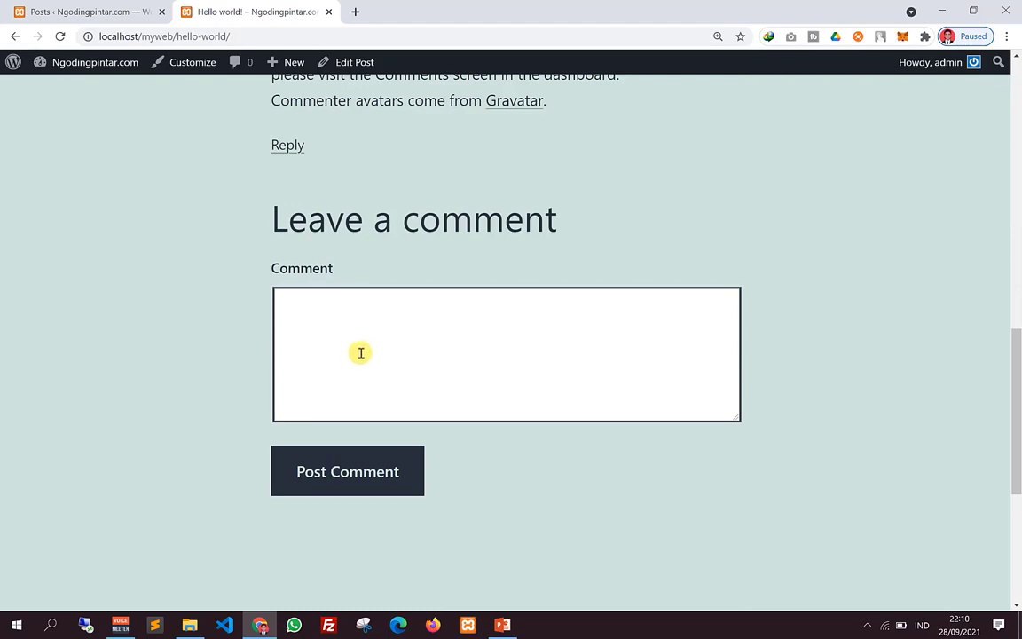
scroll(379, 354, "up", 5)
scroll(379, 351, "up", 4)
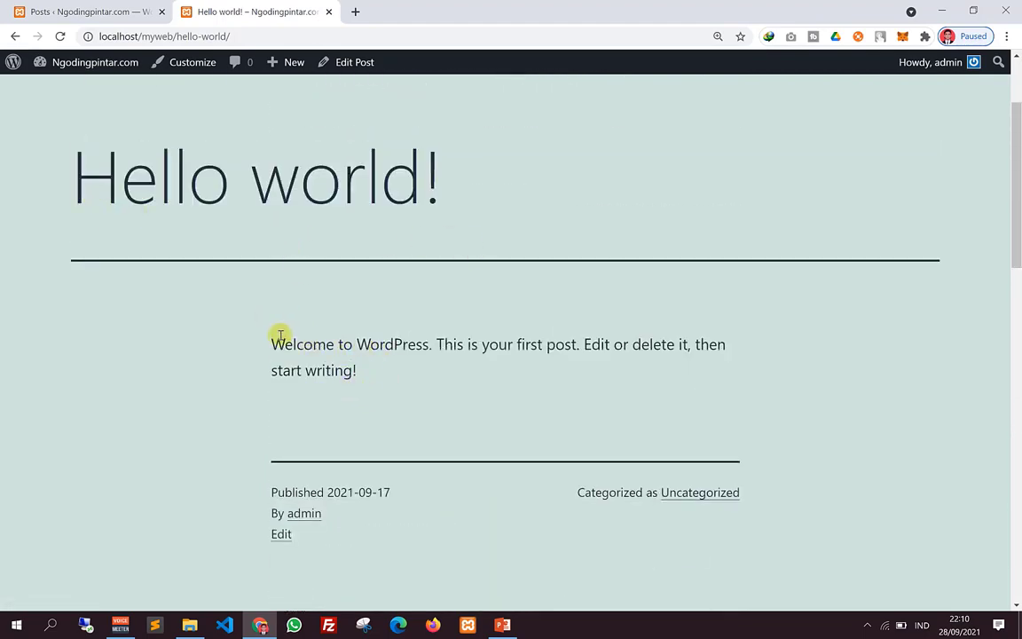
left_click_drag(281, 338, 380, 410)
left_click(385, 399)
left_click(16, 37)
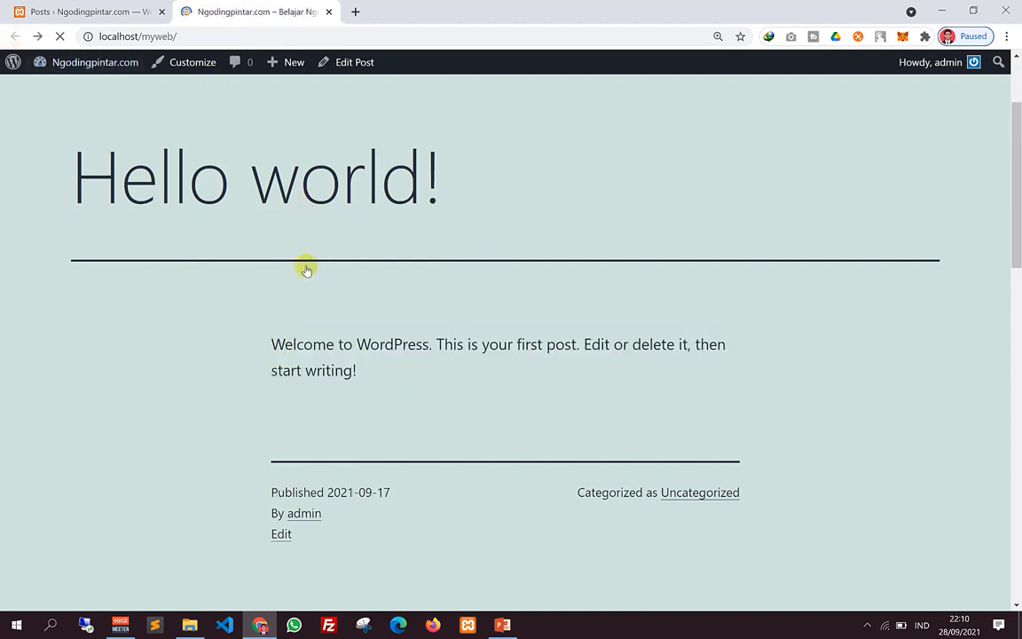
left_click(298, 308)
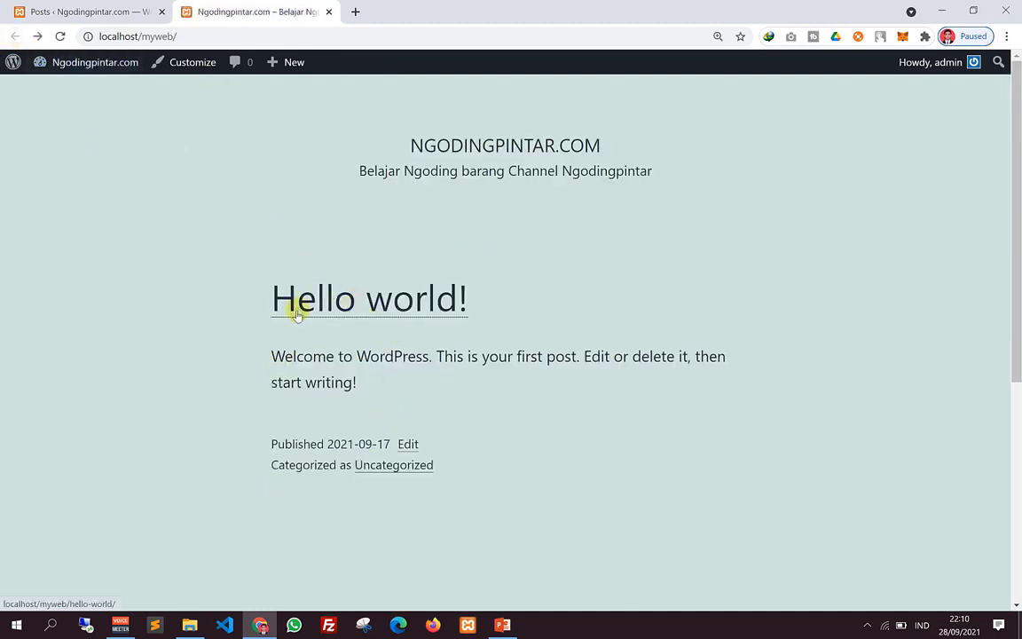
left_click(296, 311)
Step: Return to the WordPress posts list and start a new post
left_click(62, 12)
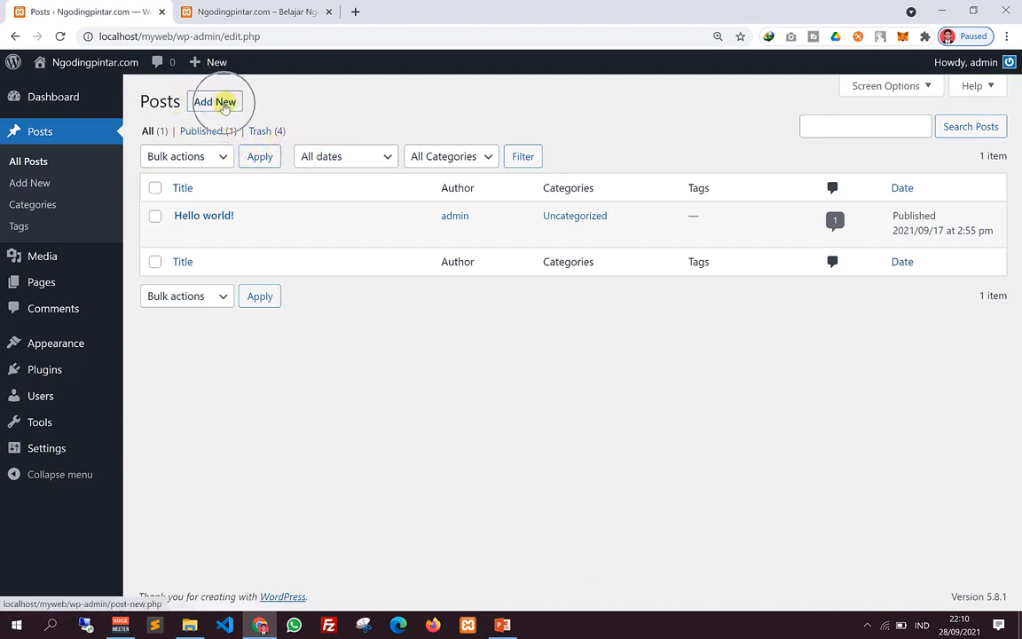
left_click(224, 104)
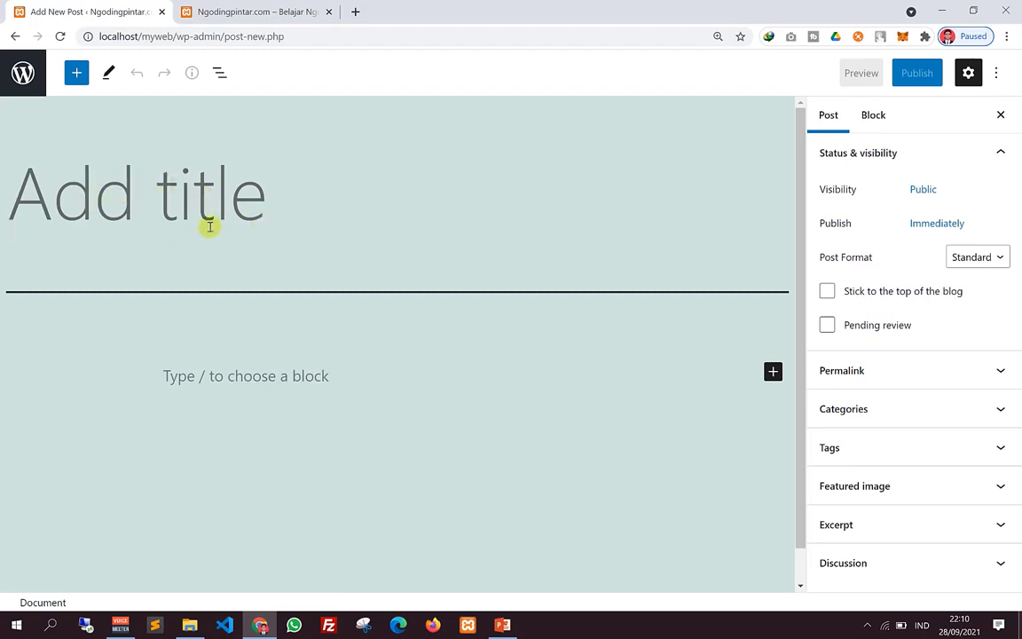
scroll(206, 226, "down", 1)
scroll(204, 231, "up", 1)
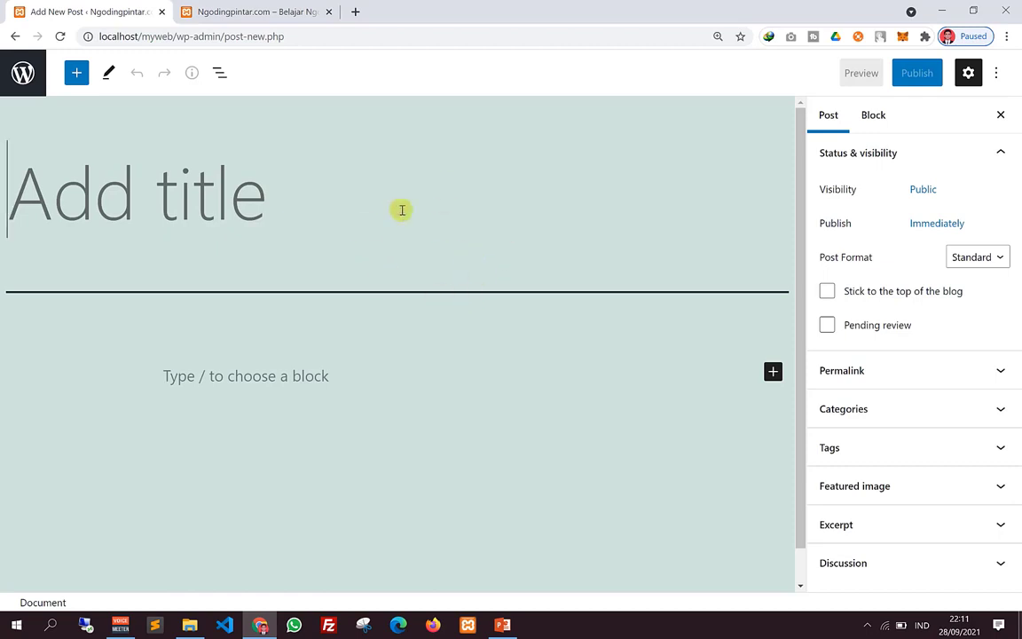
left_click(434, 258)
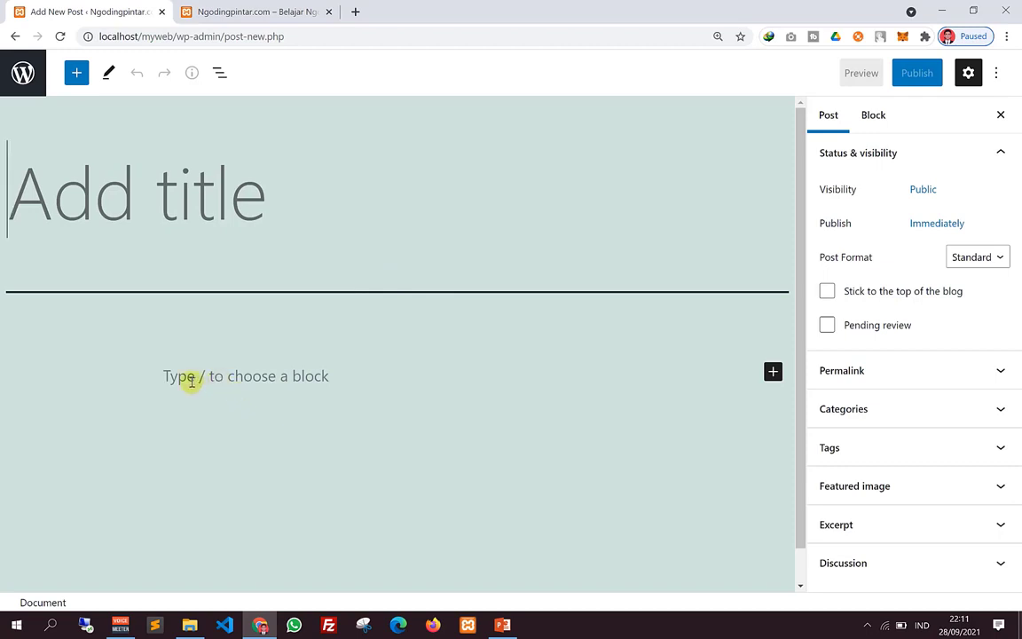
left_click(258, 381)
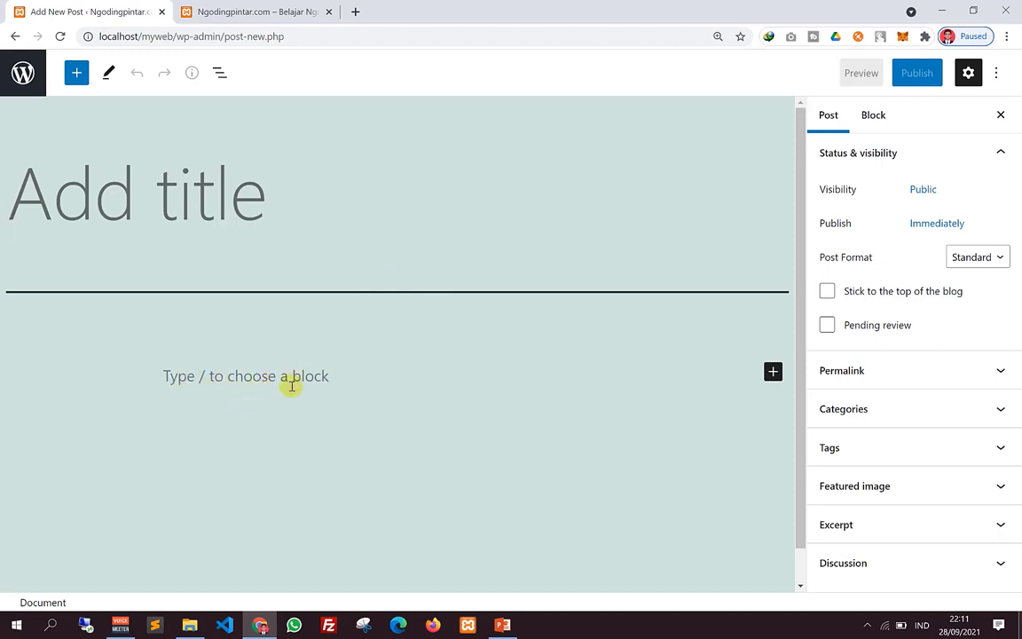
left_click(303, 375)
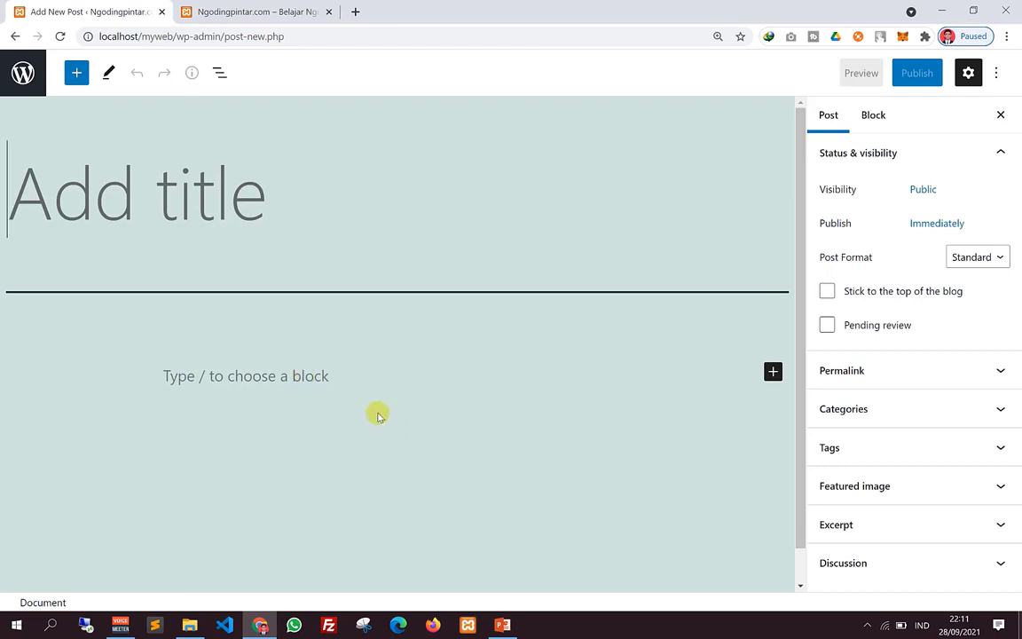
left_click(168, 188)
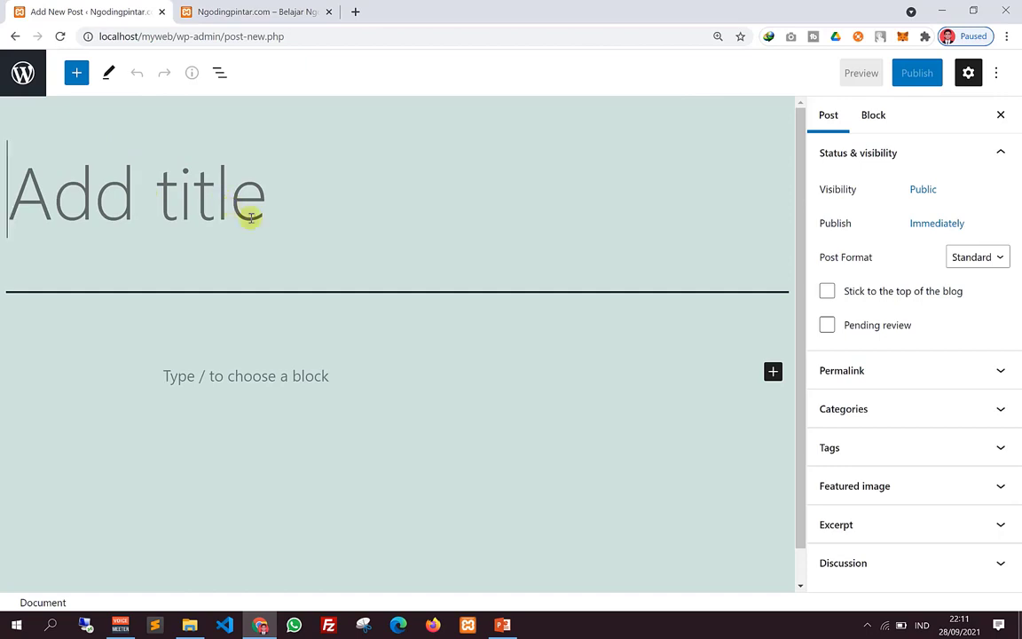
left_click(170, 225)
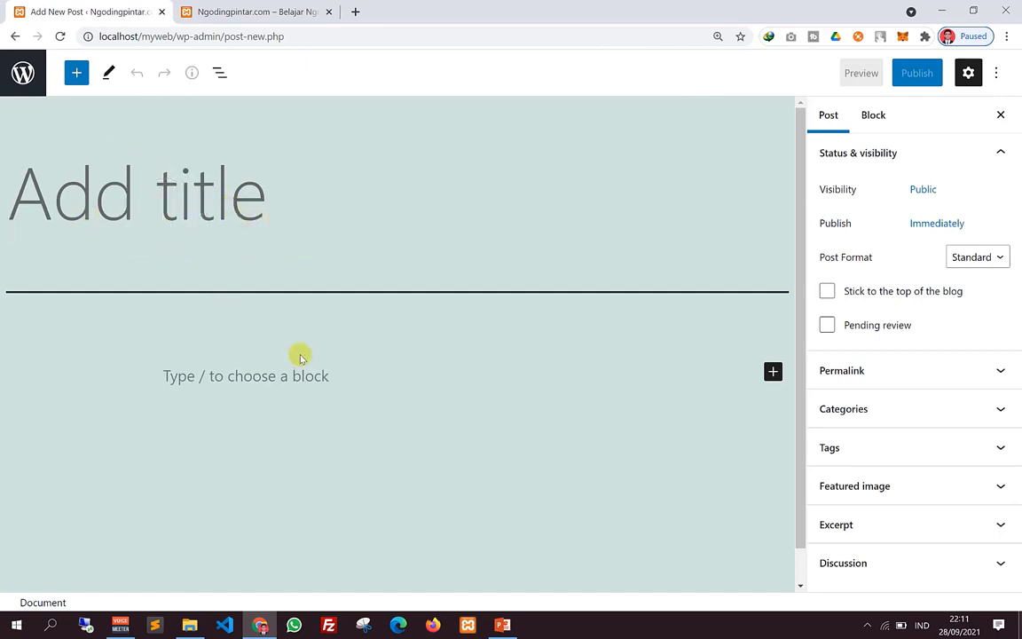
Step: Switch to File Explorer, open the "Artikel 1" folder in "Kebutuhan Belajar WP", and open isi.txt
left_click(260, 625)
left_click(188, 120)
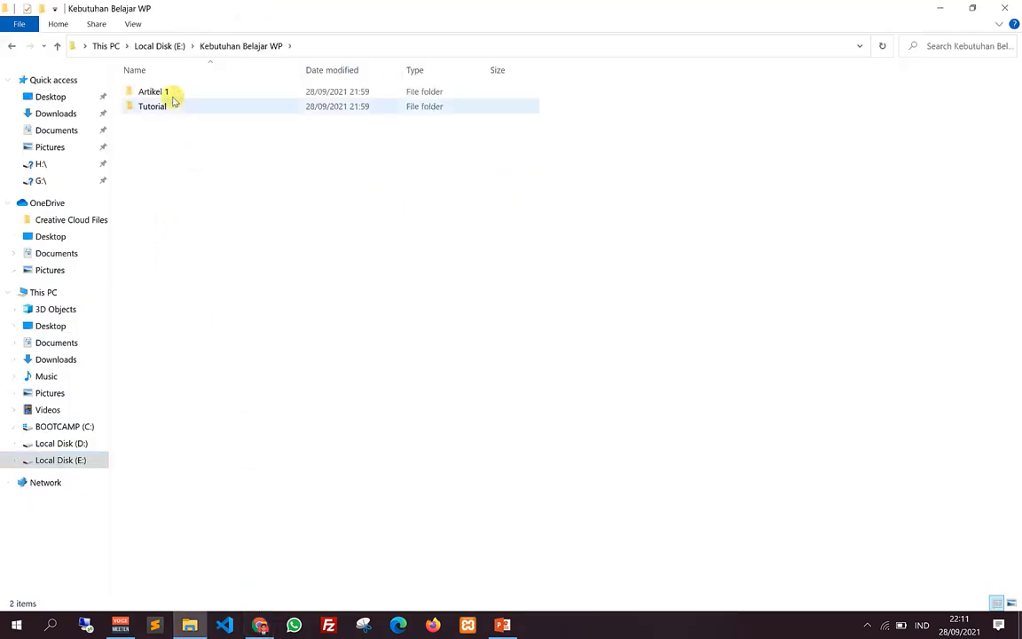
double_click(172, 92)
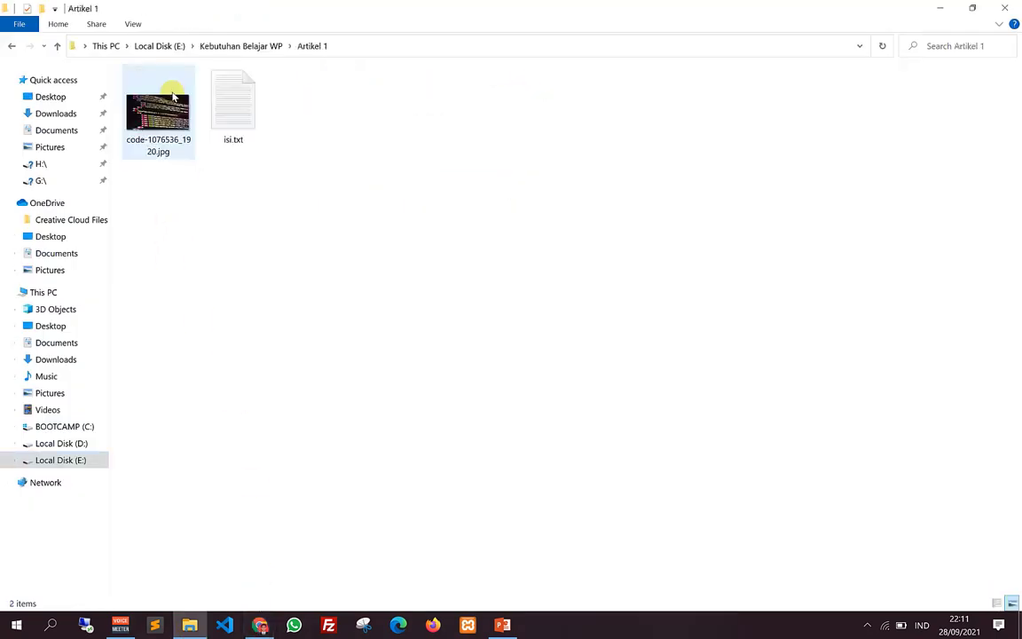
left_click(245, 130)
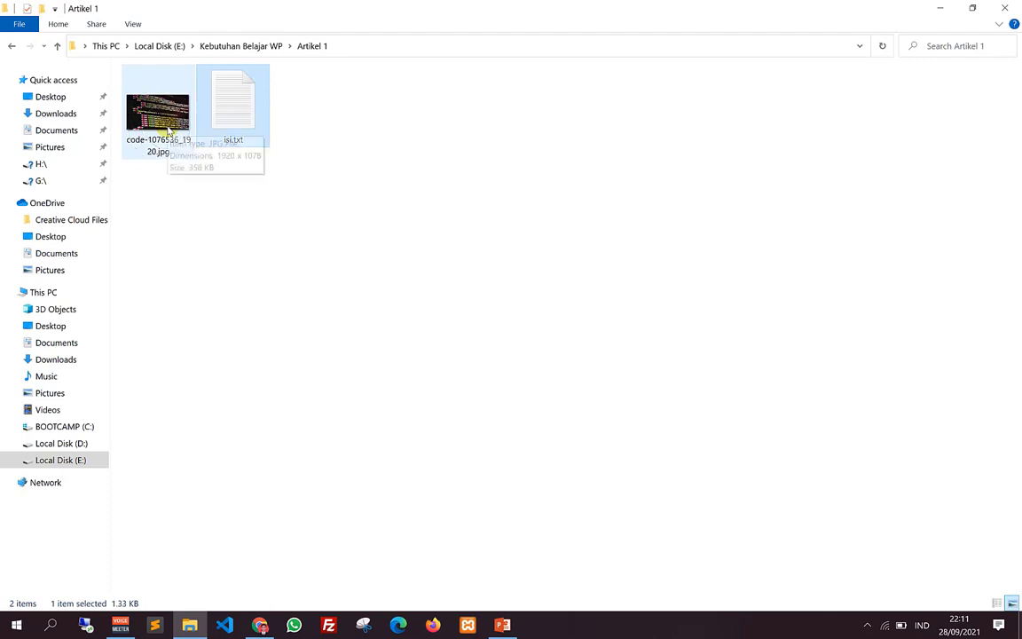
left_click(247, 118)
double_click(246, 109)
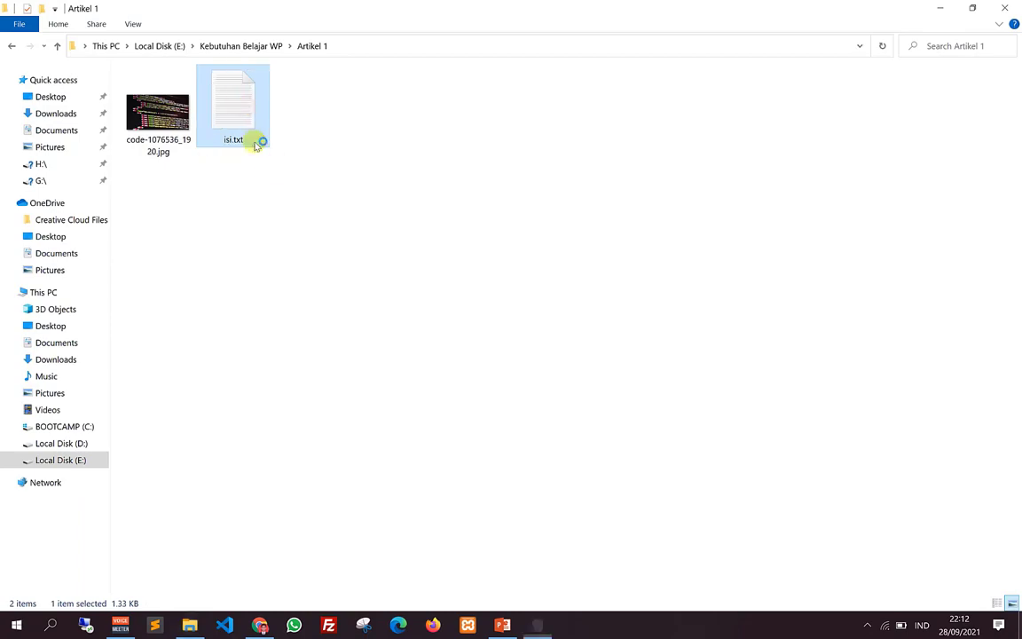
Step: Copy the article title "Langkah Awal Untuk Memulai Belajar Pemrograman Web" from isi.txt
left_click_drag(494, 417, 400, 238)
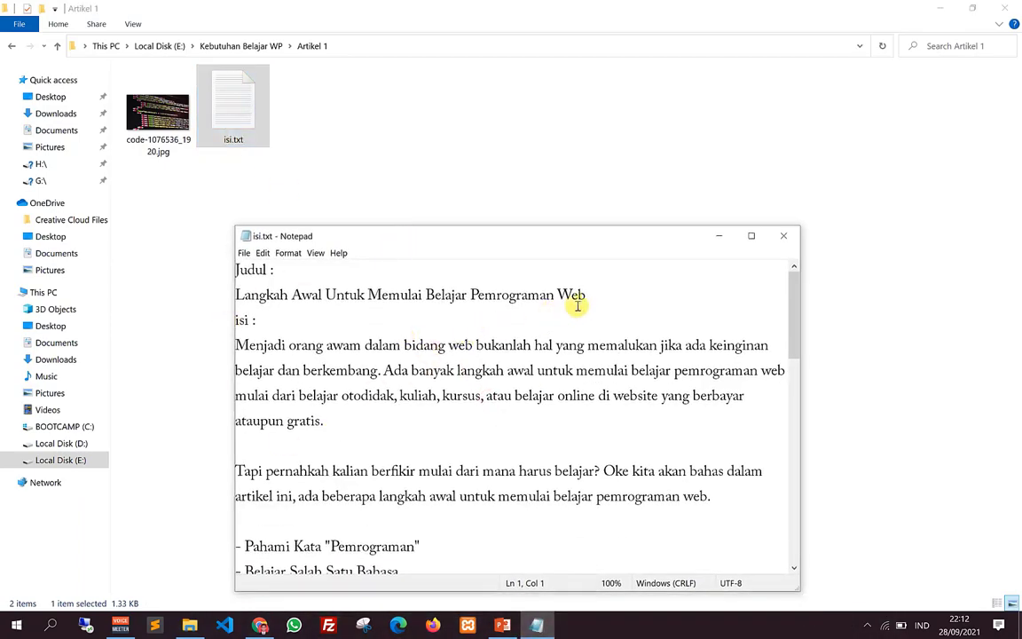
left_click_drag(588, 298, 216, 302)
key("ctrl+c")
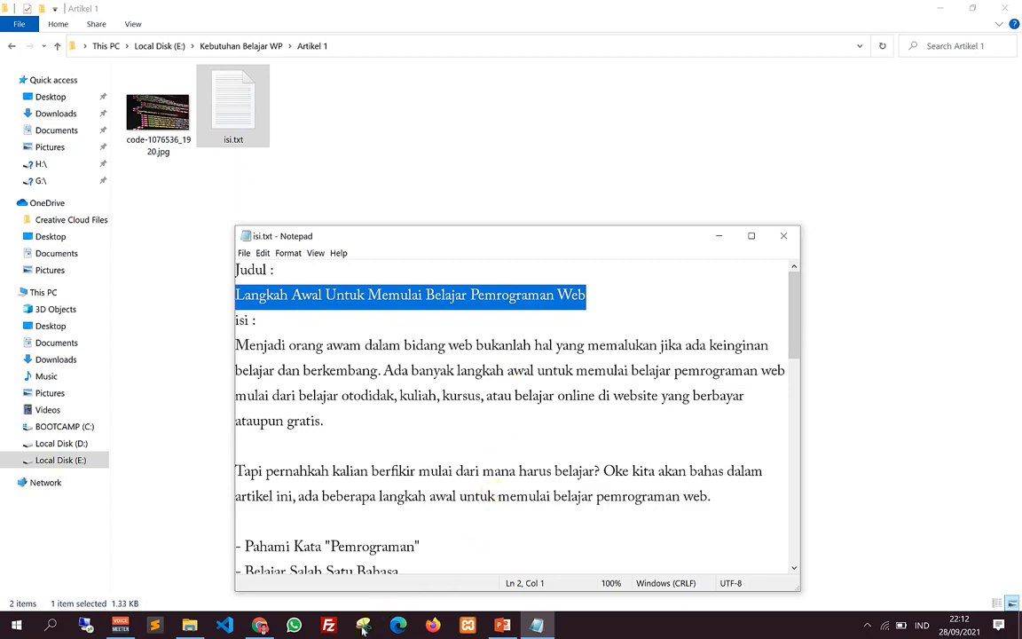
Step: Paste the title "Langkah Awal Untuk Memulai Belajar Pemrograman Web" into the new WordPress post and set the page zoom to 100%
key("alt+Tab")
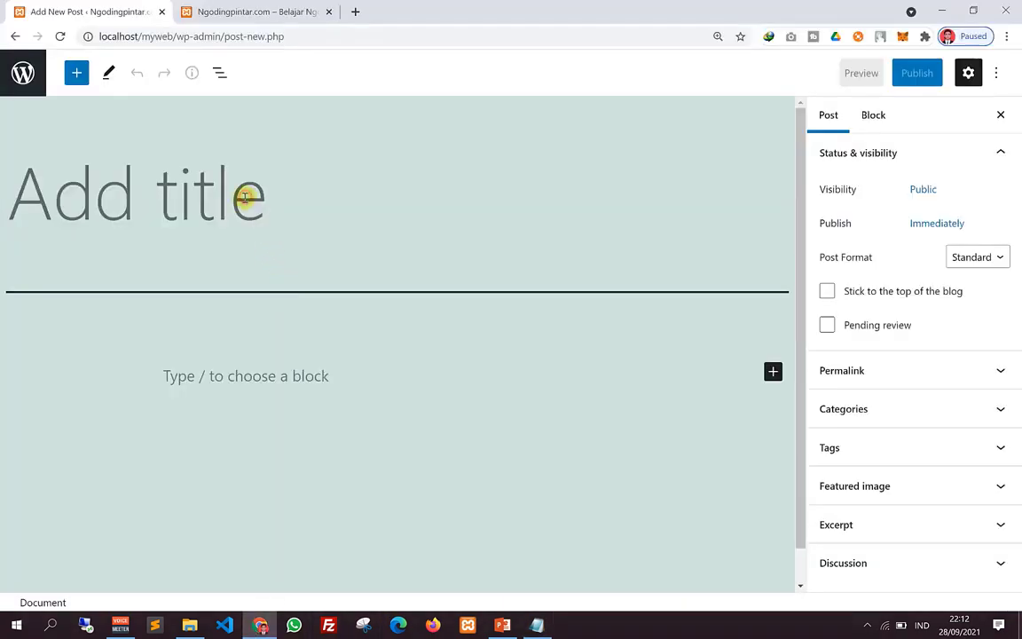
key("ctrl+v")
scroll(365, 315, "down", 1)
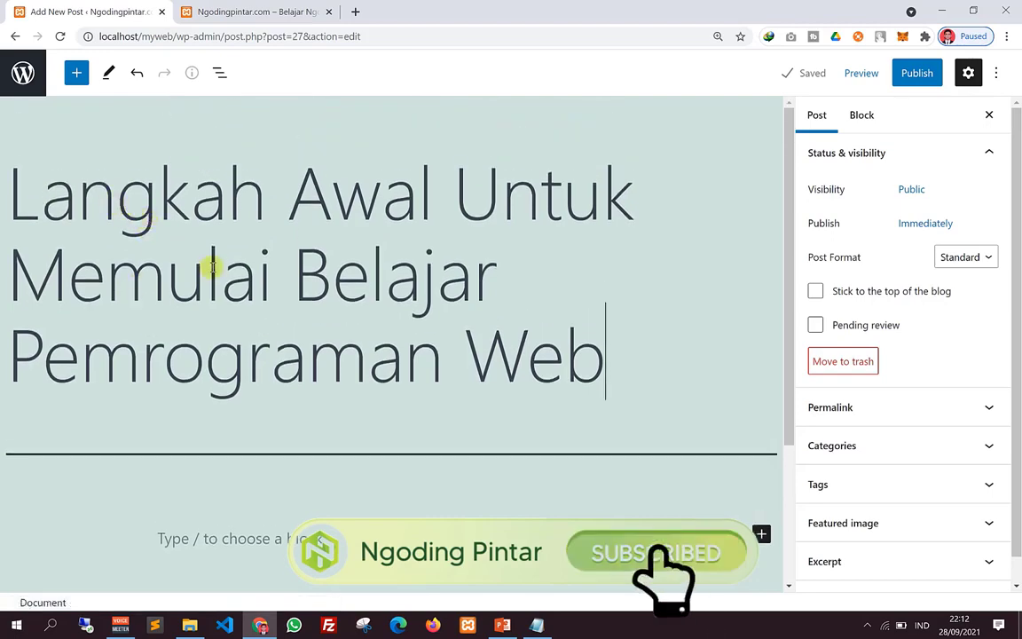
key("ctrl+minus")
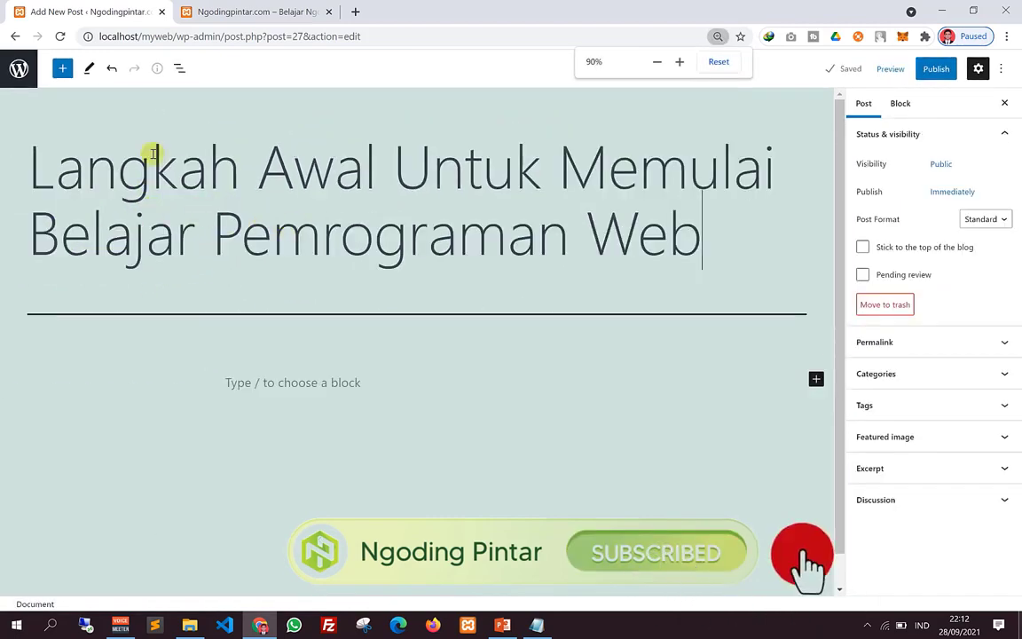
key("ctrl+plus")
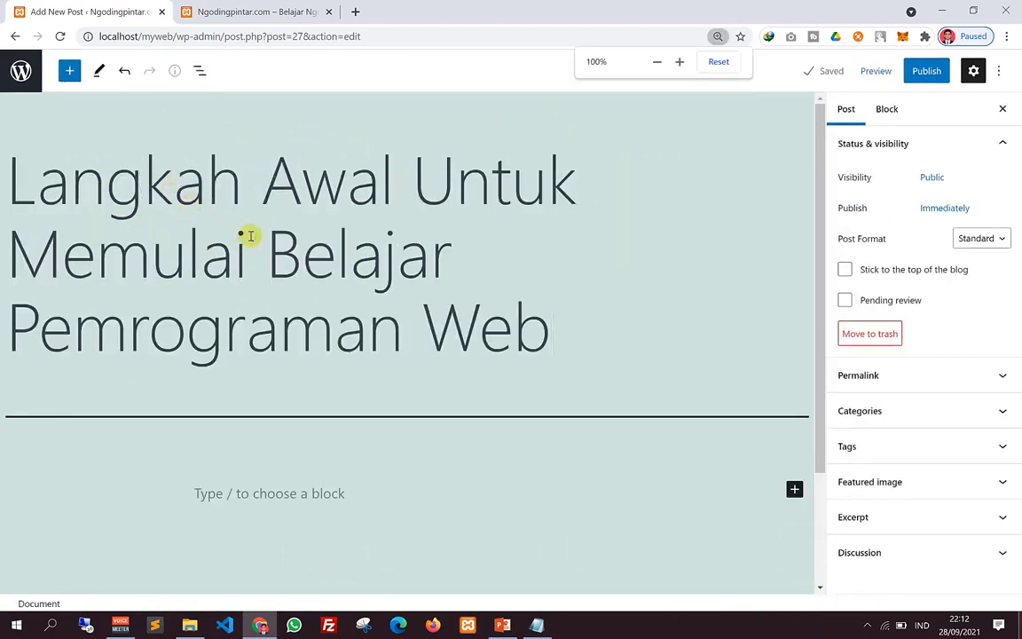
scroll(201, 336, "down", 2)
scroll(257, 357, "up", 2)
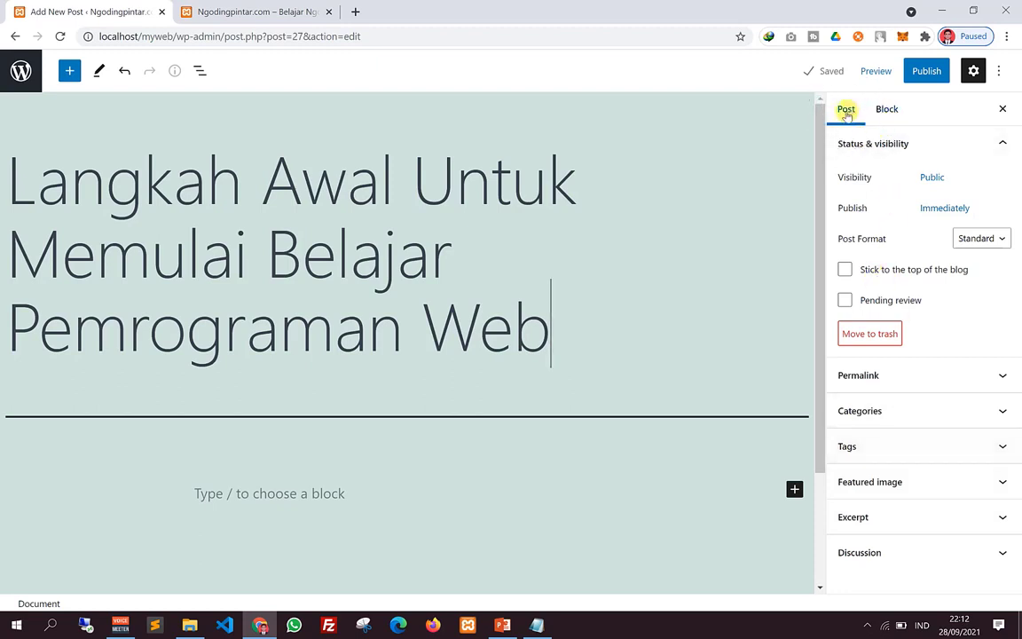
Step: Compare the post-level settings with the block settings, including those of the empty paragraph block below the title
left_click(884, 118)
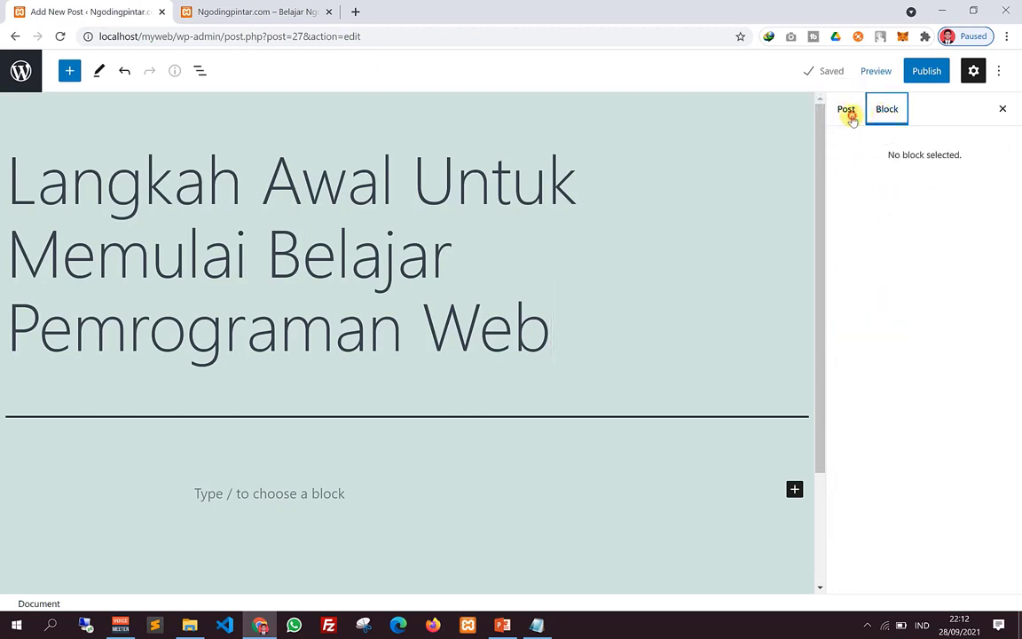
left_click(844, 112)
left_click(887, 114)
left_click(848, 111)
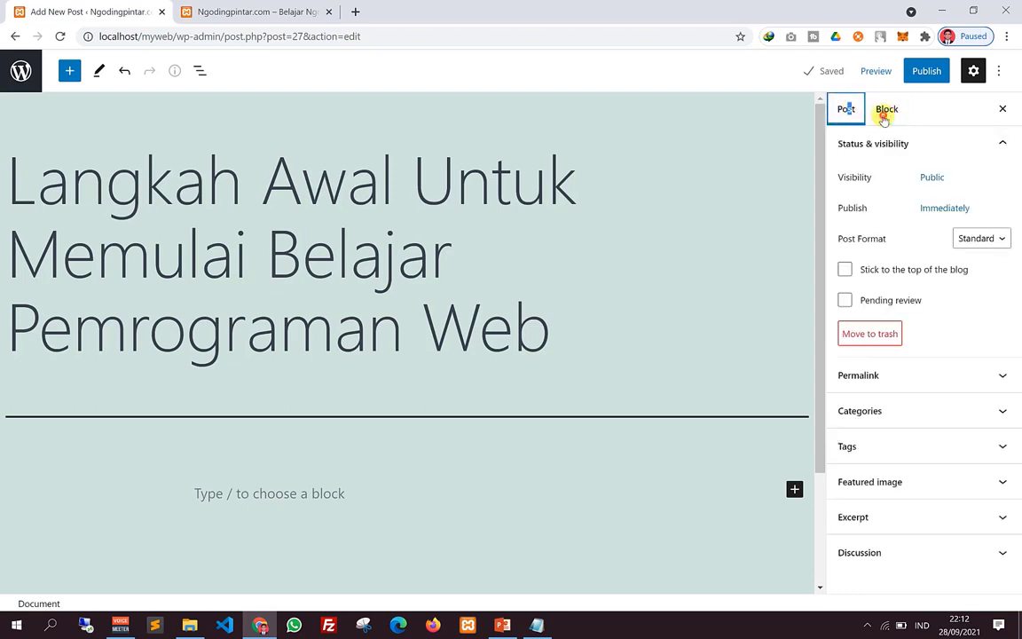
left_click(884, 109)
left_click(845, 108)
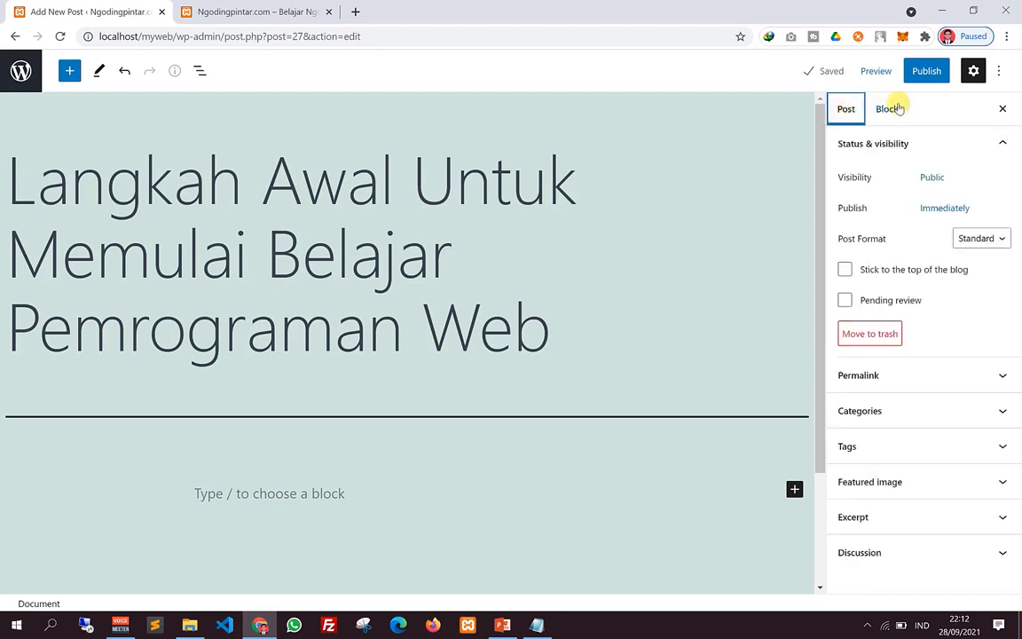
left_click(275, 481)
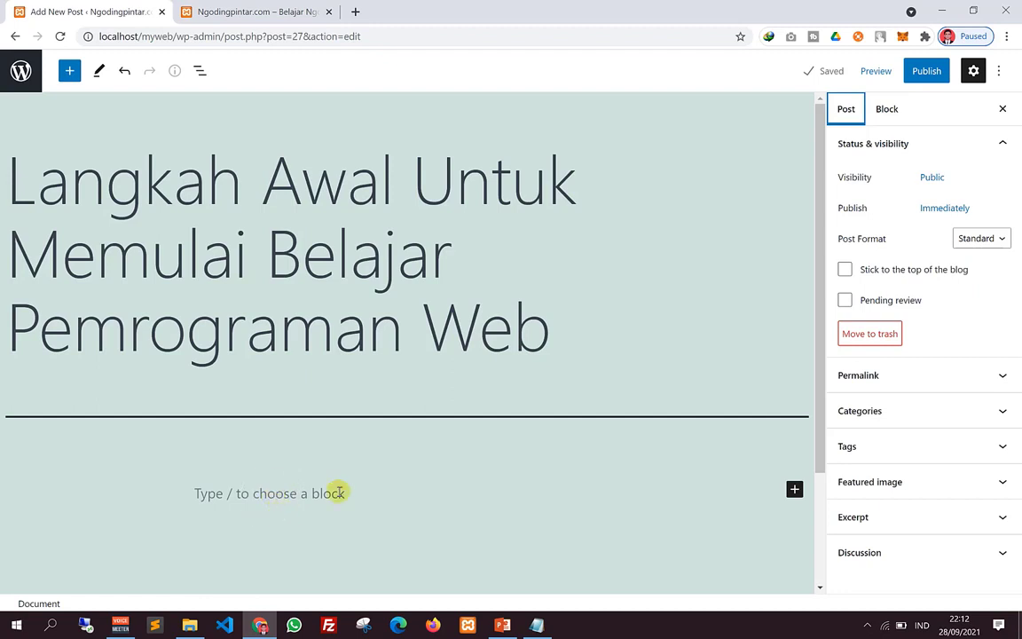
left_click(885, 114)
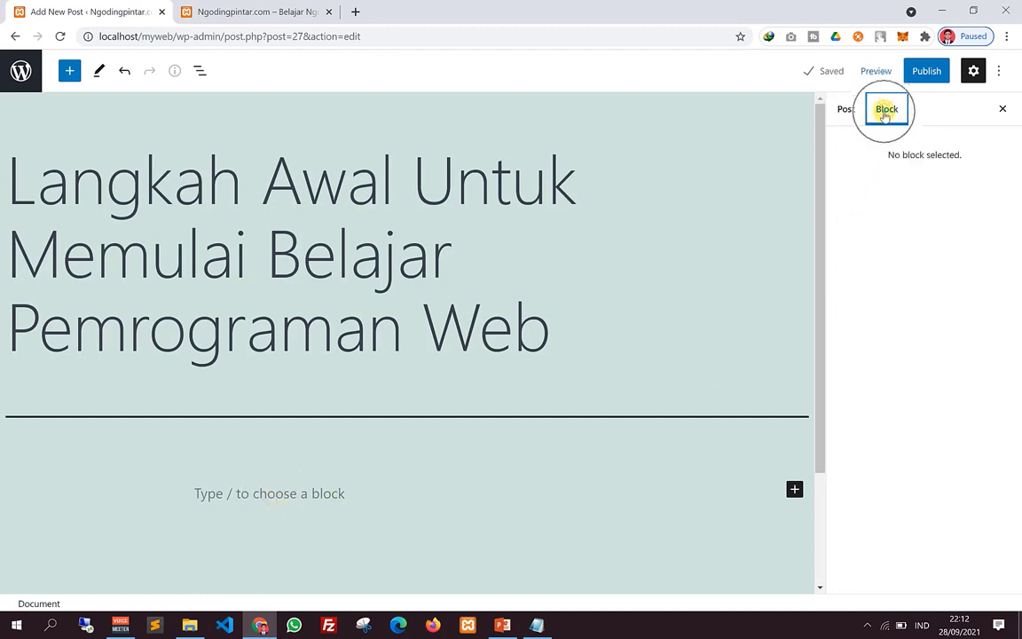
scroll(420, 397, "down", 2)
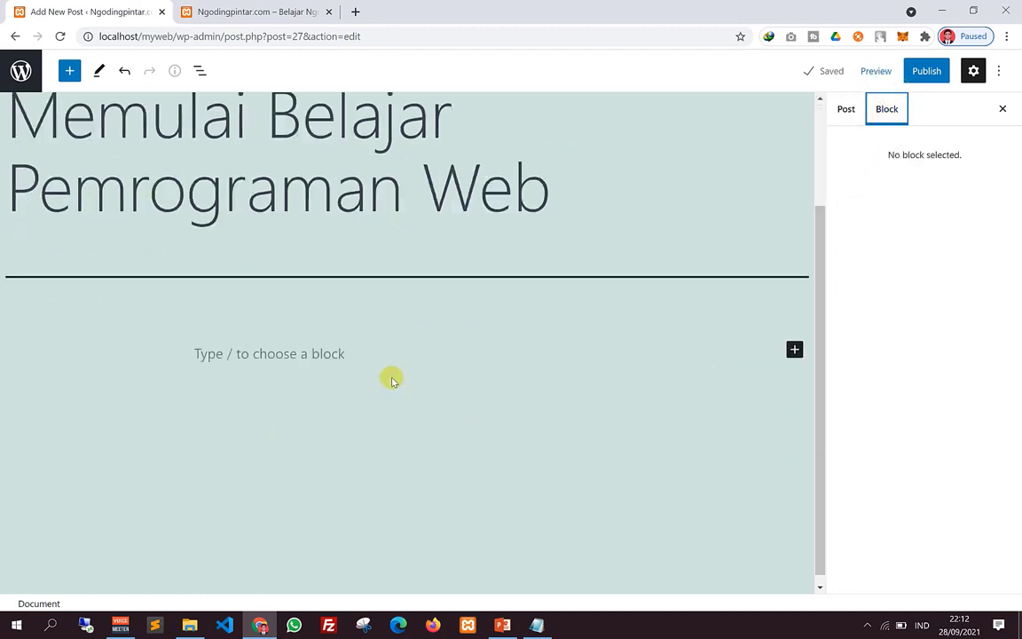
left_click(264, 353)
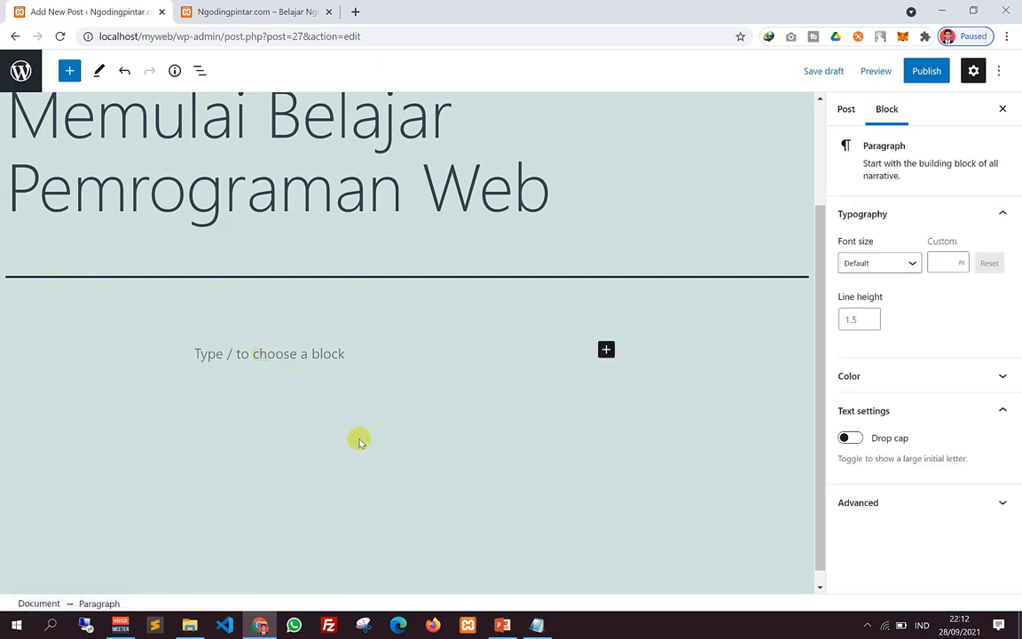
Step: Switch to isi.txt in Notepad and copy the first content paragraph, from "Menjadi orang awam" to "ataupun gratis."
left_click(536, 625)
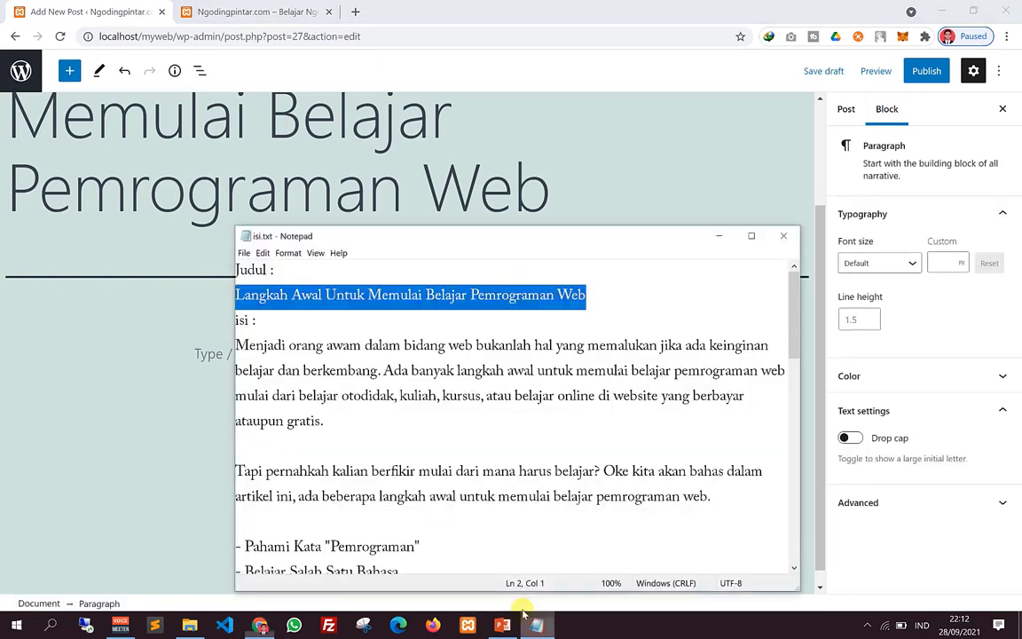
left_click(291, 371)
left_click_drag(236, 345, 355, 422)
key("ctrl+c")
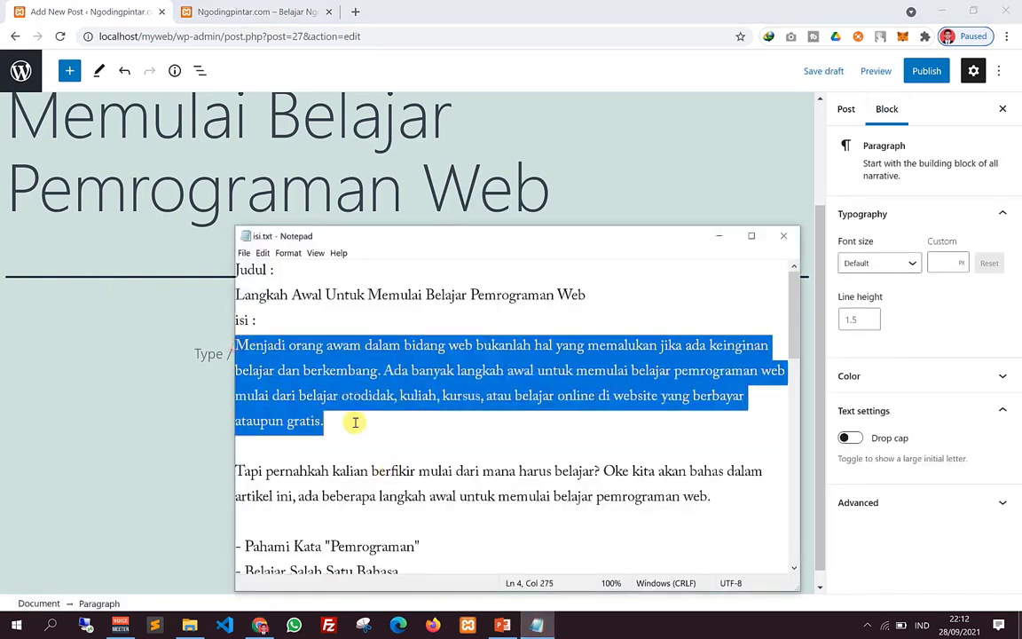
Step: Return to the post editor and paste the copied paragraph into the empty block below the title
left_click(222, 404)
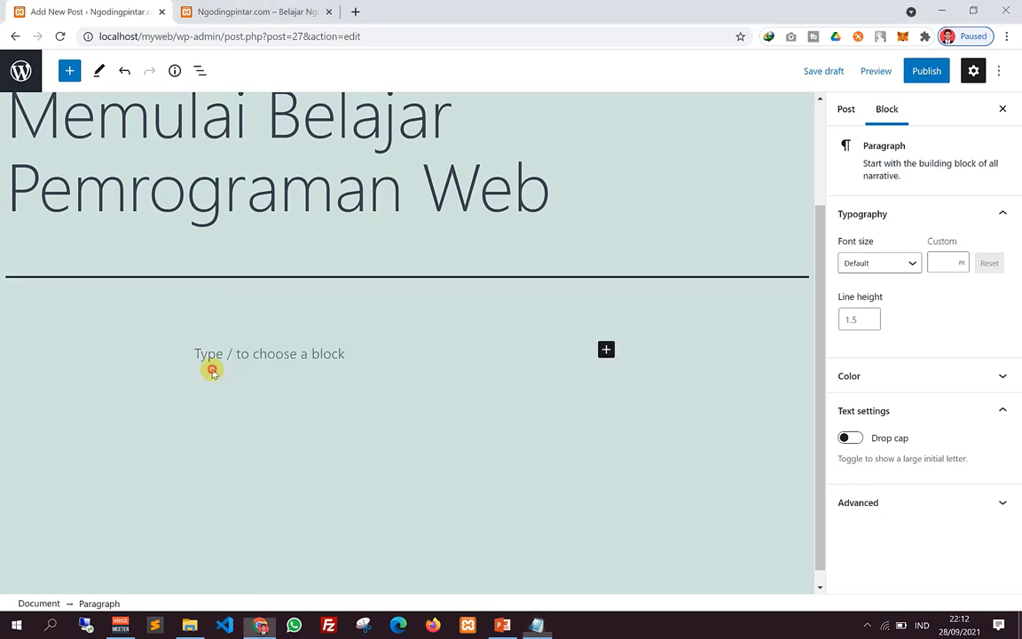
left_click(256, 353)
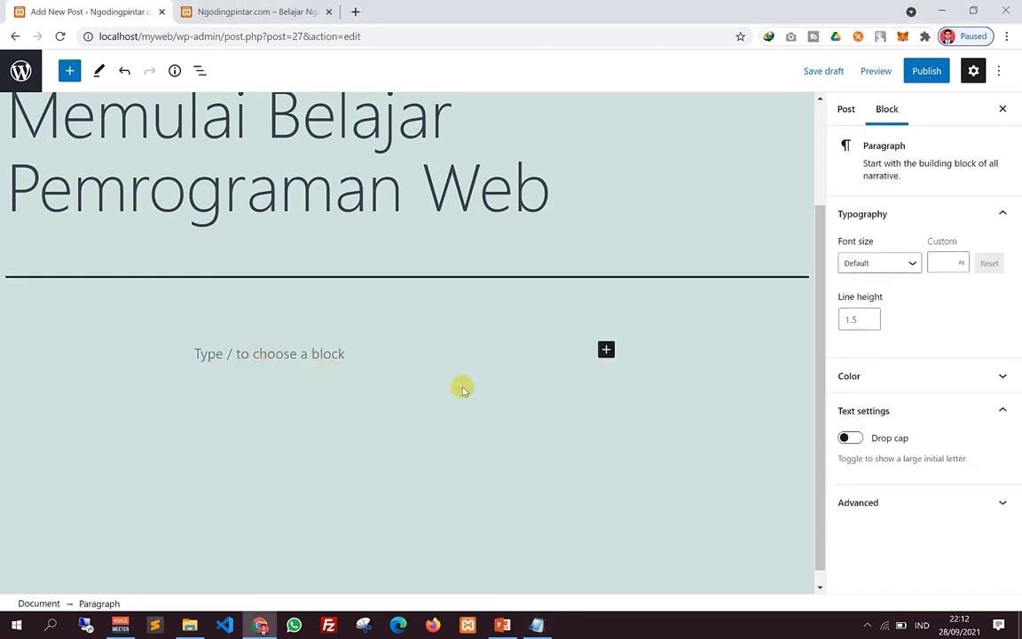
left_click(606, 350)
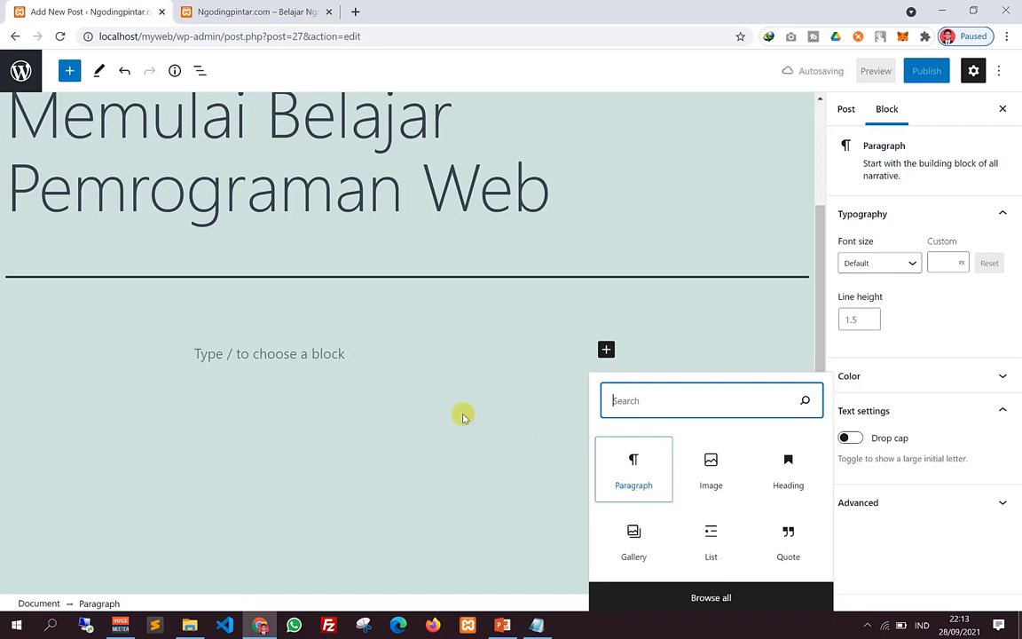
left_click(330, 353)
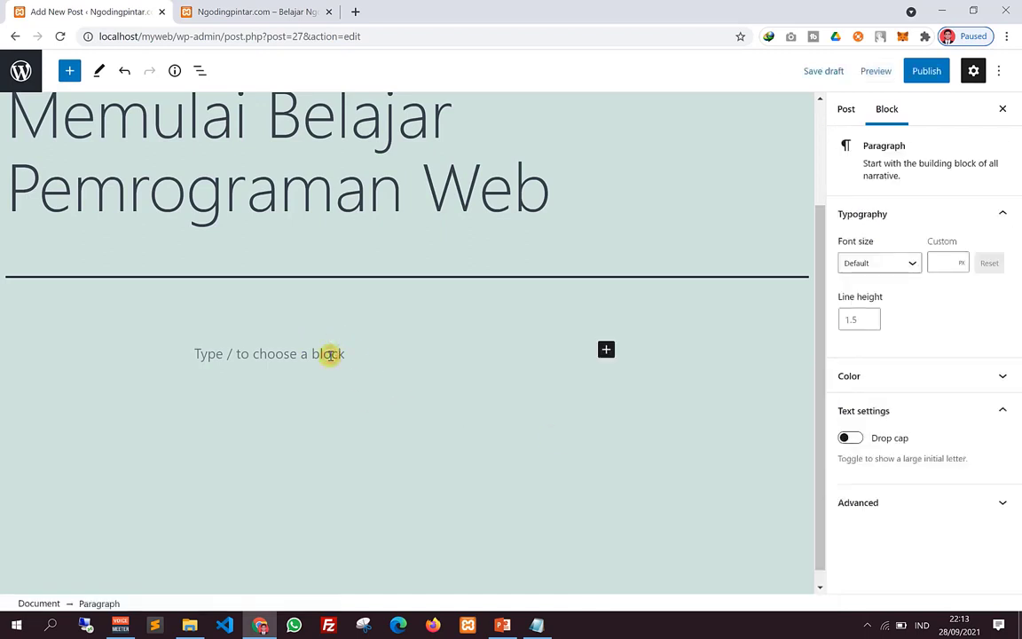
key("ctrl+v")
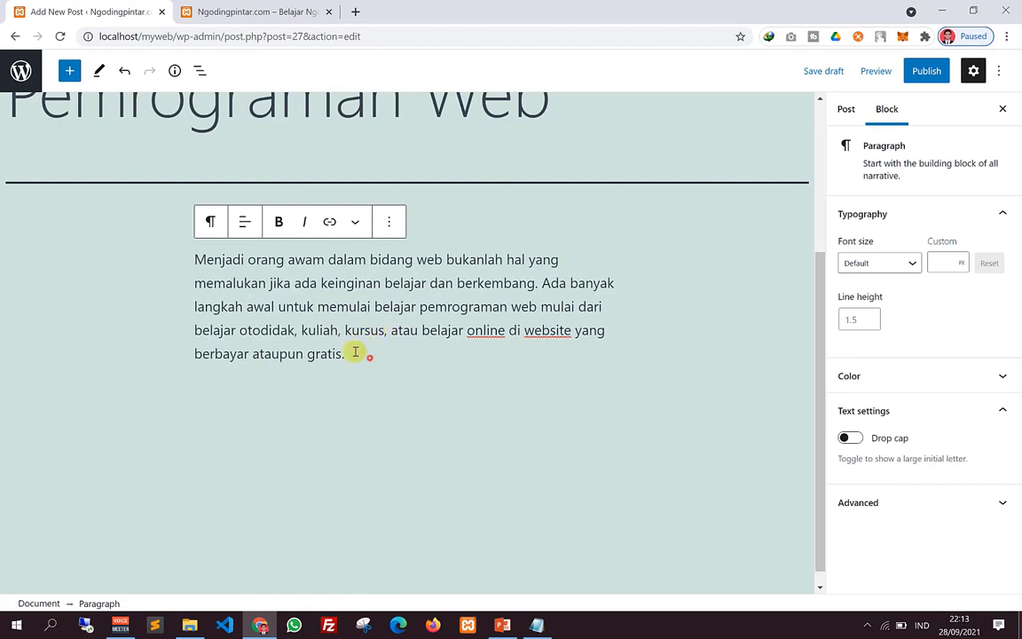
Step: Examine the pasted paragraph and compare the post settings with the paragraph's own block settings
left_click_drag(355, 352, 195, 276)
left_click(435, 427)
left_click(277, 312)
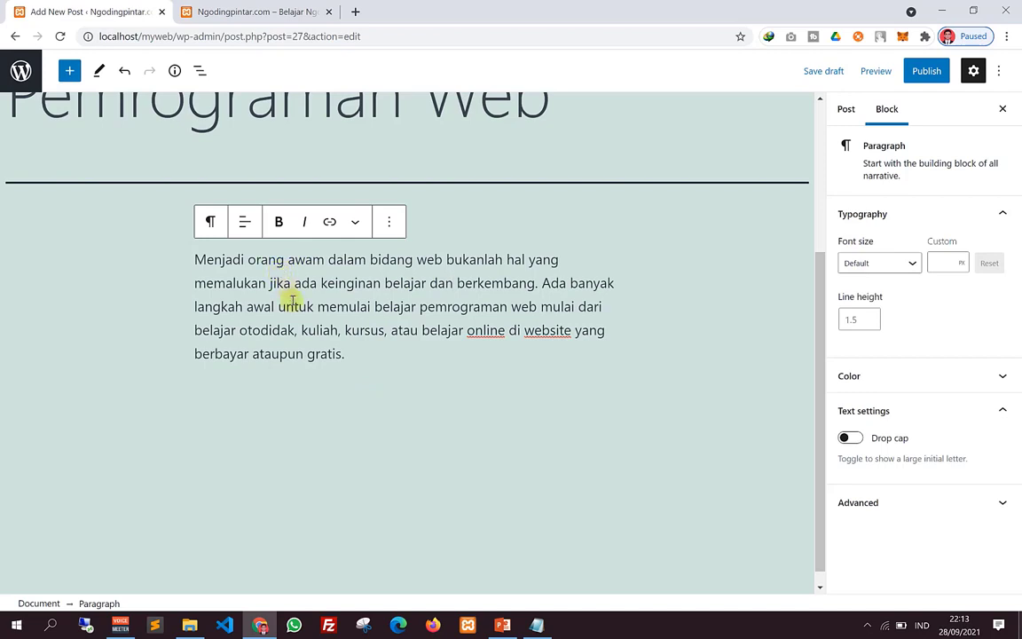
scroll(292, 302, "up", 1)
scroll(328, 351, "down", 1)
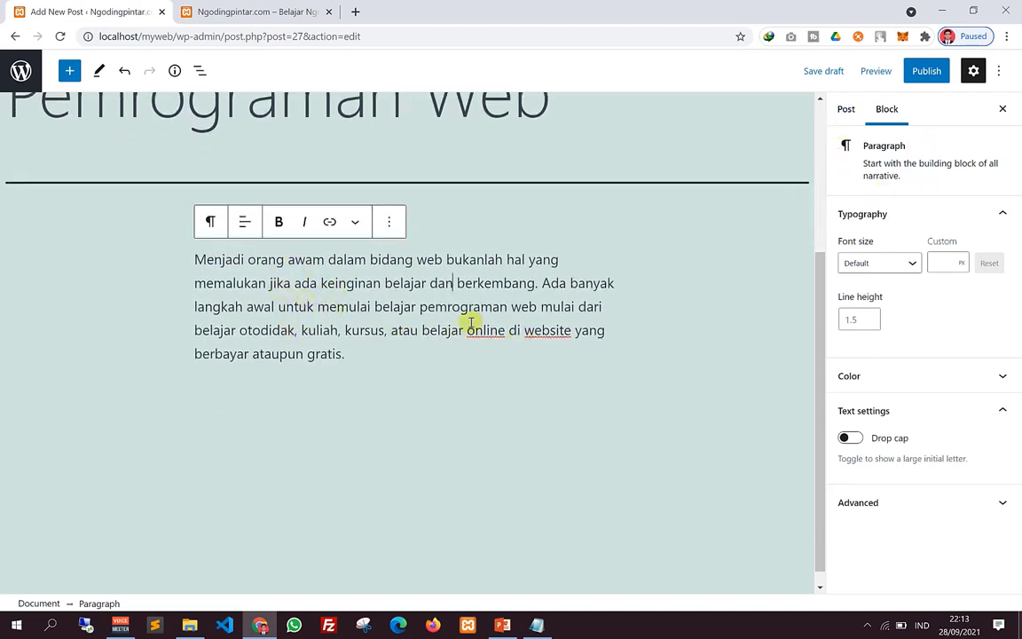
left_click(844, 118)
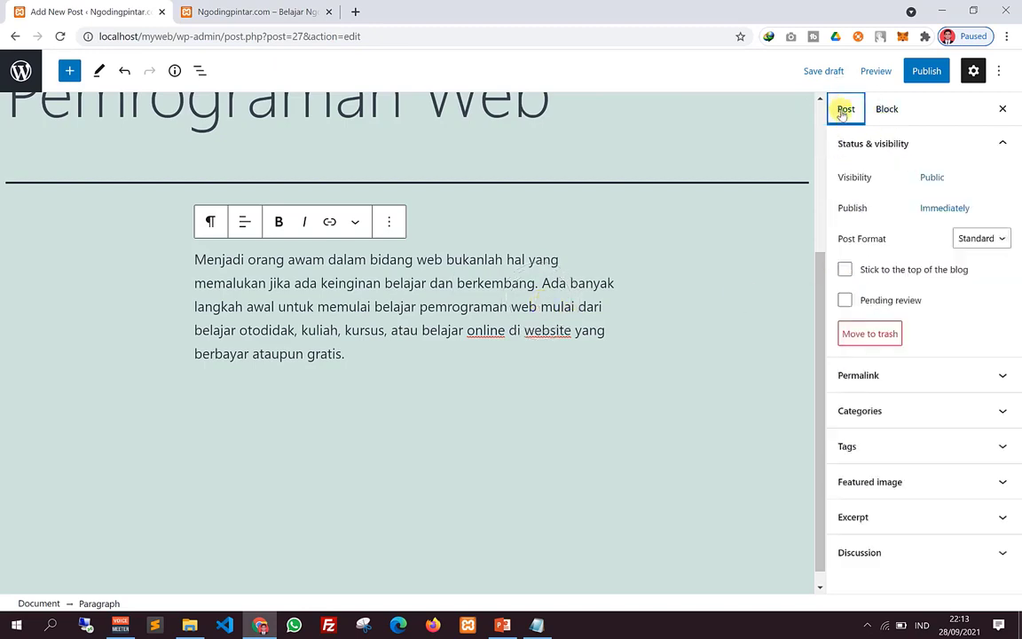
left_click(890, 115)
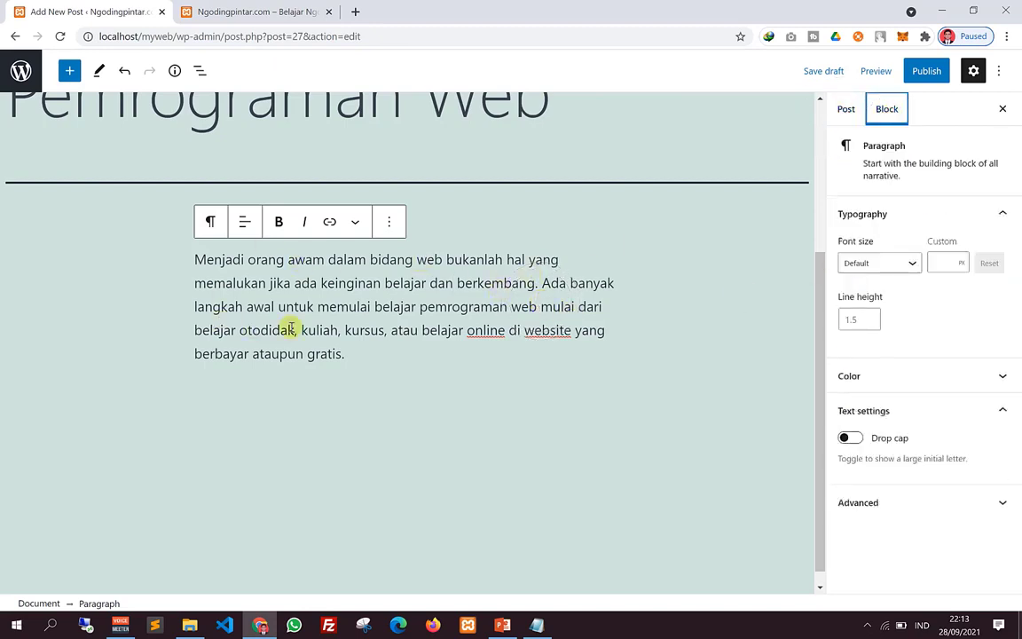
left_click(418, 403)
left_click(418, 313)
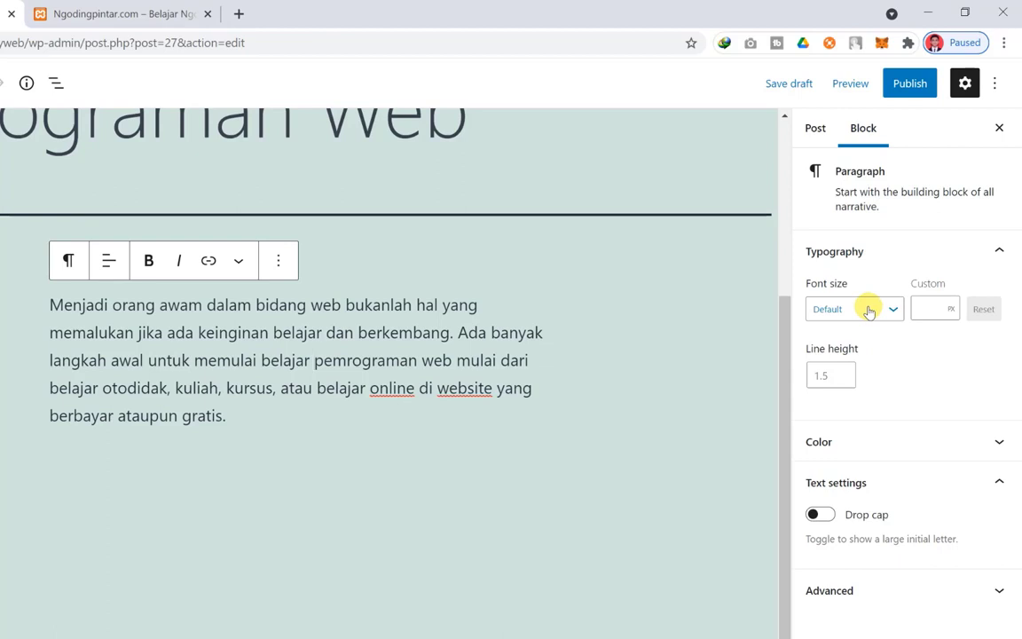
Step: Try the Small font size on the paragraph and restore the size to Default
left_click(868, 315)
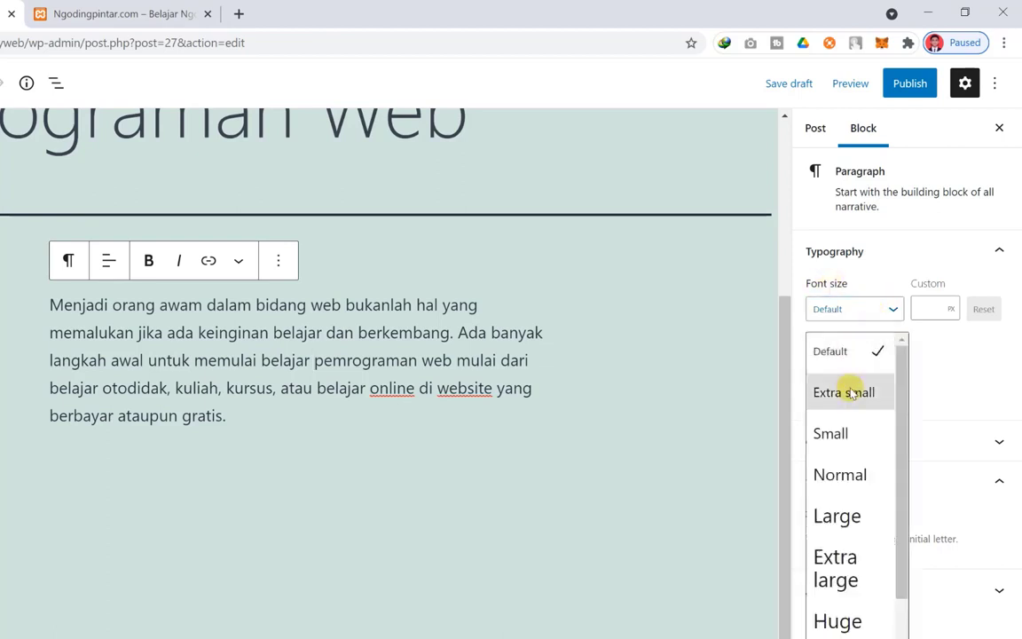
left_click(838, 440)
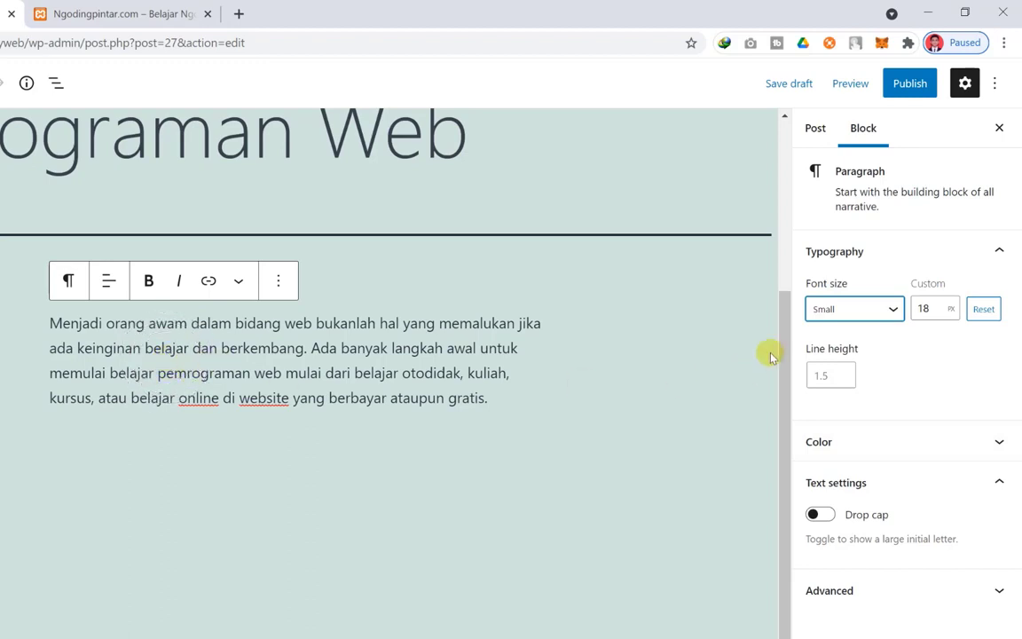
left_click(835, 317)
left_click(839, 354)
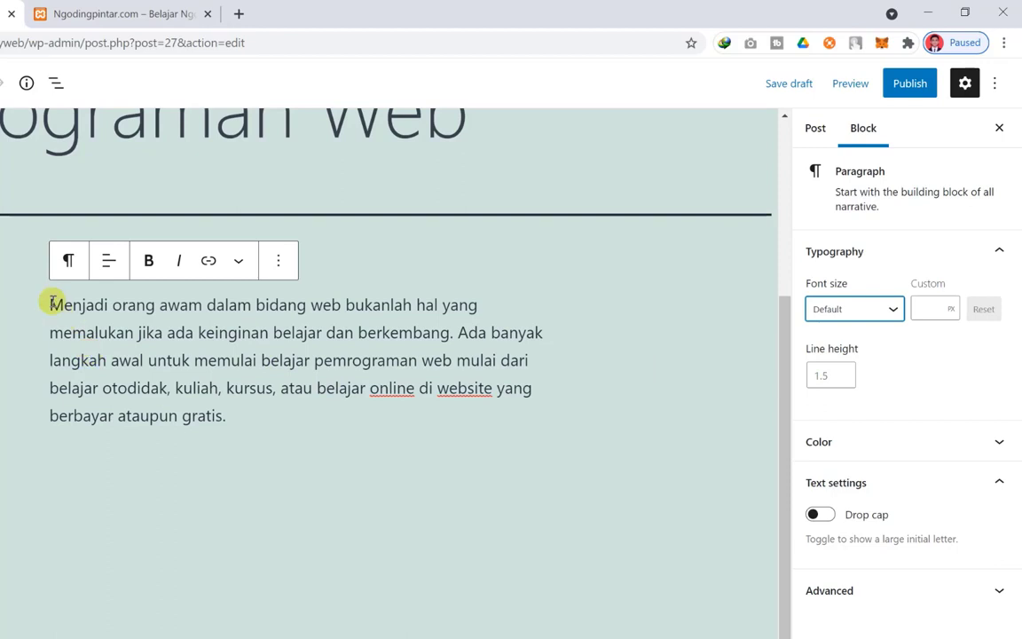
Step: Try reducing the paragraph's line height to 0.6
left_click_drag(53, 302, 241, 414)
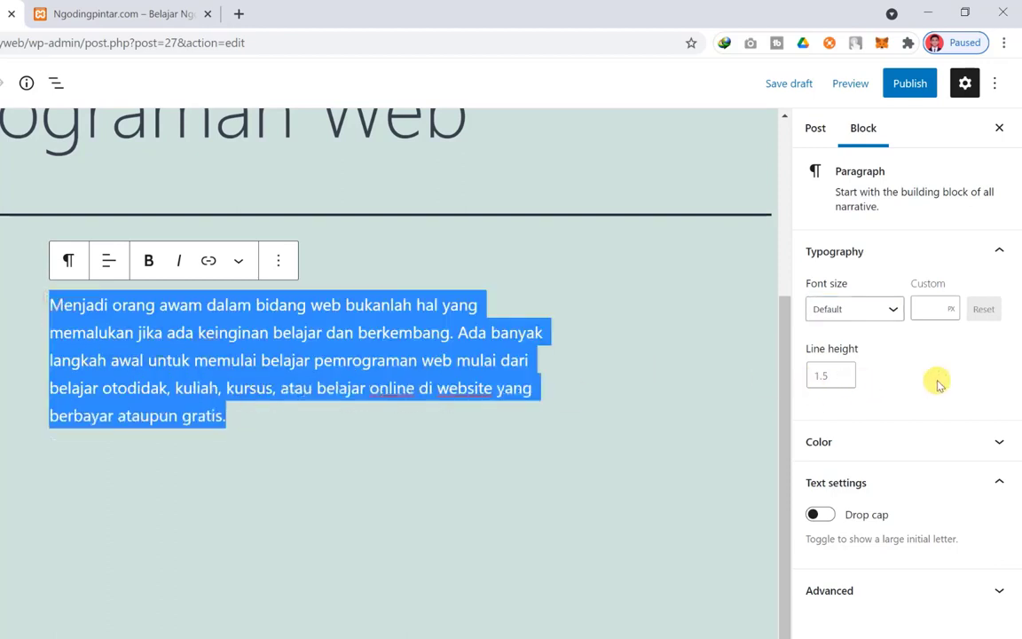
left_click(843, 378)
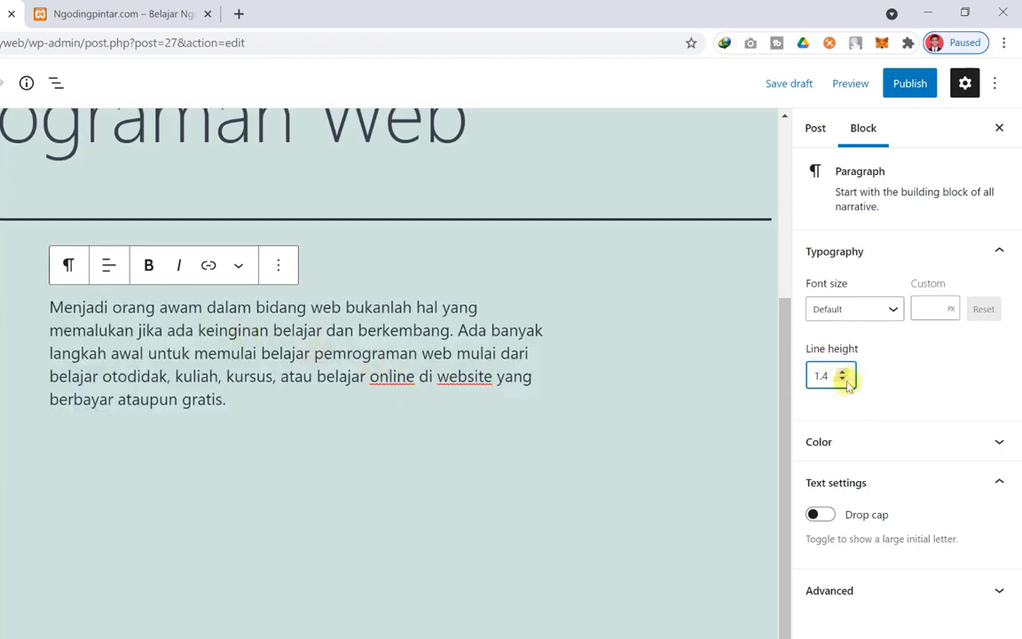
left_click(842, 380)
left_click(842, 380)
left_click(842, 379)
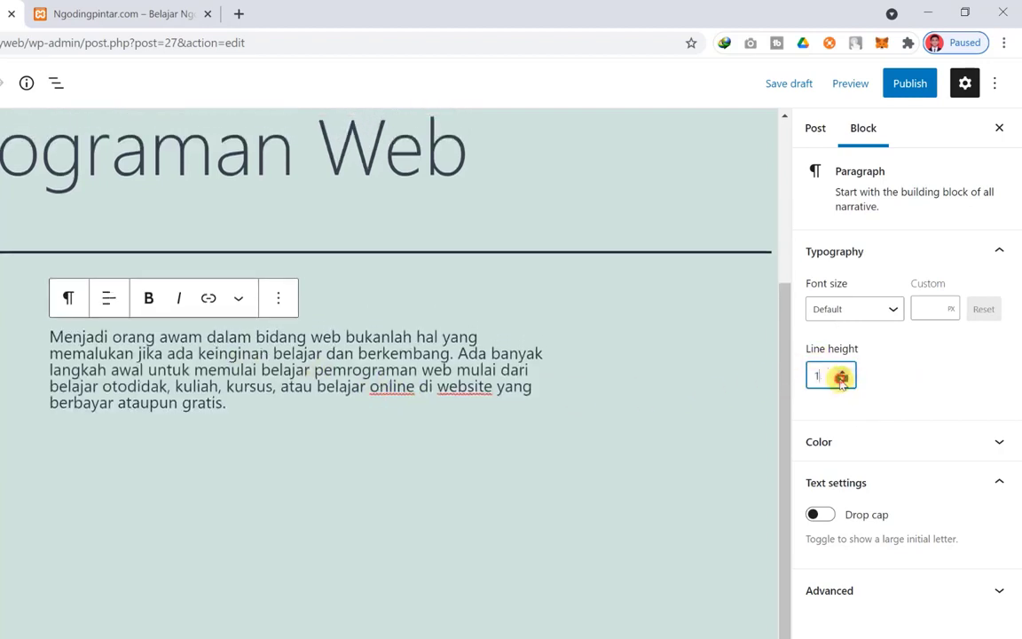
left_click(842, 380)
left_click(842, 380)
left_click(843, 380)
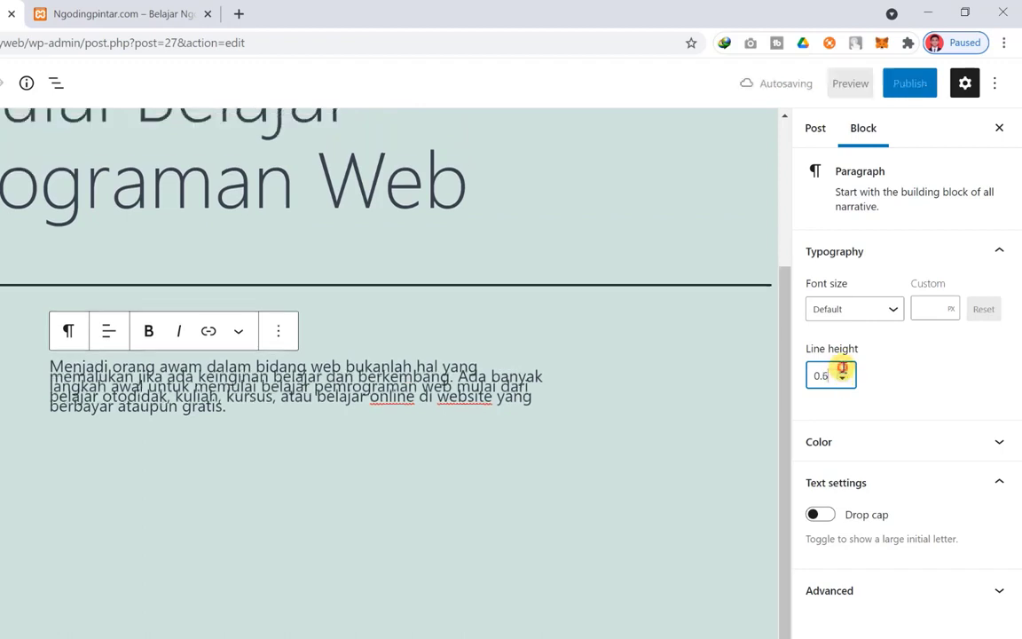
Step: Set the paragraph's line height to 1.4
left_click(842, 371)
left_click(842, 371)
left_click(842, 370)
left_click(842, 371)
left_click(842, 370)
left_click(842, 371)
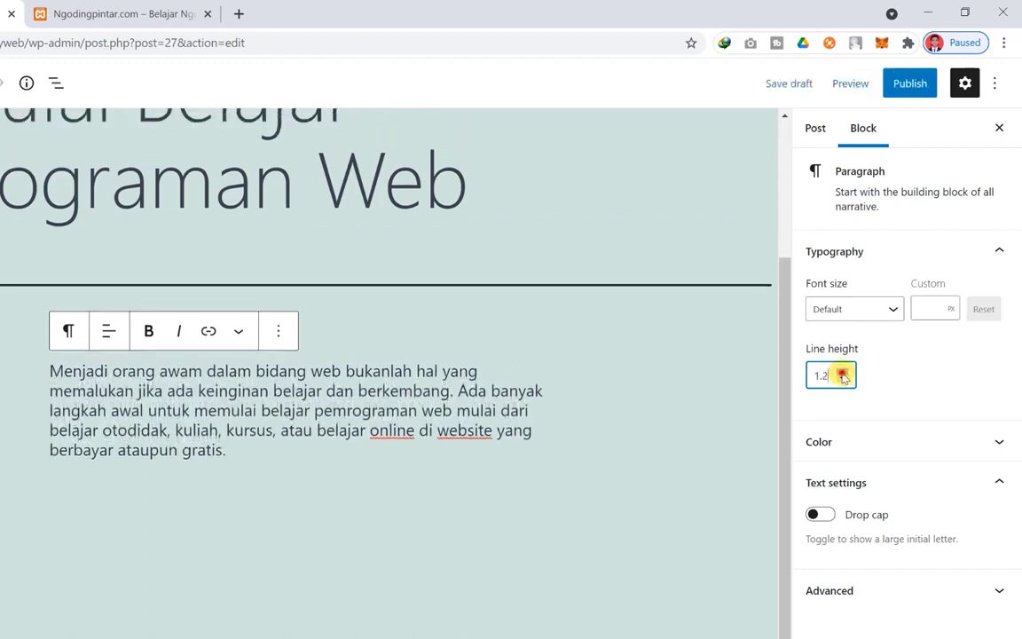
left_click(842, 371)
left_click(842, 371)
scroll(746, 351, "down", 1)
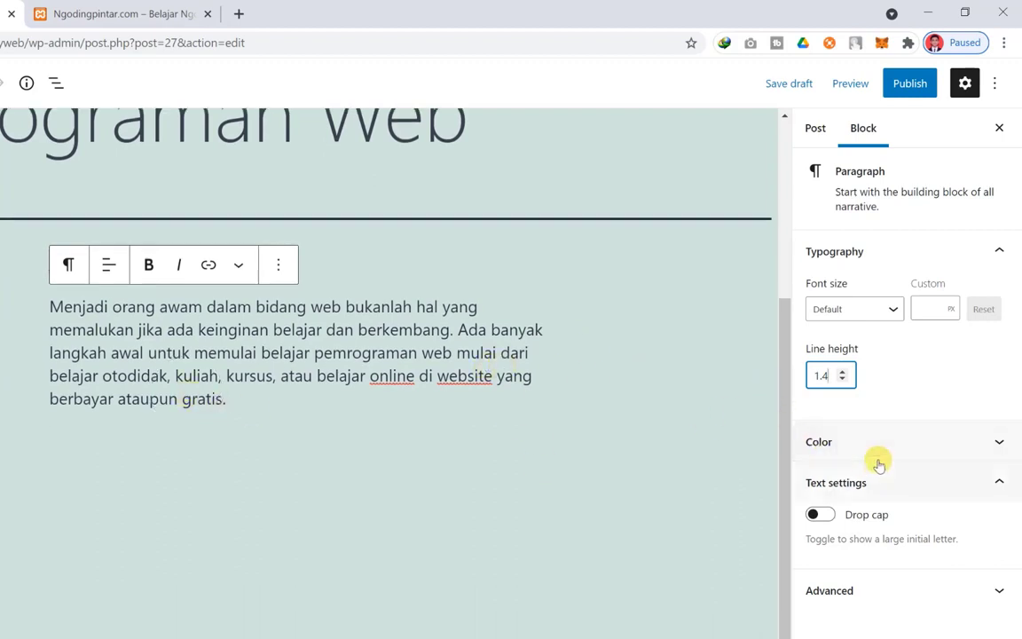
Step: Examine the color options offered for the paragraph and the text they apply to
left_click(936, 442)
scroll(888, 382, "down", 1)
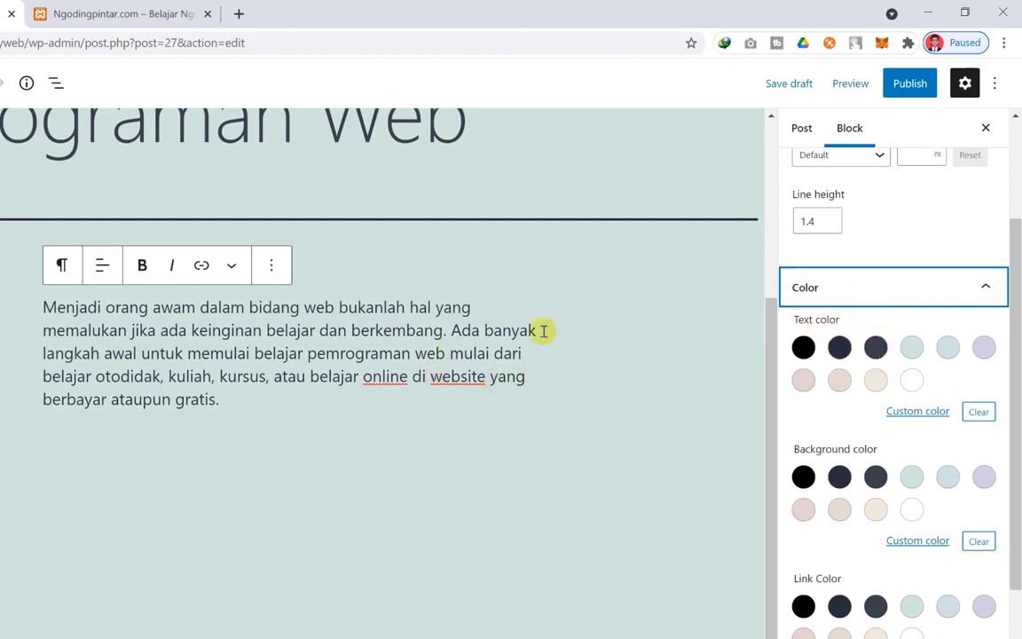
left_click(389, 306)
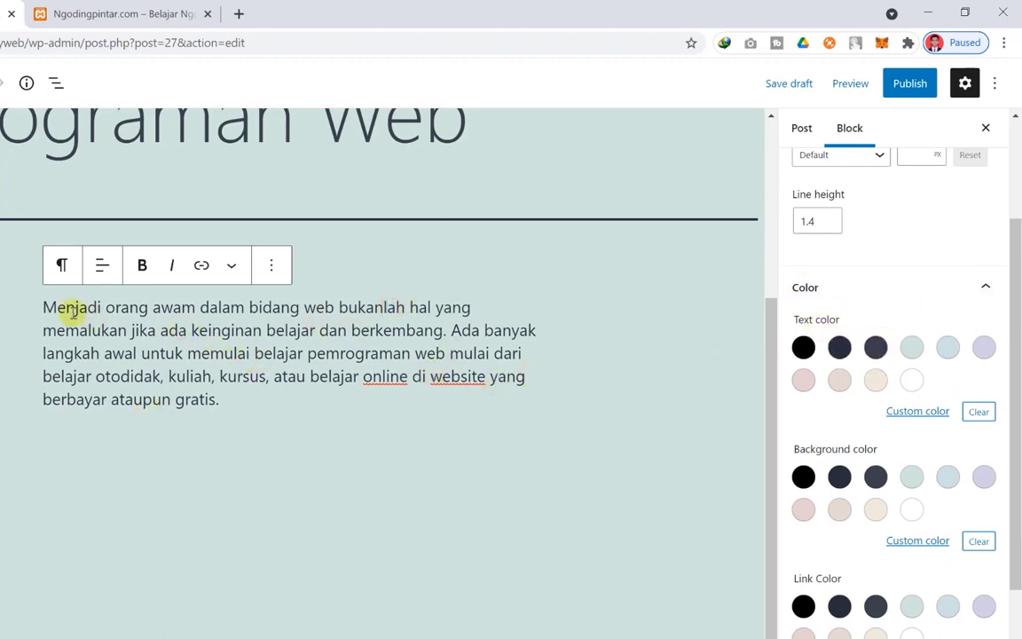
left_click_drag(43, 307, 369, 408)
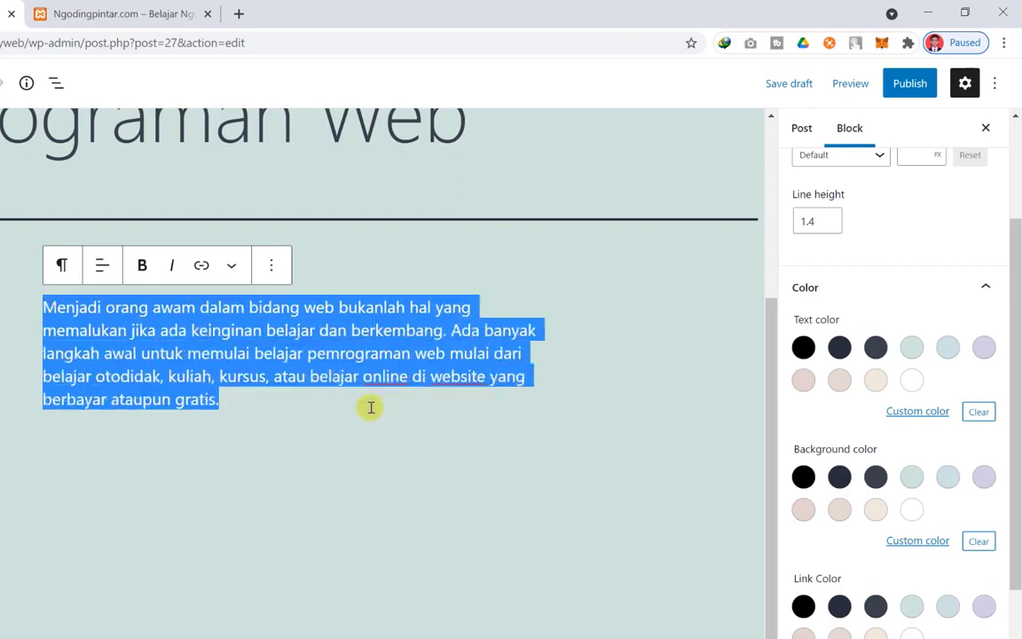
left_click(376, 493)
left_click(437, 335)
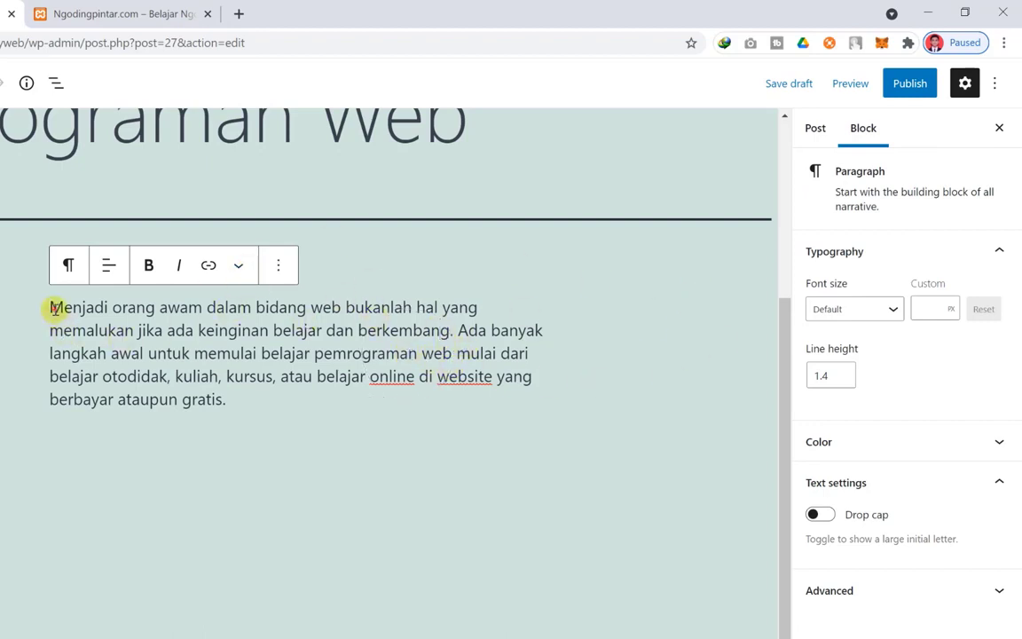
left_click_drag(53, 307, 269, 403)
left_click(493, 423)
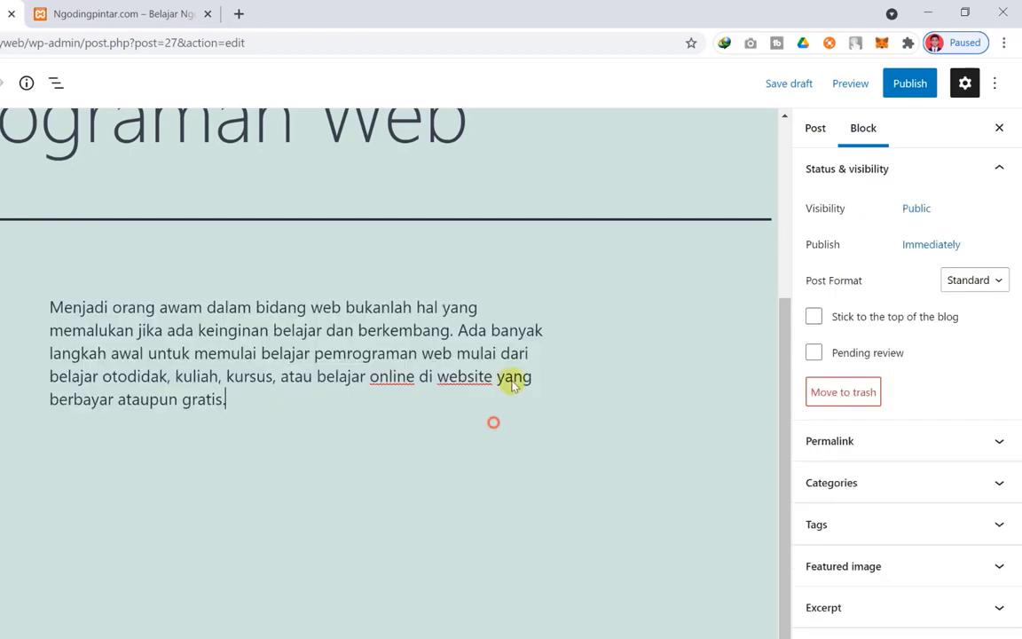
left_click(458, 354)
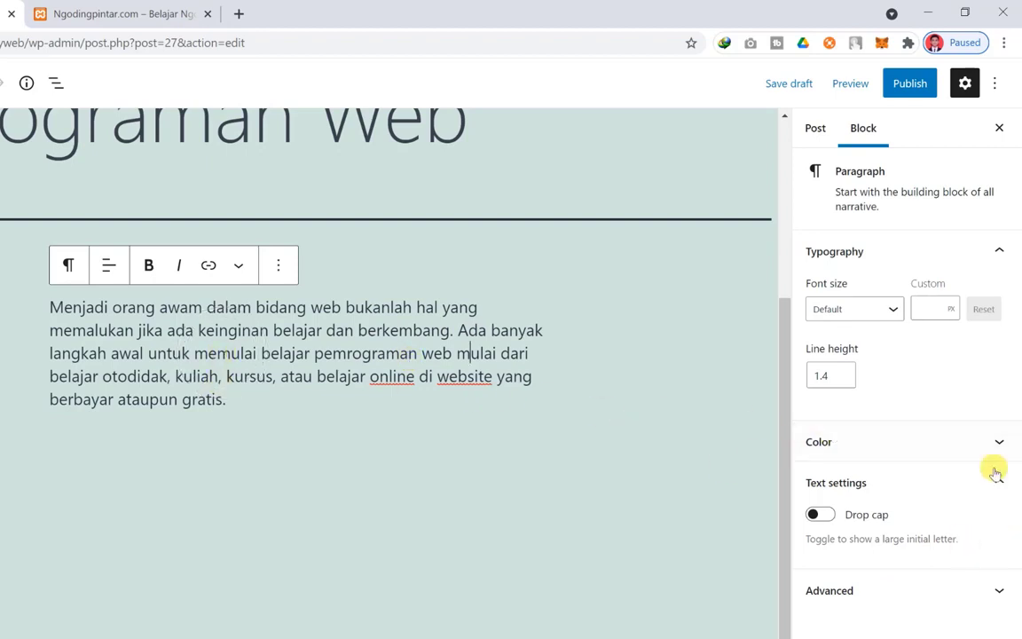
Step: Try white as the paragraph's text color and clear it again
left_click(959, 441)
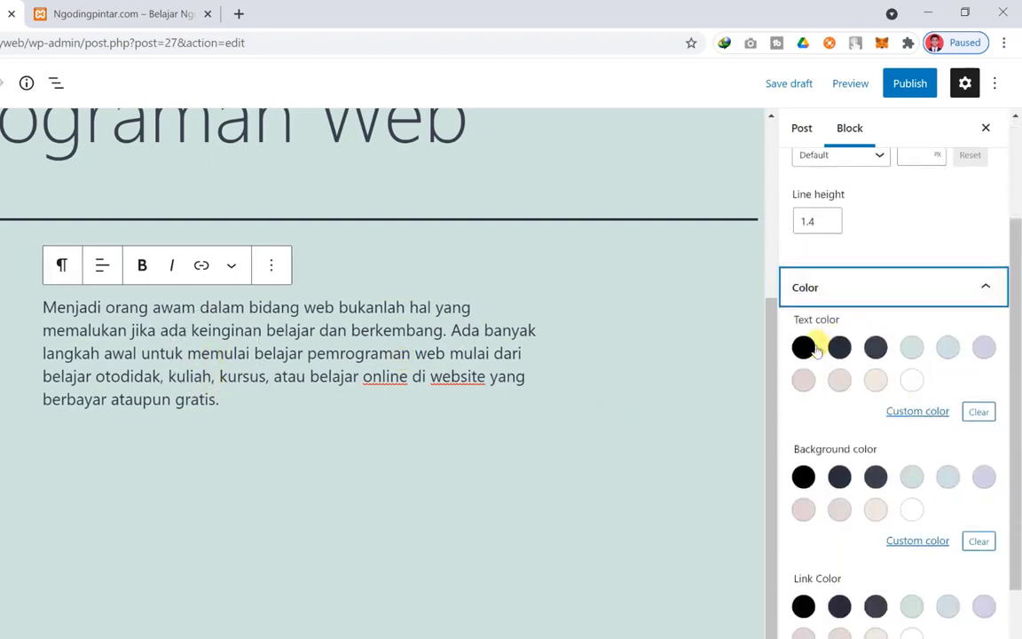
left_click(914, 380)
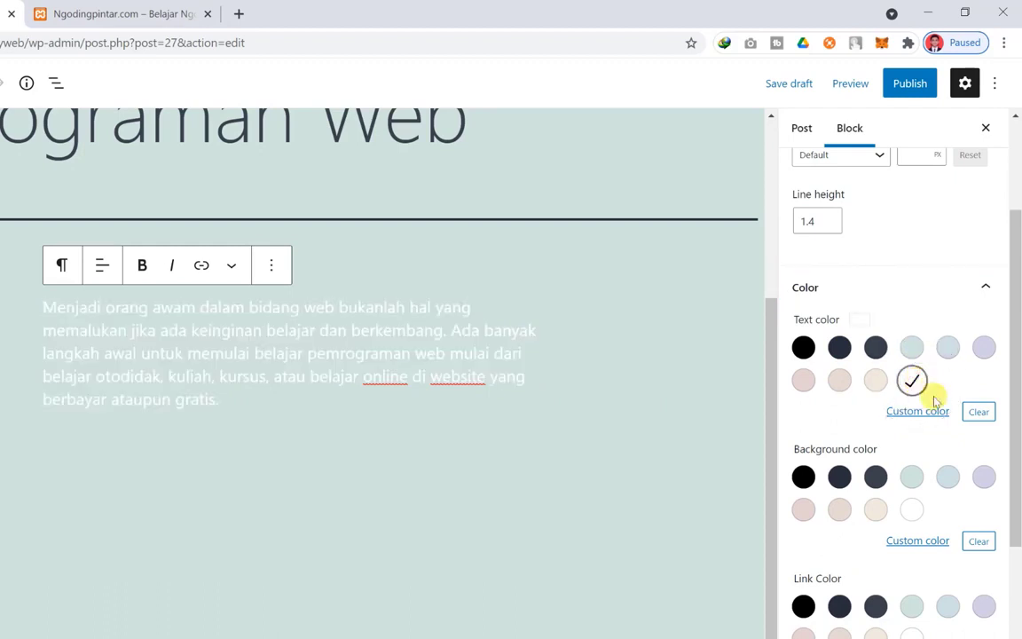
left_click(977, 414)
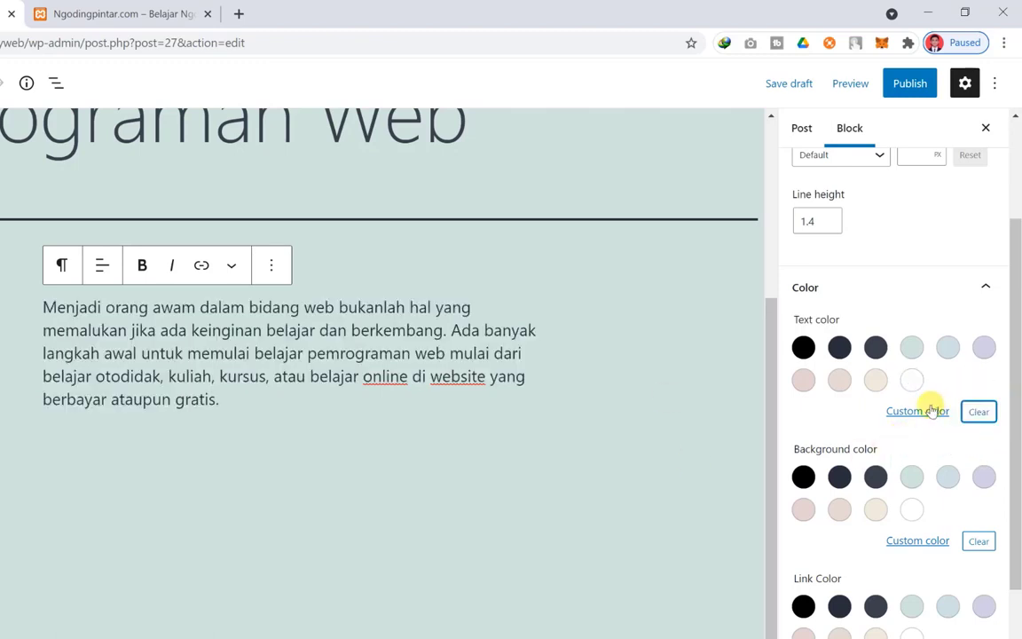
Step: Try a custom bright red as the paragraph's text color and clear it again
left_click(930, 411)
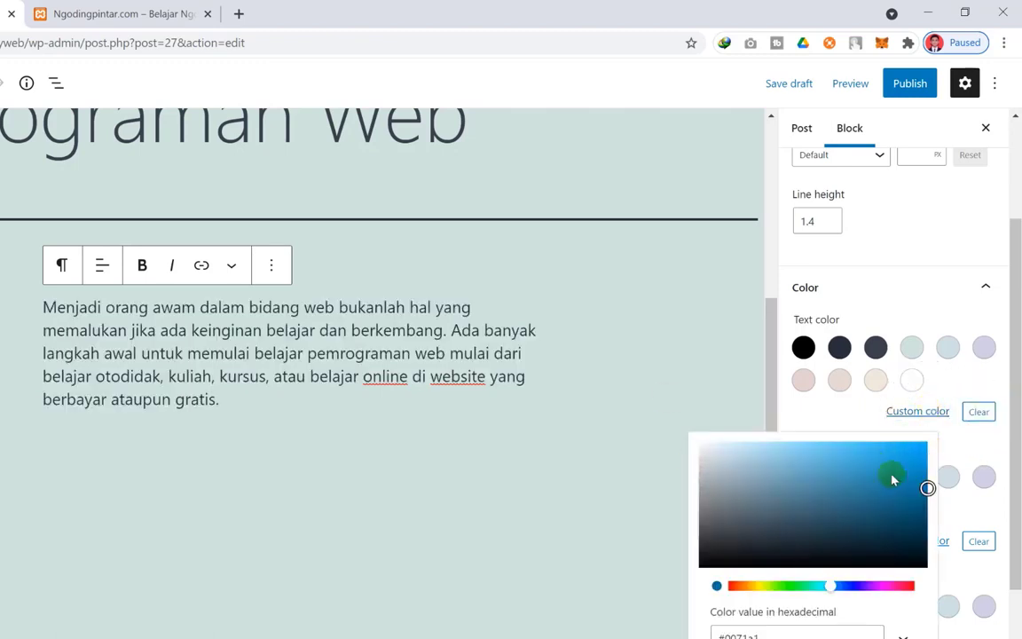
left_click_drag(914, 457, 719, 492)
left_click(736, 588)
left_click_drag(780, 523, 938, 448)
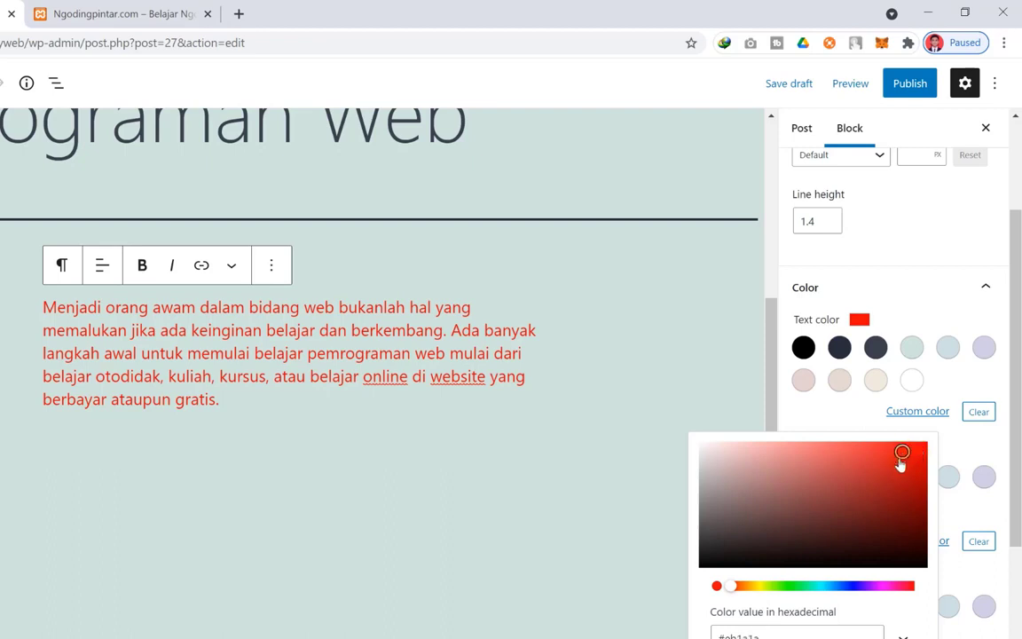
left_click(959, 320)
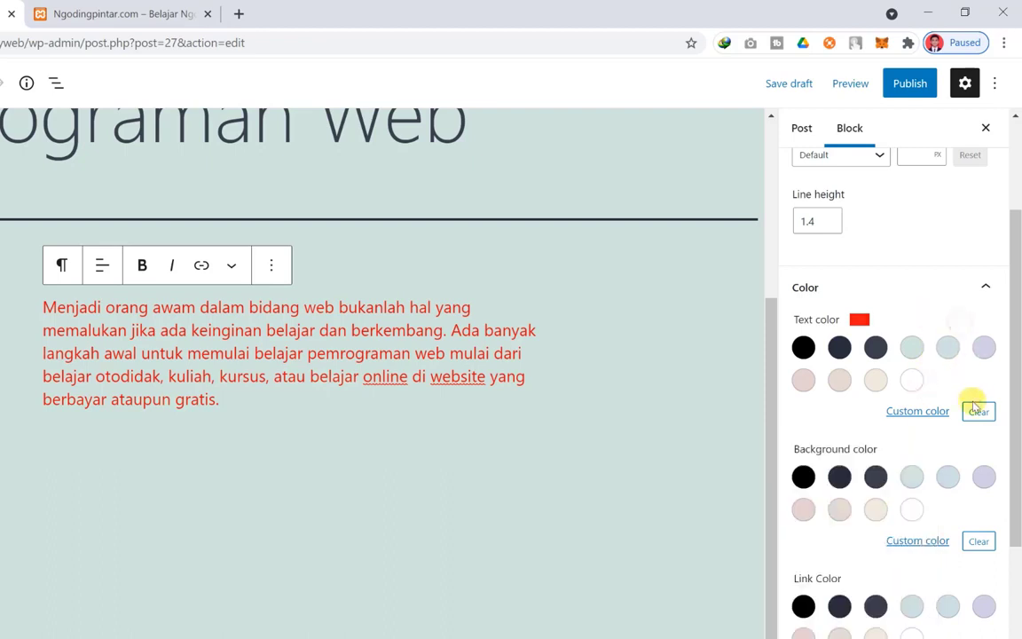
left_click(977, 411)
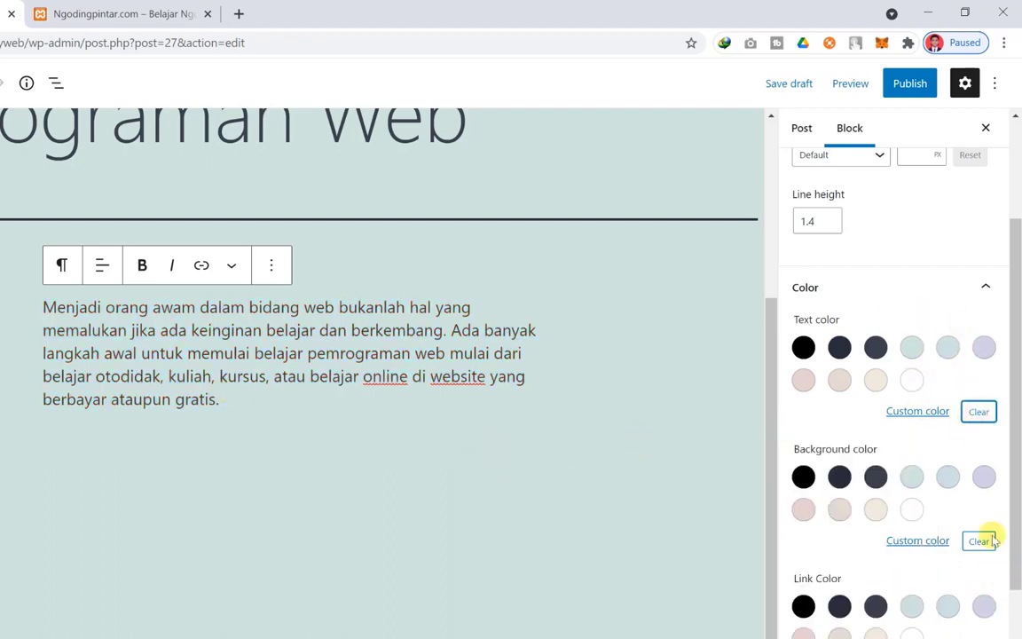
Step: Try several preset background colors on the paragraph, including lavender, white, beige and light blue, and clear the background color
scroll(937, 488, "down", 1)
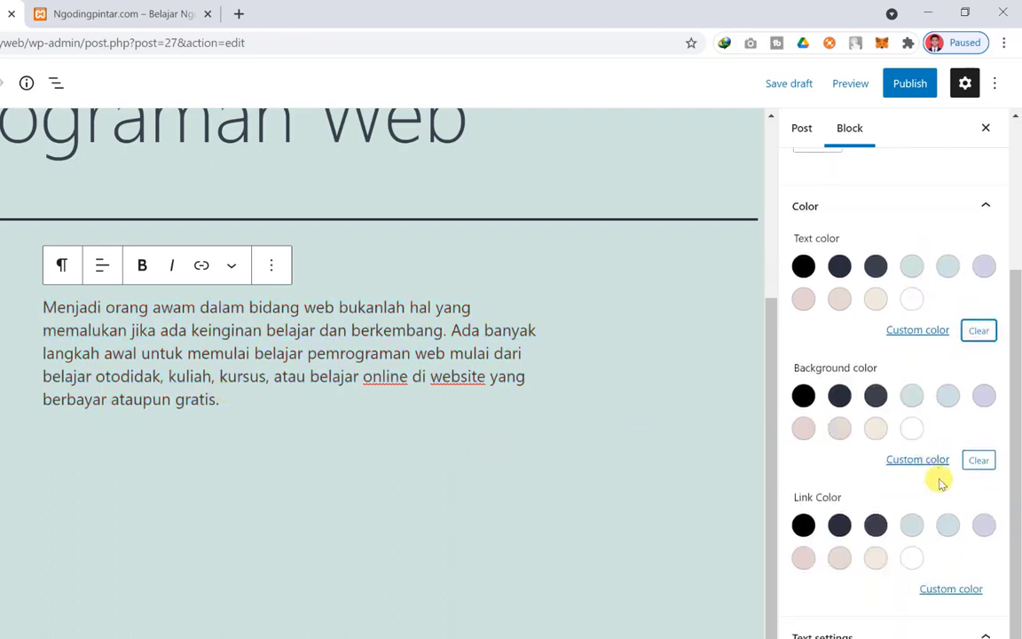
left_click(914, 399)
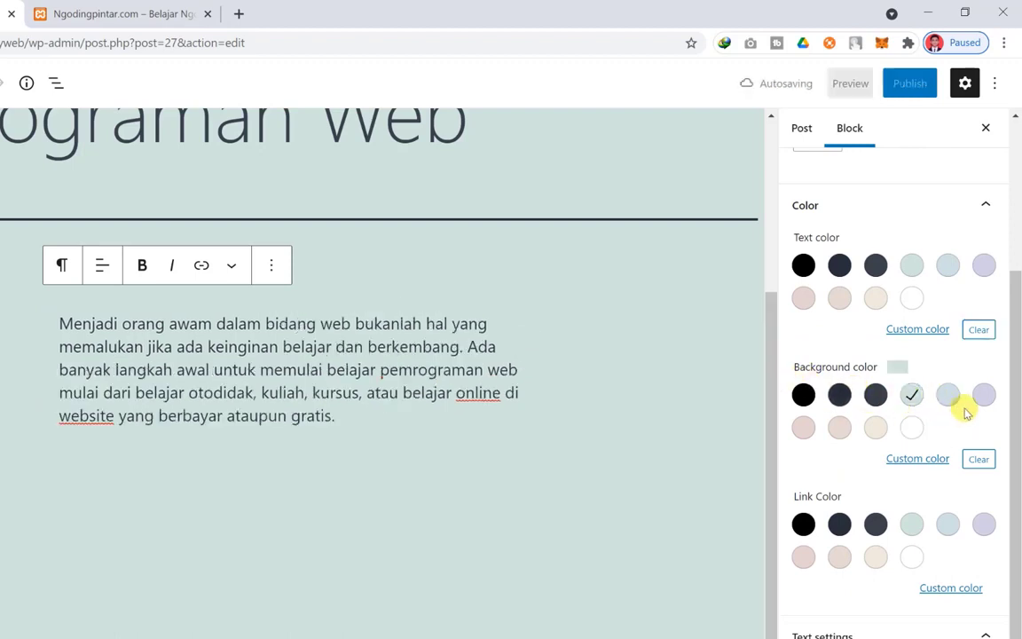
left_click(980, 395)
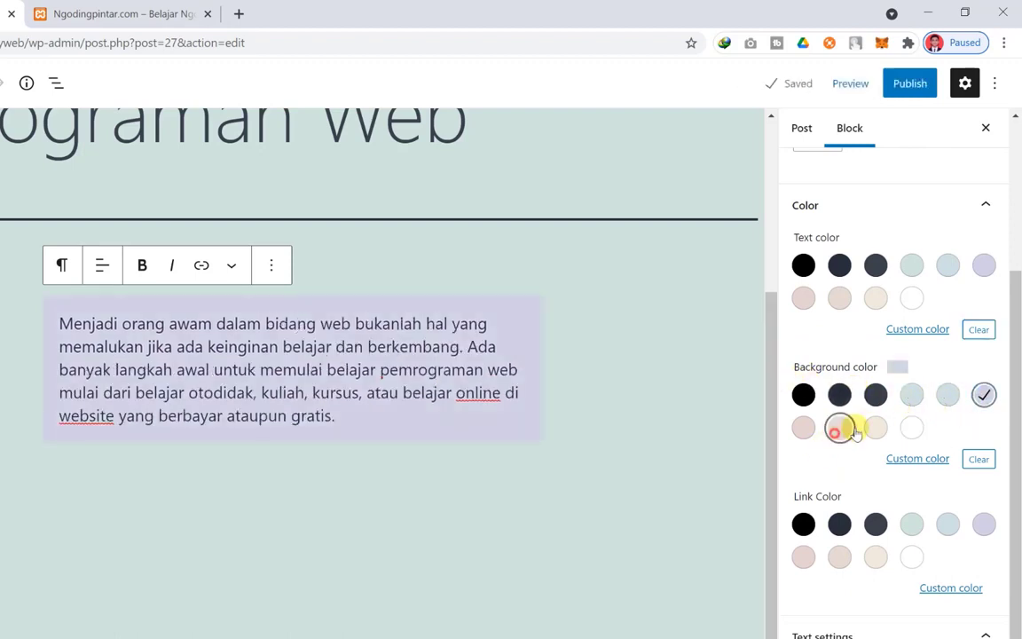
left_click(839, 427)
left_click(912, 427)
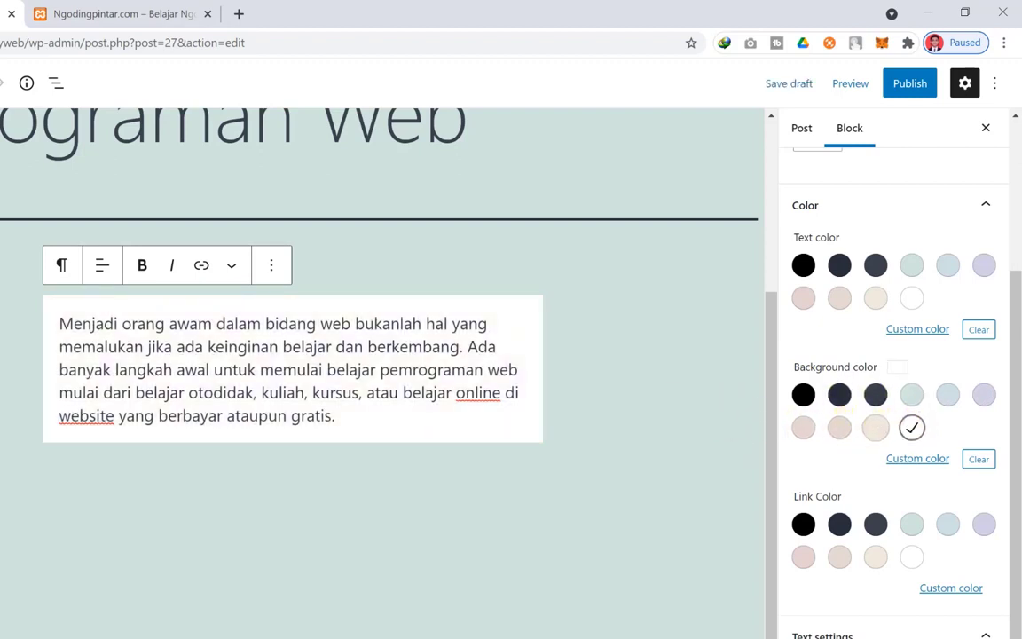
left_click(876, 427)
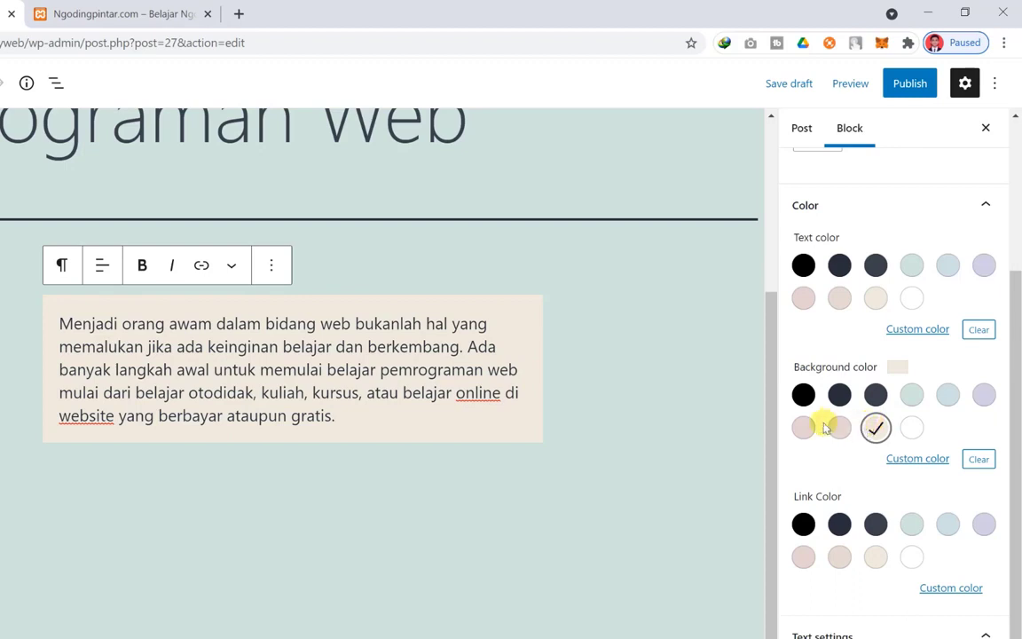
left_click(912, 396)
left_click(946, 395)
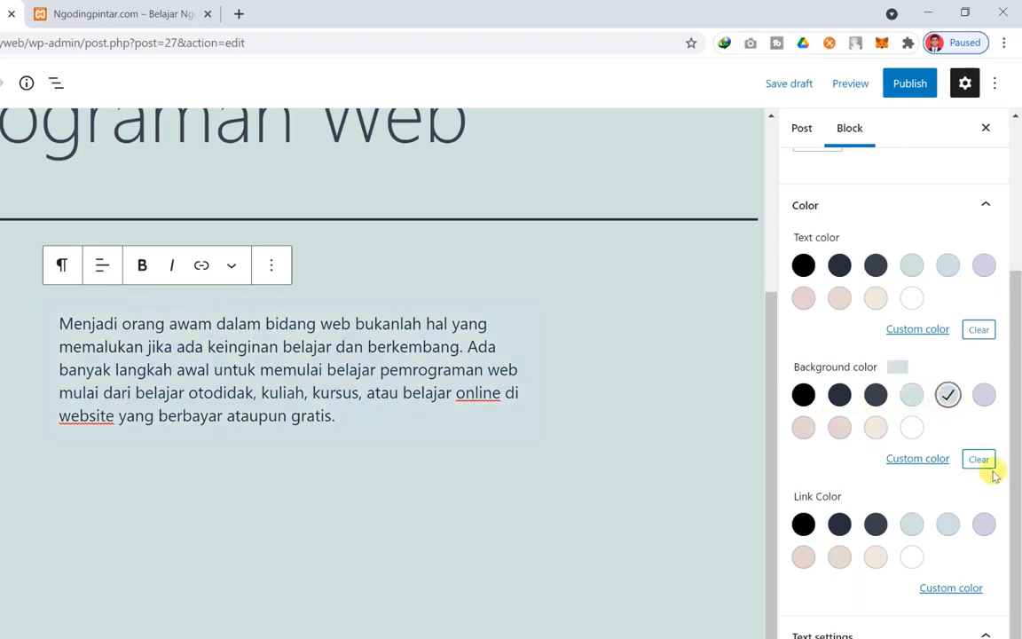
left_click(980, 459)
Step: Try the drop cap on the paragraph's first letter, toggling it repeatedly, and leave it switched off
scroll(908, 499, "down", 1)
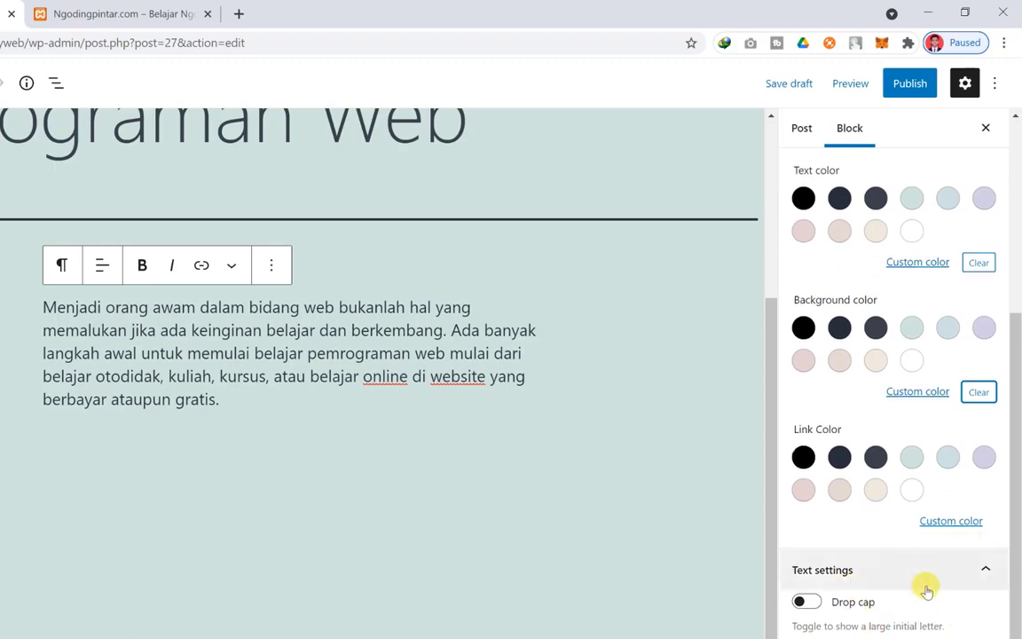
key("ctrl+minus")
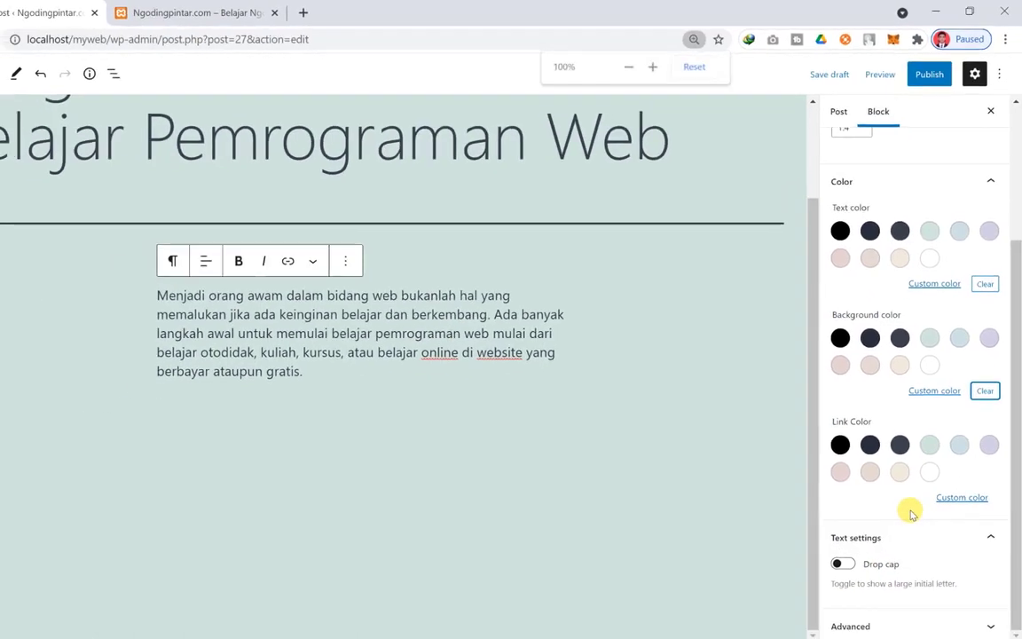
scroll(908, 514, "down", 1)
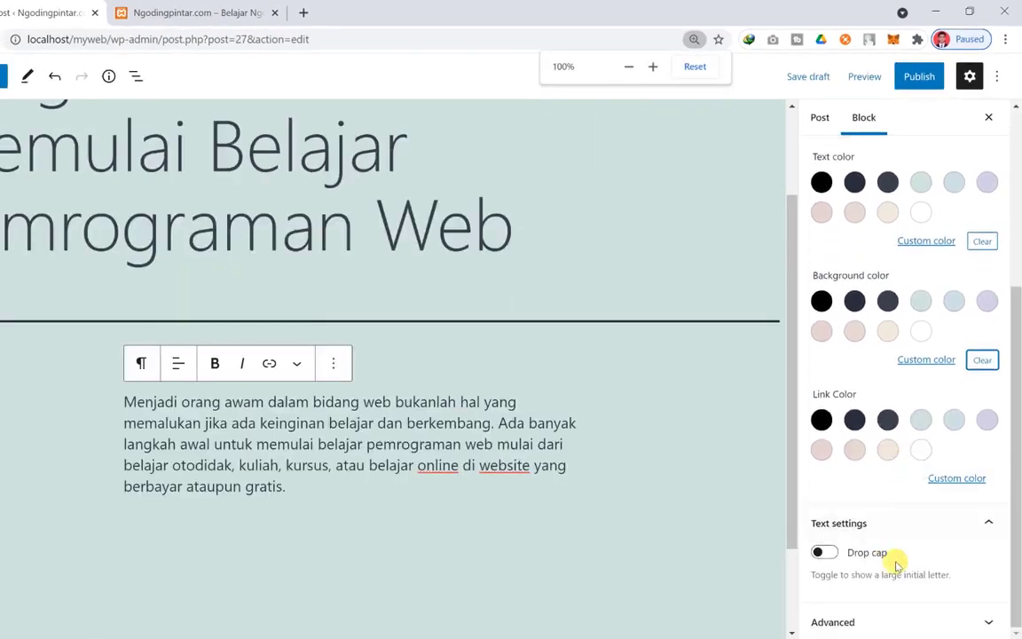
left_click(824, 552)
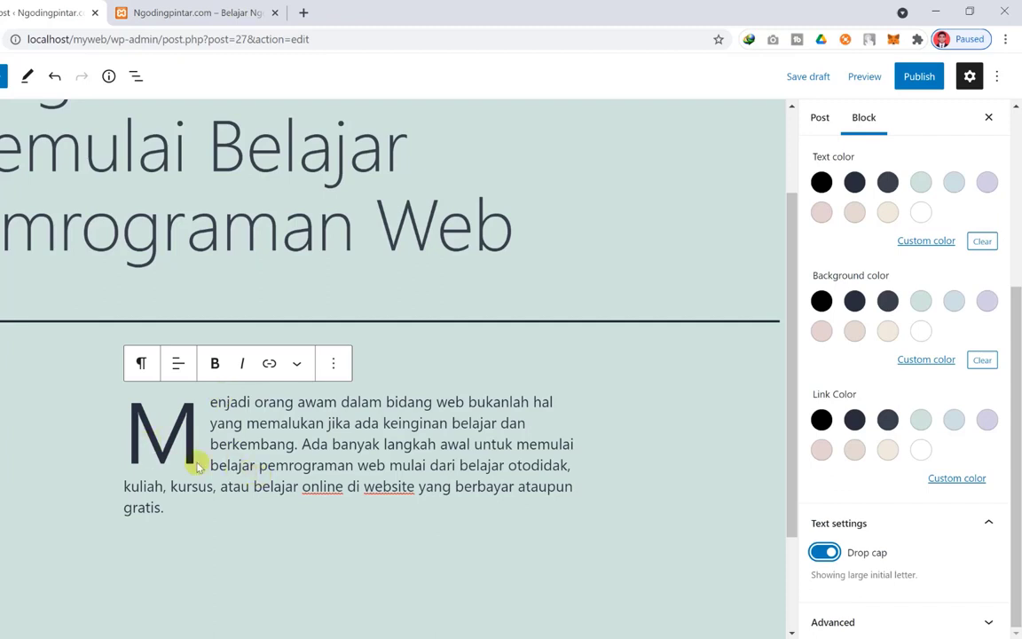
left_click(142, 432)
left_click(215, 426)
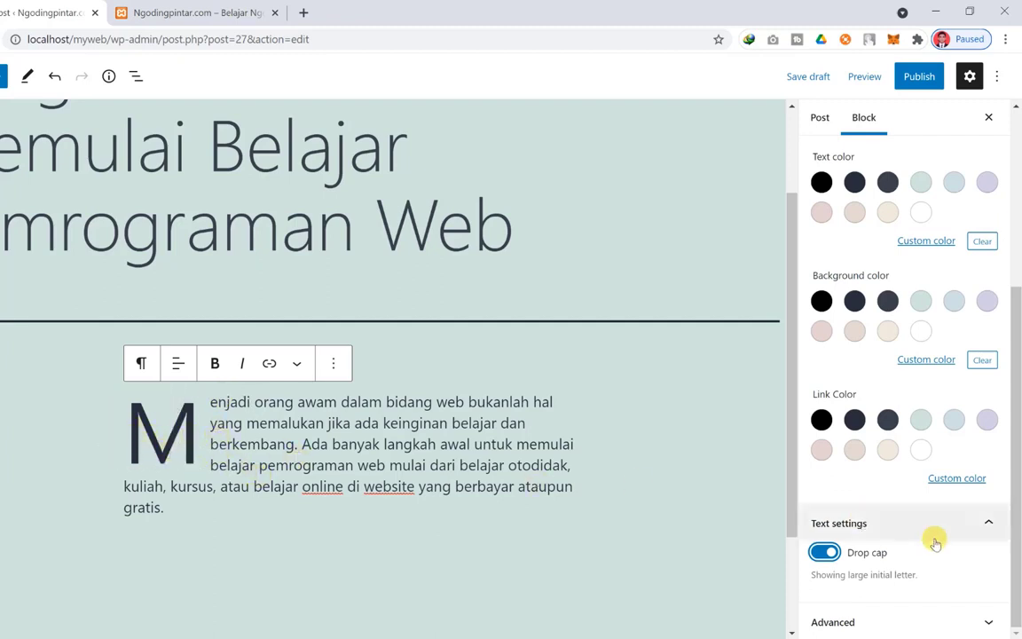
left_click(825, 553)
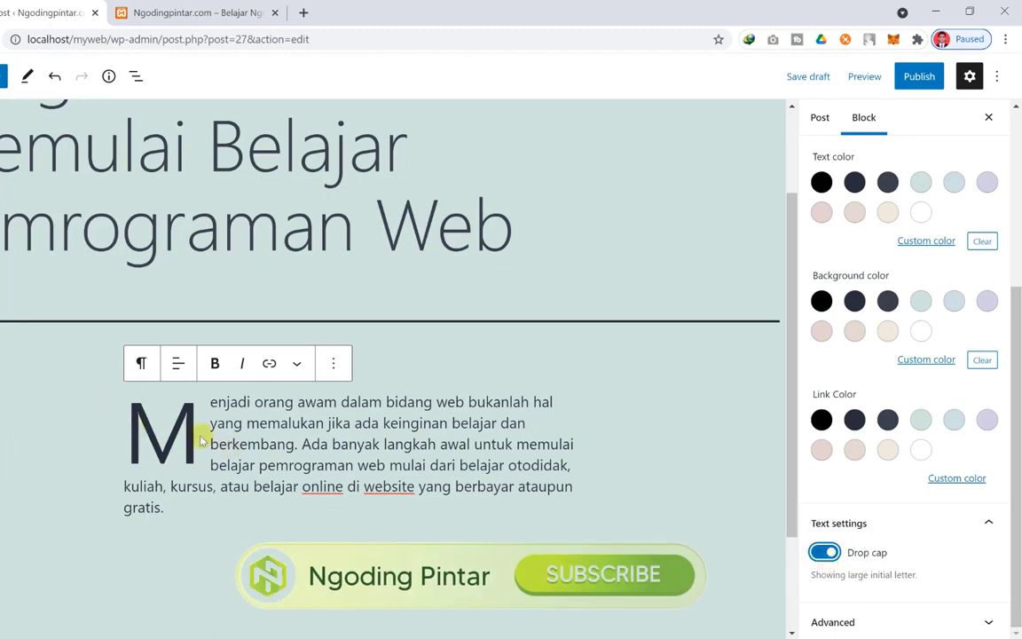
left_click(824, 553)
left_click(824, 553)
left_click(825, 553)
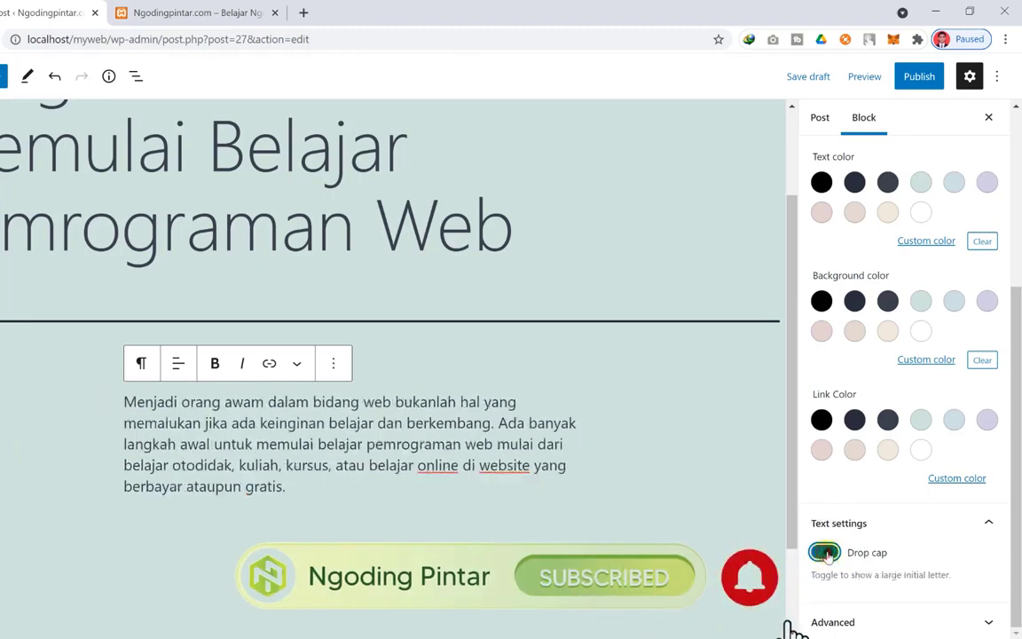
left_click(824, 553)
left_click(825, 553)
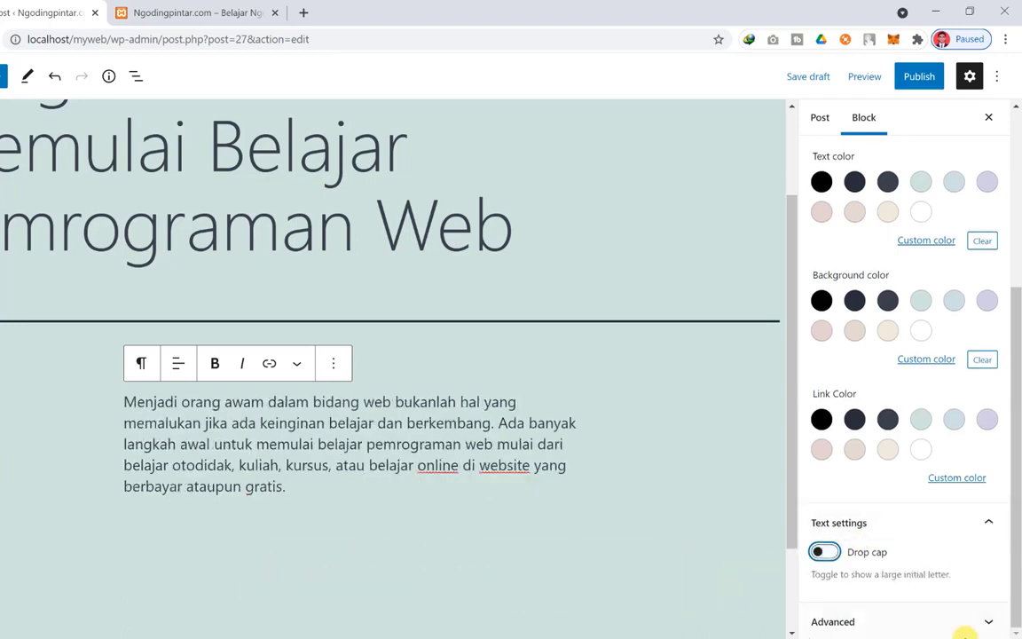
Step: Examine the paragraph's advanced settings for the HTML anchor and additional CSS classes
left_click(959, 622)
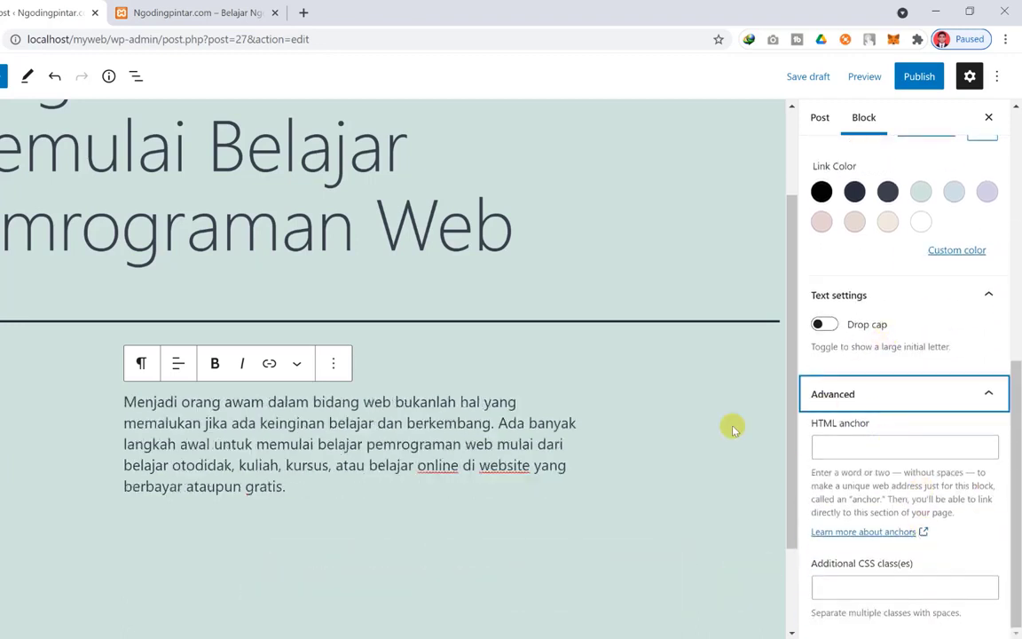
scroll(941, 523, "up", 2)
scroll(943, 525, "down", 2)
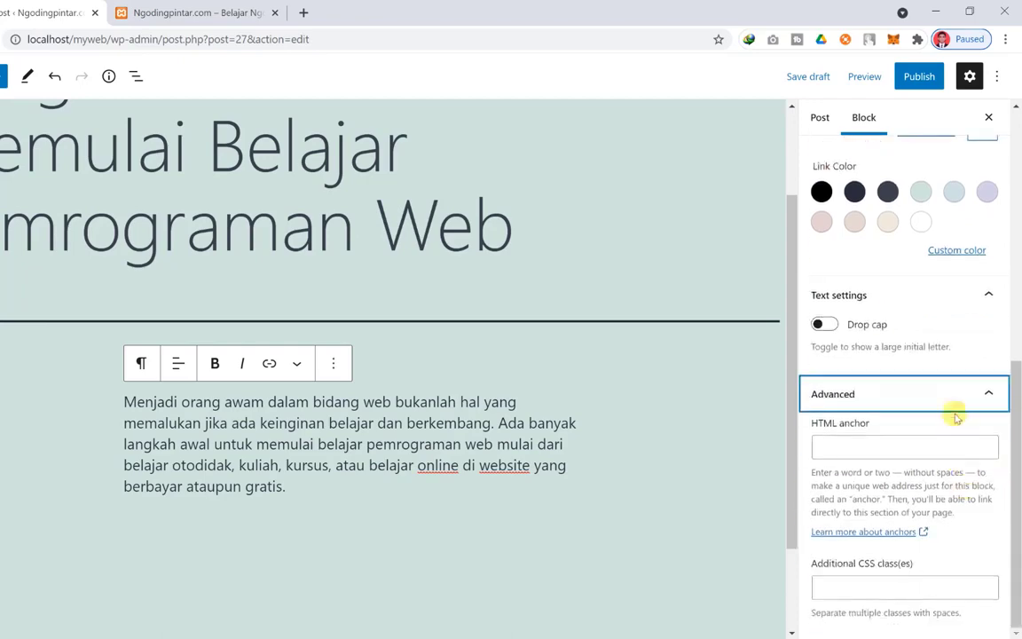
left_click(954, 410)
scroll(734, 484, "up", 3)
scroll(648, 527, "down", 3)
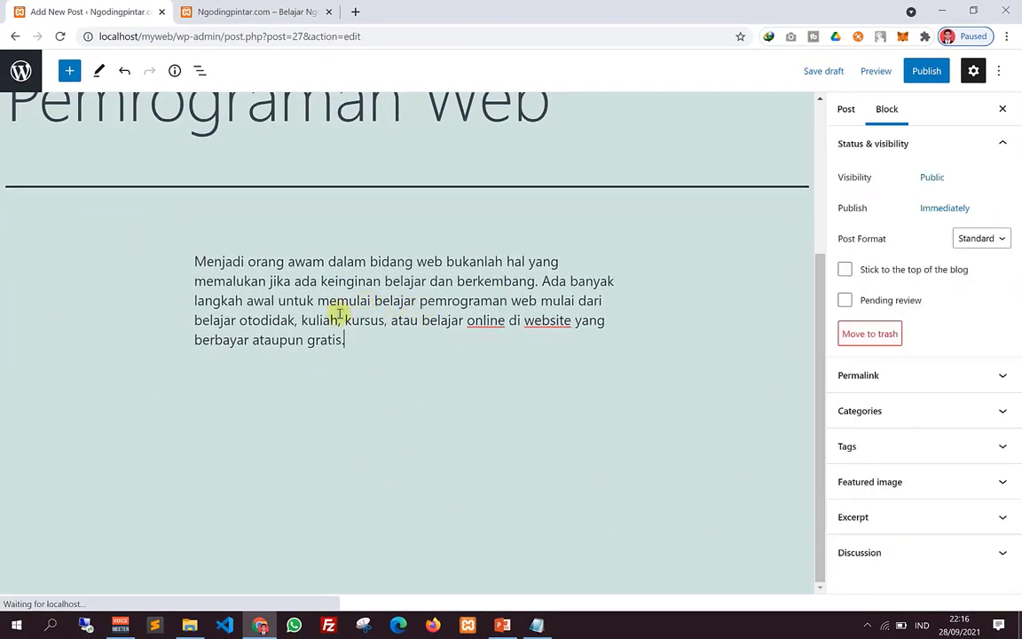
Step: Make the phrase "belajar pemrograman web" in the paragraph bold
left_click(315, 302)
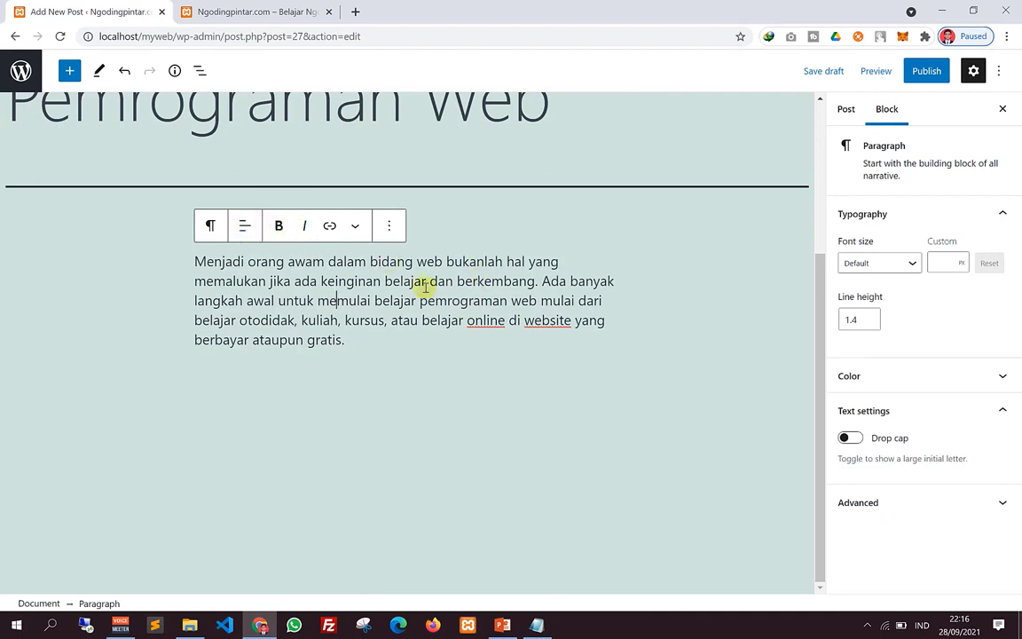
triple_click(331, 303)
left_click(329, 301)
left_click_drag(358, 338, 196, 252)
left_click(308, 281)
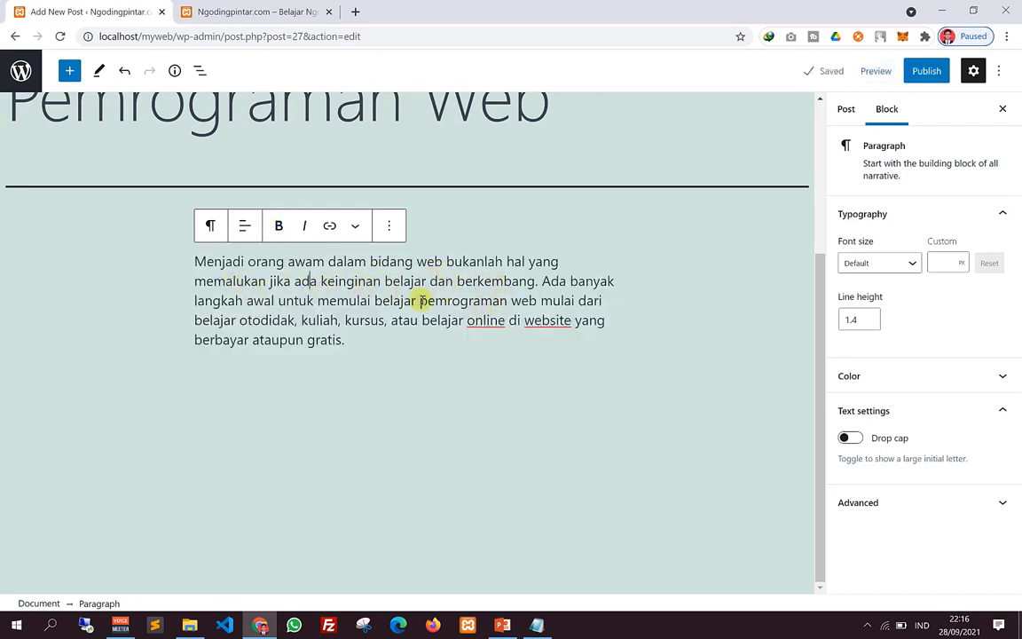
left_click_drag(374, 301, 535, 301)
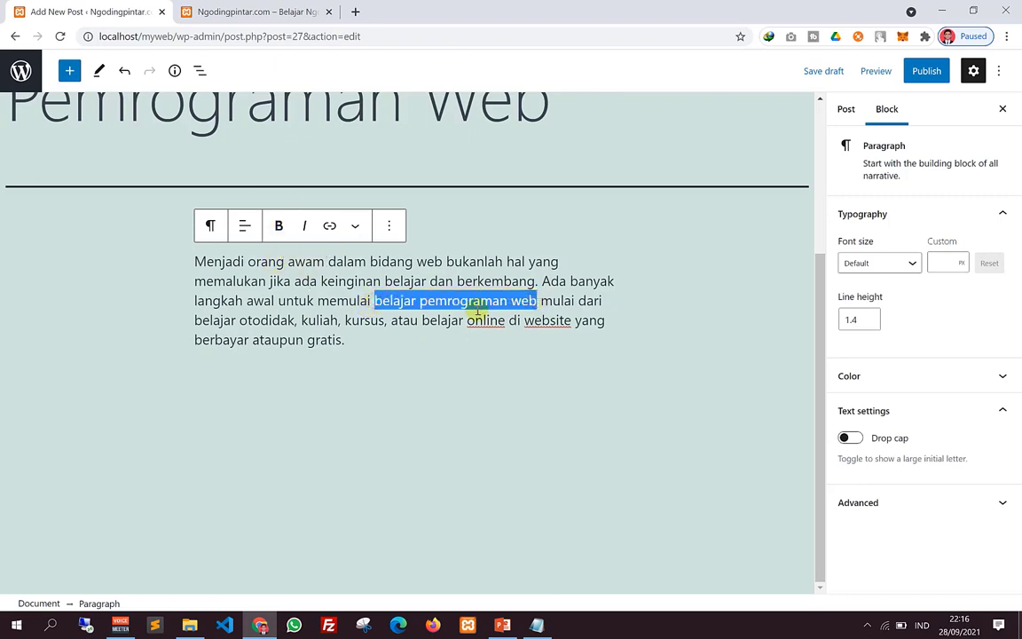
left_click(278, 227)
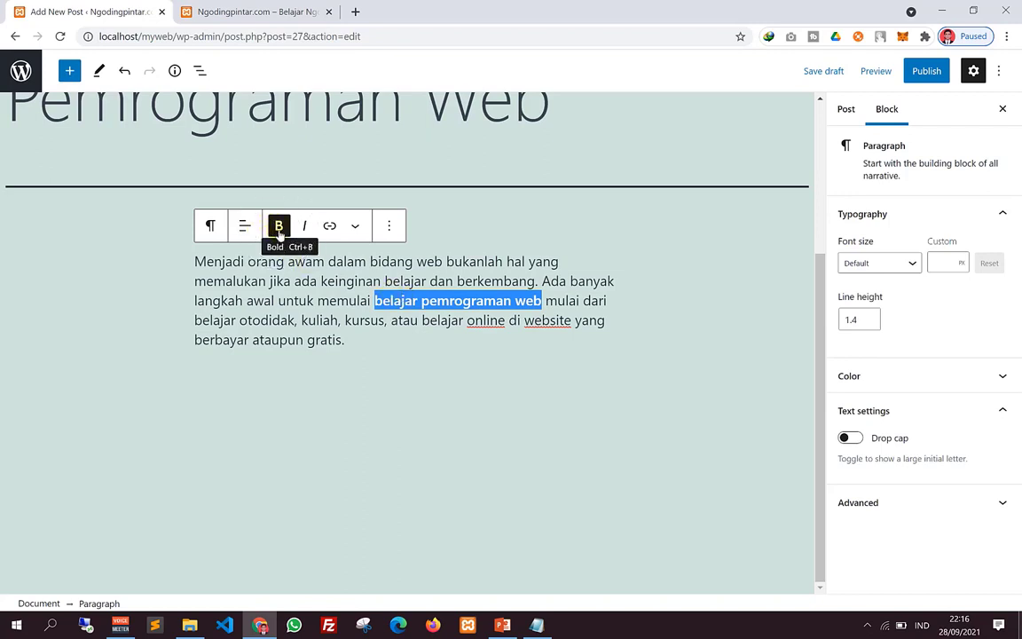
left_click(492, 281)
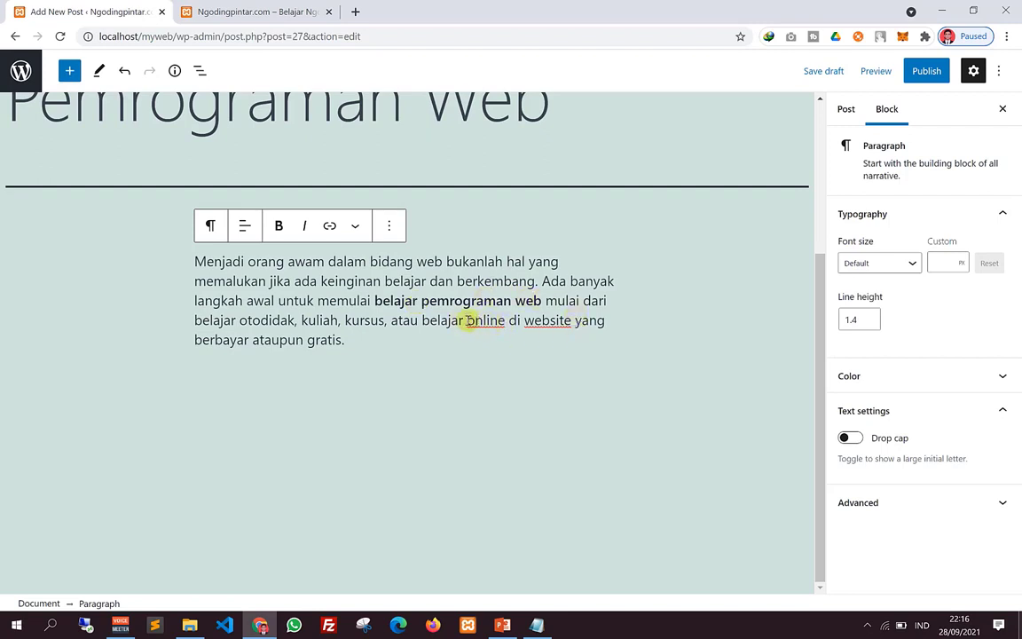
Step: Italicize the word "online" in the paragraph and view the additional inline formatting options
left_click_drag(468, 320, 501, 320)
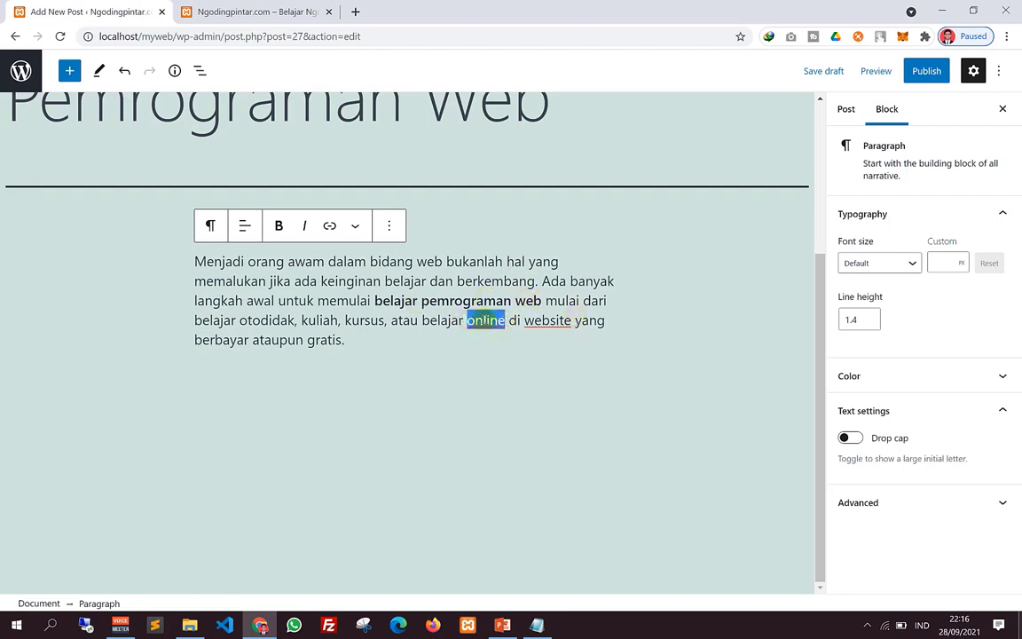
left_click(304, 227)
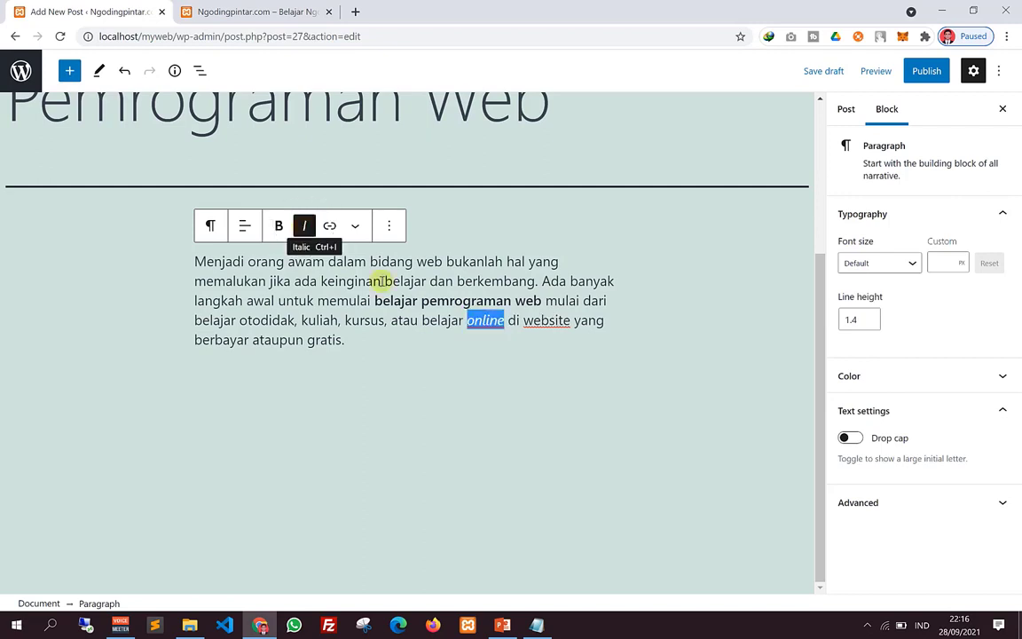
left_click(529, 300)
left_click(484, 321)
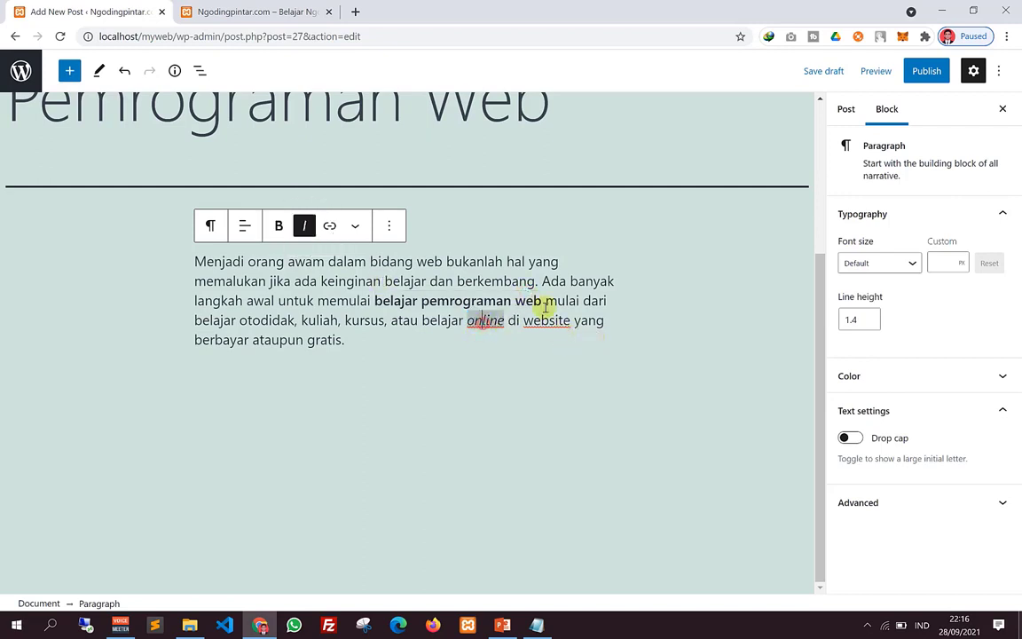
left_click(355, 226)
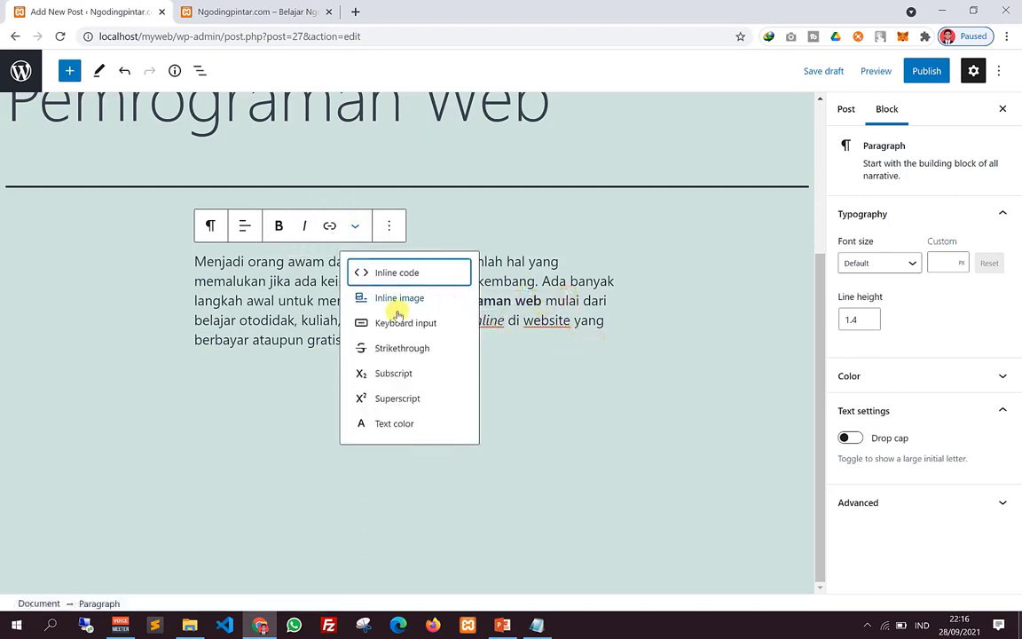
left_click(264, 282)
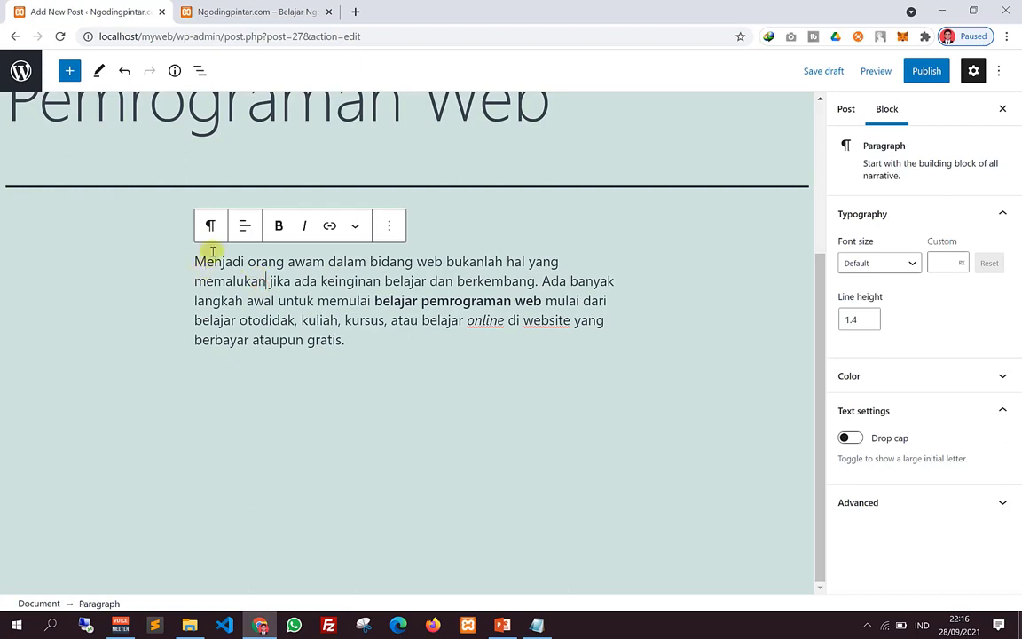
Step: Center-align the text of the paragraph
left_click(252, 228)
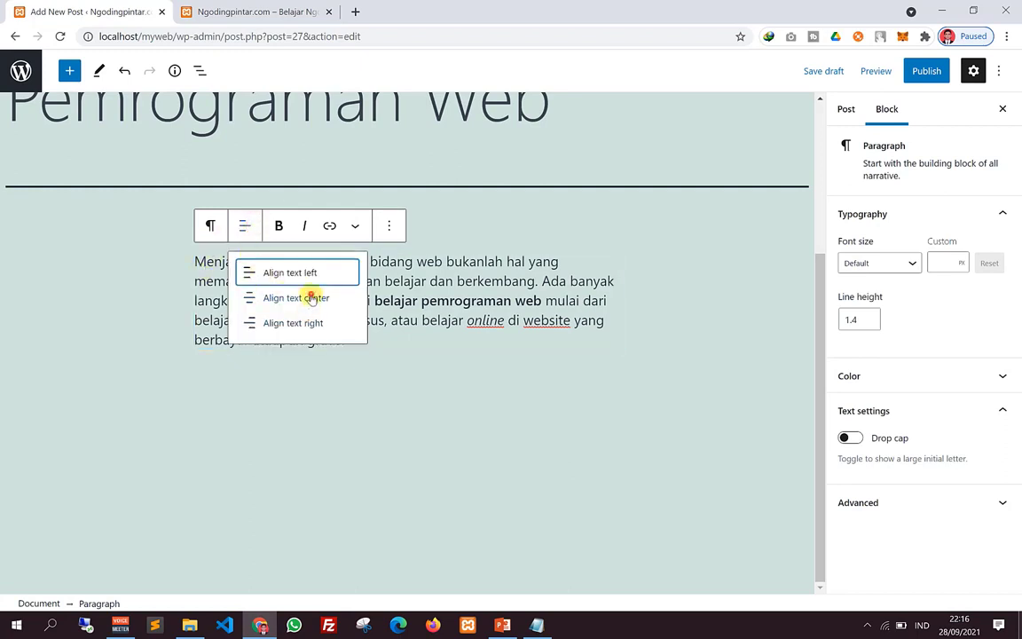
left_click(311, 294)
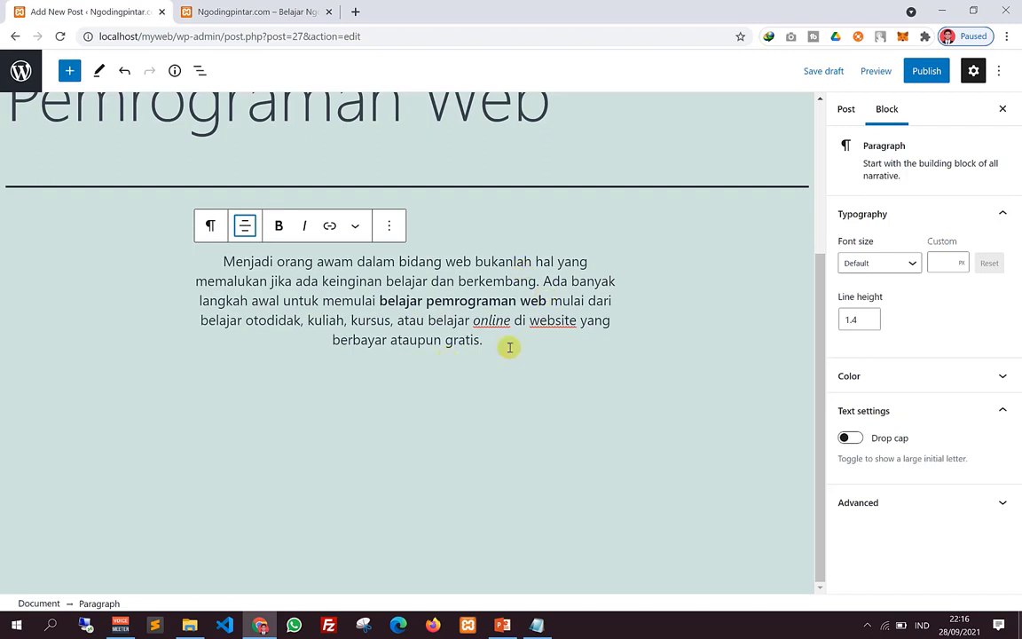
left_click(427, 379)
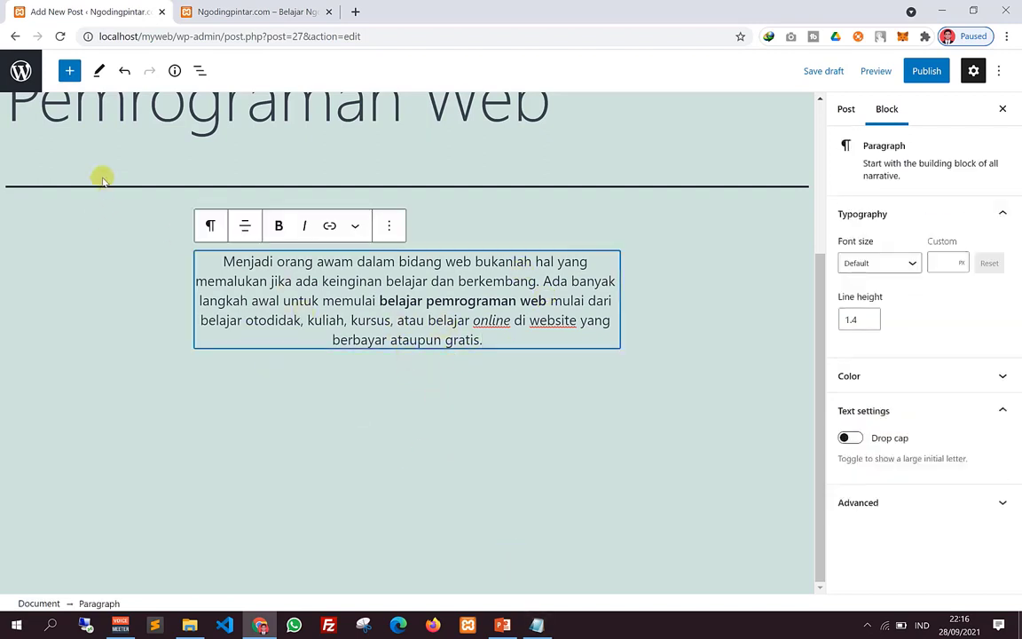
left_click(589, 410)
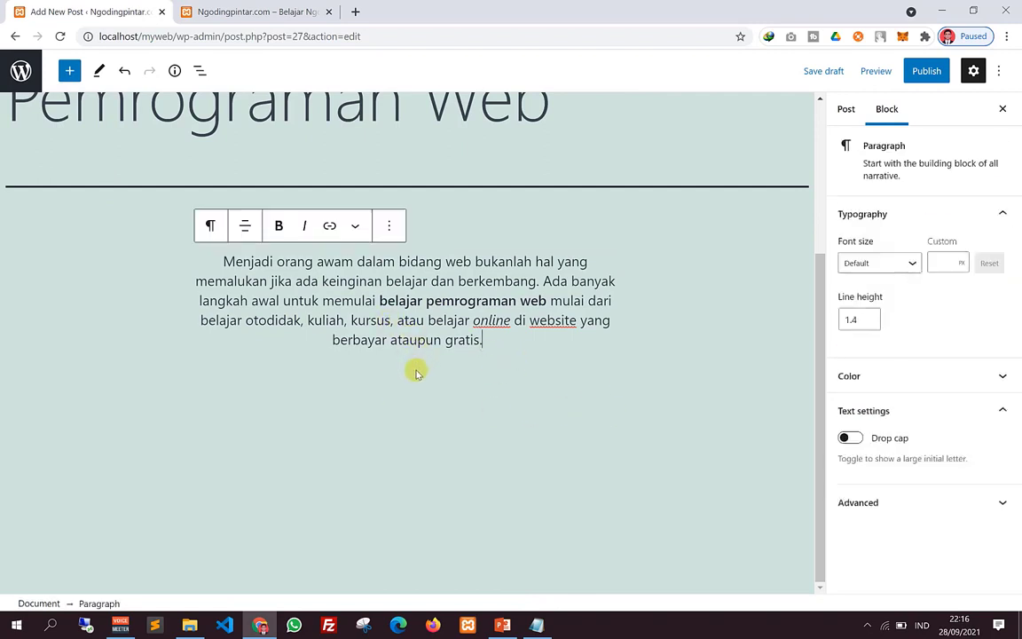
Step: Insert a List block below the centered paragraph
left_click(70, 73)
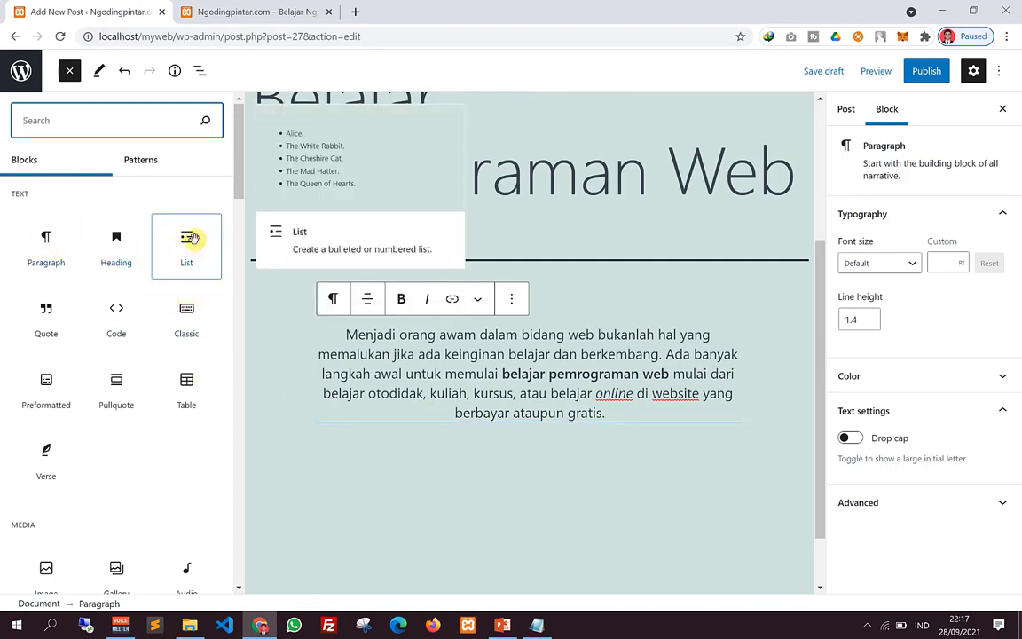
left_click(131, 316)
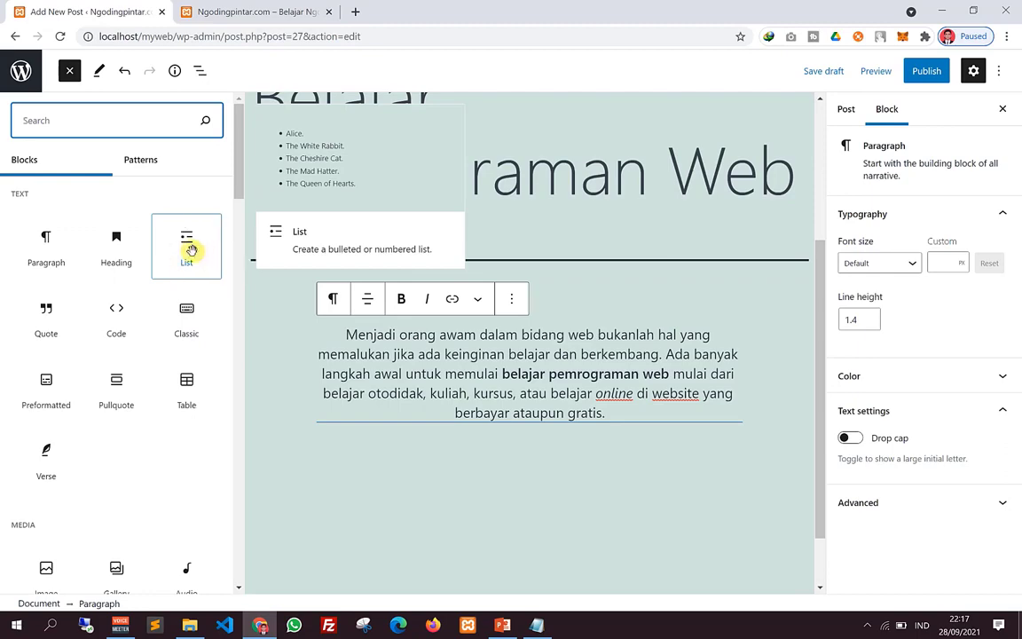
left_click(185, 240)
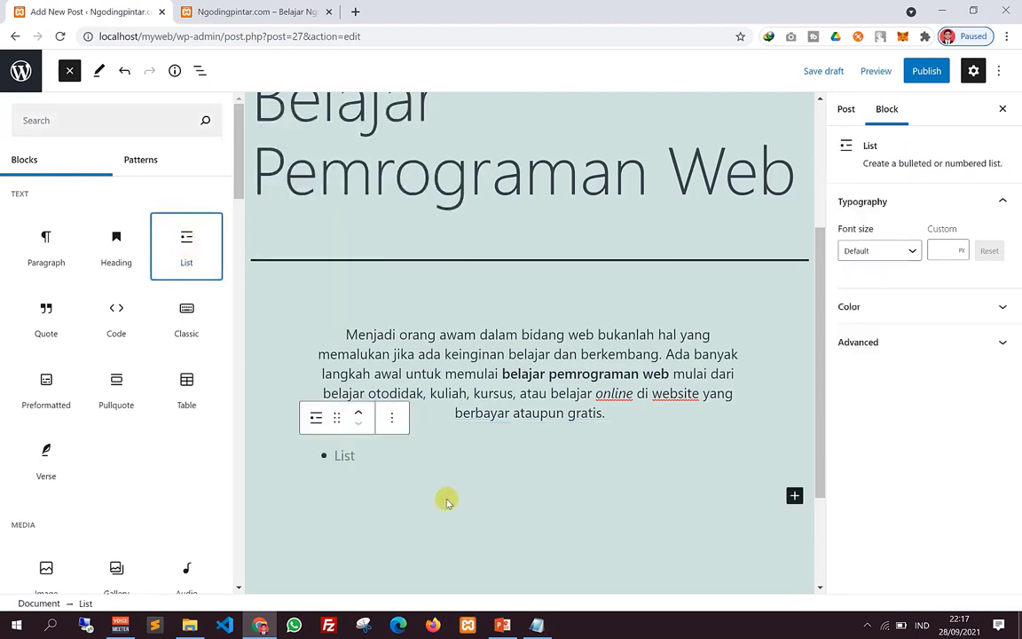
Step: Copy the second paragraph, starting with "Tapi pernahkah kalian", from isi.txt in Notepad and return to the post editor
key("alt+Tab")
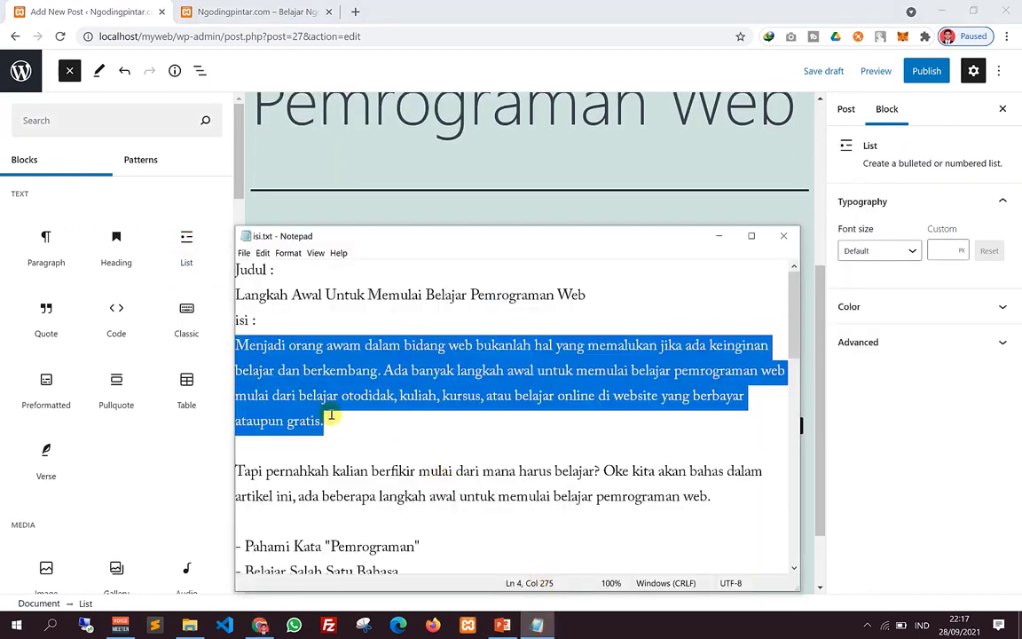
scroll(497, 417, "down", 2)
left_click_drag(721, 345, 236, 320)
key("ctrl+c")
left_click(374, 189)
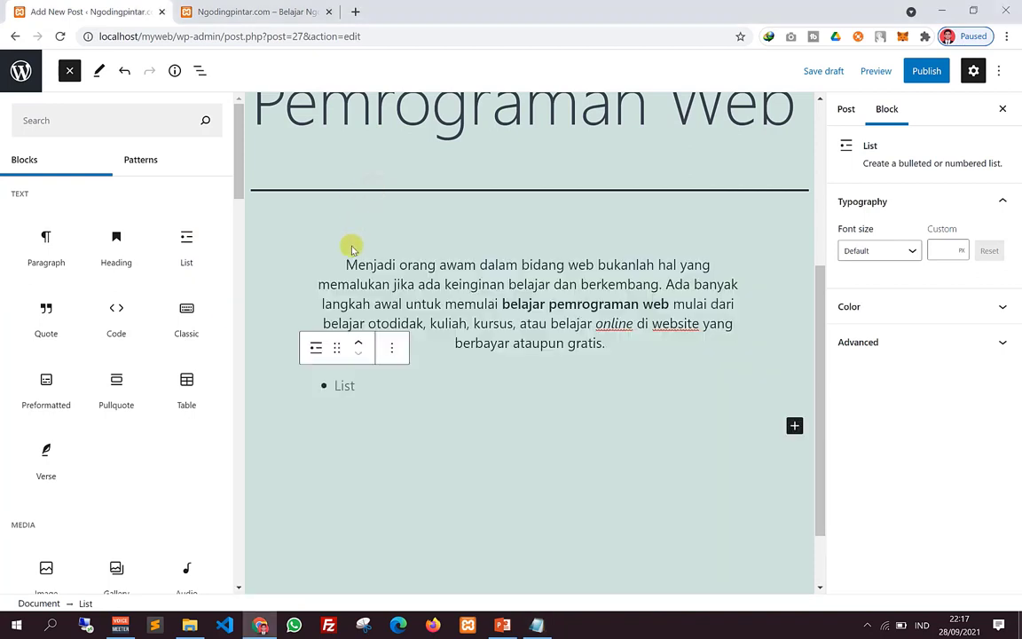
Step: Remove the empty List block and paste the copied text into a new paragraph block below the first paragraph
left_click(351, 247)
left_click(377, 379)
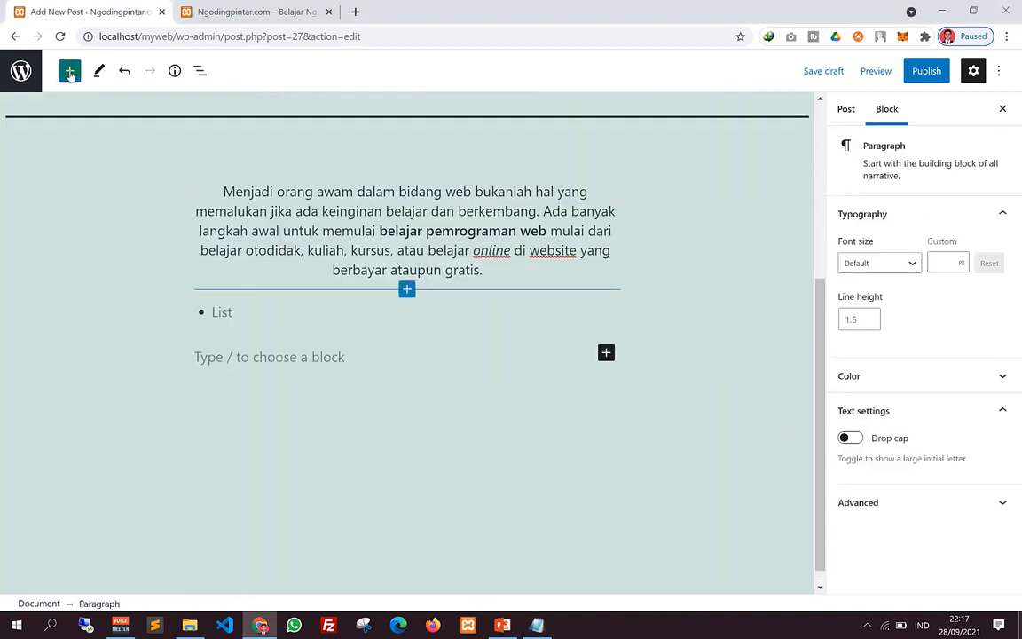
left_click(406, 288)
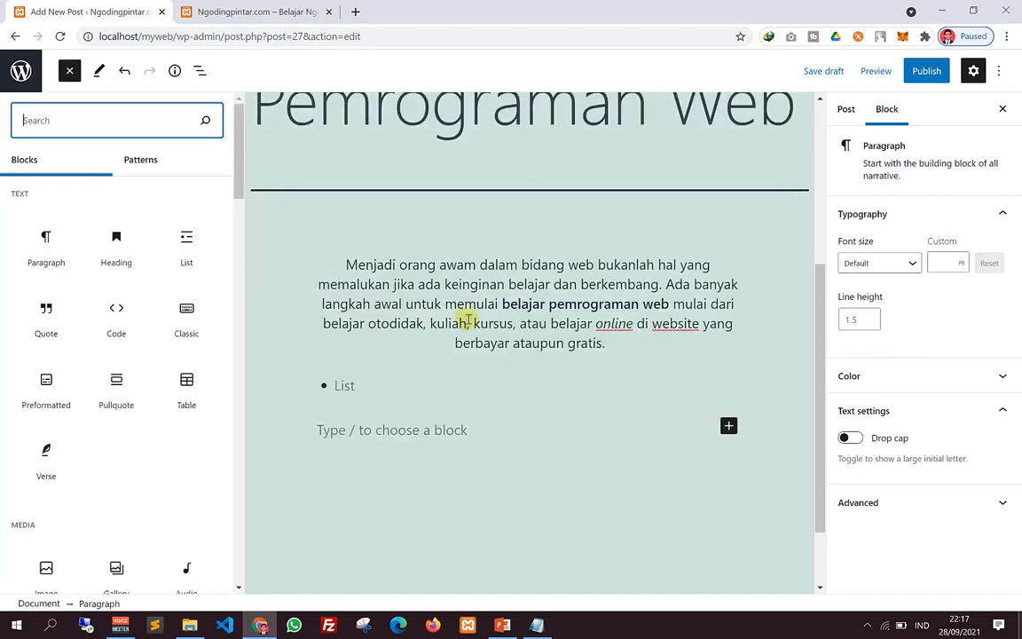
left_click(371, 393)
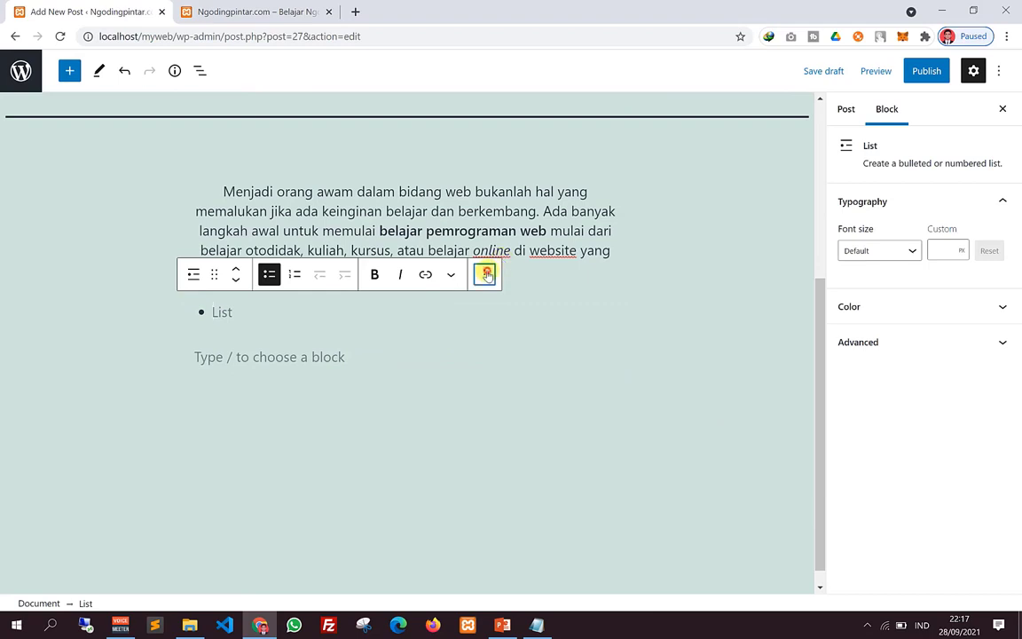
left_click(486, 275)
left_click(486, 277)
left_click(486, 277)
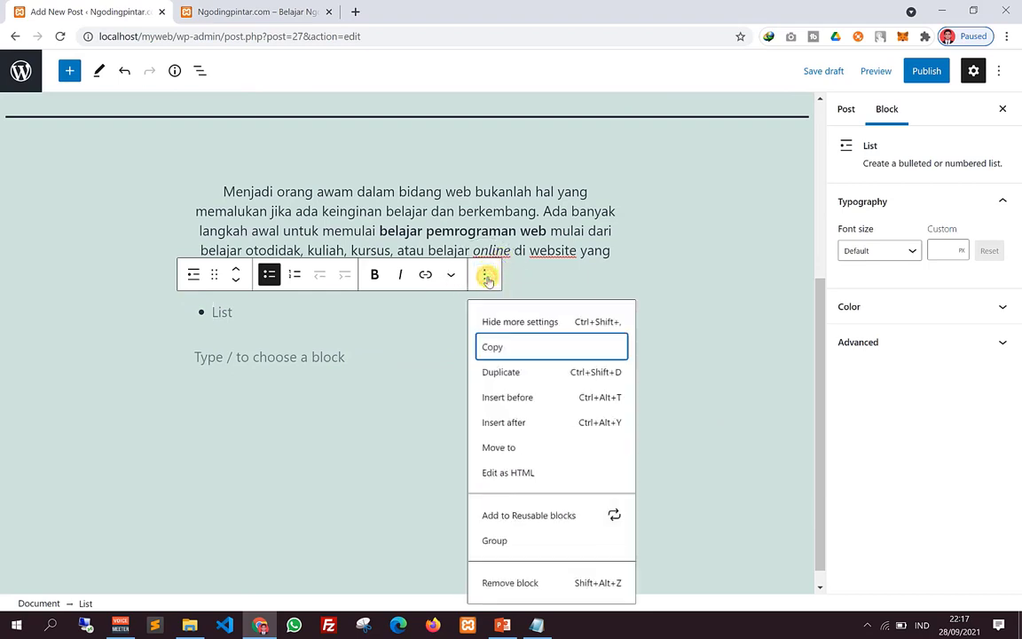
left_click(523, 583)
left_click(304, 337)
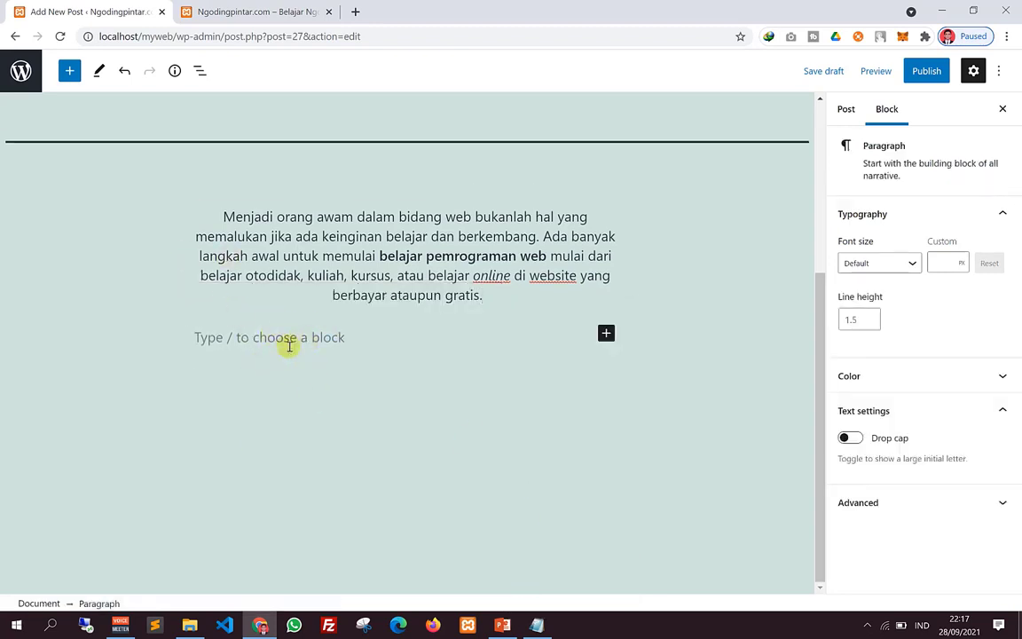
key("ctrl+v")
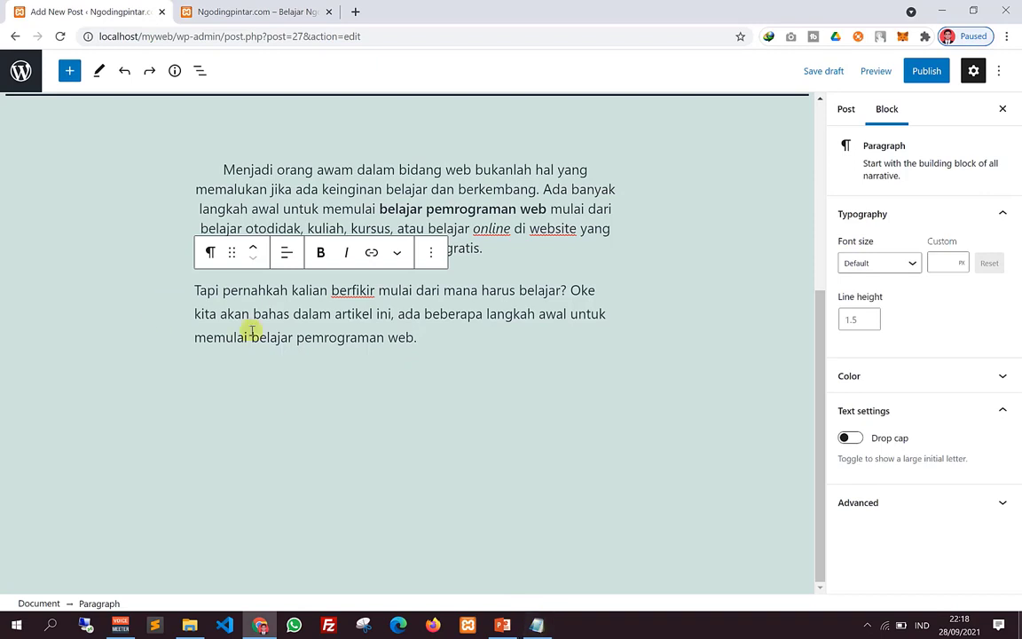
Step: Insert a List block after the second paragraph and fill it with the five items from isi.txt, "Pahami Kata "Pemrograman"" through "Jalinlah Networking"
left_click(69, 70)
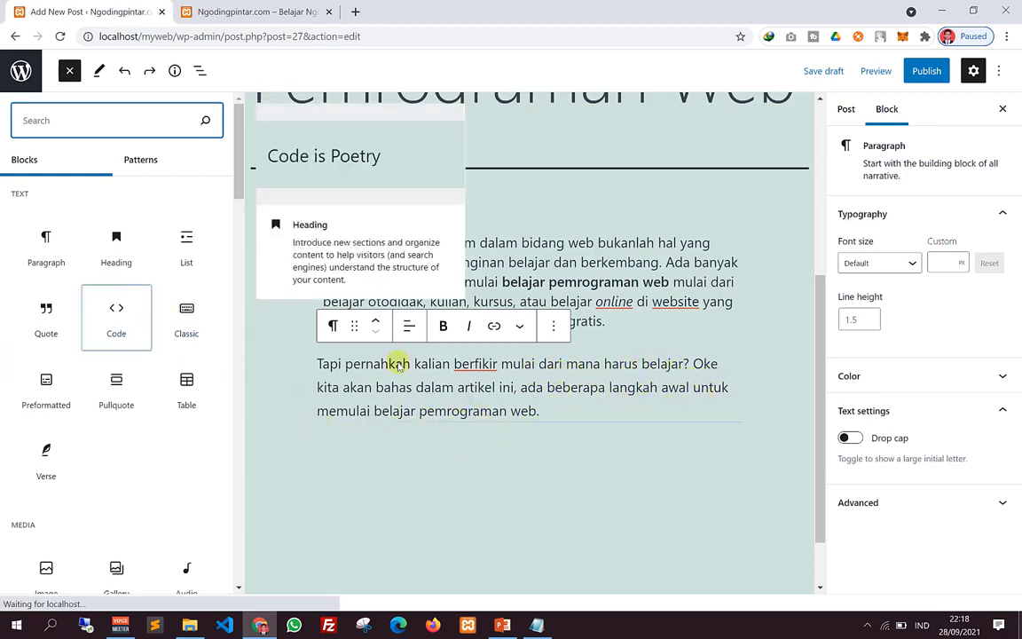
left_click(186, 255)
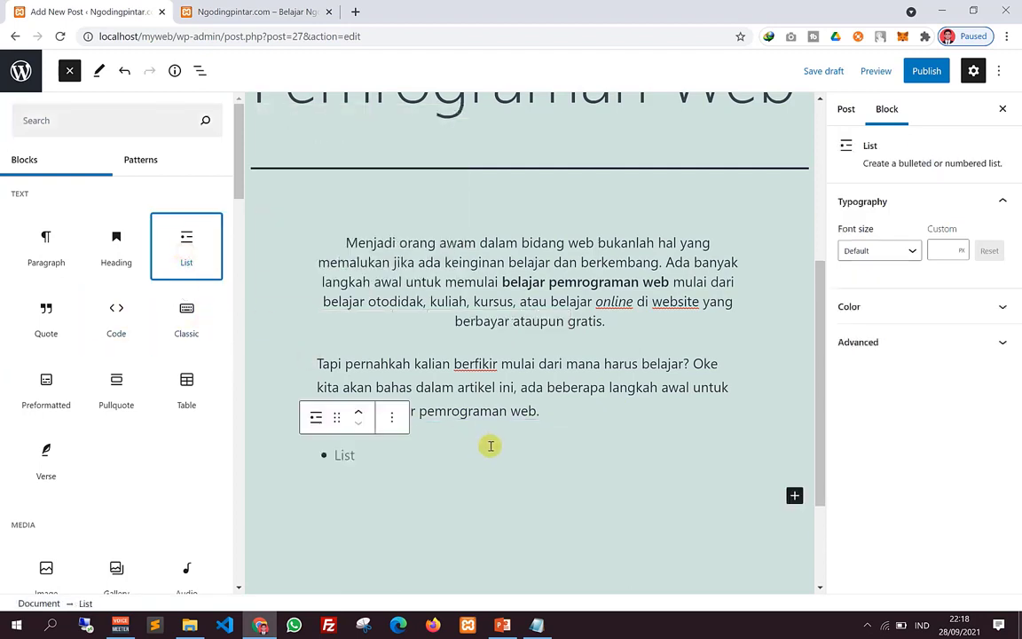
left_click(536, 626)
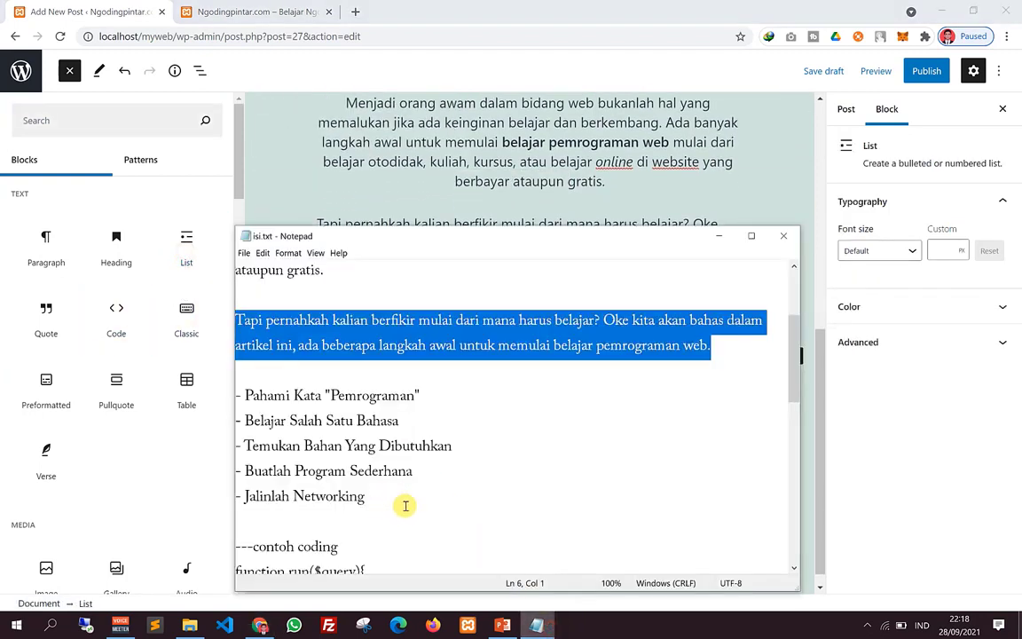
left_click_drag(397, 499, 232, 394)
left_click(361, 206)
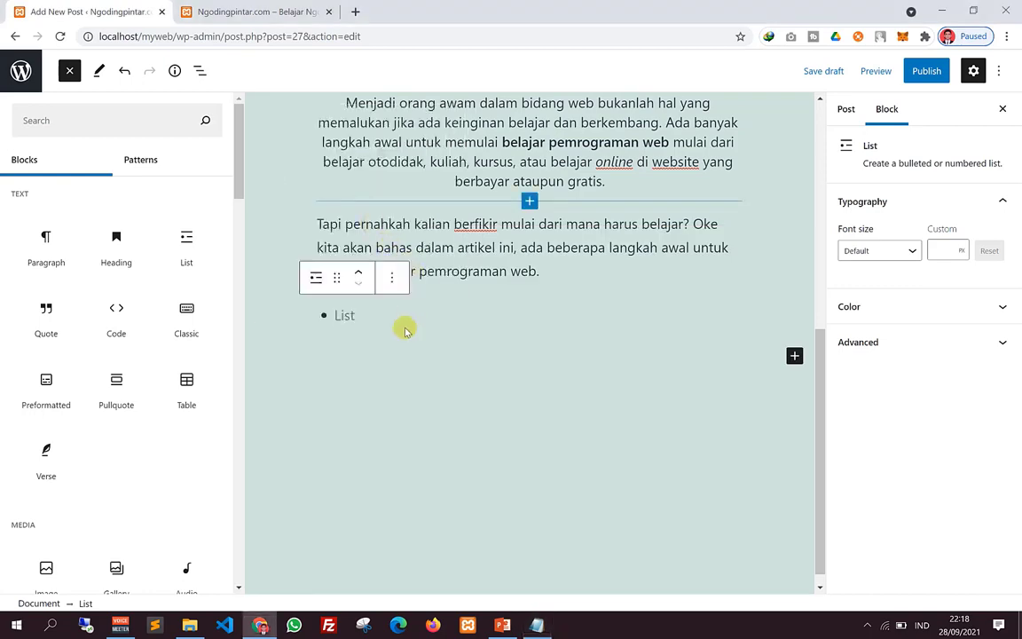
left_click(372, 325)
type("Pahami Kata \"Pemrograman\" Belajar Salah Satu Bahasa Temukan Bahan Yang Dibutuhkan Buatlah Program Sederhana Jalinlah Networking")
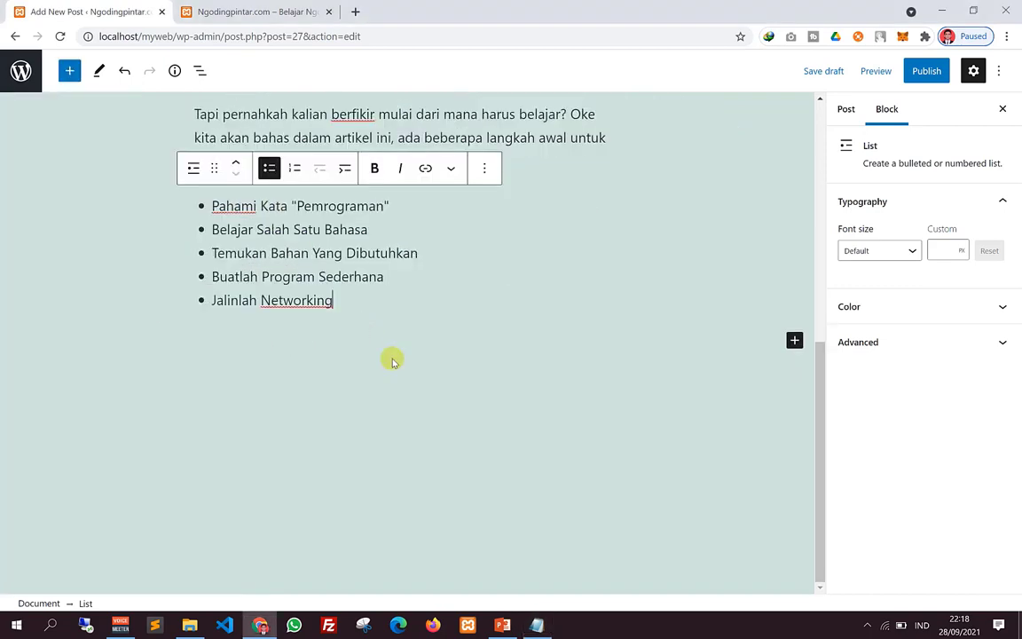
scroll(306, 384, "up", 1)
left_click(399, 208)
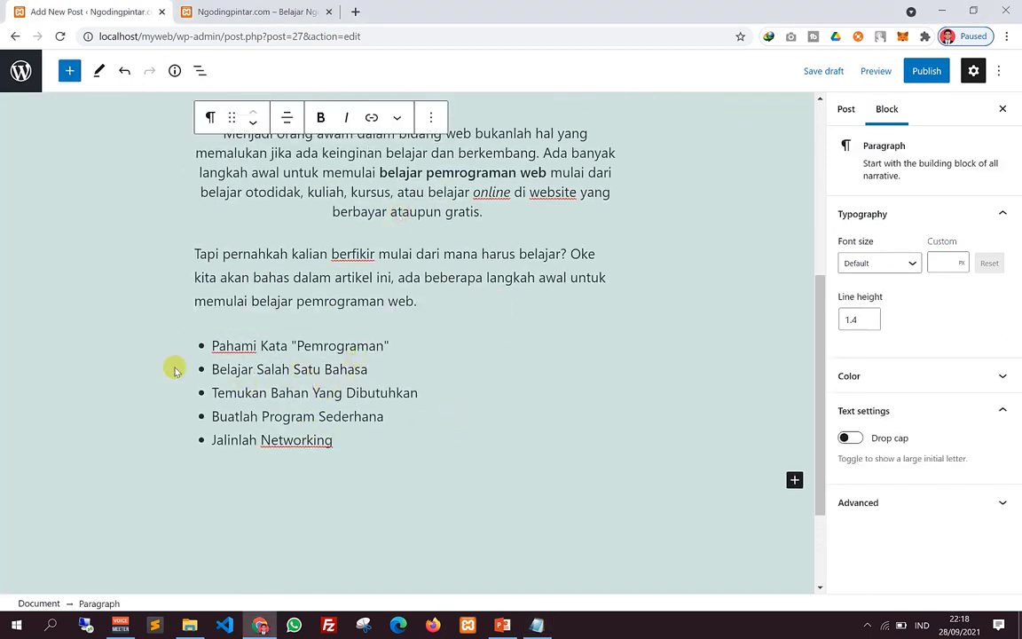
scroll(283, 351, "up", 3)
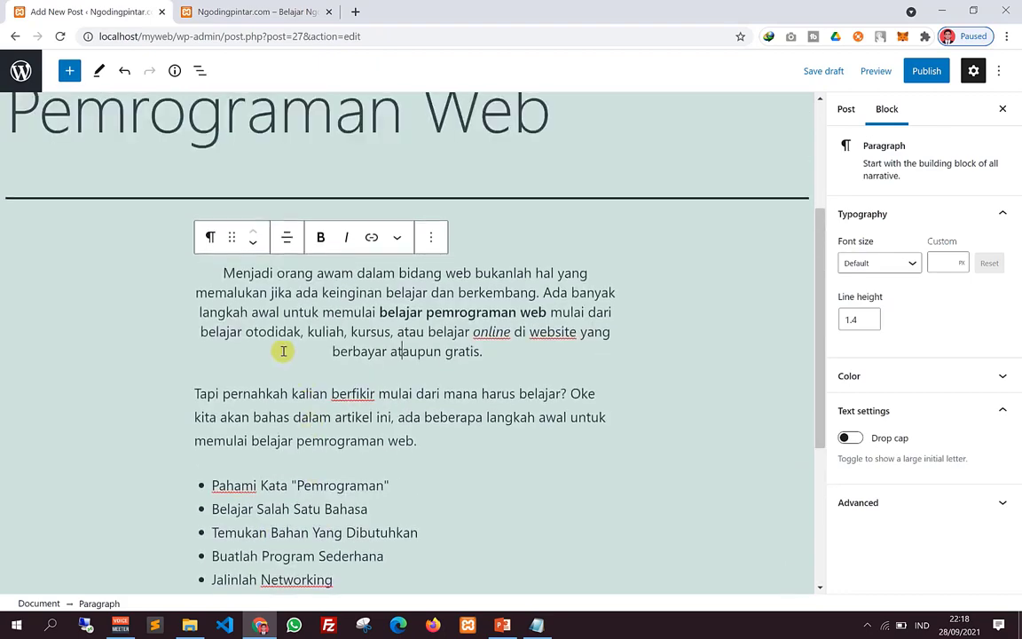
scroll(317, 432, "down", 4)
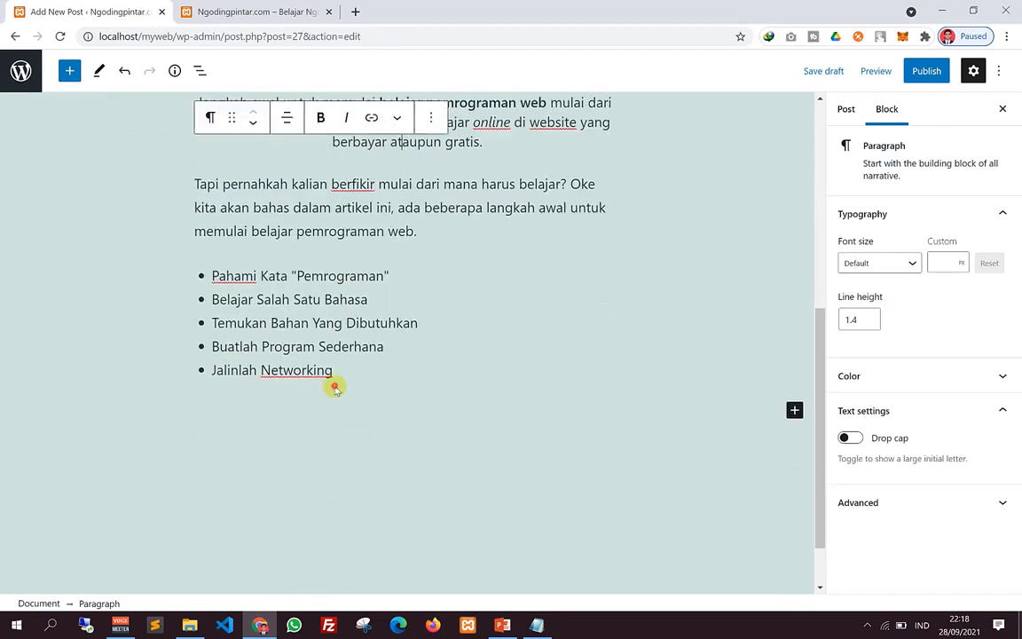
left_click(439, 477)
Step: Insert an Image block between the second paragraph and the bulleted list
scroll(413, 355, "up", 2)
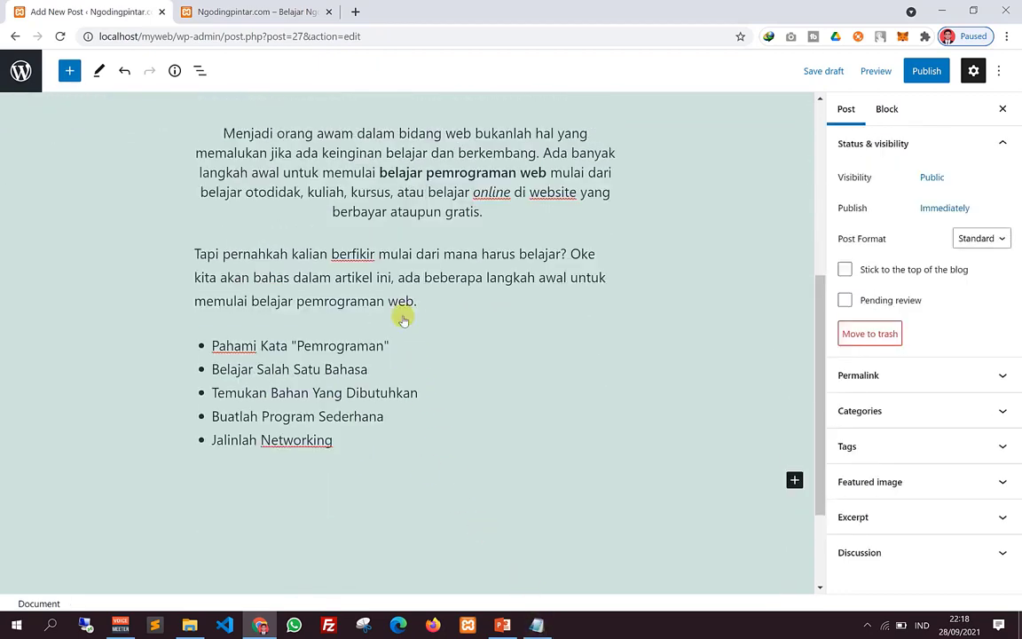
left_click(411, 308)
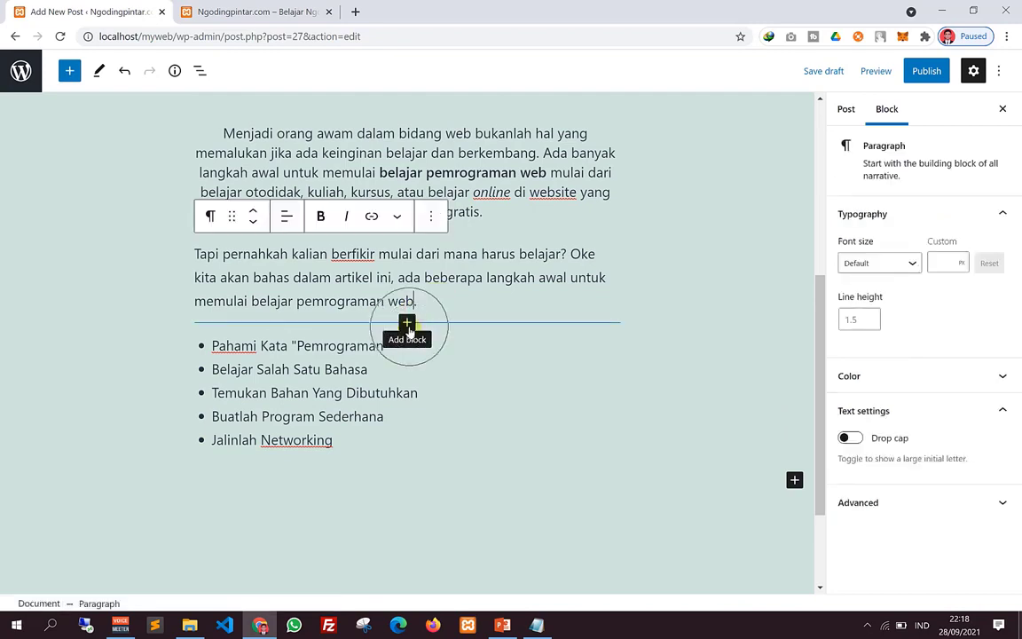
left_click(407, 324)
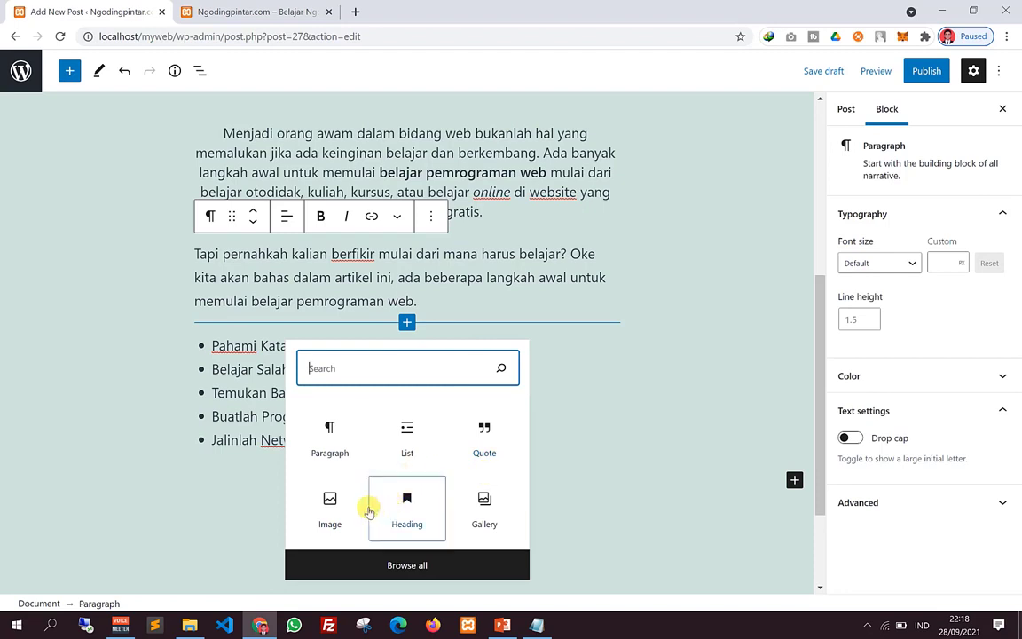
left_click(331, 501)
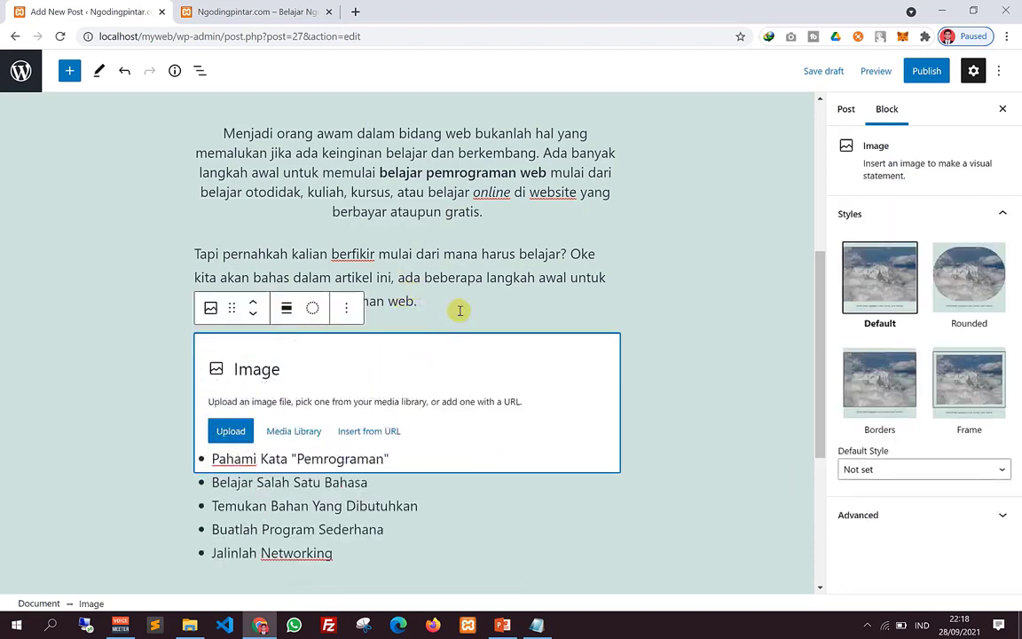
left_click(424, 299)
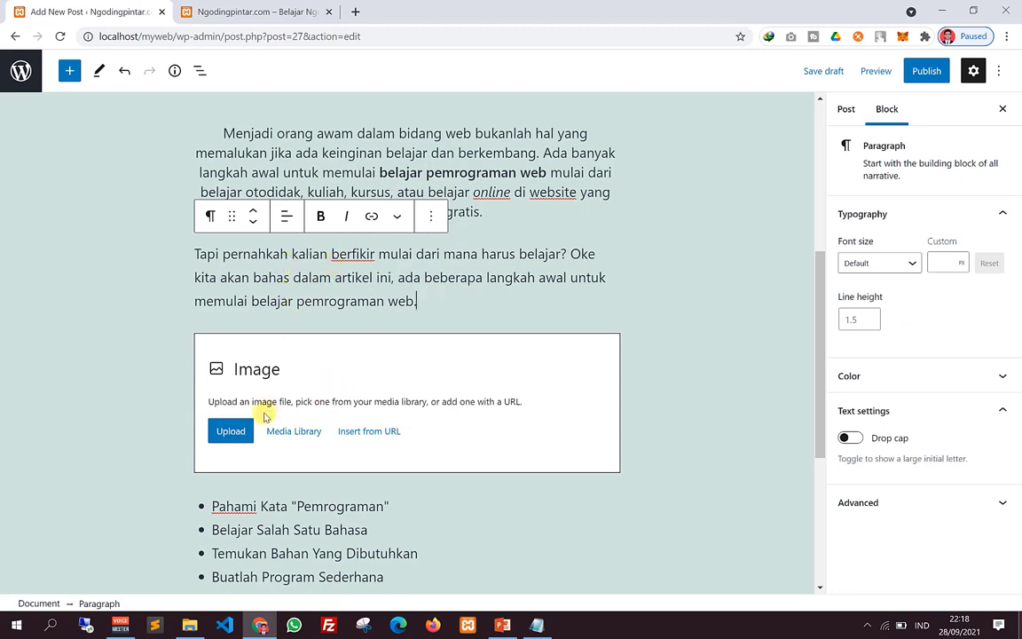
Step: Upload code-1076536_1920.jpg from the Artikel 1 folder in Kebutuhan Belajar WP on Local Disk (E:) into the Image block
left_click(215, 430)
left_click(296, 435)
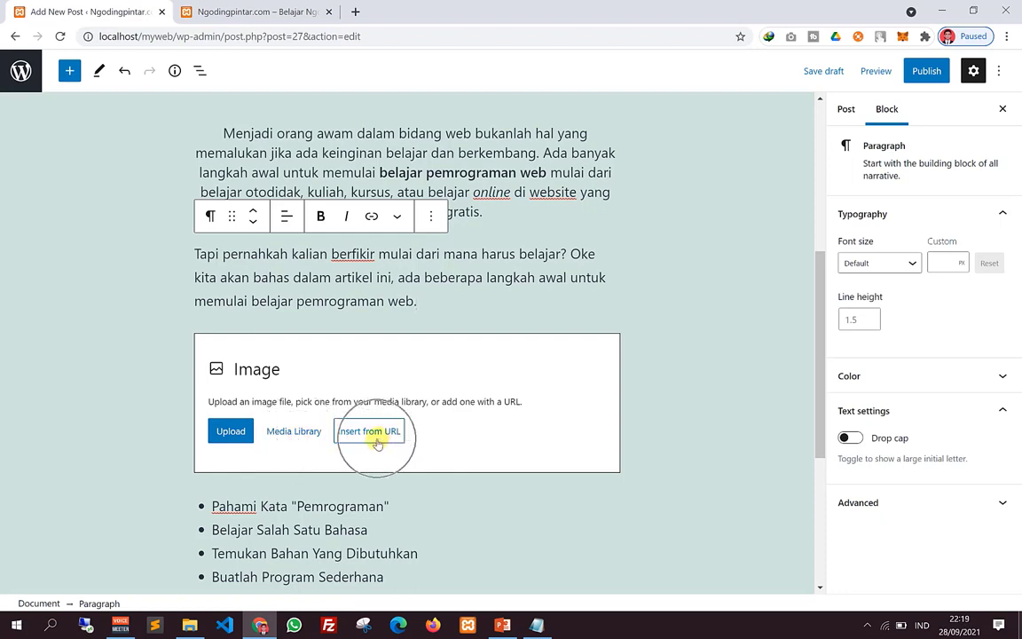
left_click(228, 432)
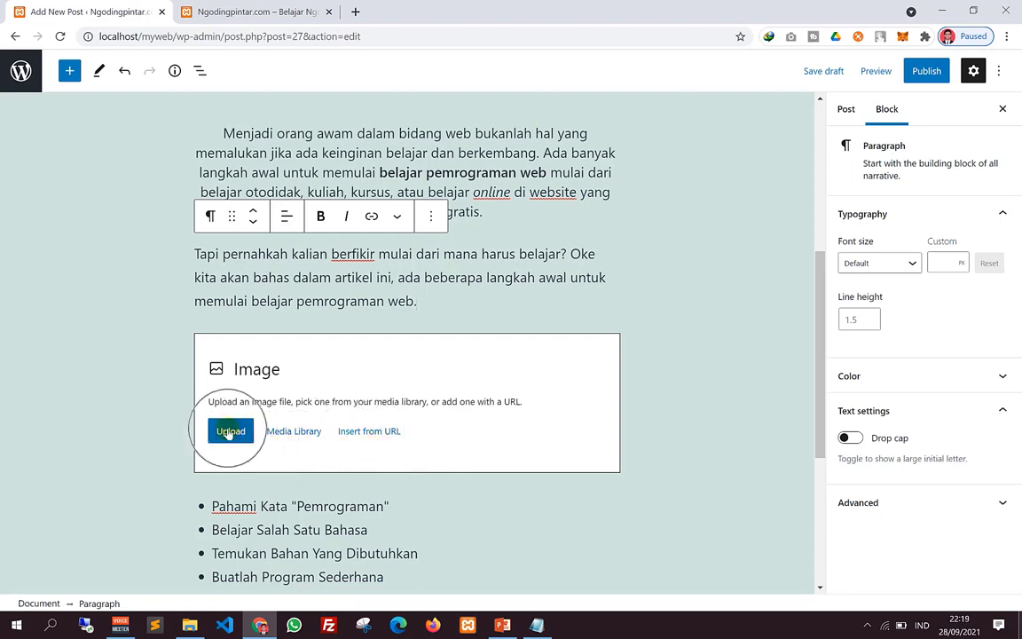
left_click(228, 432)
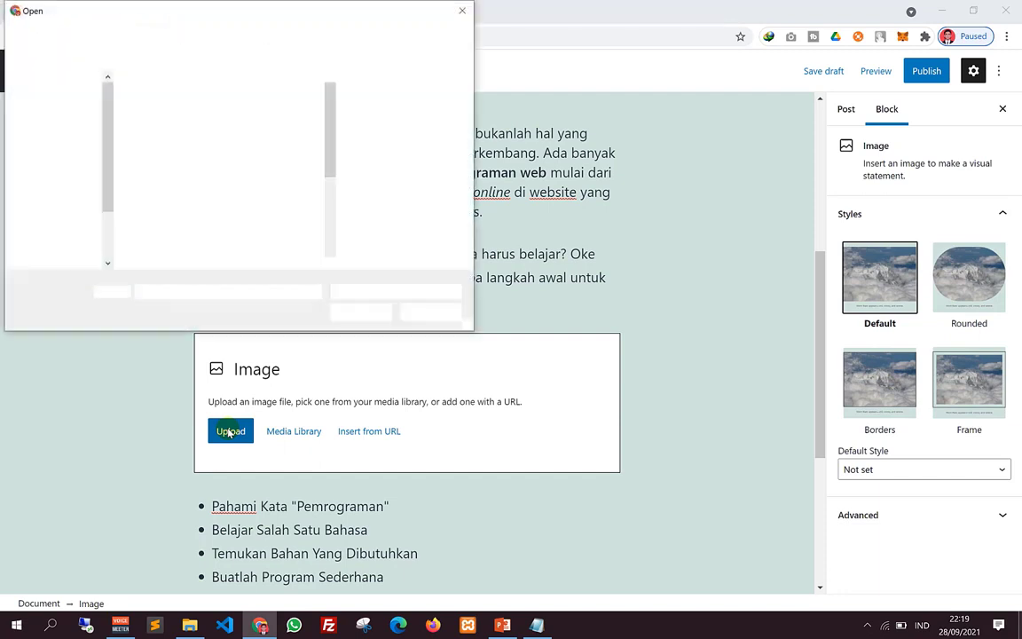
left_click(80, 236)
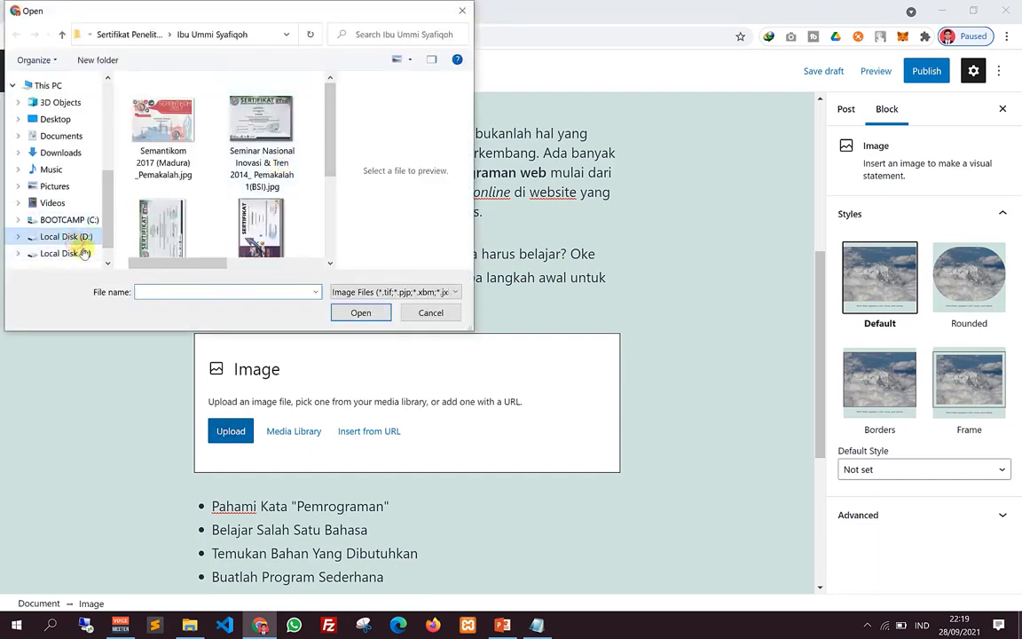
left_click(78, 253)
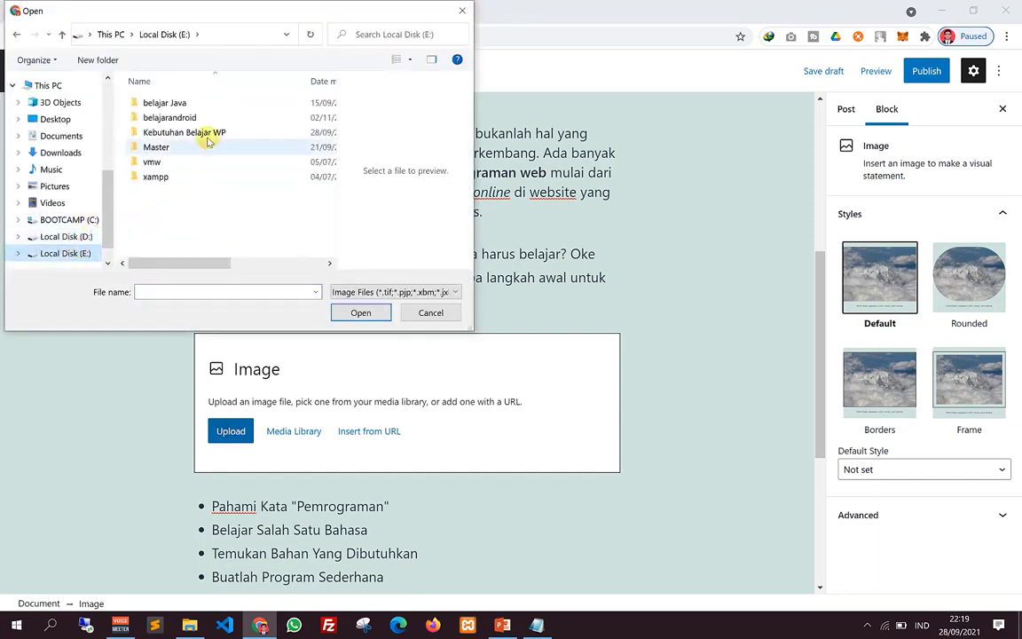
left_click(84, 255)
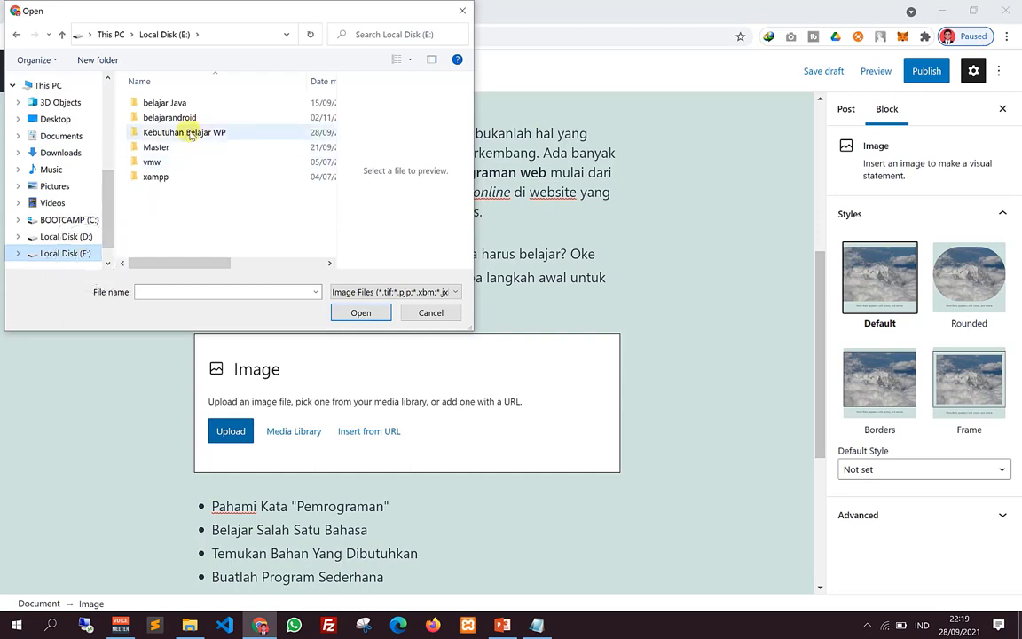
double_click(189, 133)
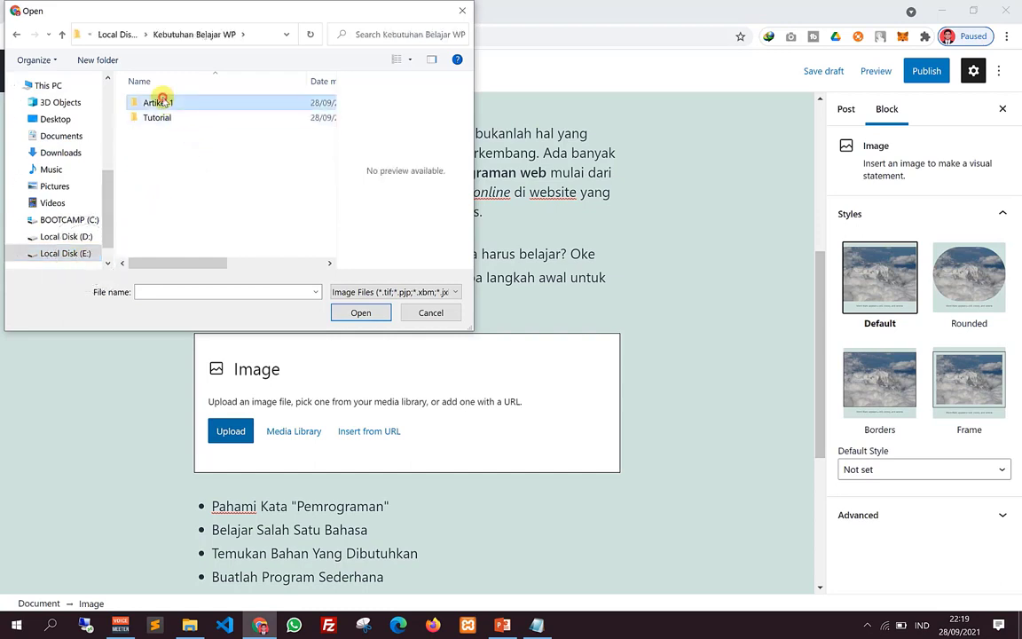
double_click(160, 101)
left_click(167, 127)
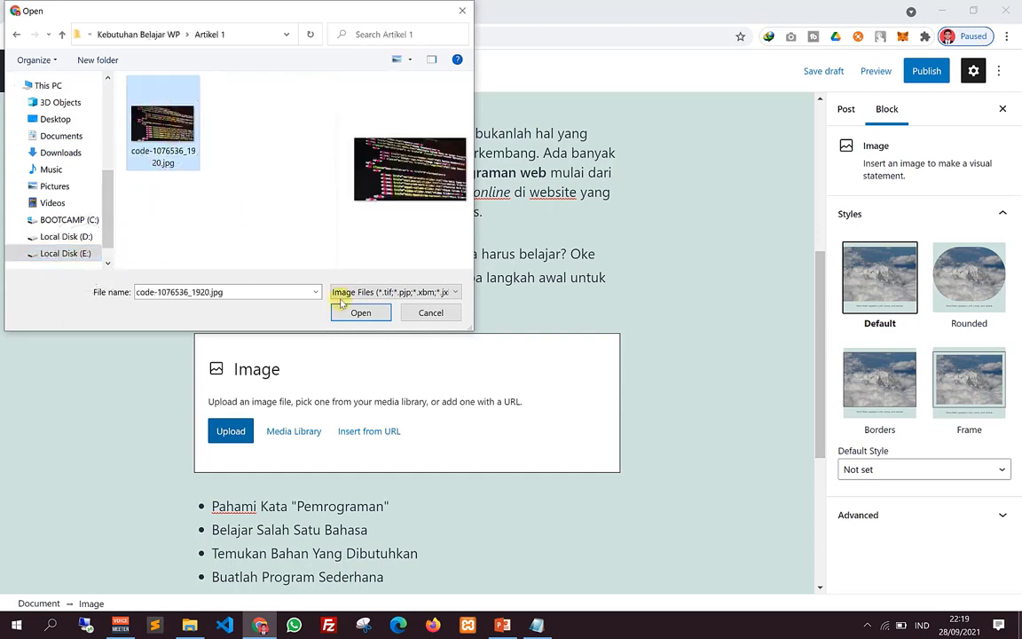
left_click(365, 313)
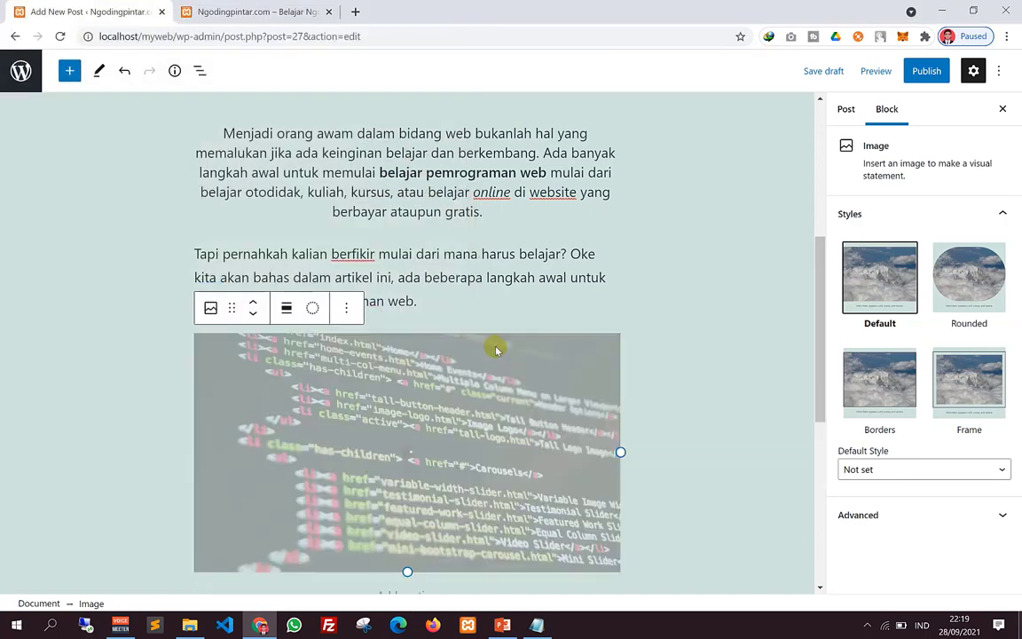
Step: Try the Rounded and Borders styles on the uploaded image, and apply the Frame style
scroll(497, 350, "down", 3)
scroll(491, 258, "up", 6)
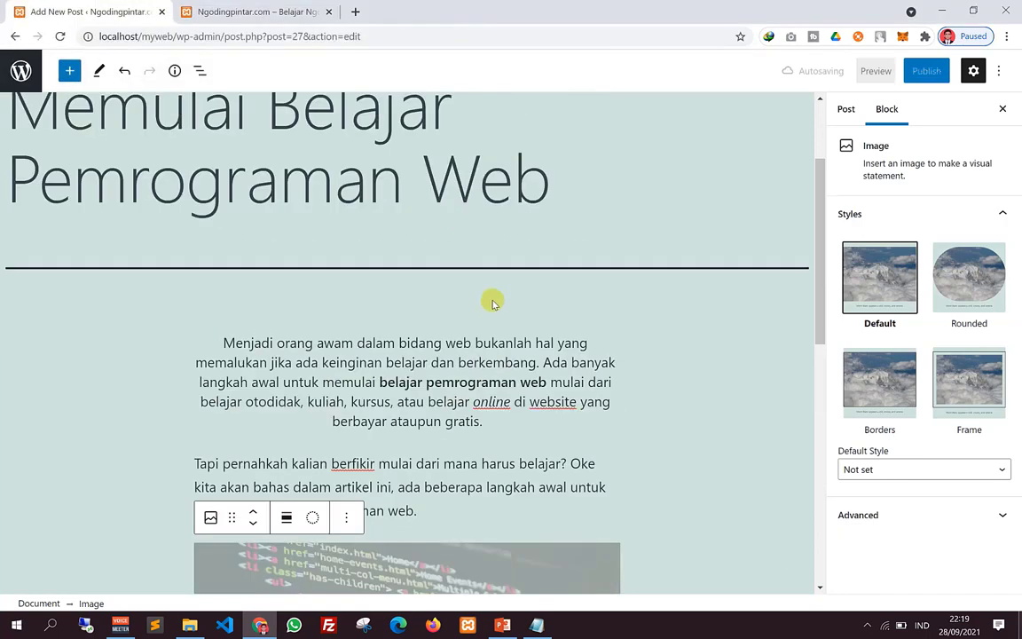
scroll(493, 304, "down", 5)
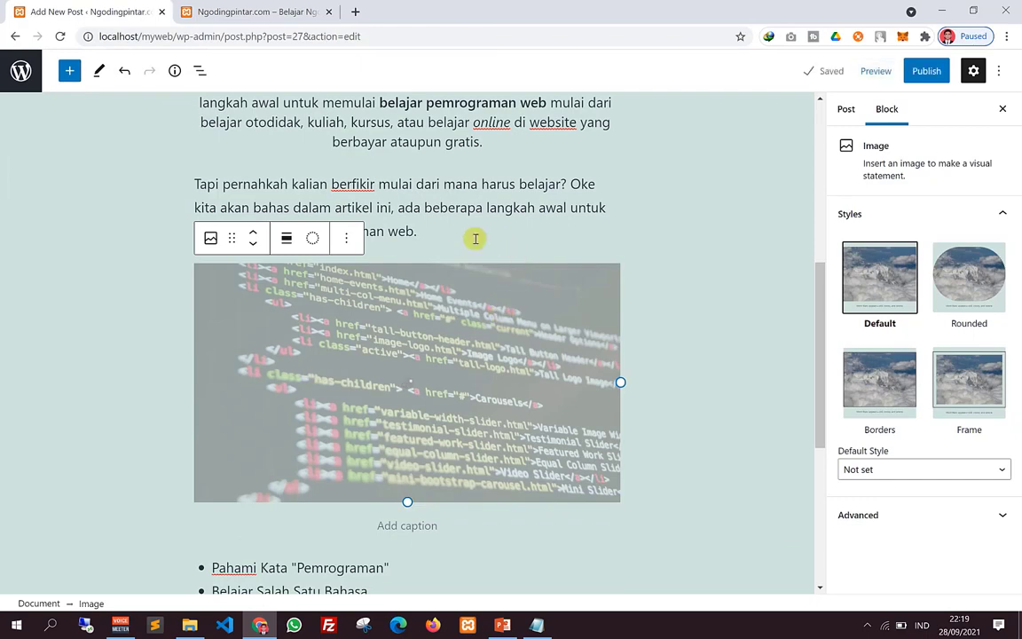
scroll(448, 366, "down", 4)
scroll(643, 349, "up", 3)
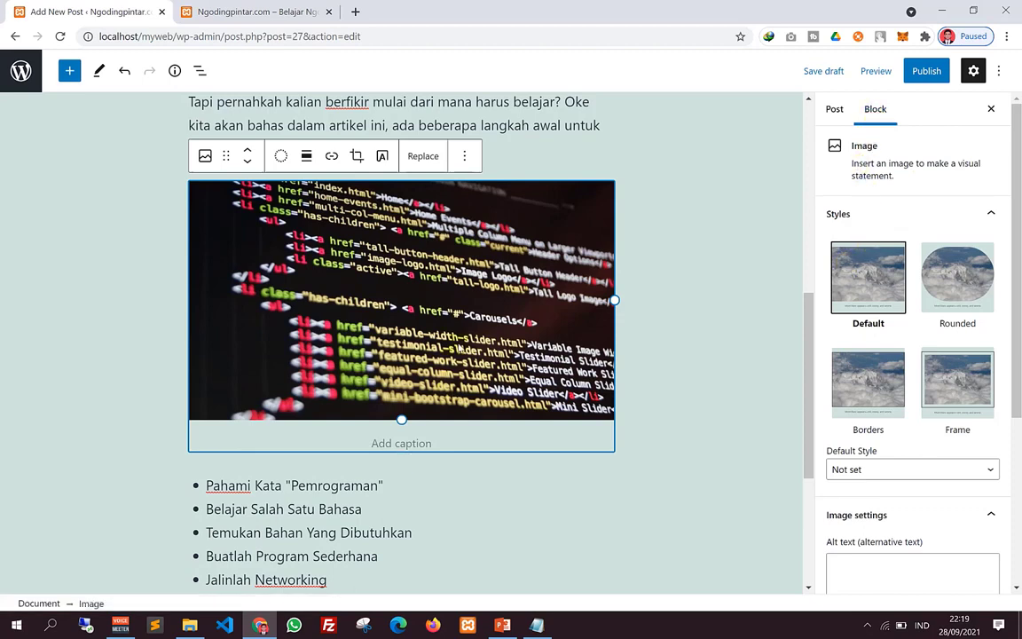
left_click(959, 288)
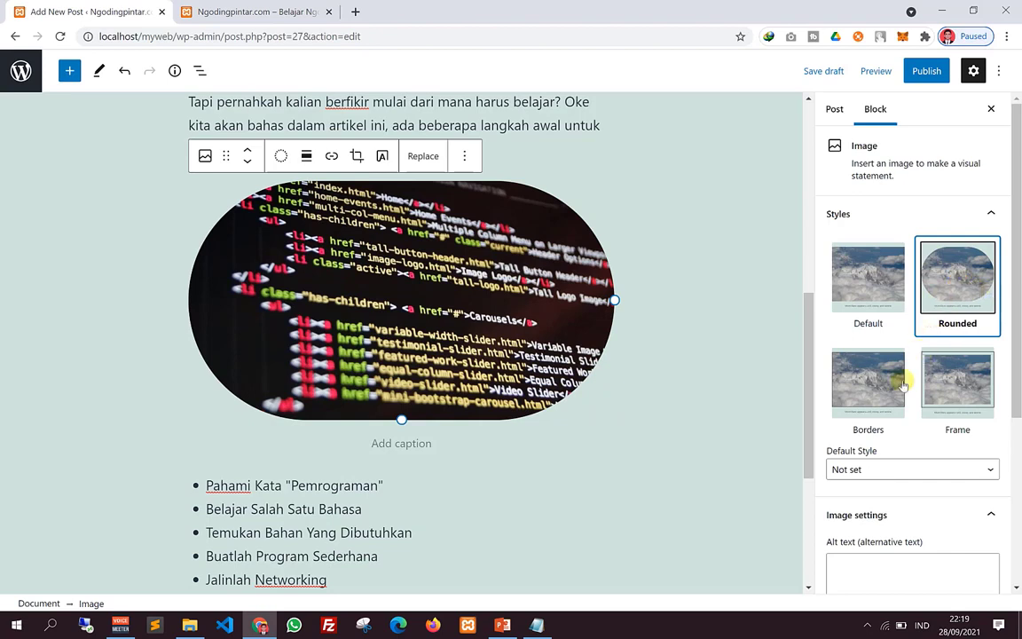
left_click(876, 391)
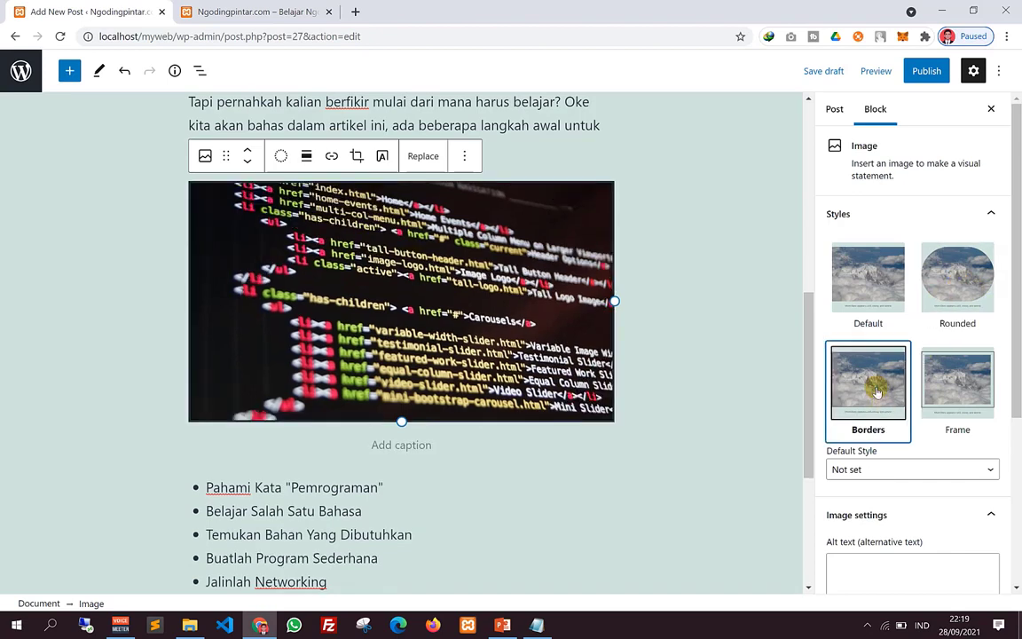
left_click(965, 381)
scroll(980, 360, "down", 2)
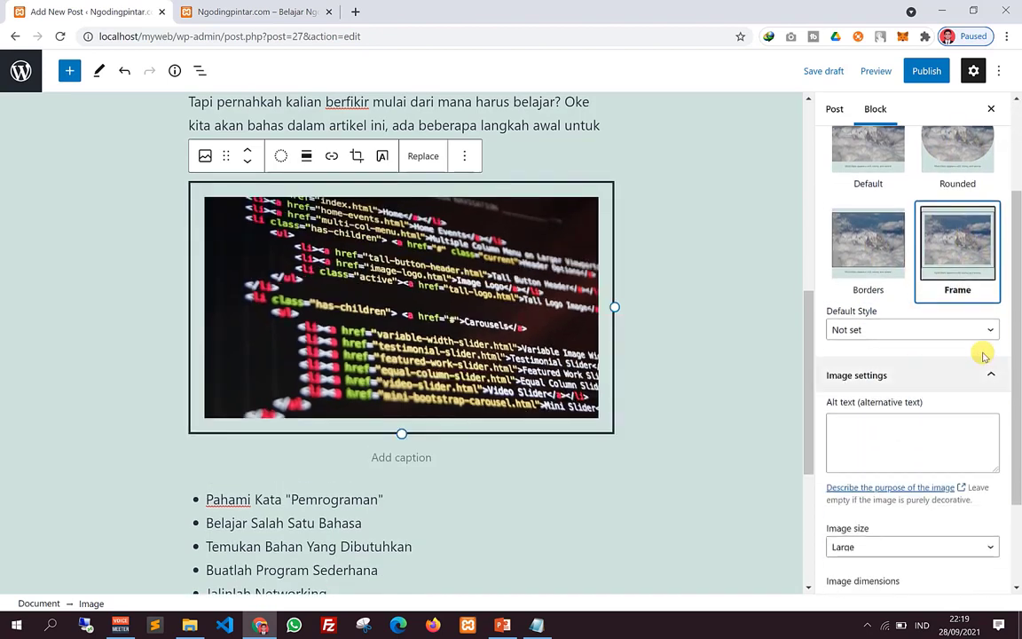
left_click(921, 329)
left_click(886, 306)
Step: Add the caption "Coding menggunakan Sublime Text" to the image
scroll(908, 364, "down", 3)
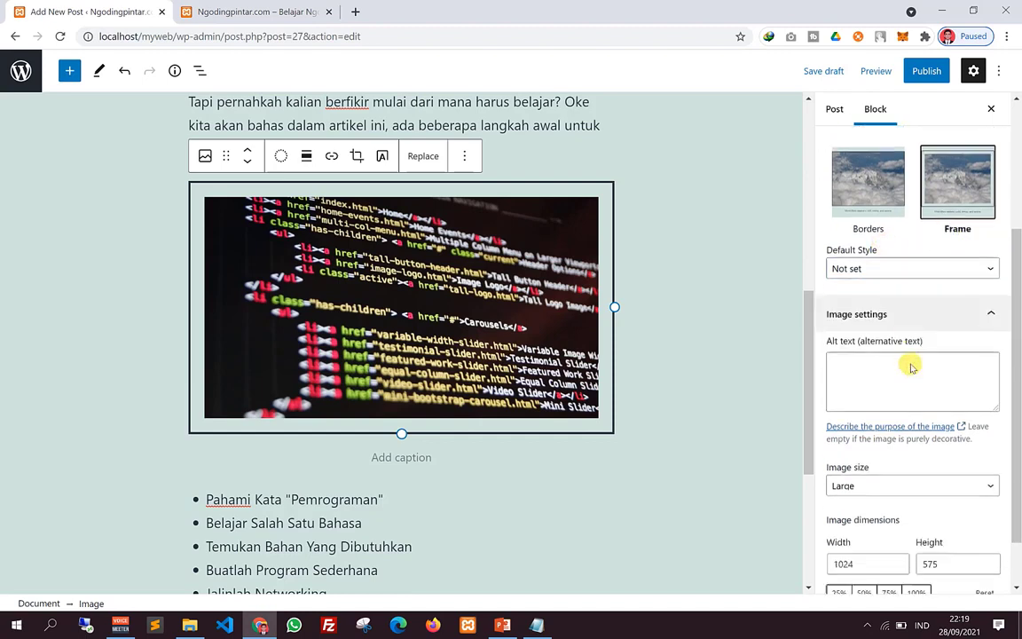
left_click(414, 458)
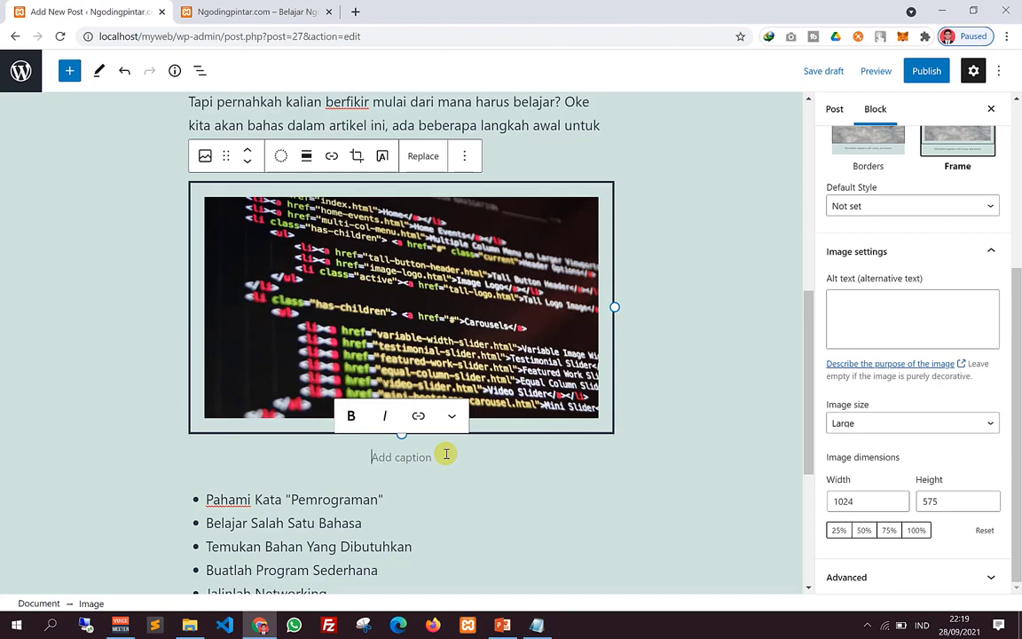
type("c")
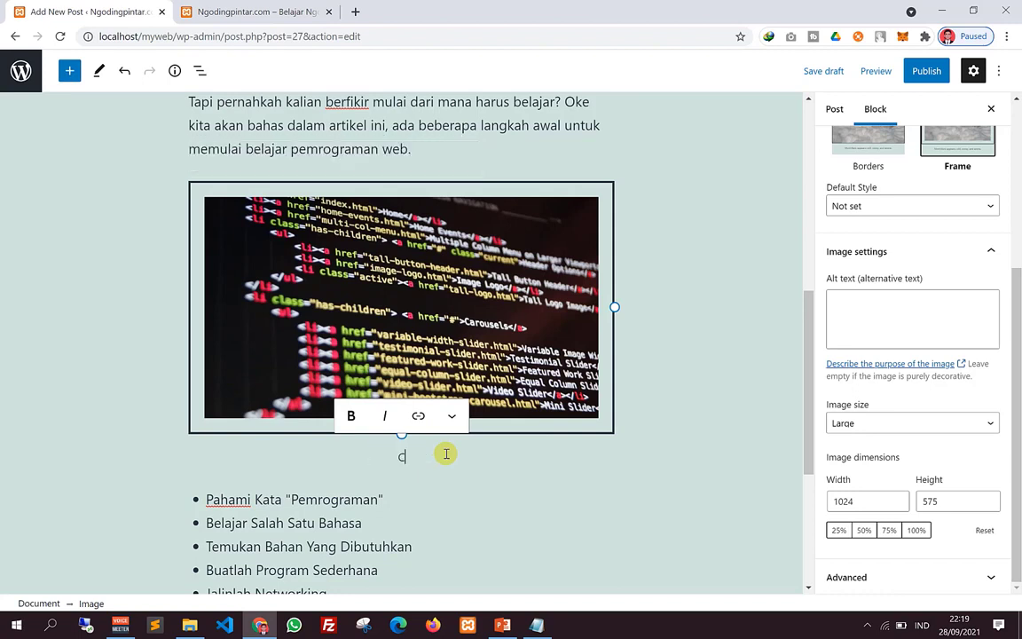
type("oding mengg")
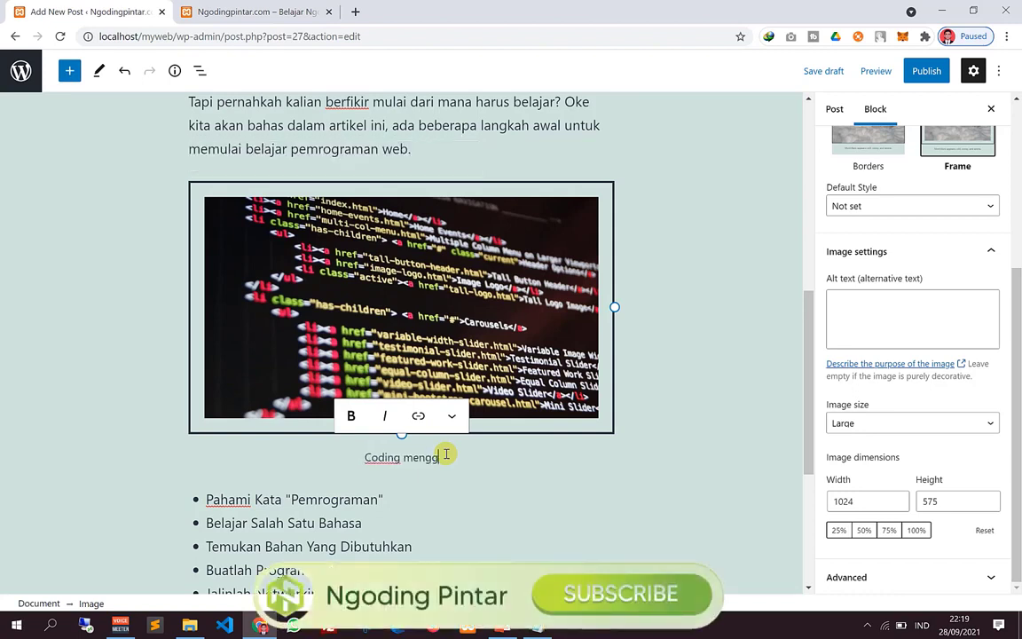
type("unakan Subl")
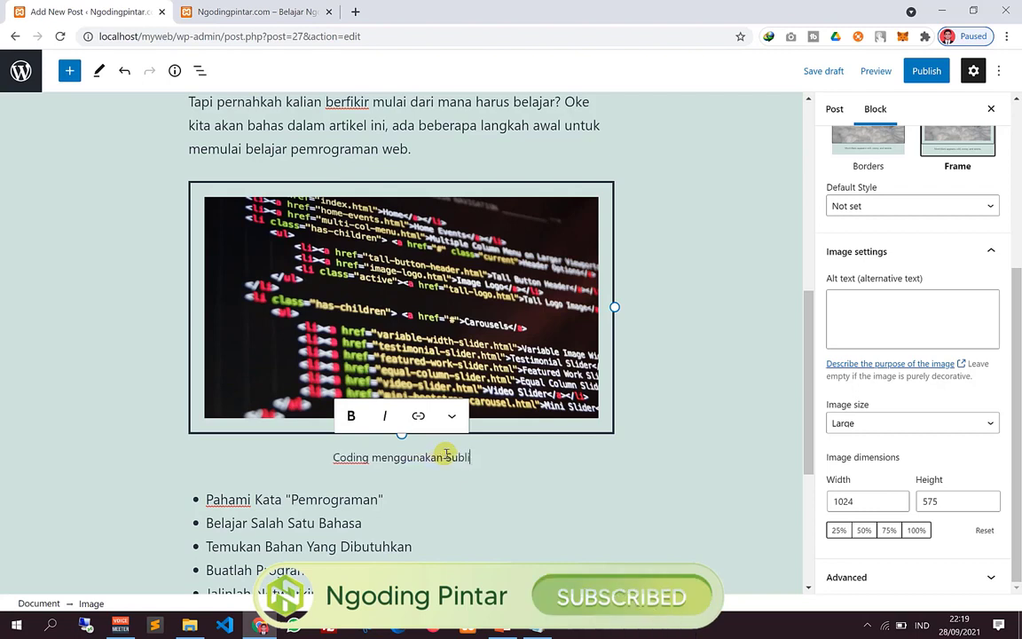
type("ime Tex")
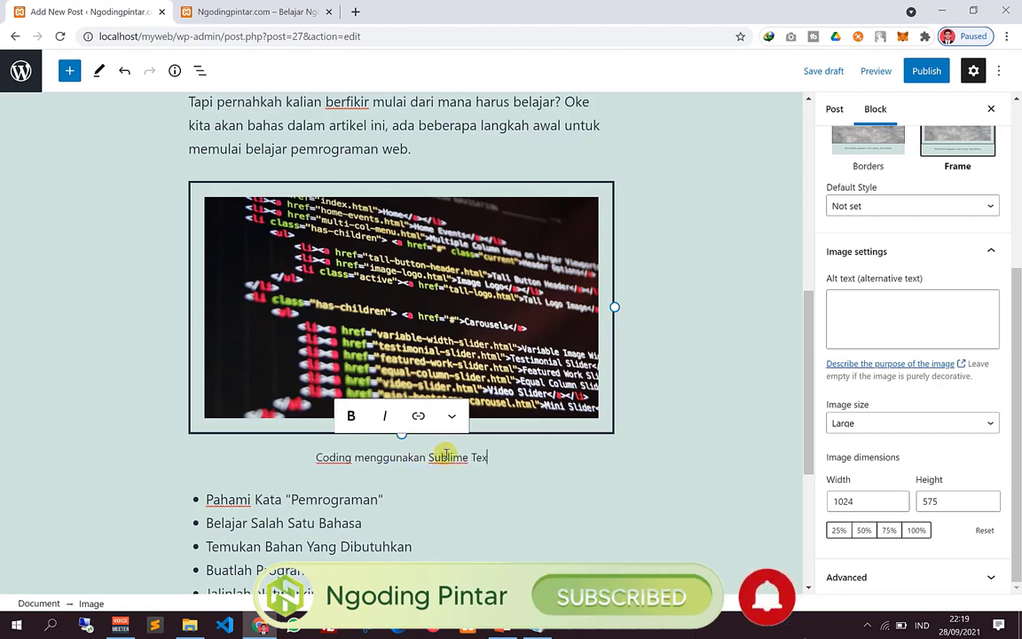
type("t")
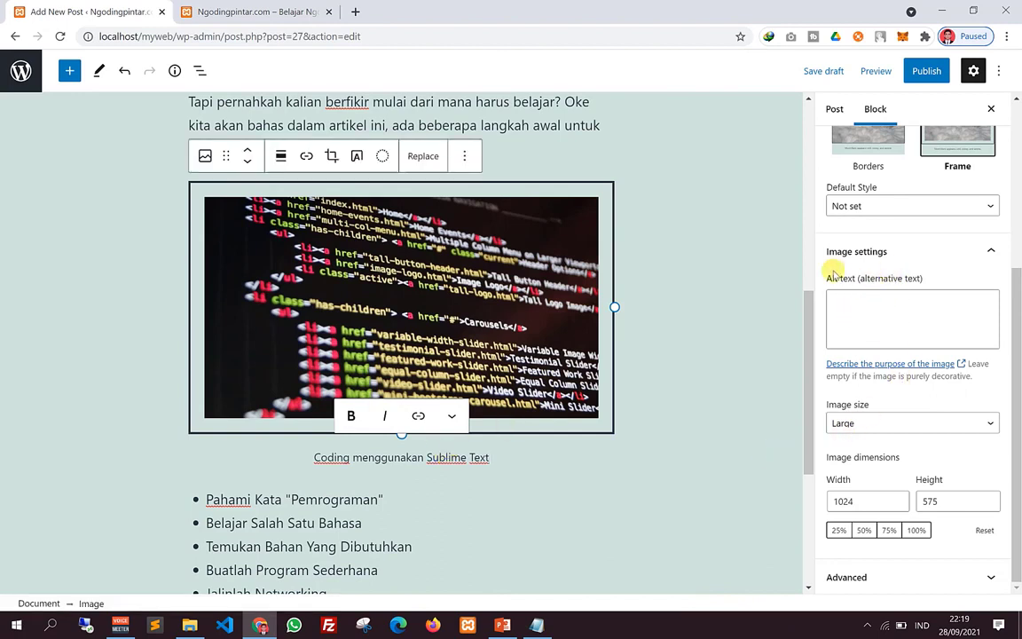
Step: Copy the image caption into the image's alt text and deselect the Image block
triple_click(443, 449)
key("ctrl+c")
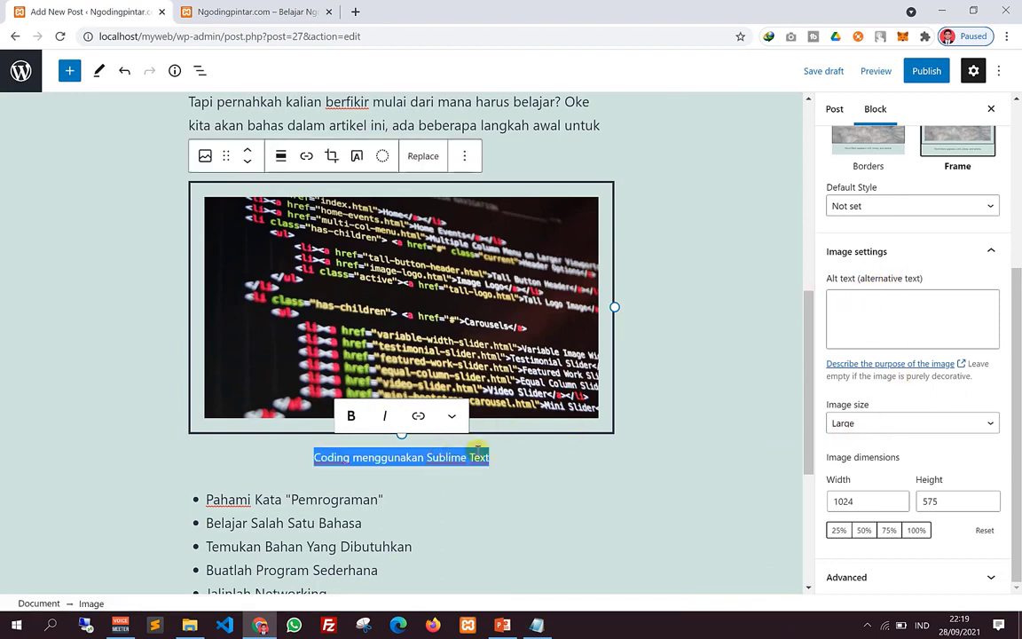
left_click(895, 330)
key("ctrl+v")
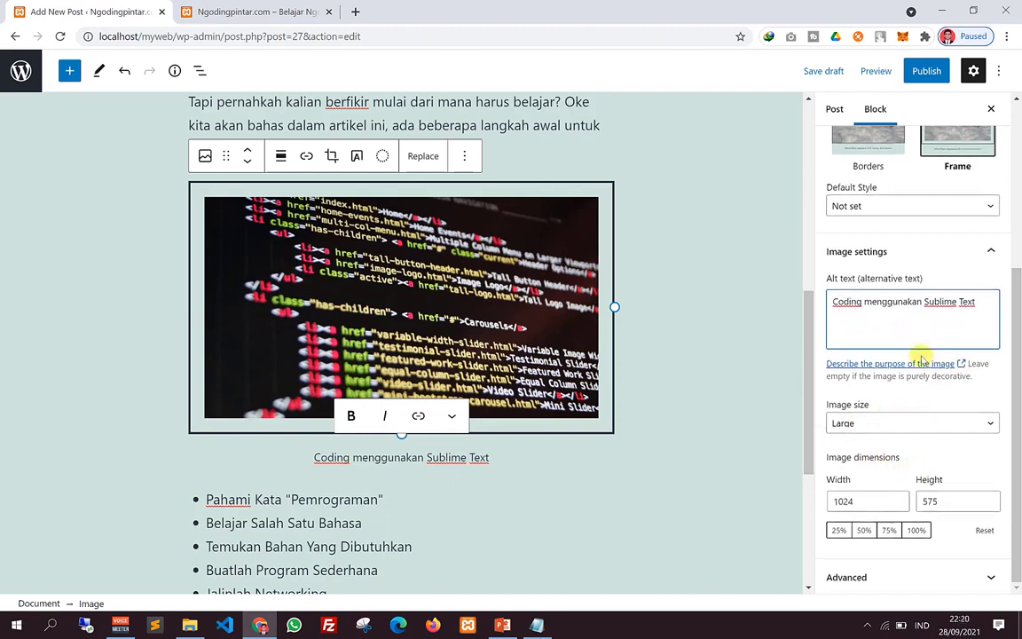
left_click(725, 378)
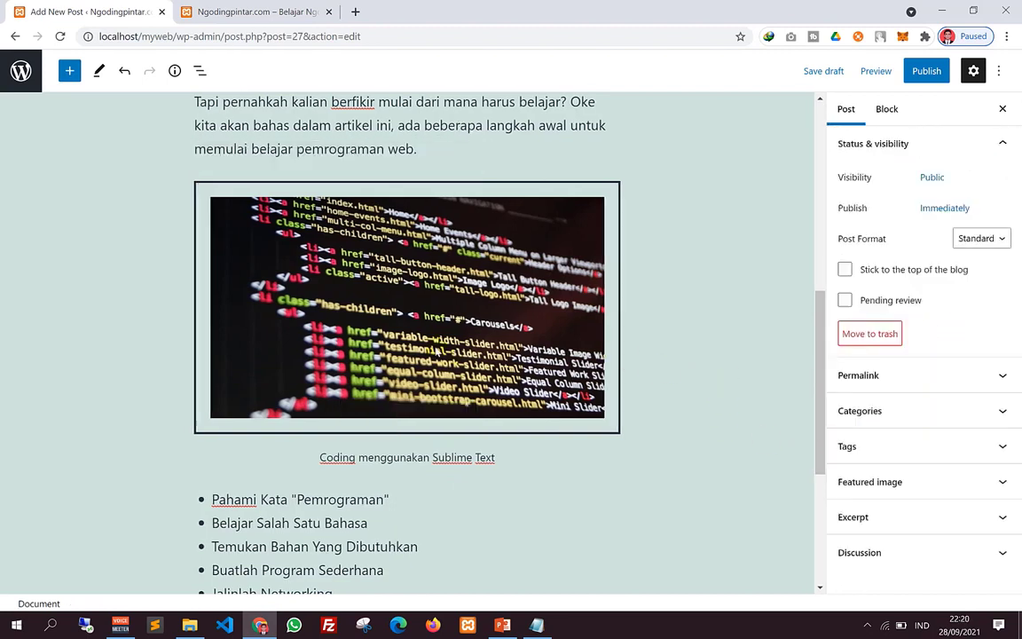
Step: Look over the post content in the editor and open its preview in a new tab
scroll(437, 352, "down", 3)
scroll(550, 401, "up", 4)
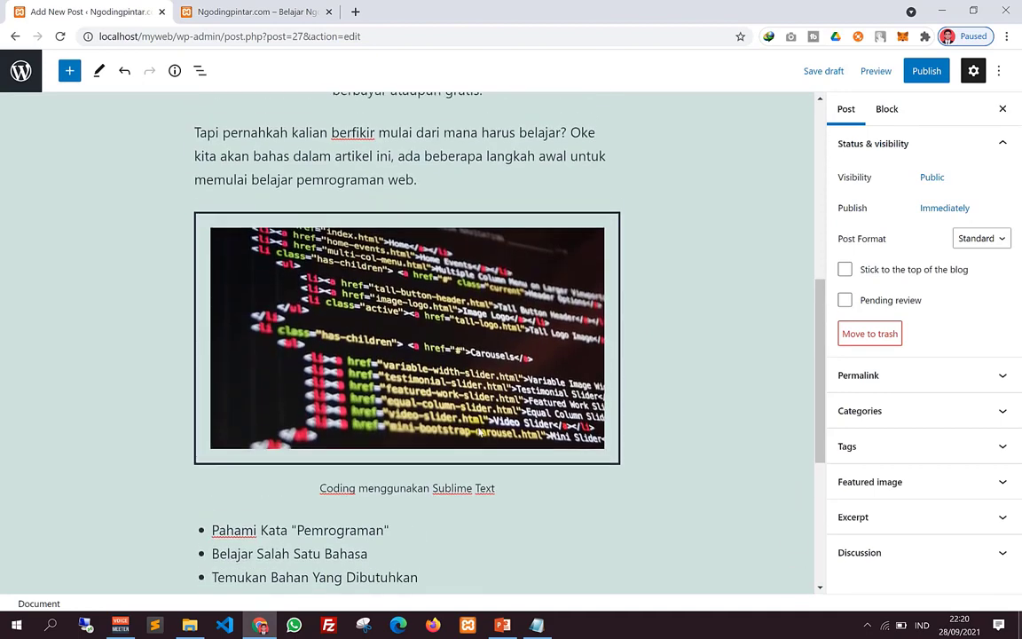
scroll(479, 432, "down", 4)
scroll(648, 433, "up", 3)
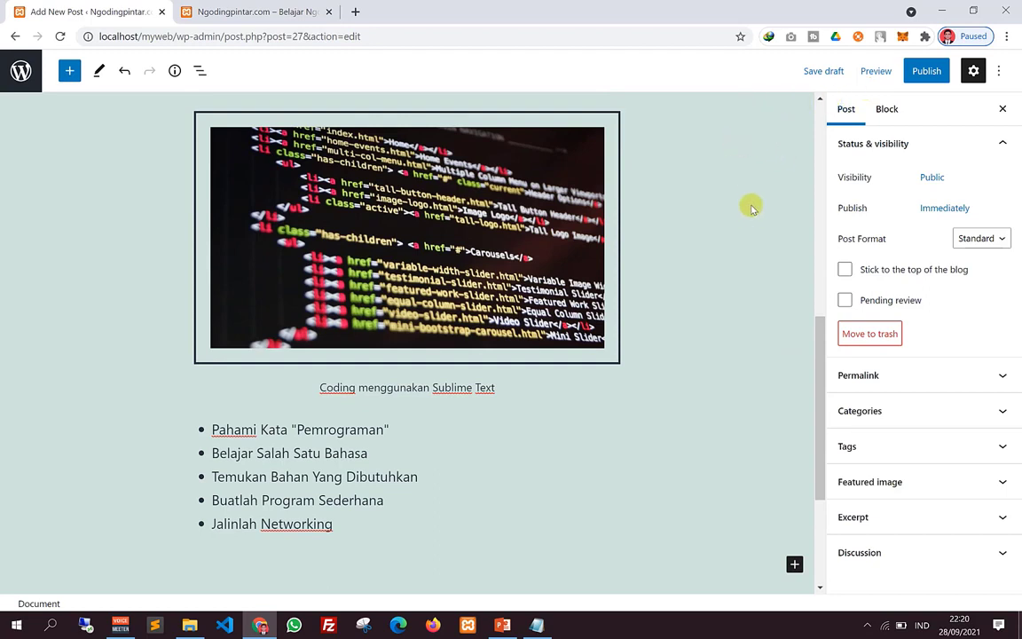
left_click(877, 71)
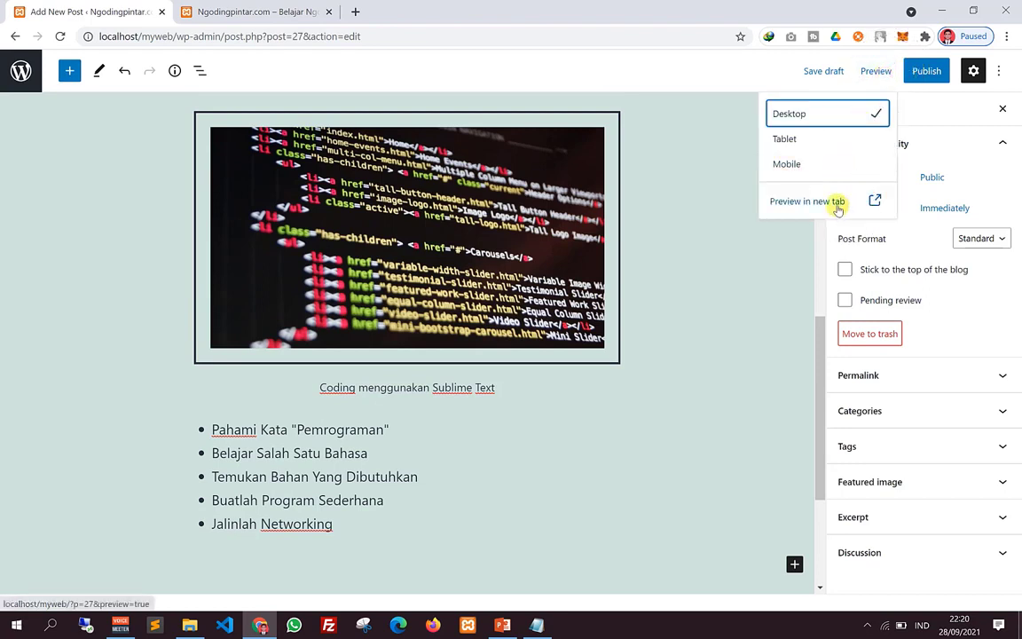
left_click(833, 202)
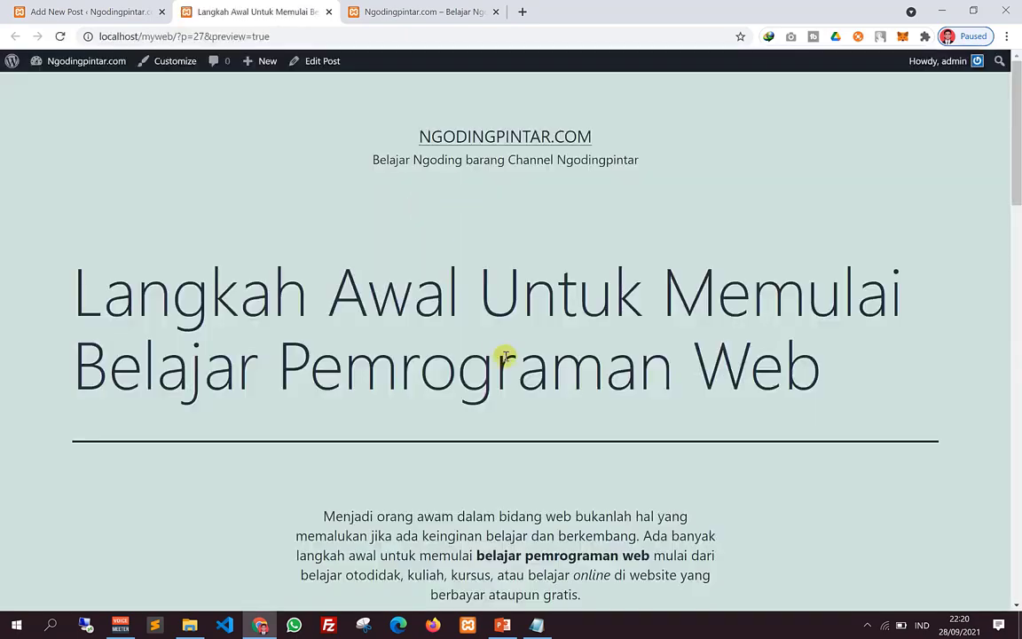
Step: Examine the previewed post's title, two paragraphs, framed image with caption and bulleted list
scroll(316, 220, "down", 3)
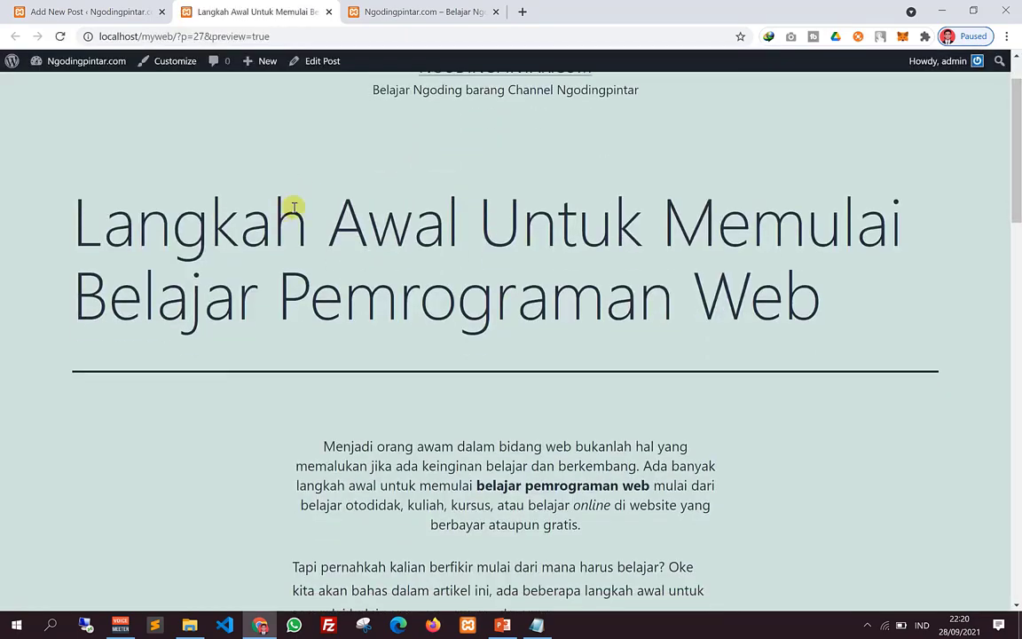
scroll(478, 207, "down", 4)
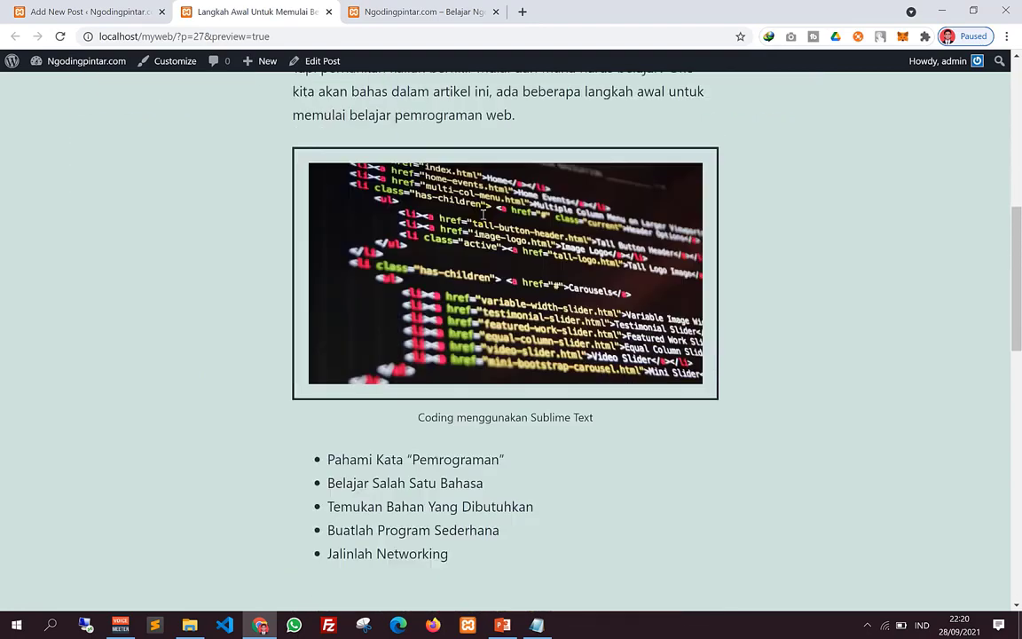
scroll(479, 217, "up", 6)
scroll(452, 257, "down", 3)
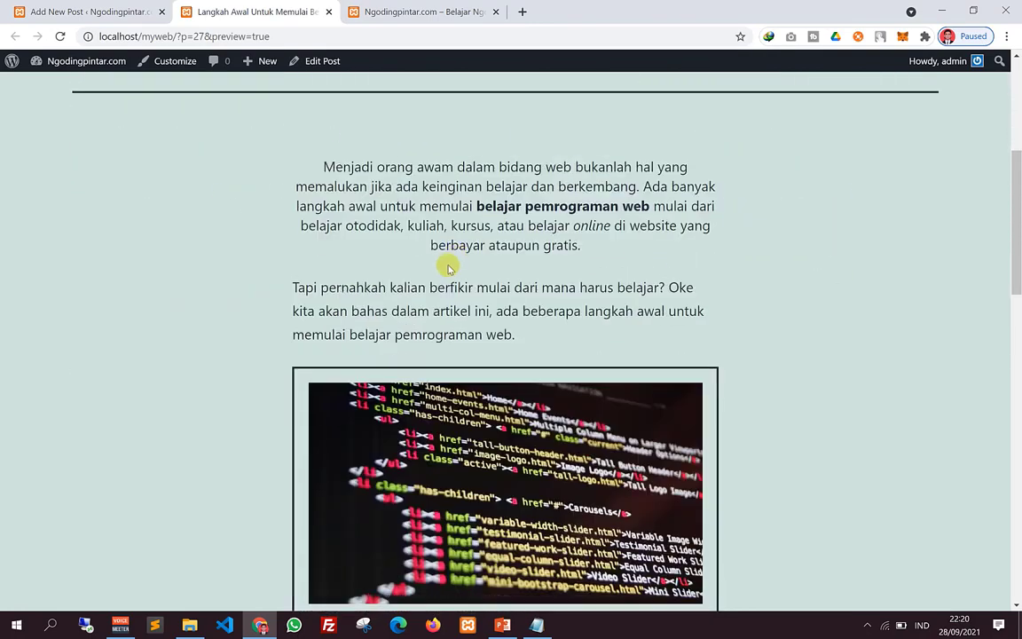
left_click_drag(321, 166, 619, 286)
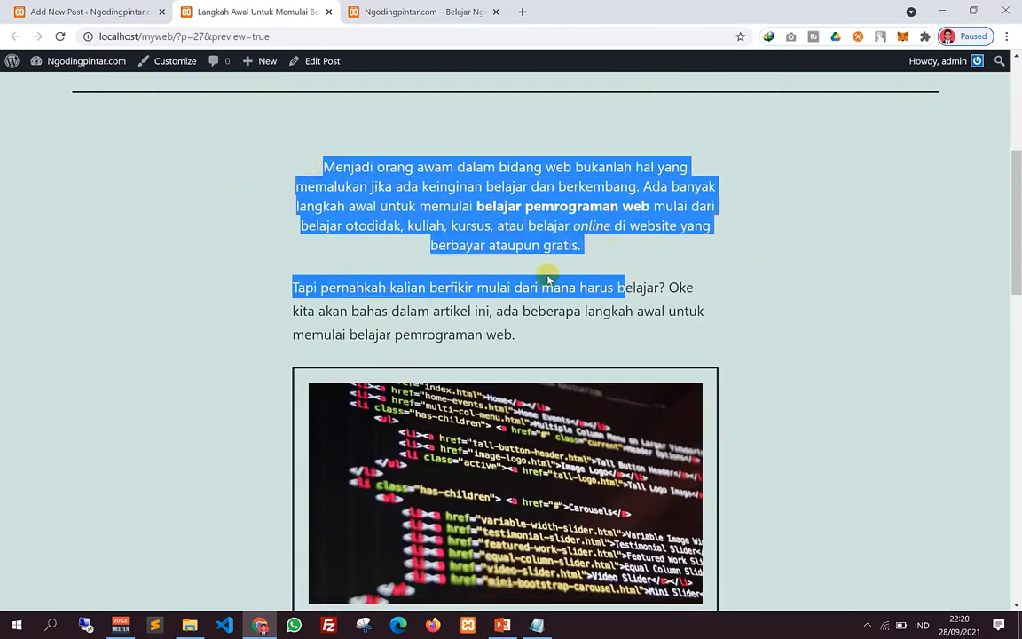
scroll(618, 286, "down", 2)
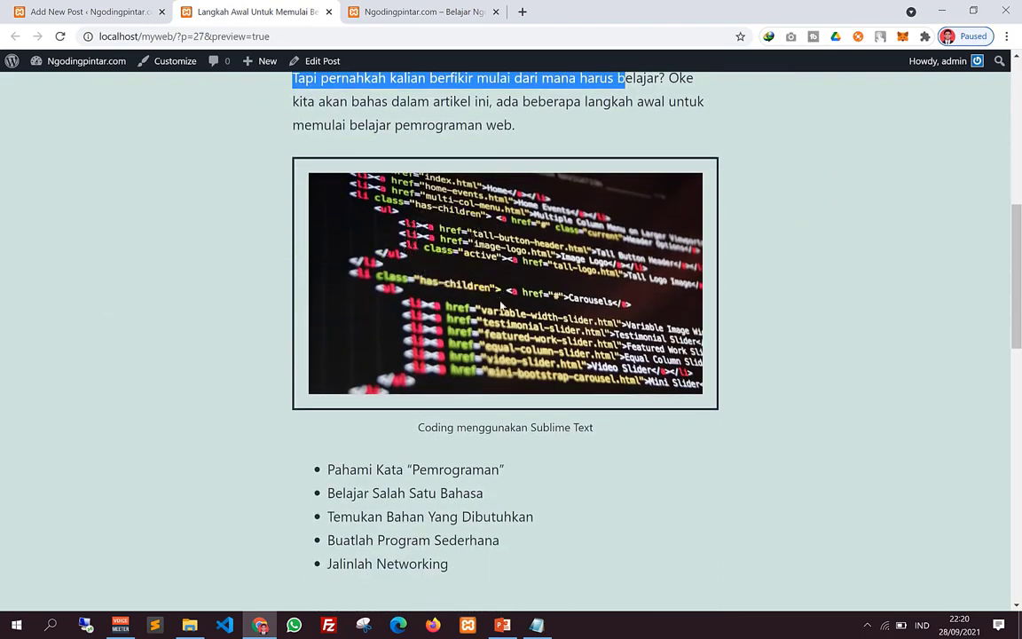
scroll(501, 306, "down", 2)
left_click_drag(324, 340, 495, 426)
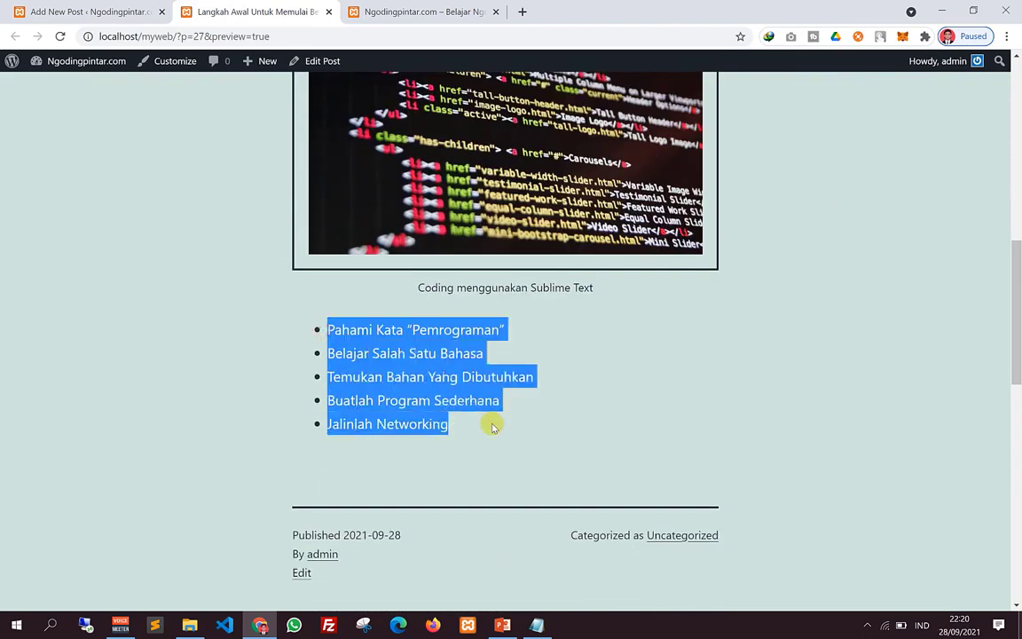
Step: Reload the site's homepage to check its posts, revisit the post preview, and return to the post editor
left_click(479, 401)
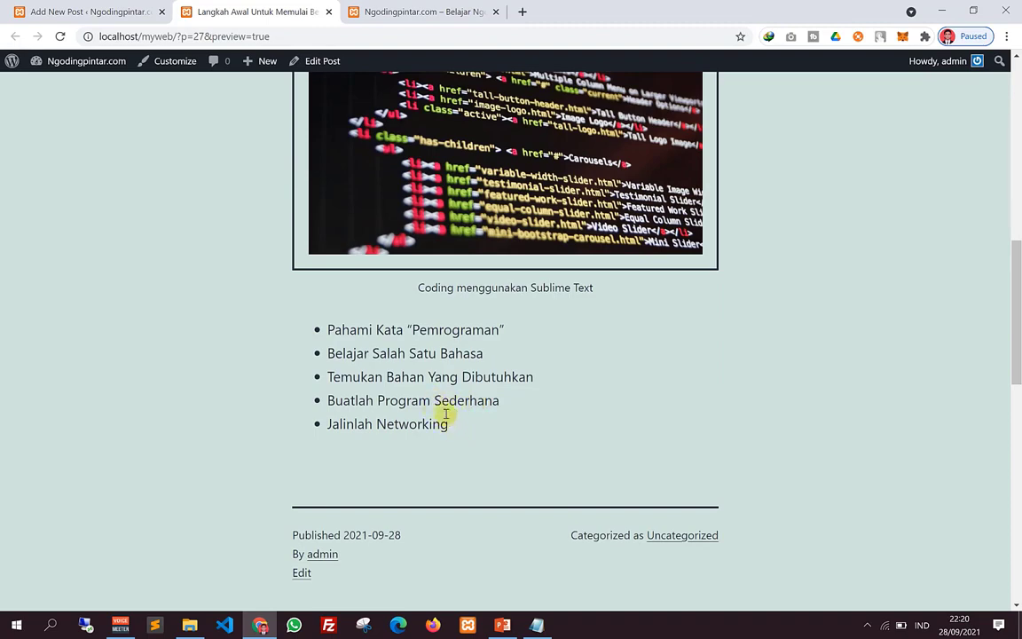
scroll(417, 103, "up", 6)
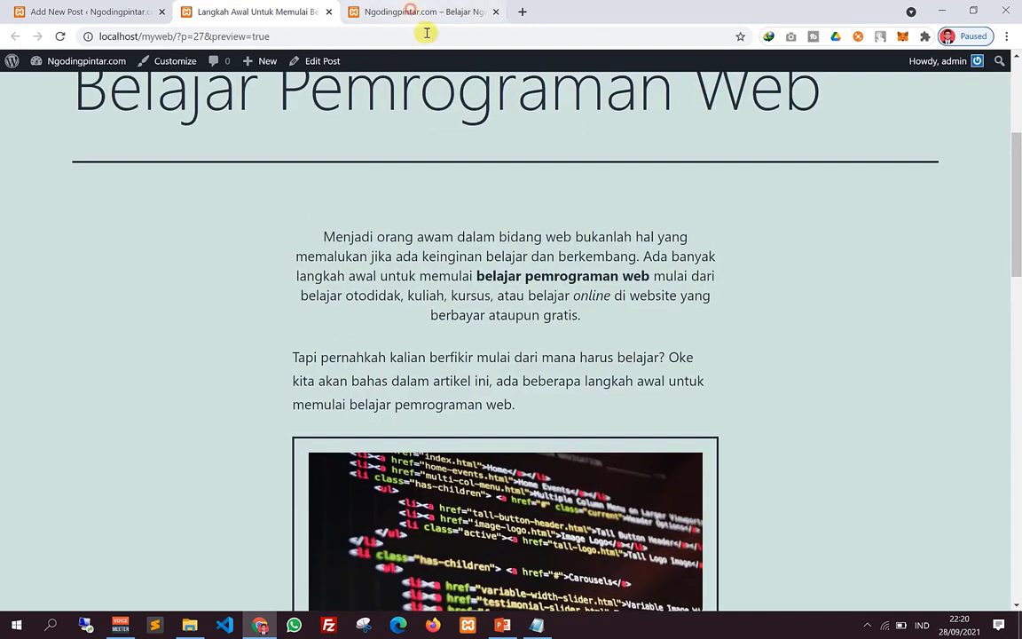
left_click(424, 12)
left_click(61, 36)
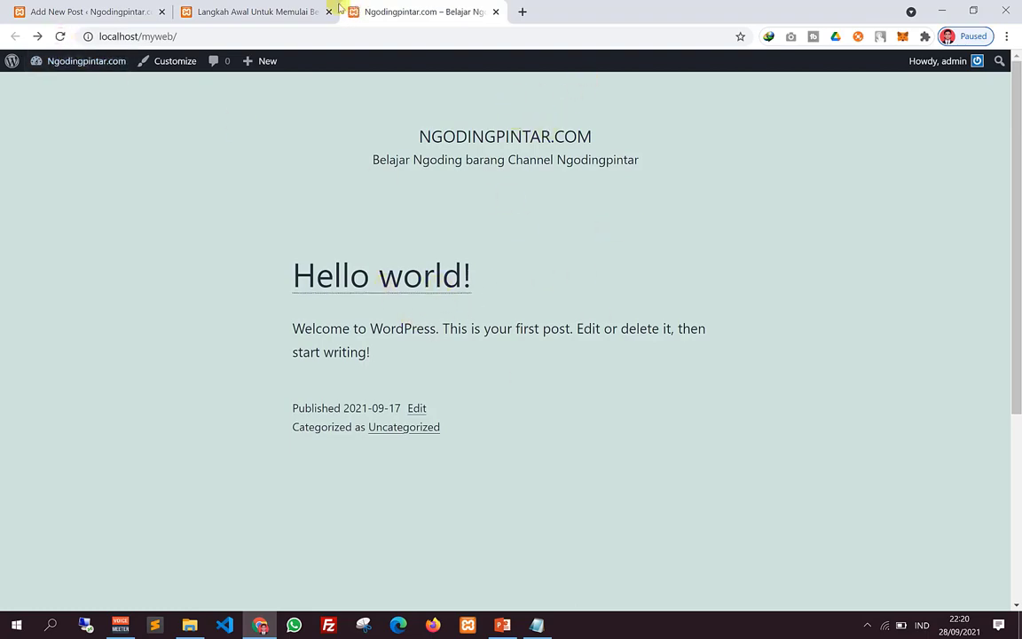
left_click(283, 9)
scroll(739, 349, "up", 3)
left_click(89, 11)
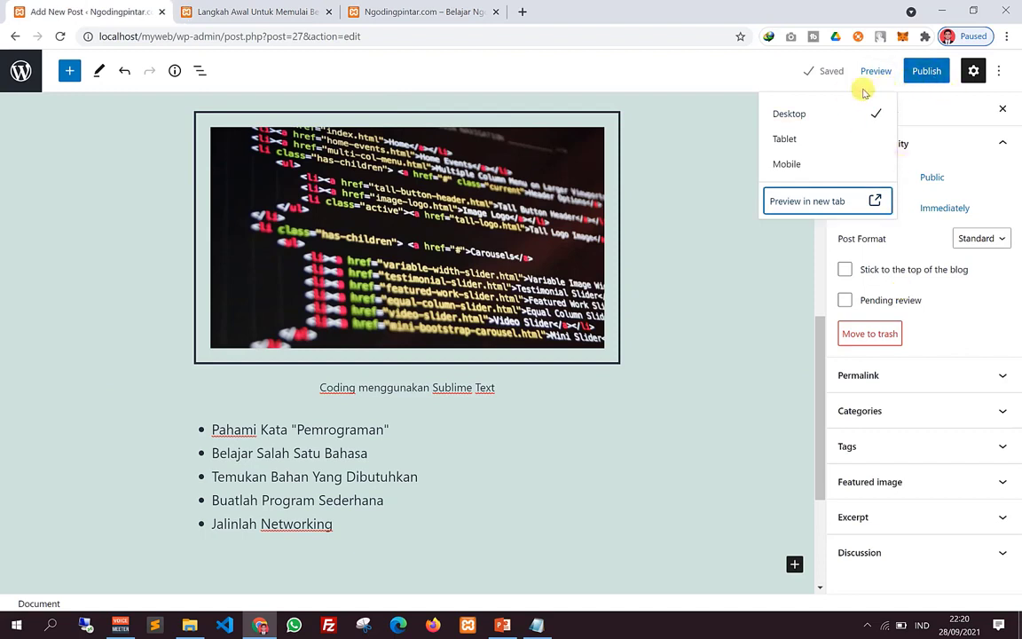
Step: Switch the editor preview to Tablet and look over the title, paragraphs and image
left_click(938, 109)
left_click(874, 77)
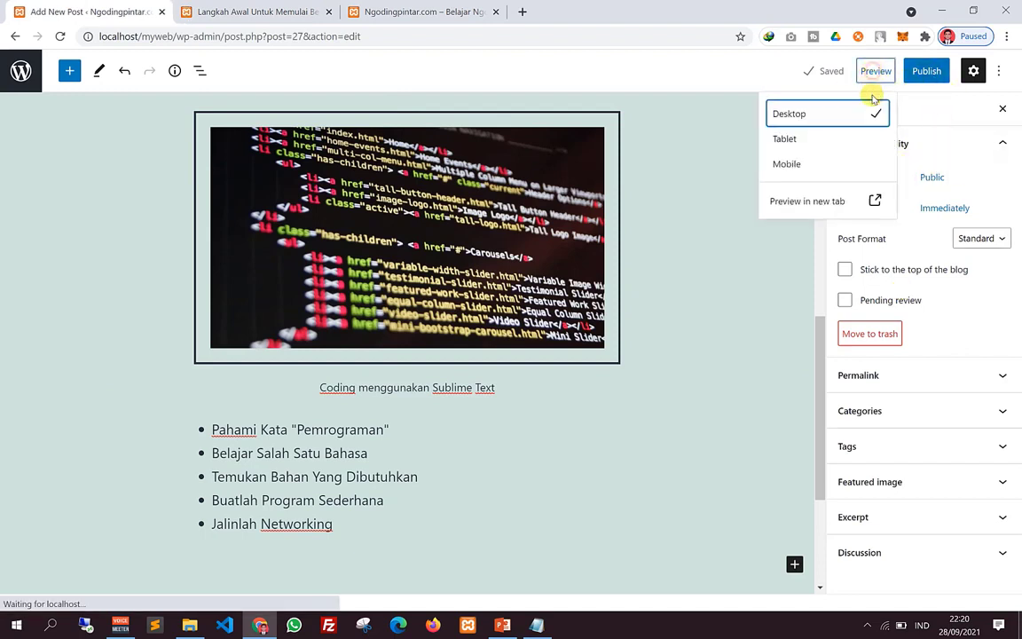
left_click(786, 140)
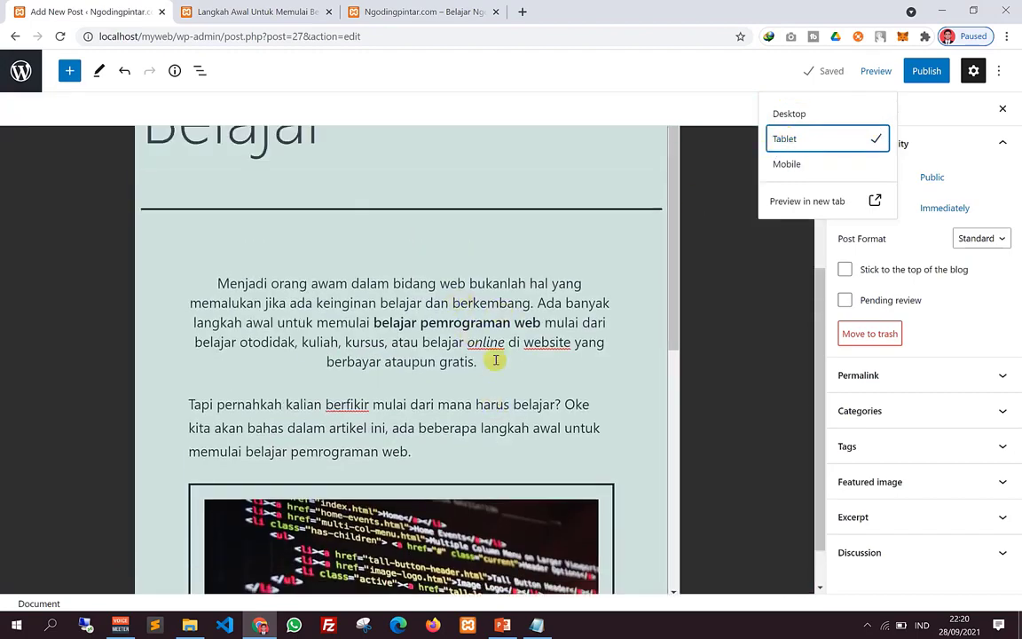
scroll(502, 360, "down", 2)
scroll(516, 355, "up", 4)
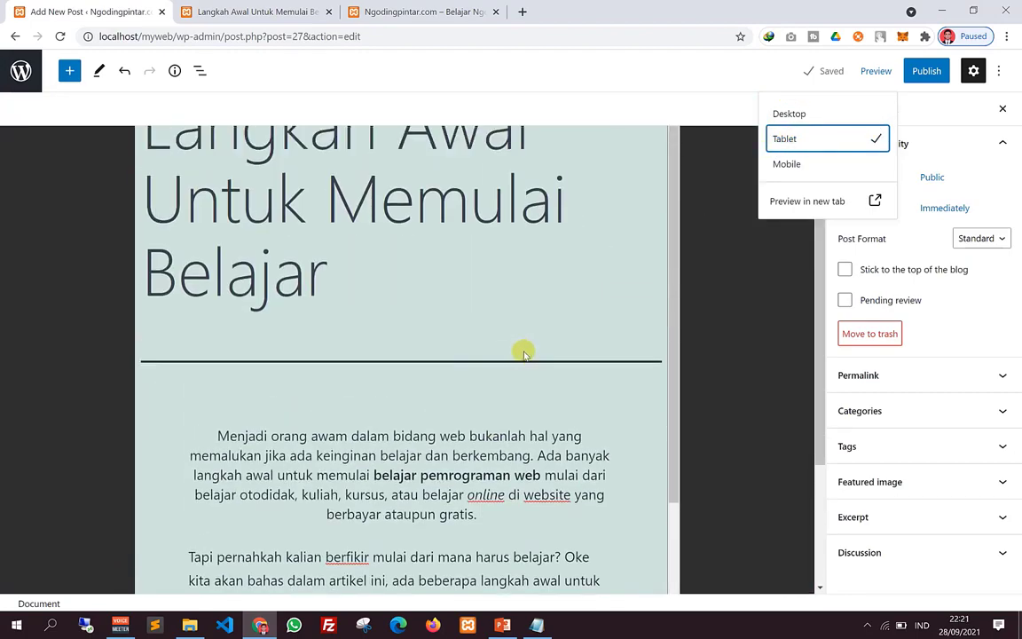
scroll(523, 317, "down", 4)
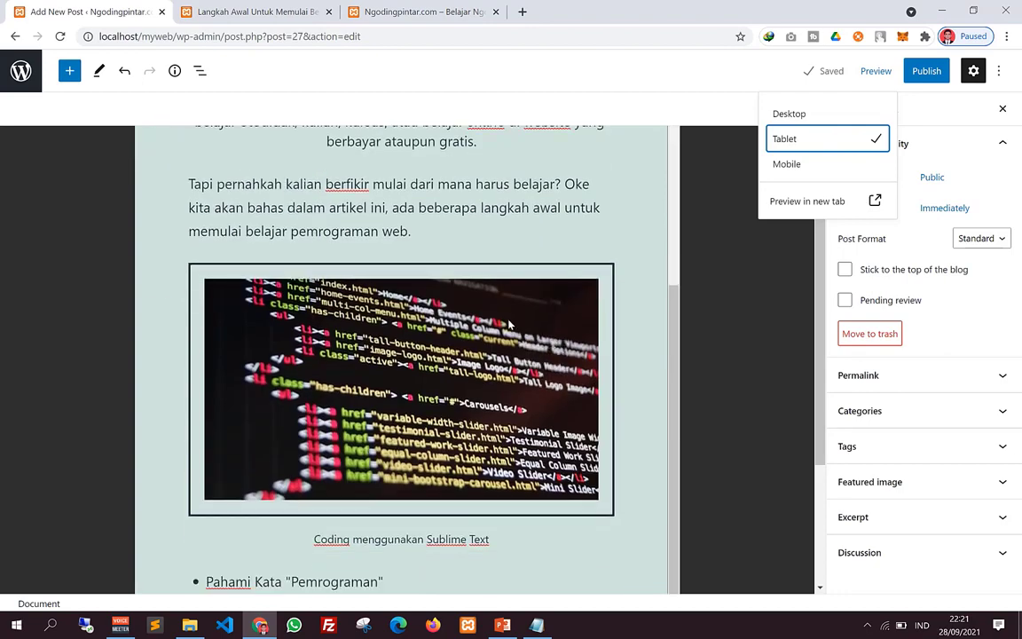
Step: Switch the editor preview to Mobile and look through the whole post, enlarging the page to 110%
left_click(785, 165)
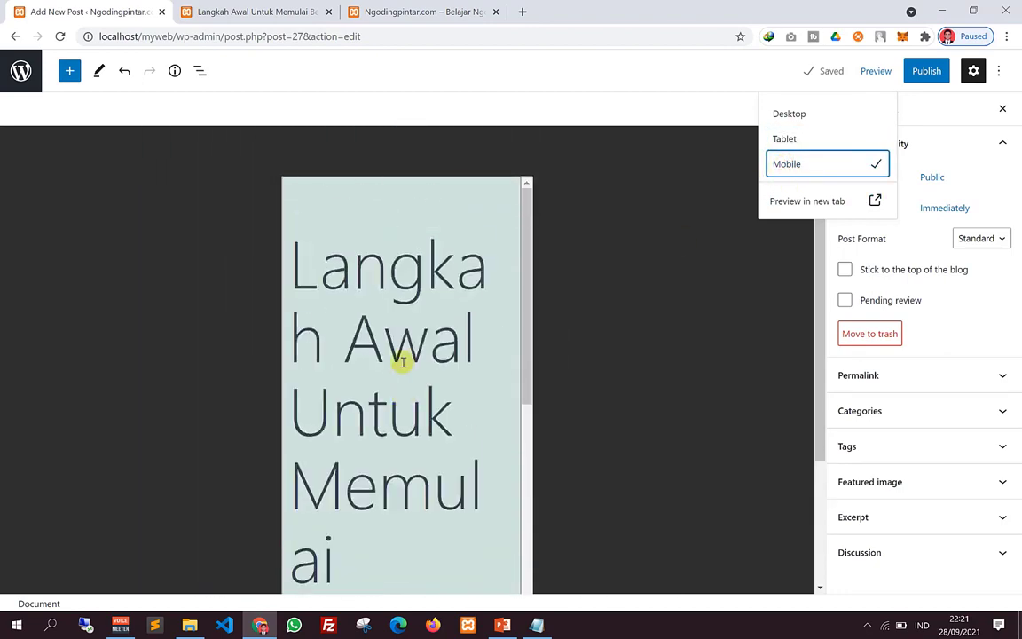
scroll(401, 359, "down", 10)
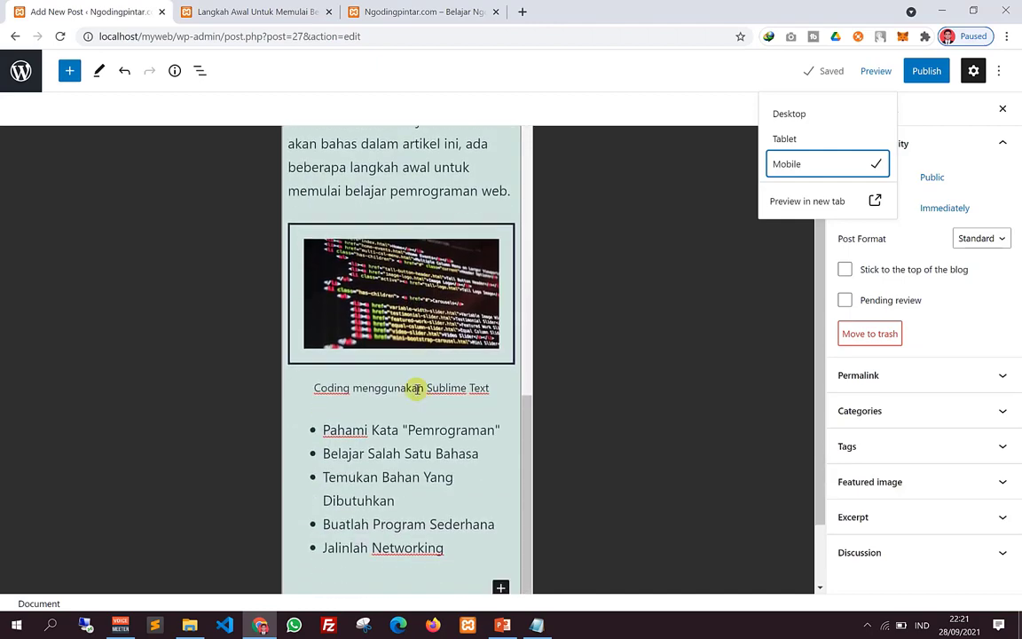
scroll(413, 391, "up", 10)
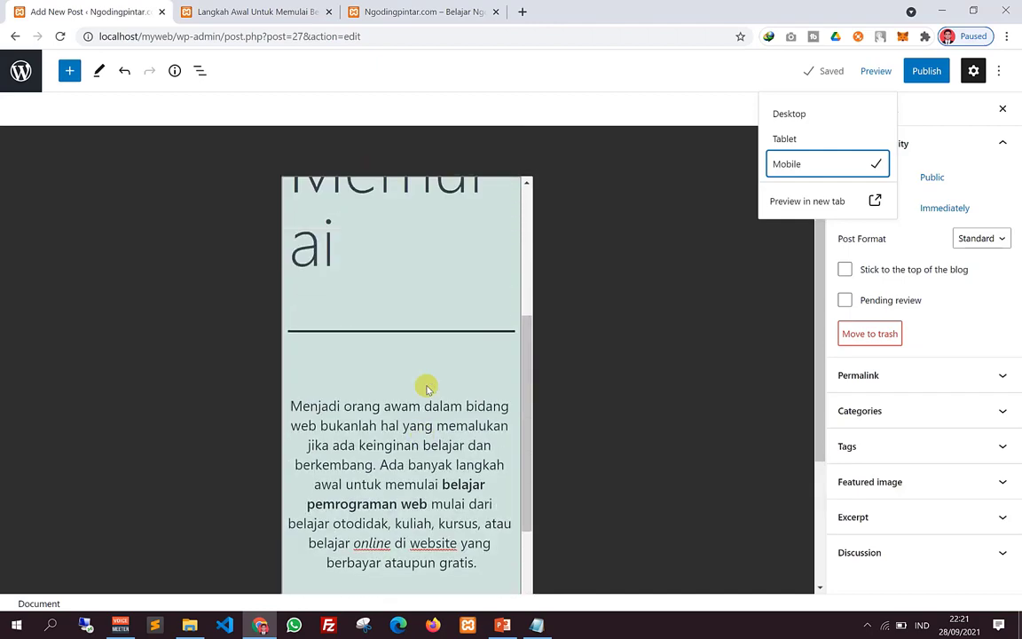
key("ctrl+plus")
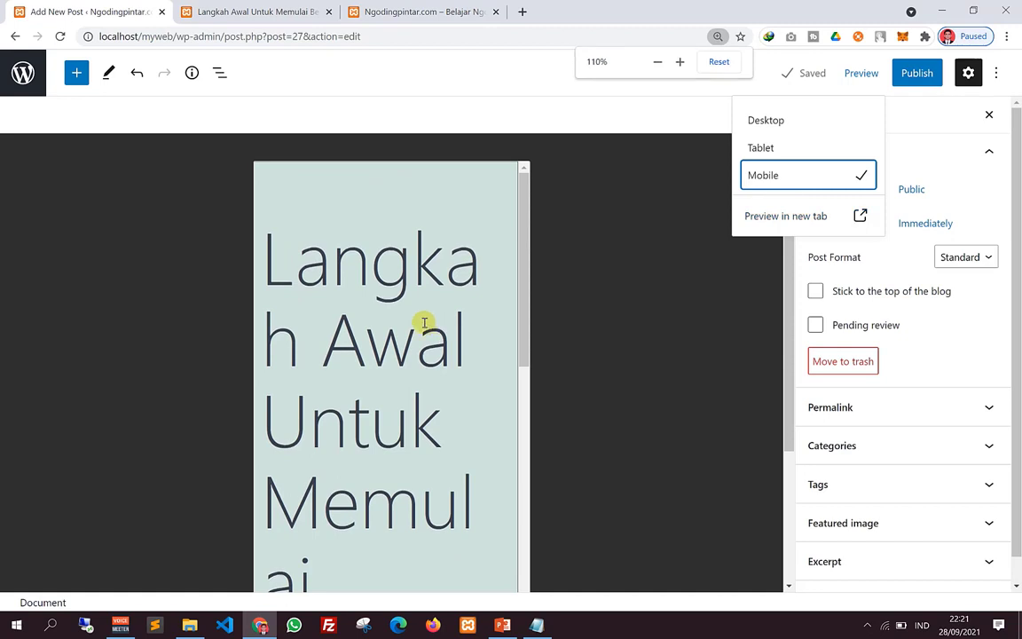
scroll(435, 377, "down", 5)
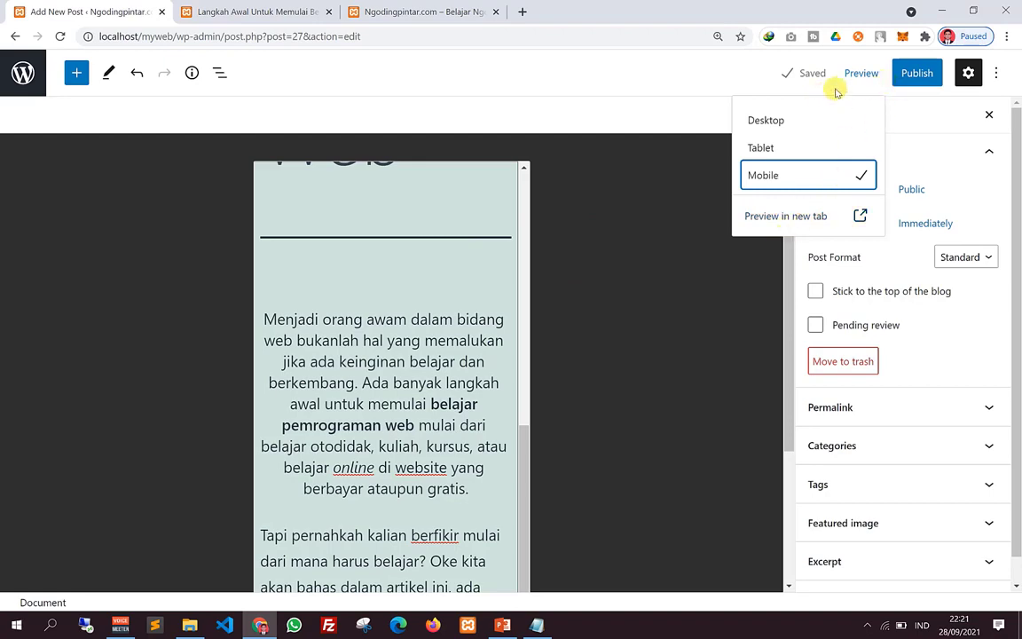
Step: Return the editor preview to Desktop and look over the post from title to bulleted list
left_click(781, 123)
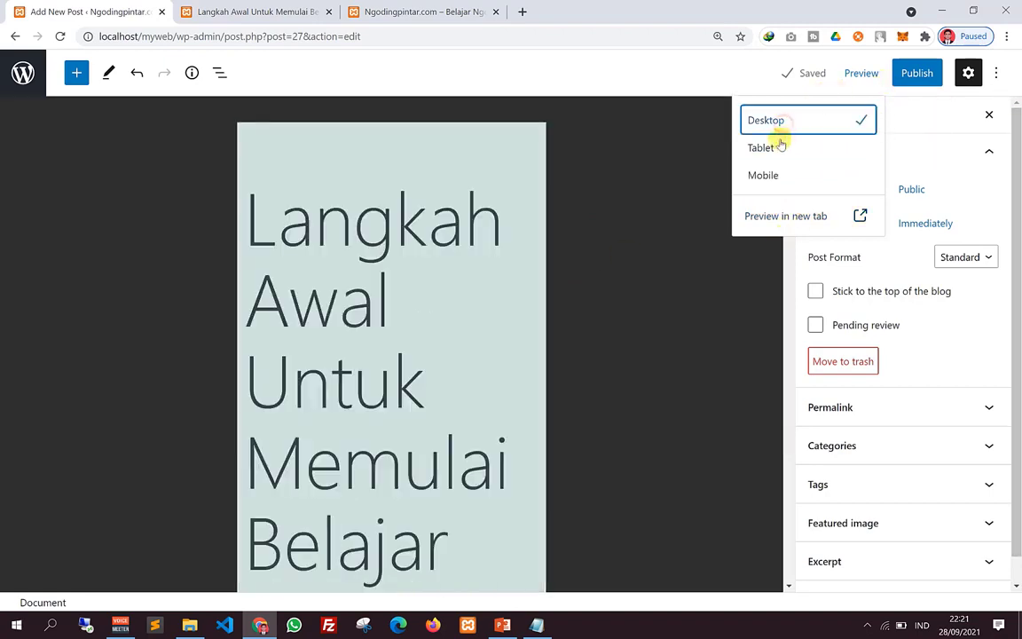
left_click(652, 265)
scroll(427, 228, "down", 3)
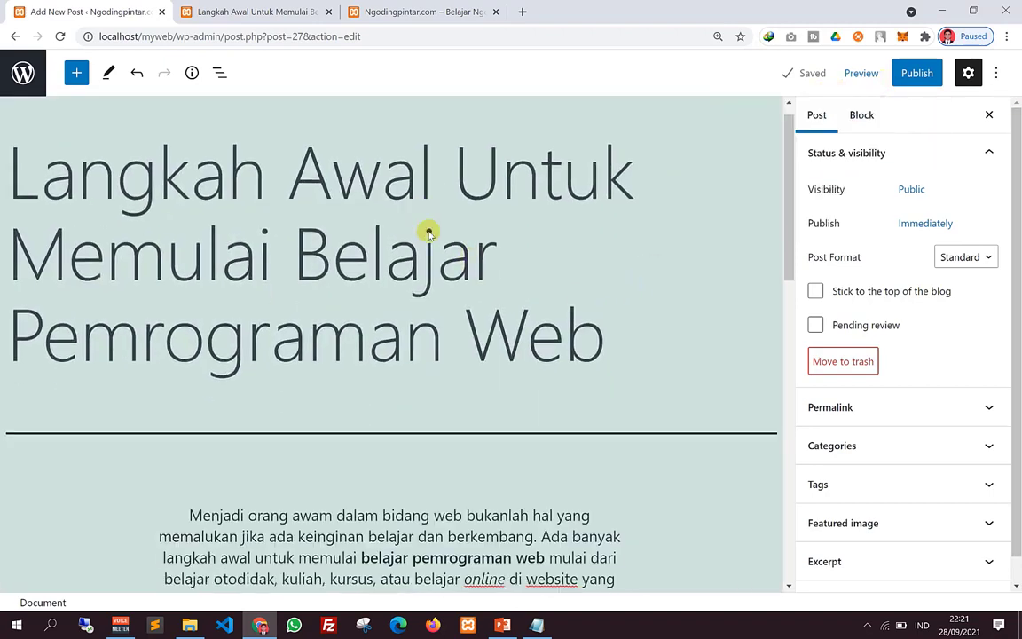
scroll(448, 278, "down", 1)
left_click(445, 274)
scroll(538, 347, "down", 6)
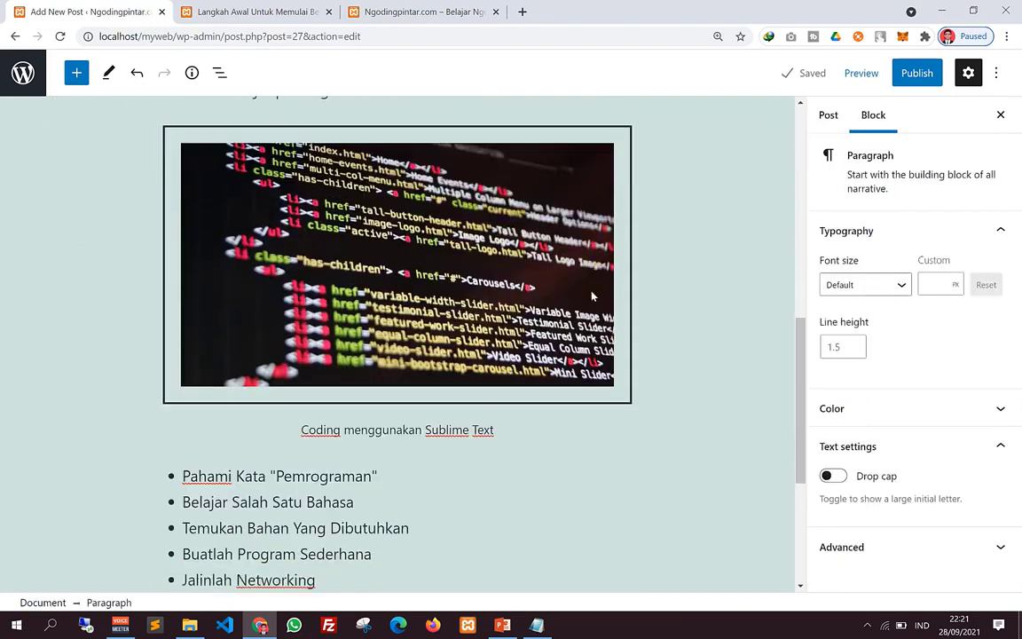
Step: Look at the "contoh coding" sample in isi.txt and return to the post editor
left_click(536, 624)
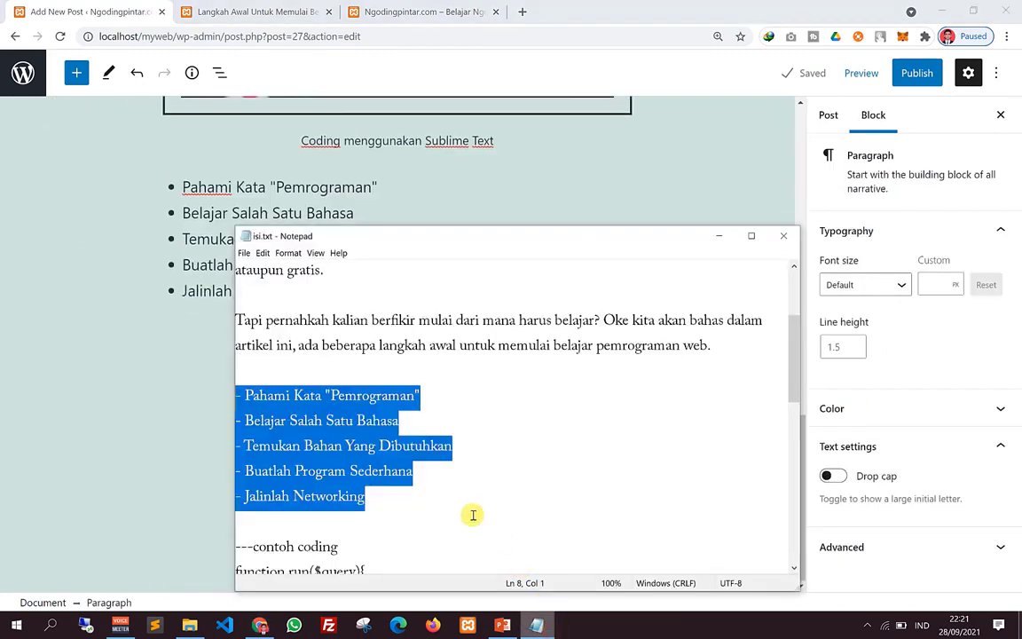
scroll(472, 513, "down", 3)
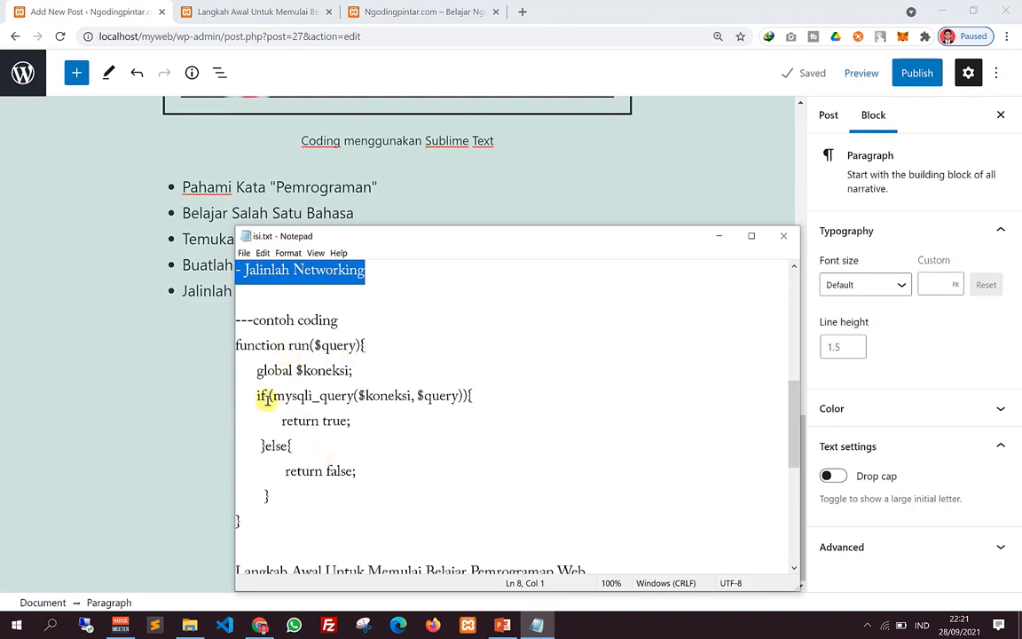
left_click(226, 238)
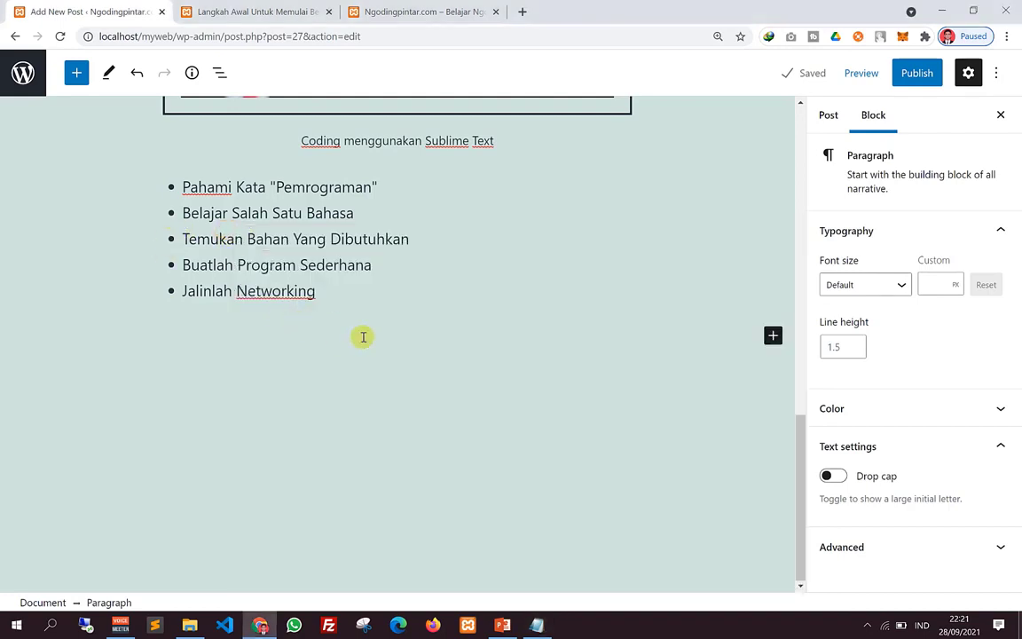
Step: Deselect the paragraph and insert a Code block at the end of the post, below the bulleted list
scroll(355, 355, "up", 3)
left_click(322, 450)
scroll(301, 408, "down", 3)
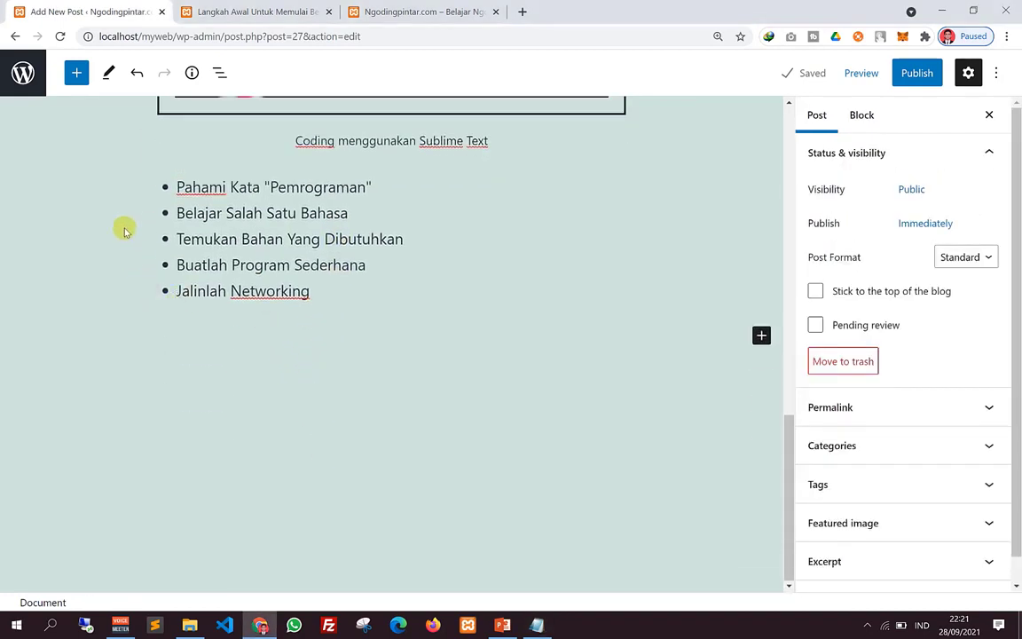
scroll(124, 232, "up", 1)
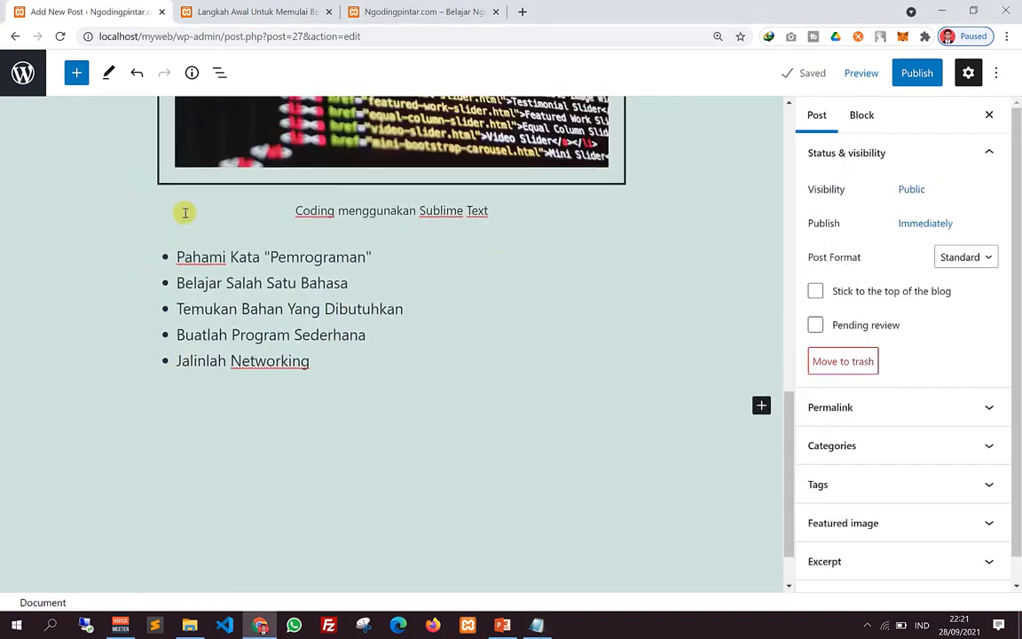
left_click(77, 74)
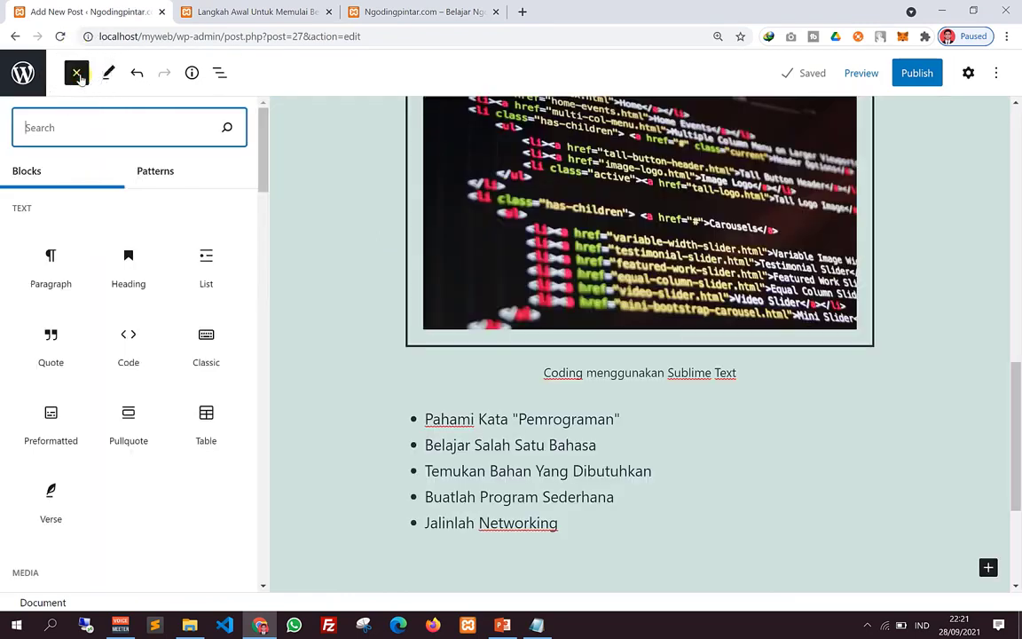
left_click(131, 349)
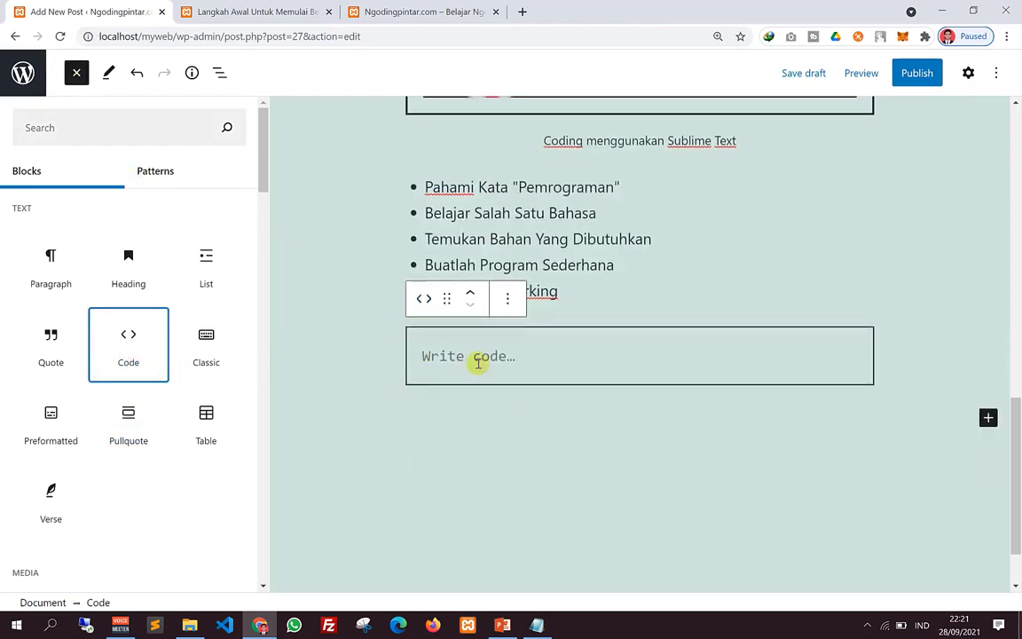
Step: Copy the complete run($query) function from isi.txt into the empty Code block and leave the block
left_click(538, 624)
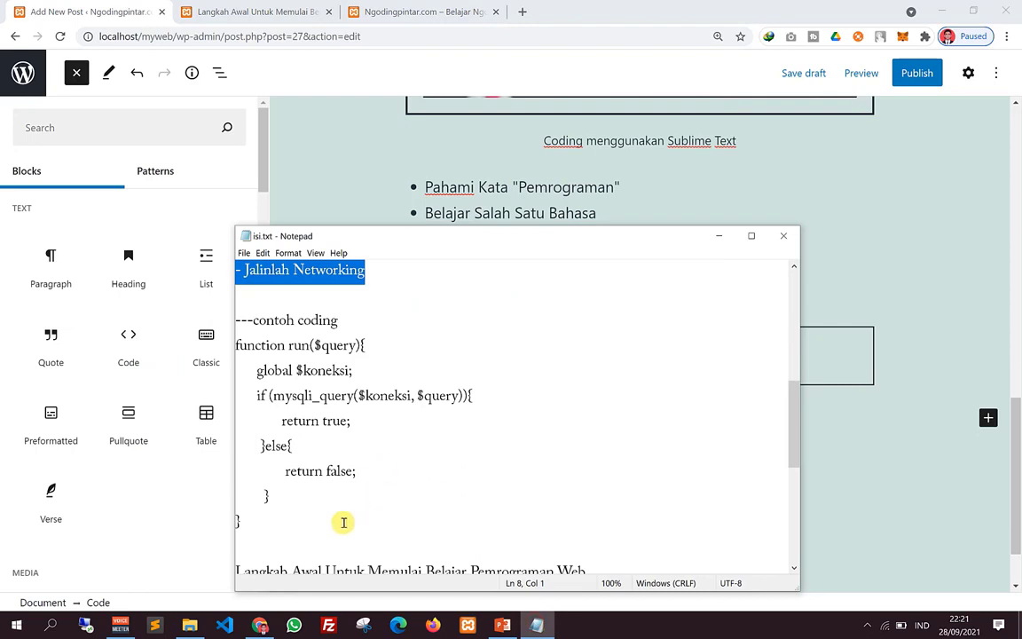
left_click_drag(259, 525, 177, 349)
key("ctrl+c")
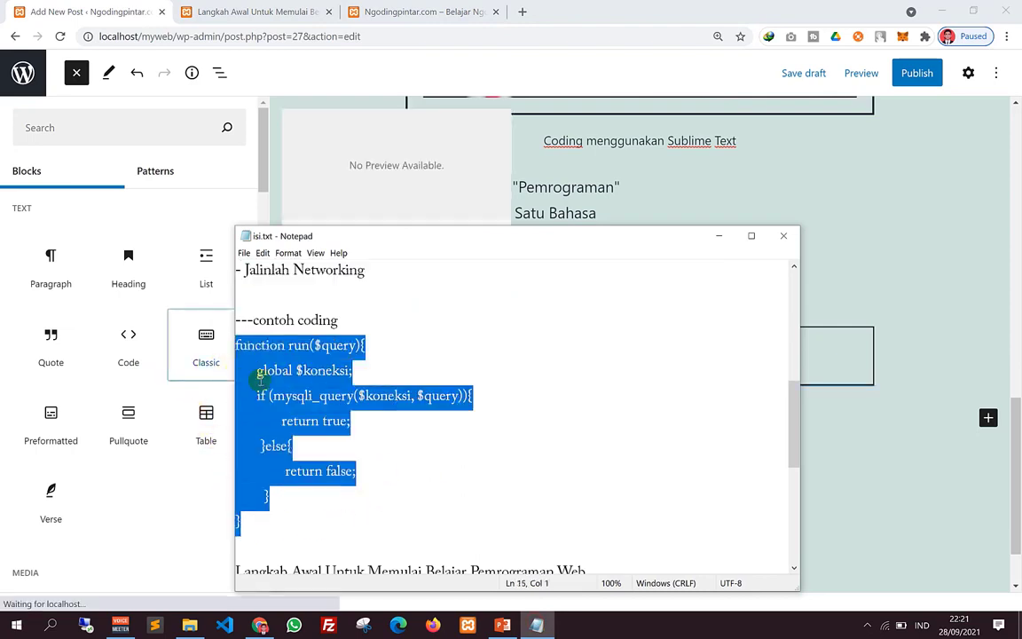
left_click(827, 344)
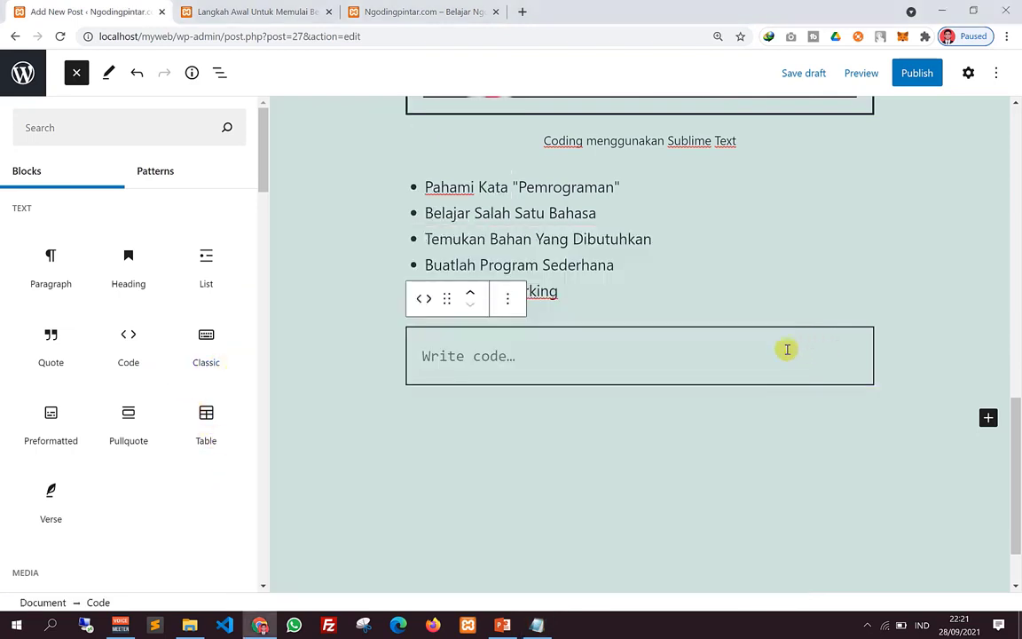
left_click(787, 348)
key("ctrl+v")
left_click(545, 454)
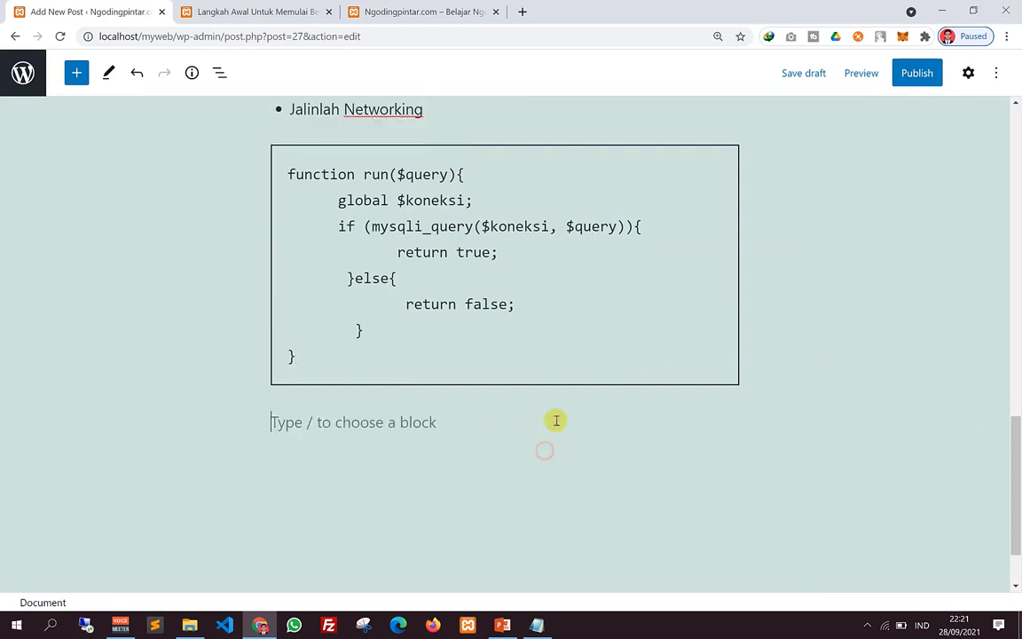
Step: Preview the post as Mobile and examine how the Code block fits and scrolls sideways
scroll(725, 333, "up", 2)
left_click(858, 86)
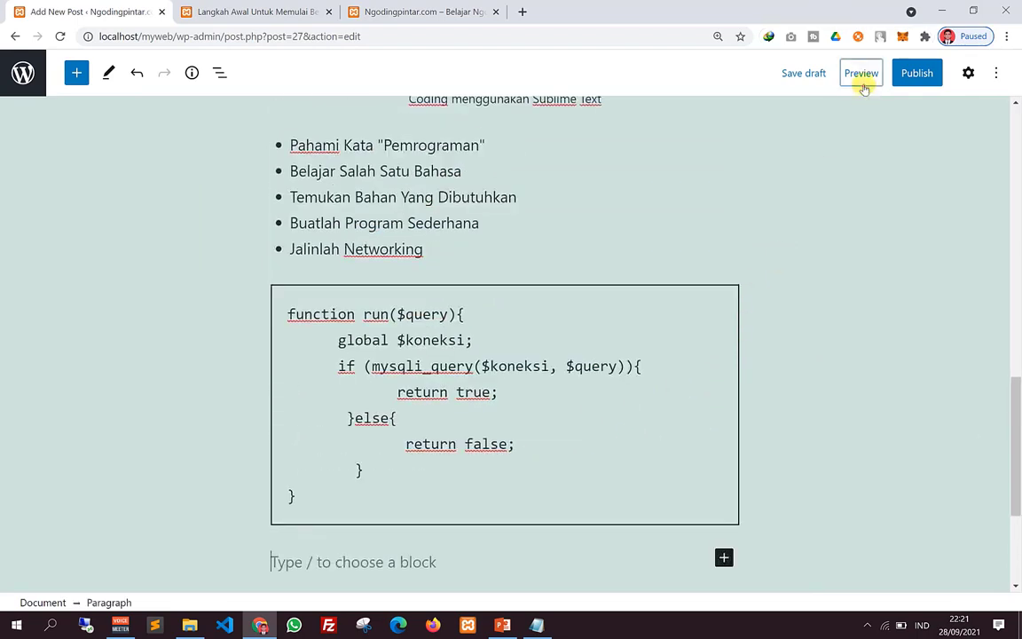
left_click(780, 180)
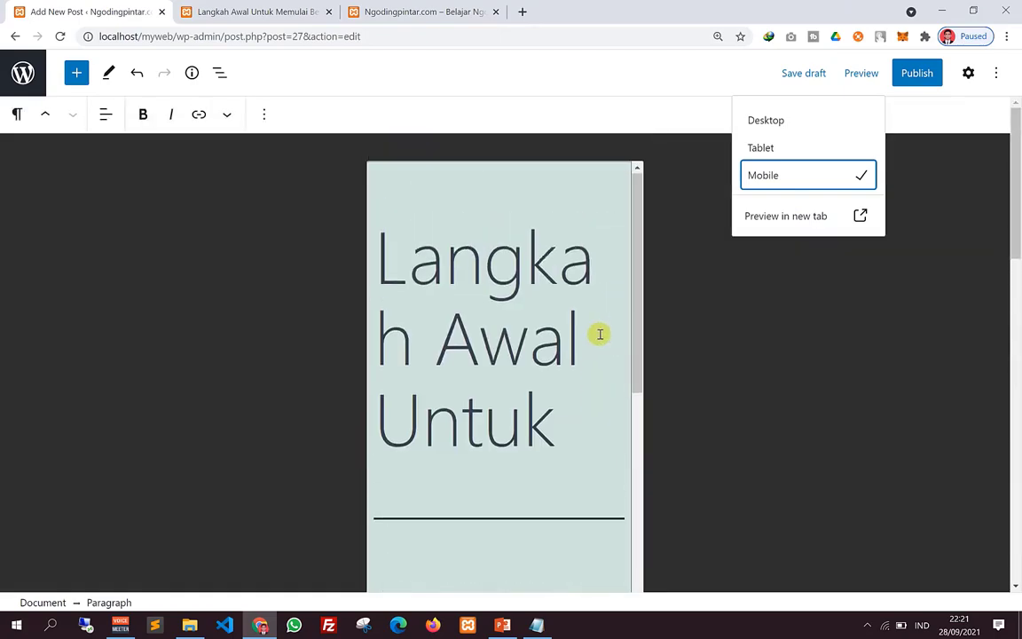
scroll(599, 333, "down", 10)
scroll(594, 353, "down", 3)
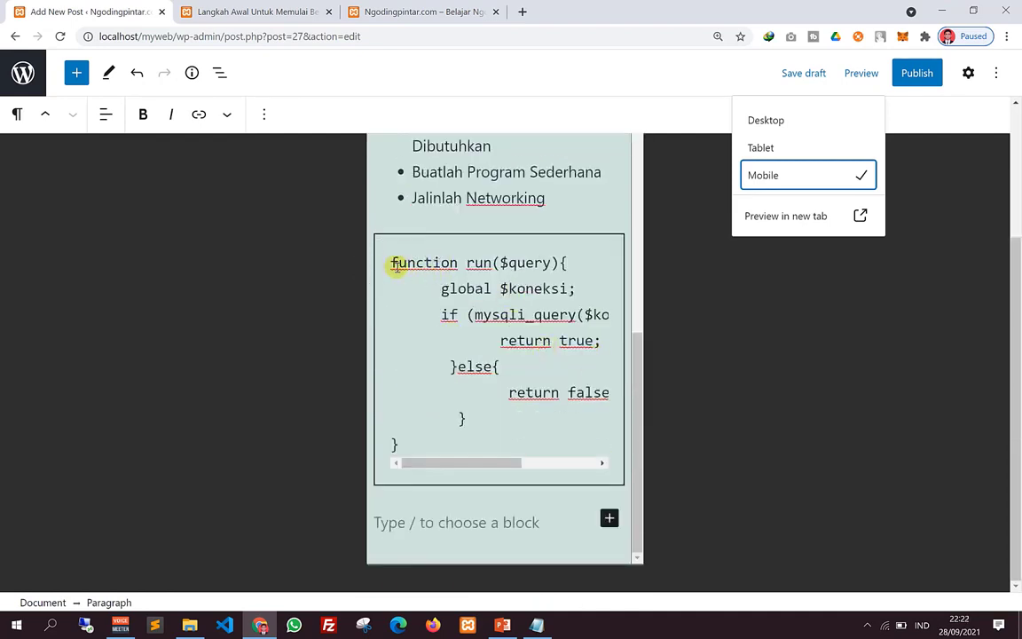
left_click_drag(456, 463, 422, 476)
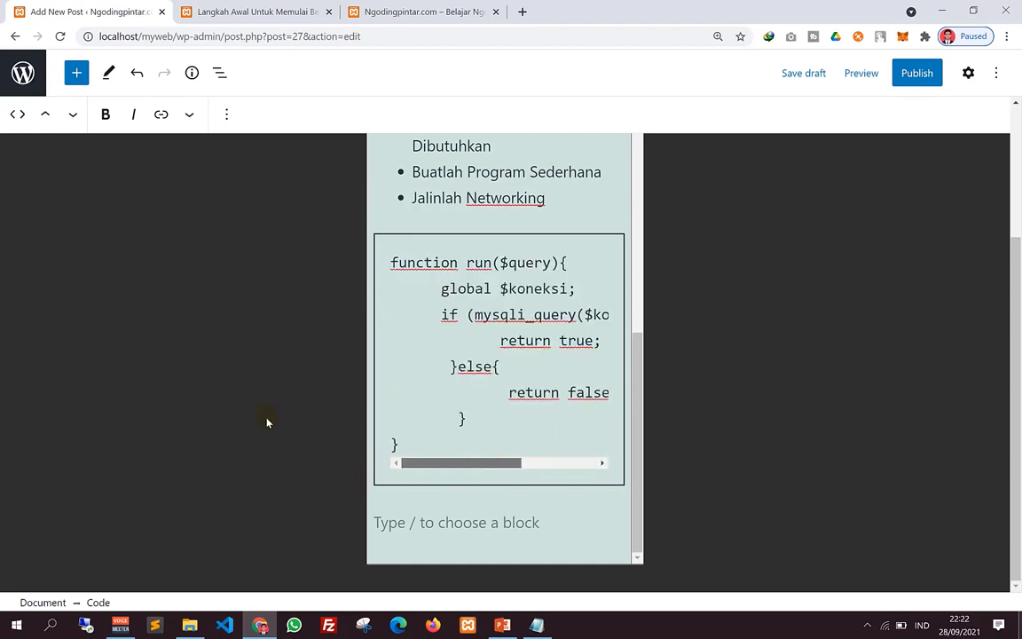
scroll(267, 420, "up", 5)
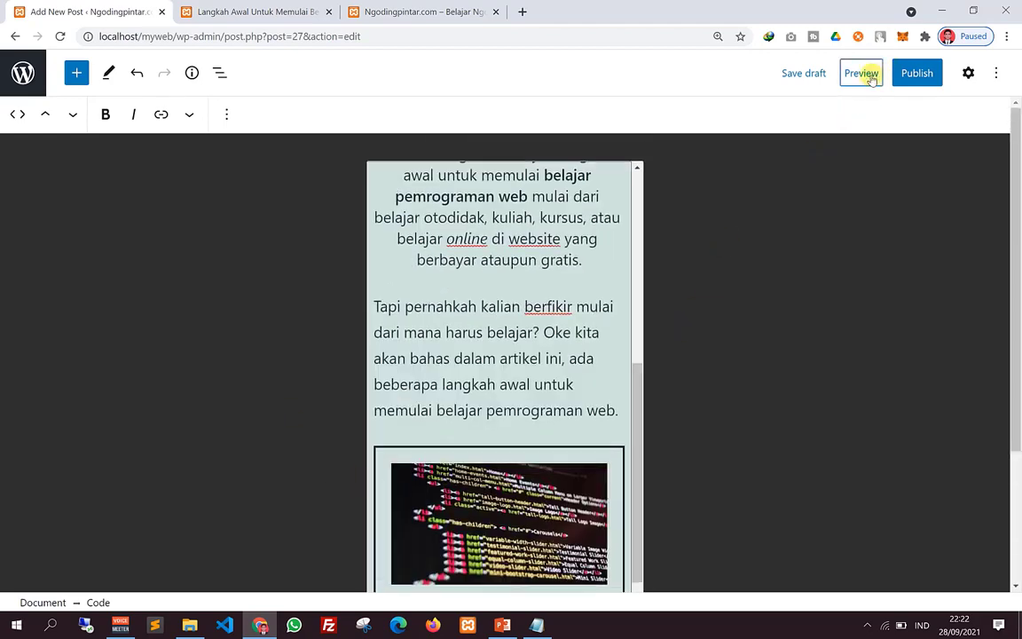
Step: Switch the preview back to Desktop and review the Code block at the end of the post
left_click(863, 73)
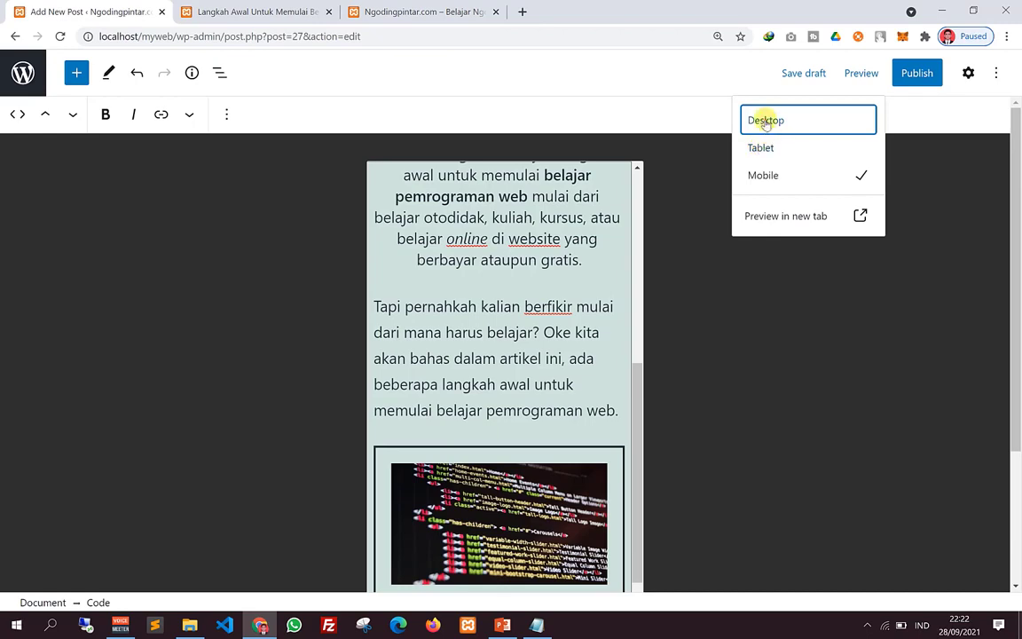
scroll(458, 406, "down", 10)
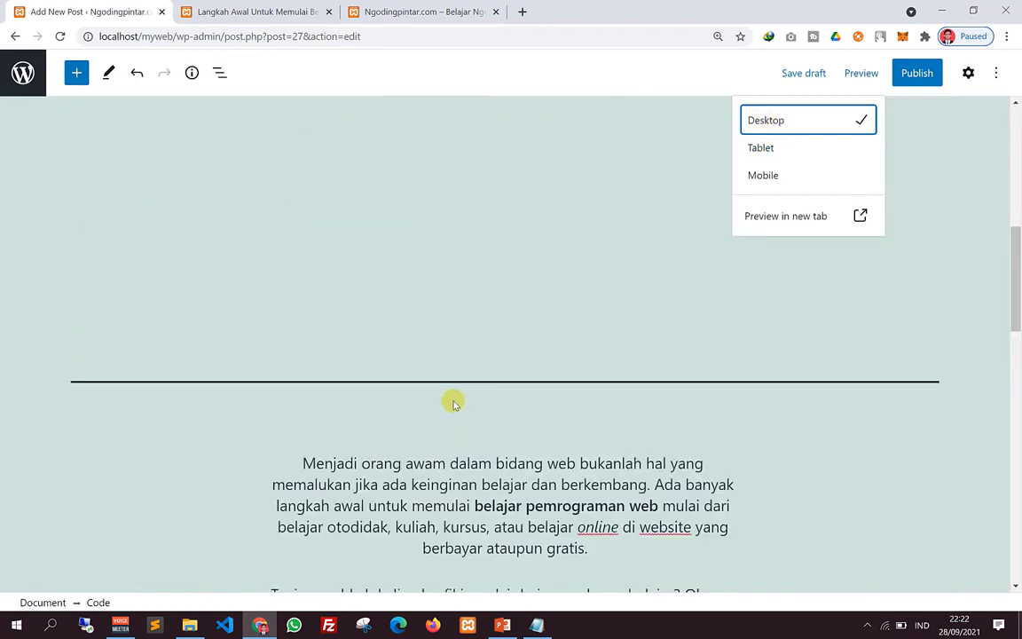
scroll(454, 403, "down", 6)
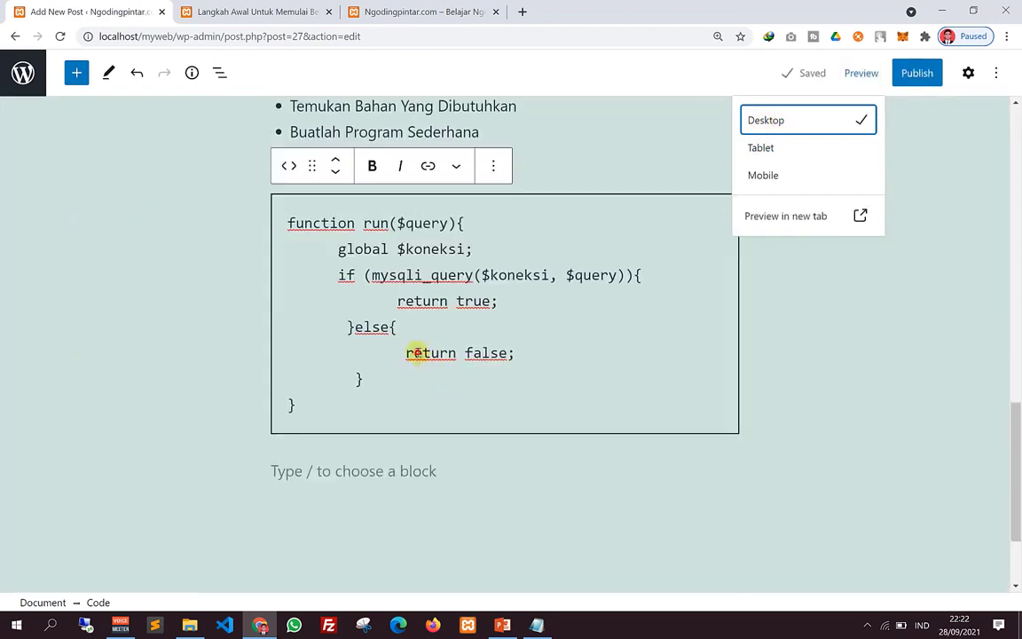
Step: Close the preview options and insert a Heading block at the end of the post, below the Code block
left_click(417, 352)
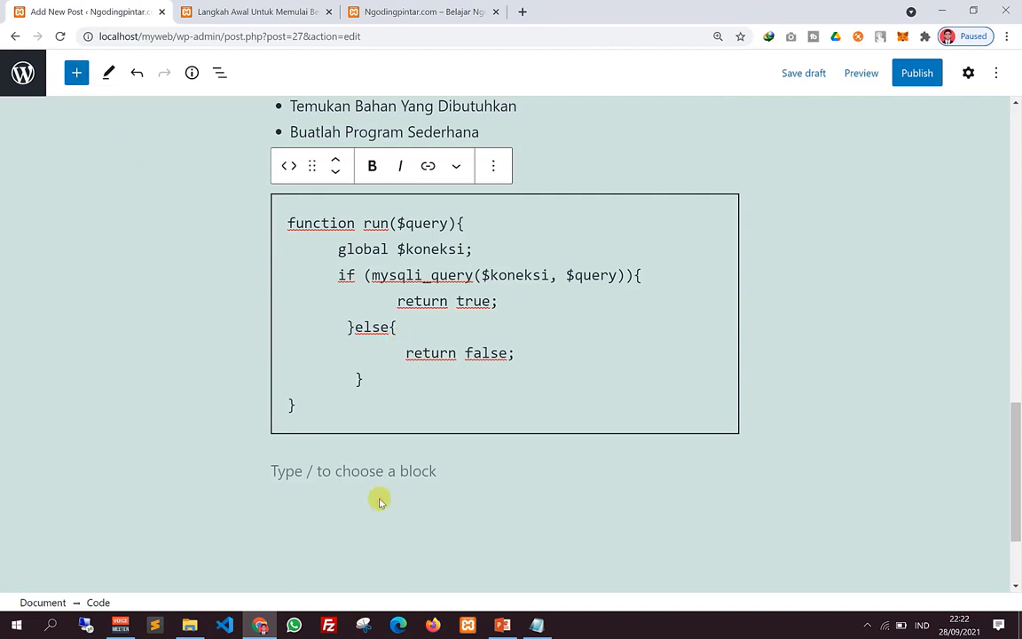
left_click(536, 625)
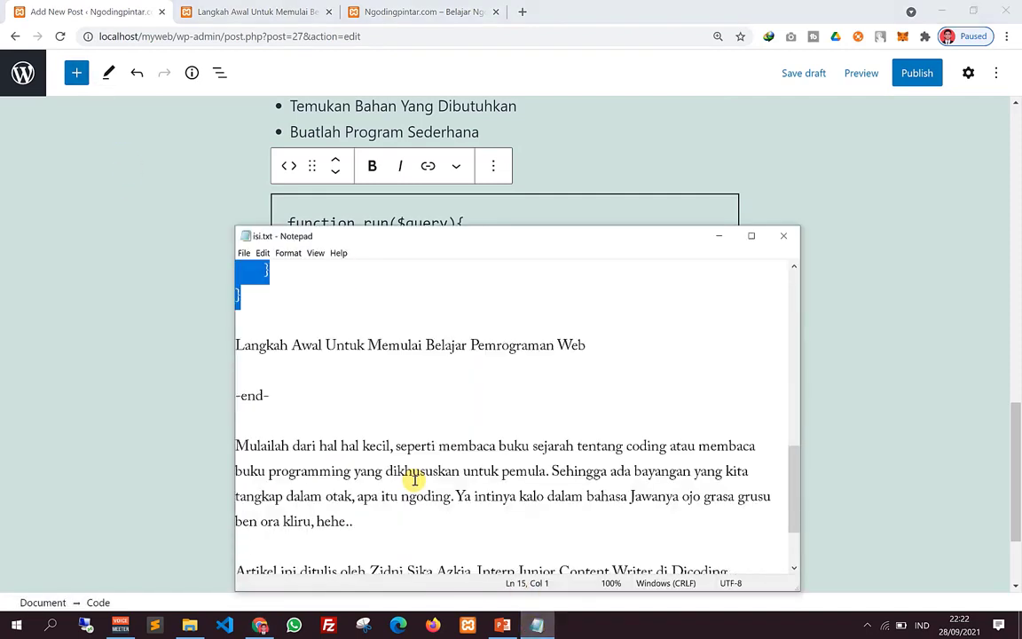
left_click(138, 196)
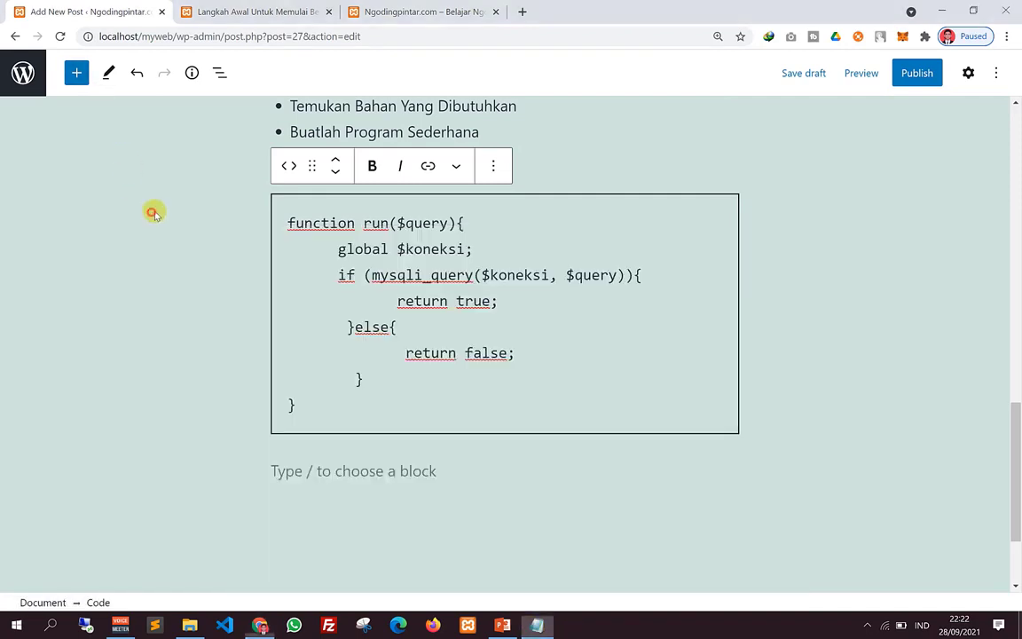
left_click(76, 76)
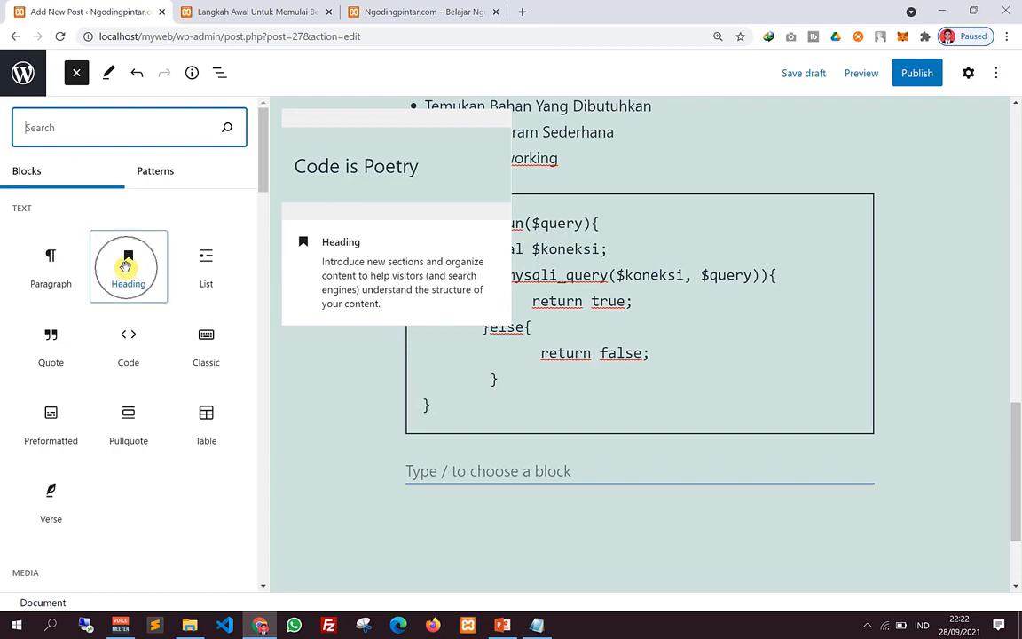
left_click(127, 265)
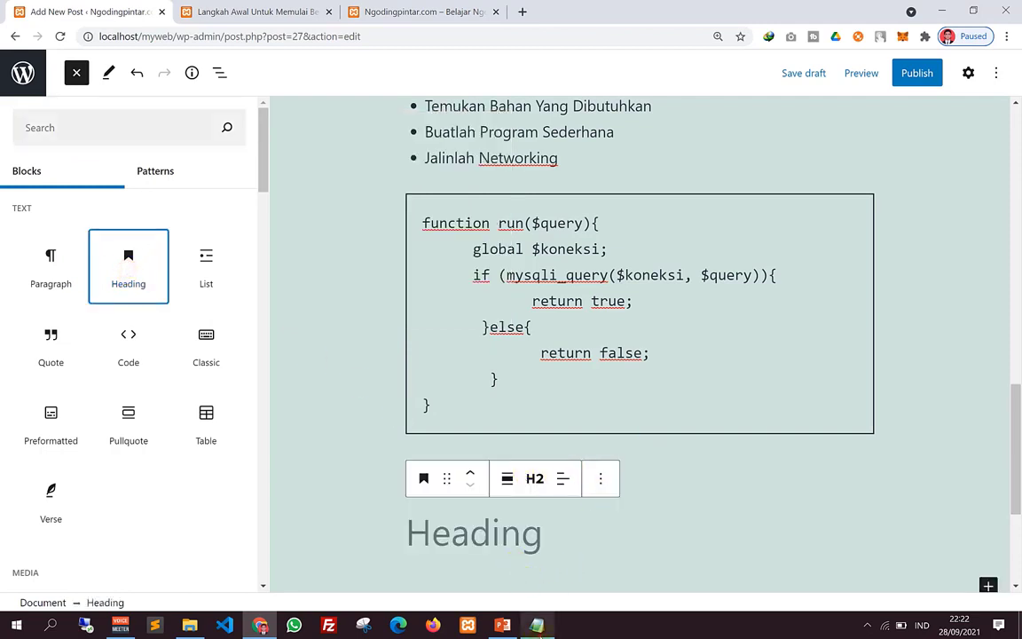
Step: Copy the line "Langkah Awal Untuk Memulai Belajar Pemrograman Web" from isi.txt into the empty Heading block
left_click(536, 626)
left_click_drag(586, 346, 197, 341)
key("ctrl+c")
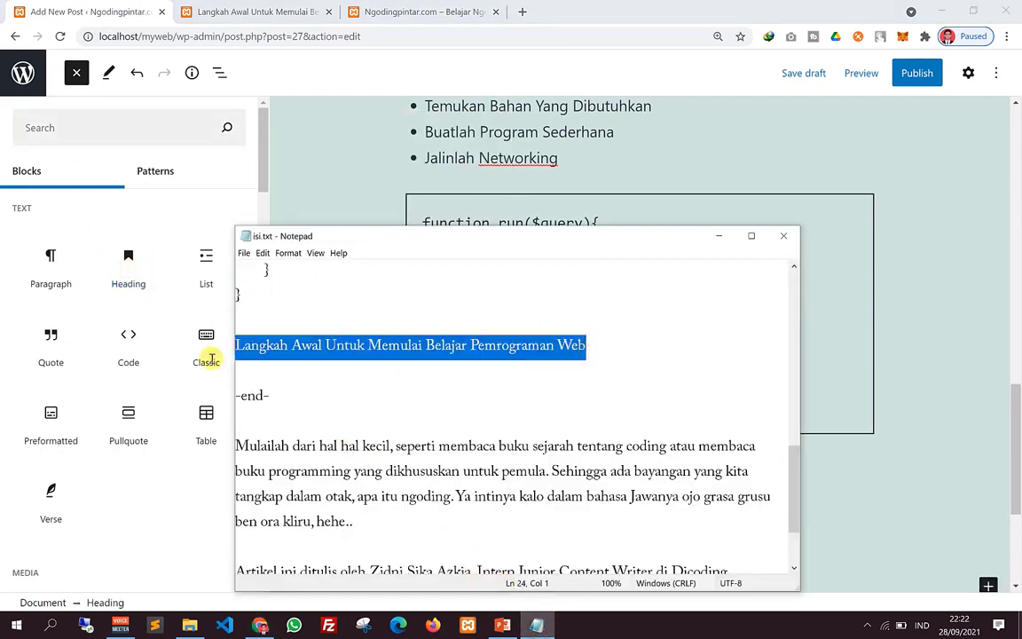
key("alt+Tab")
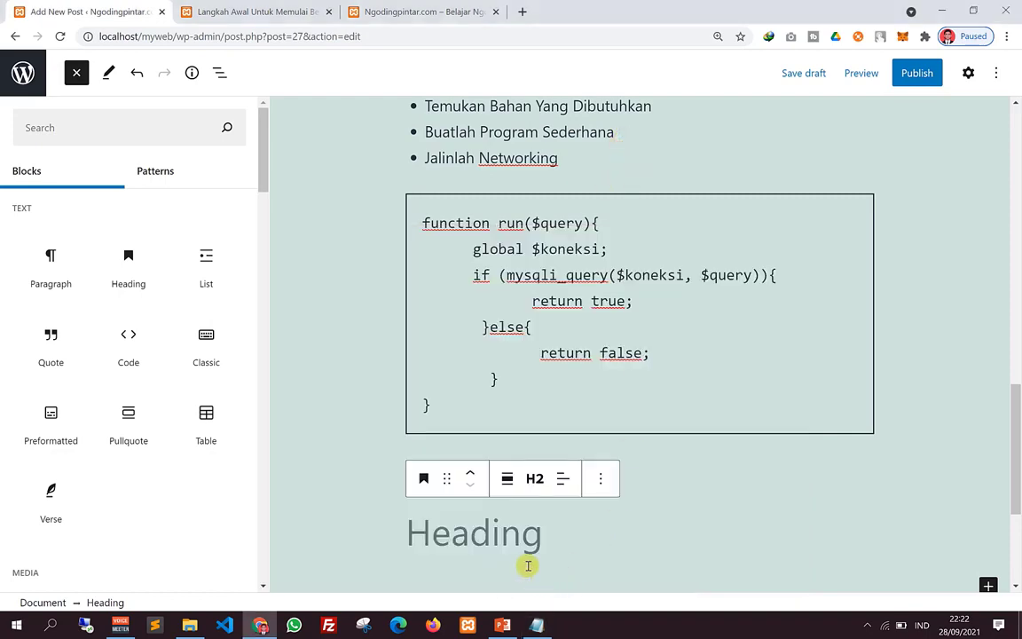
left_click(507, 528)
key("ctrl+v")
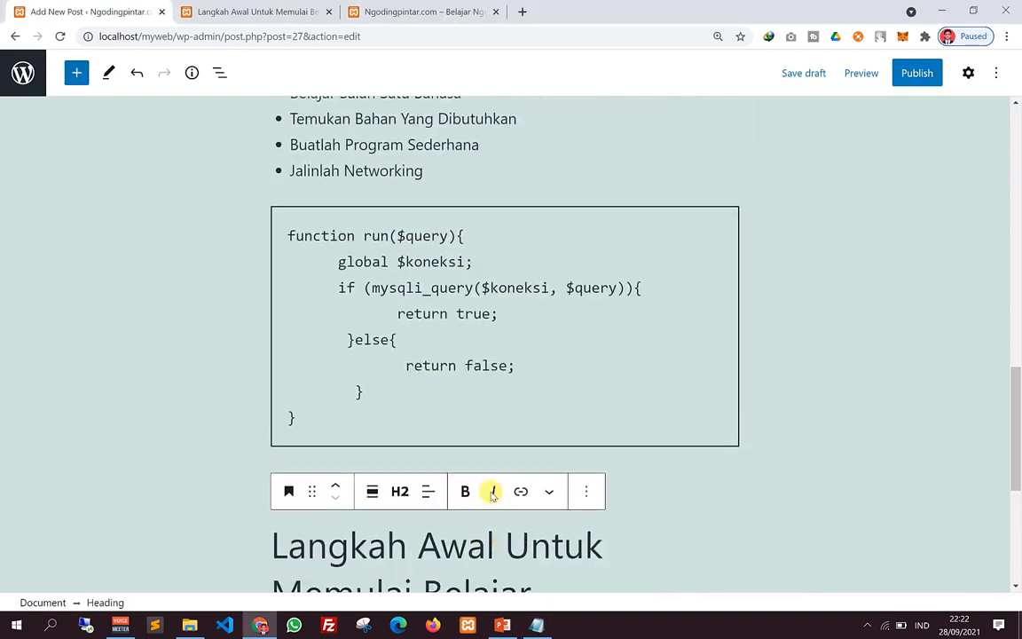
Step: Try levels H1 and H2 on the heading, set it to H3, and leave the block
scroll(450, 403, "down", 2)
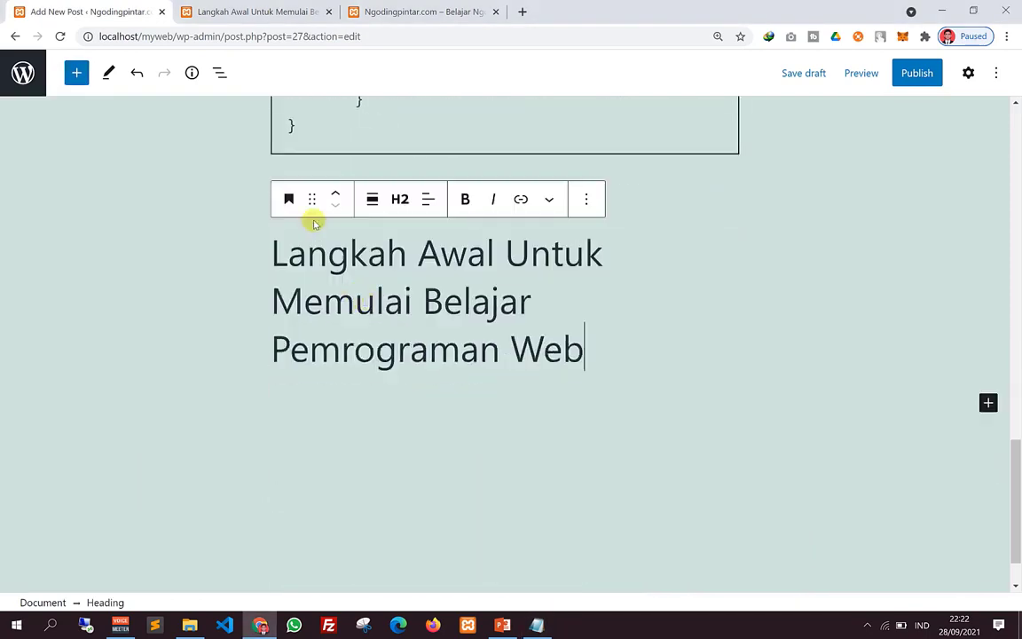
left_click(401, 197)
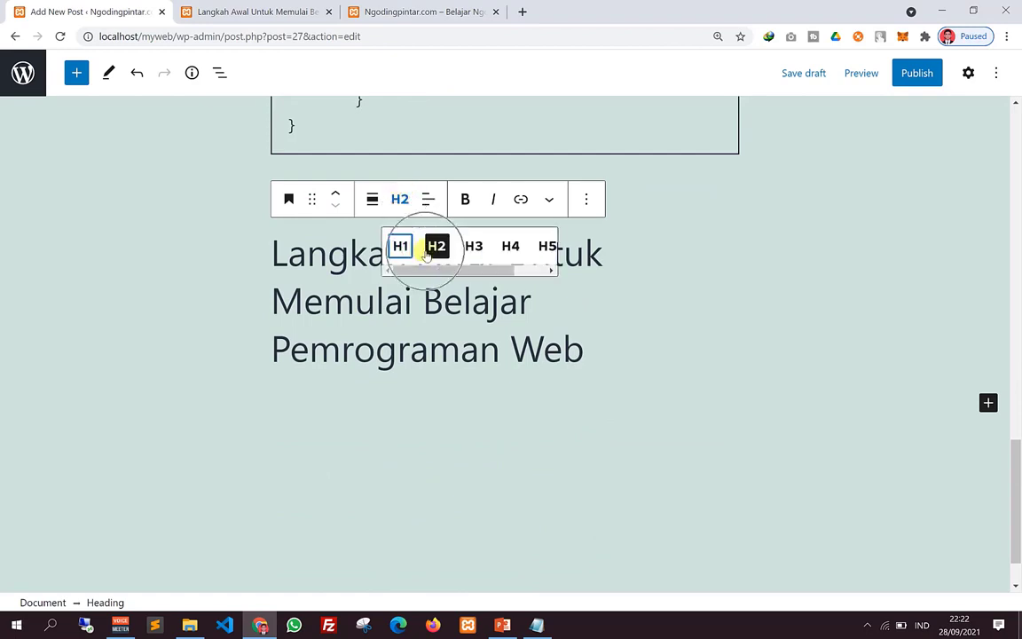
left_click(402, 246)
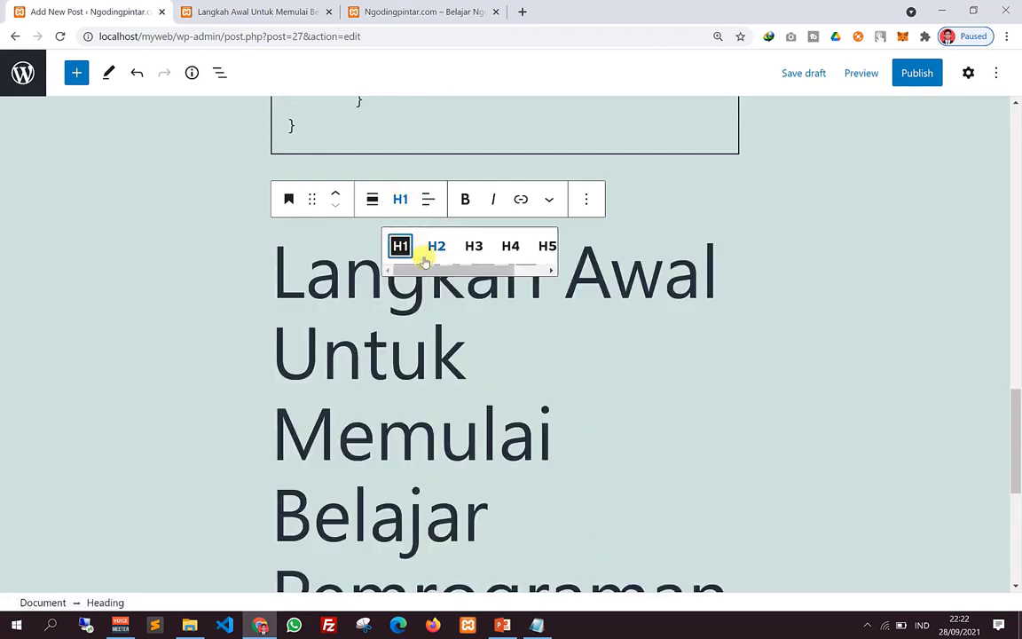
left_click(436, 249)
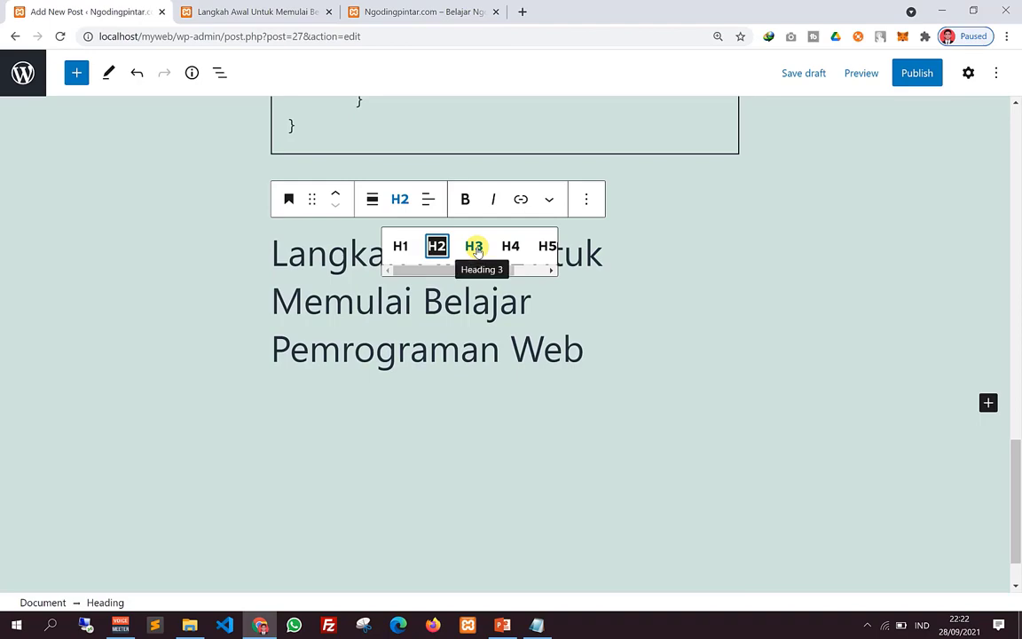
left_click(475, 248)
left_click(572, 328)
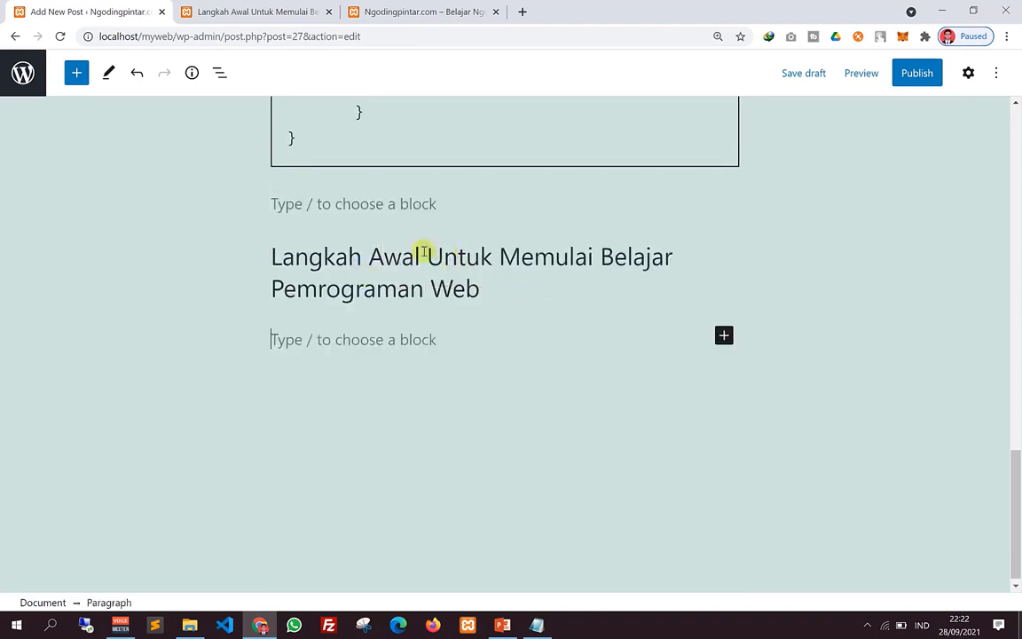
Step: Switch to isi.txt in Notepad and copy the whole paragraph beginning "Mulailah dari hal hal kecil"
key("alt+Tab")
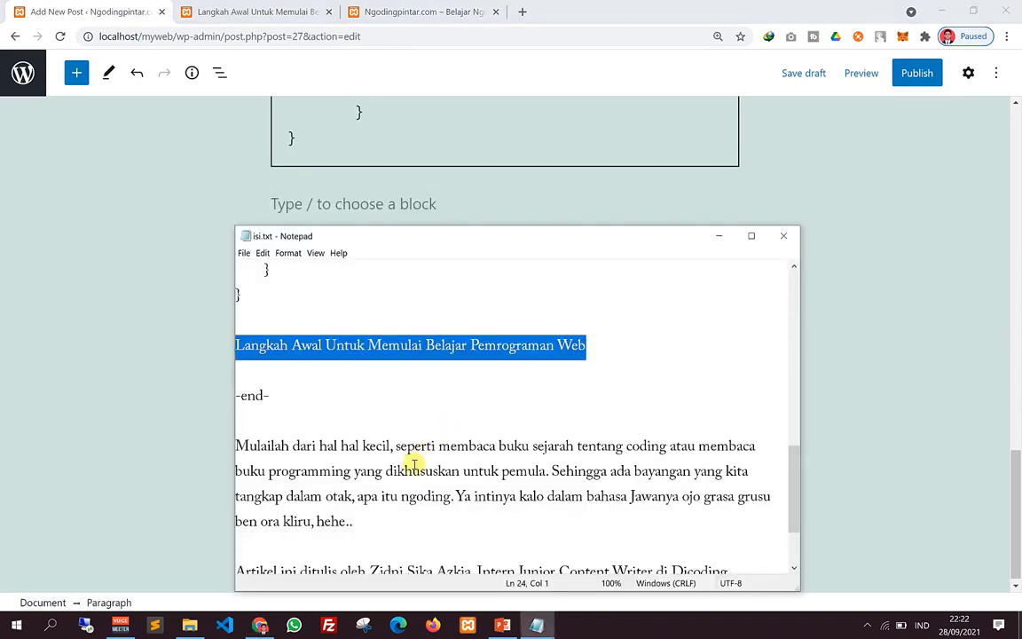
scroll(297, 410, "down", 2)
left_click_drag(238, 345, 408, 424)
key("ctrl+c")
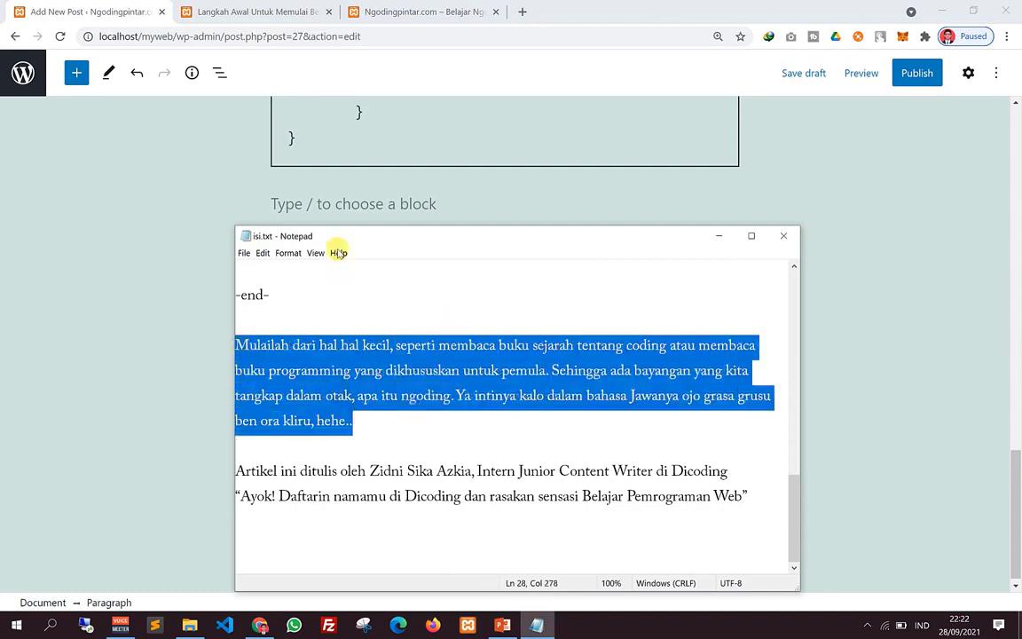
Step: Insert a Quote block between the Code block and the heading, and paste the copied paragraph as its quote text
left_click(347, 181)
left_click(78, 75)
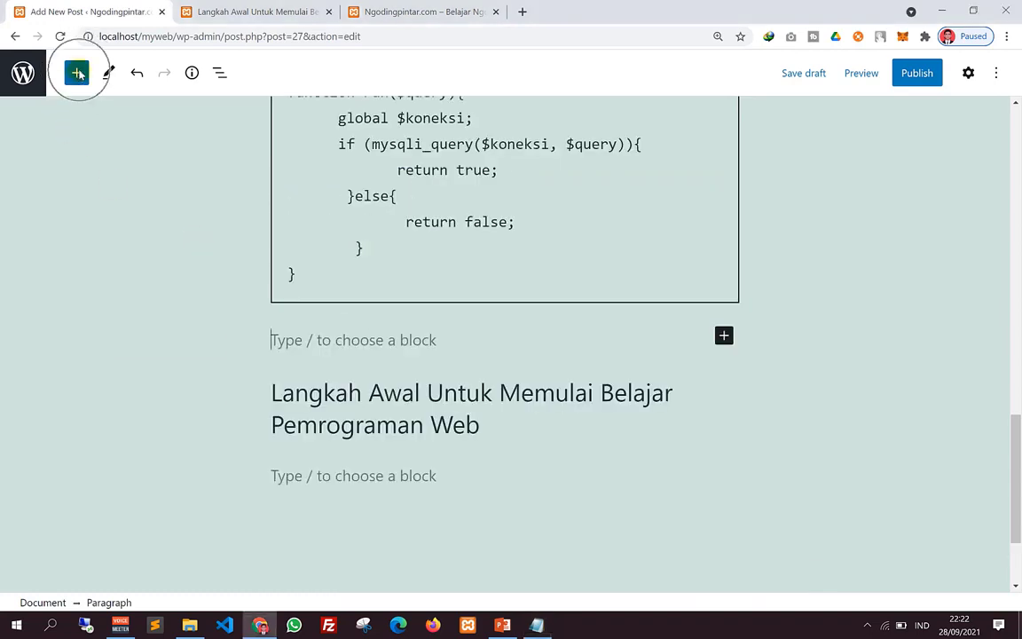
left_click(77, 75)
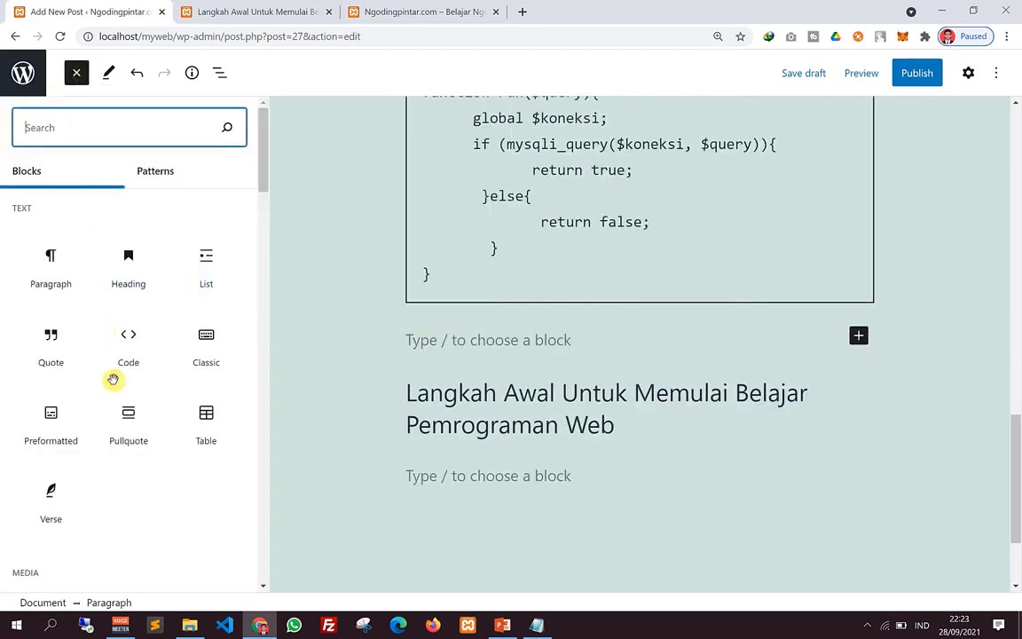
left_click(51, 338)
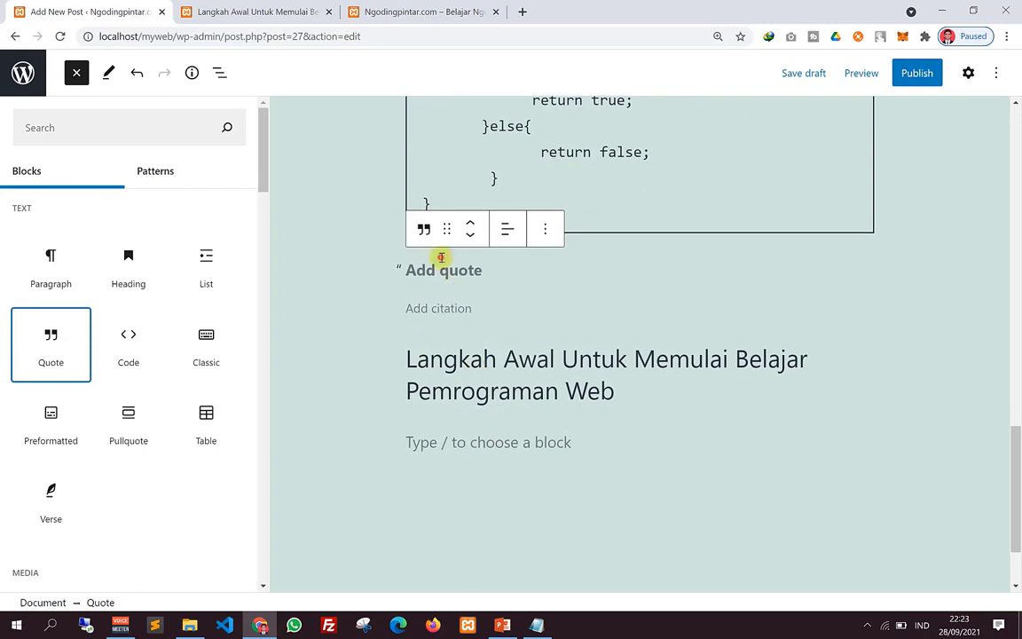
left_click(444, 271)
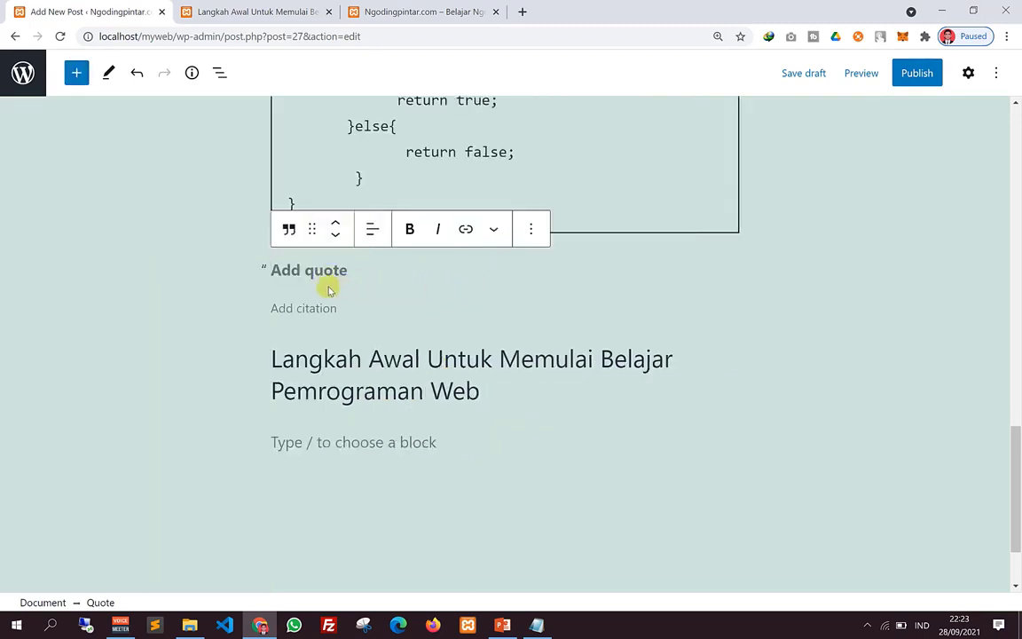
key("ctrl+v")
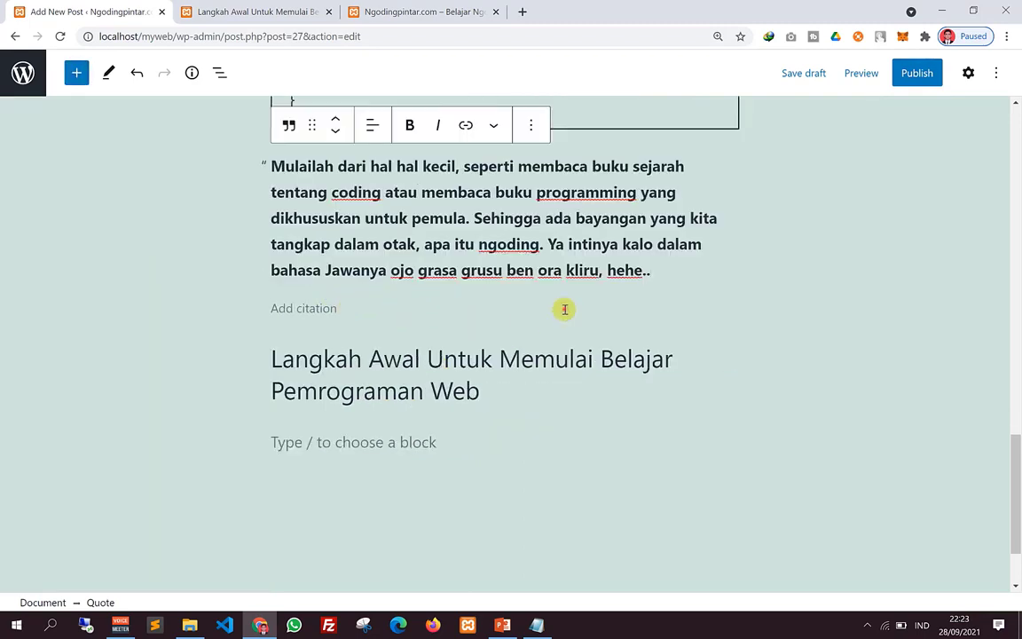
left_click(572, 509)
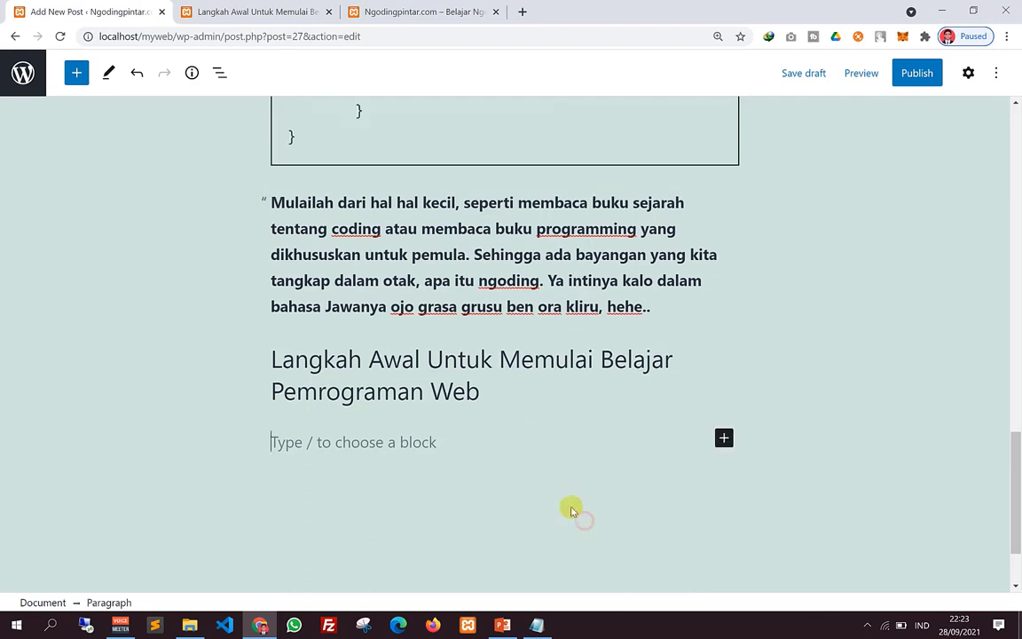
Step: Move the Quote block below the "Langkah Awal Untuk Memulai Belajar Pemrograman Web" heading and check both blocks
left_click(379, 230)
left_click(748, 333)
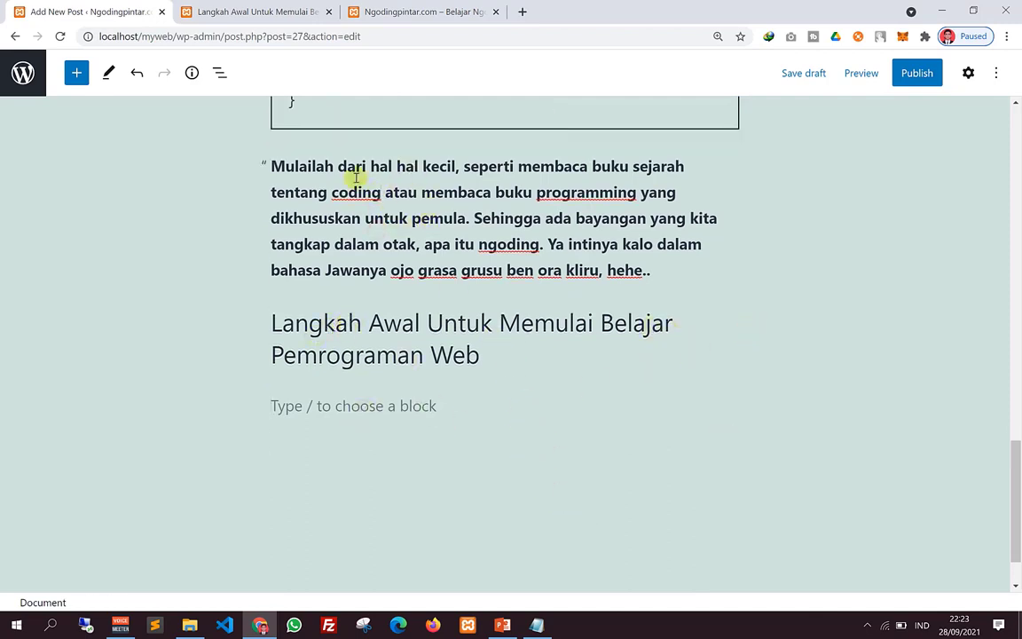
left_click(424, 270)
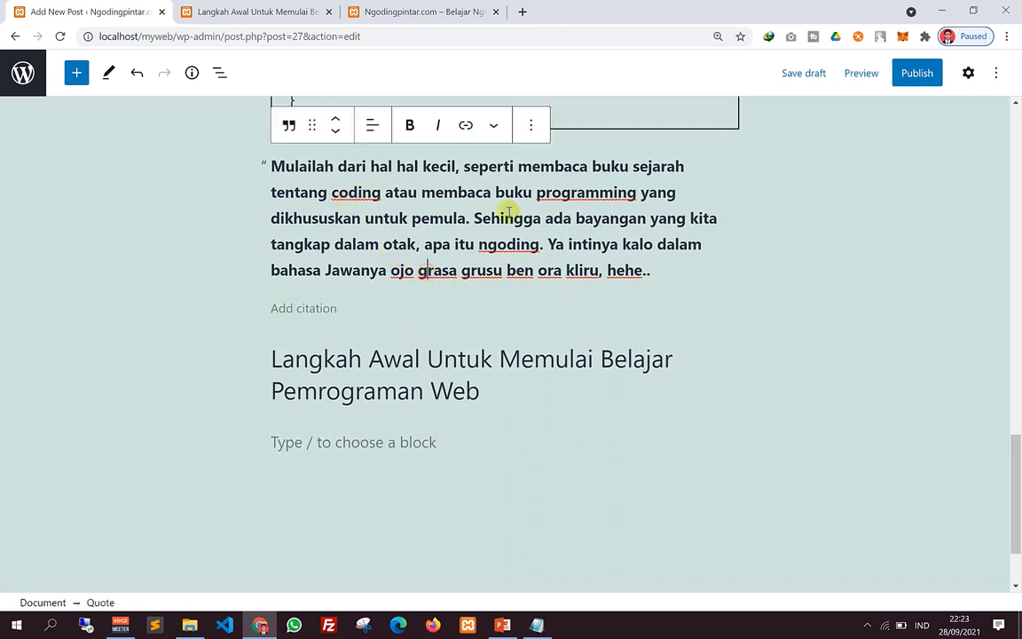
scroll(513, 304, "up", 2)
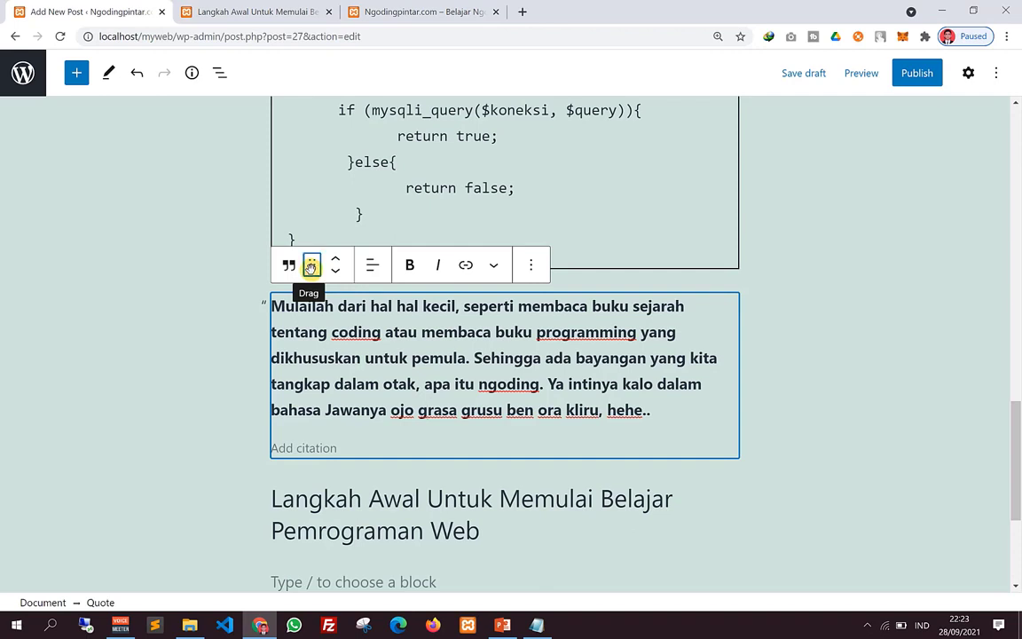
left_click_drag(312, 266, 311, 310)
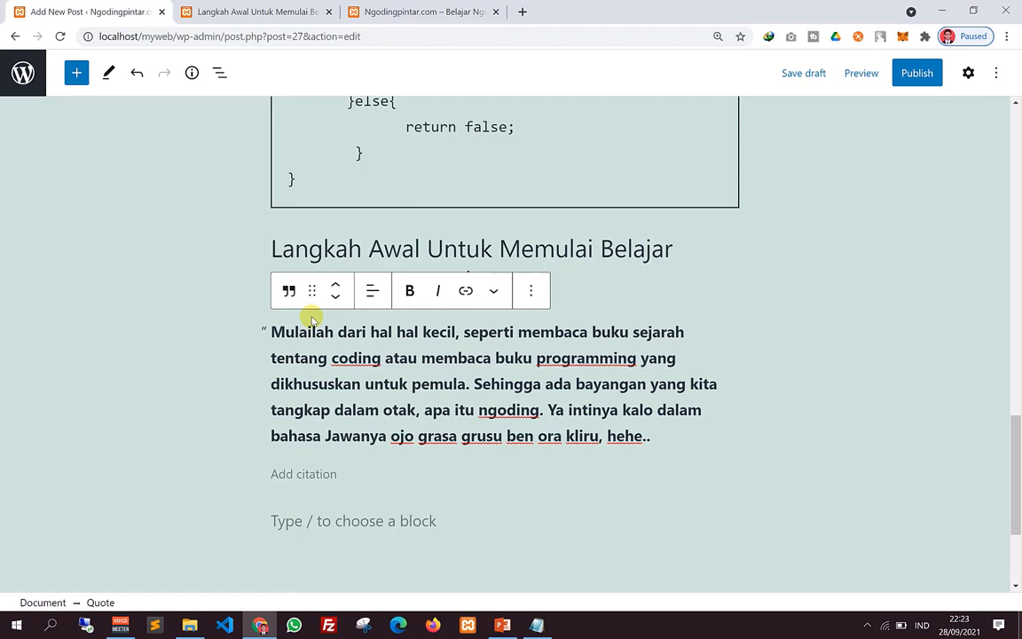
left_click(584, 285)
left_click(426, 204)
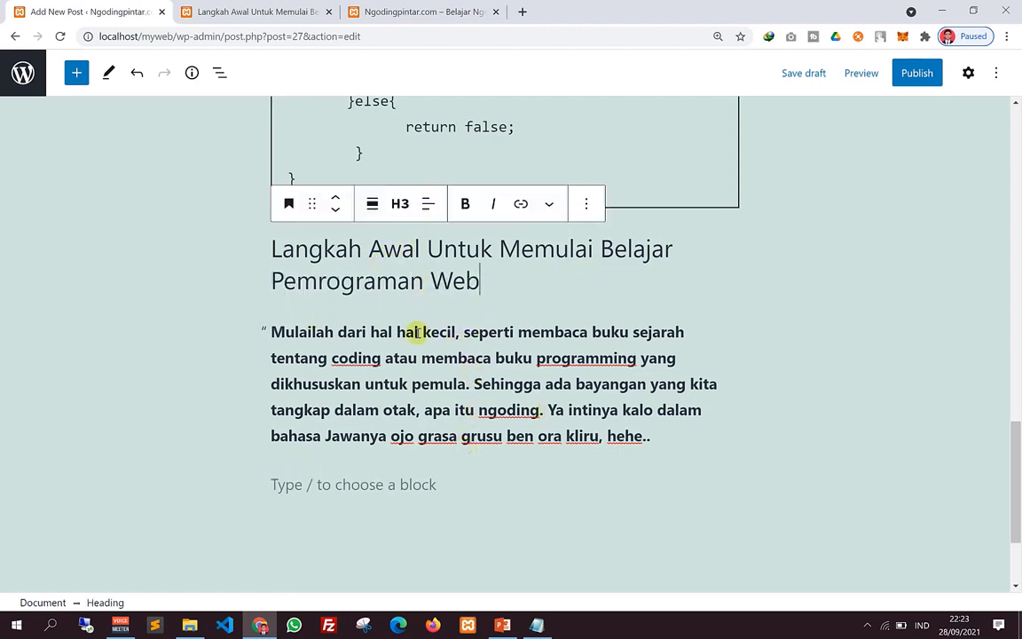
left_click(454, 404)
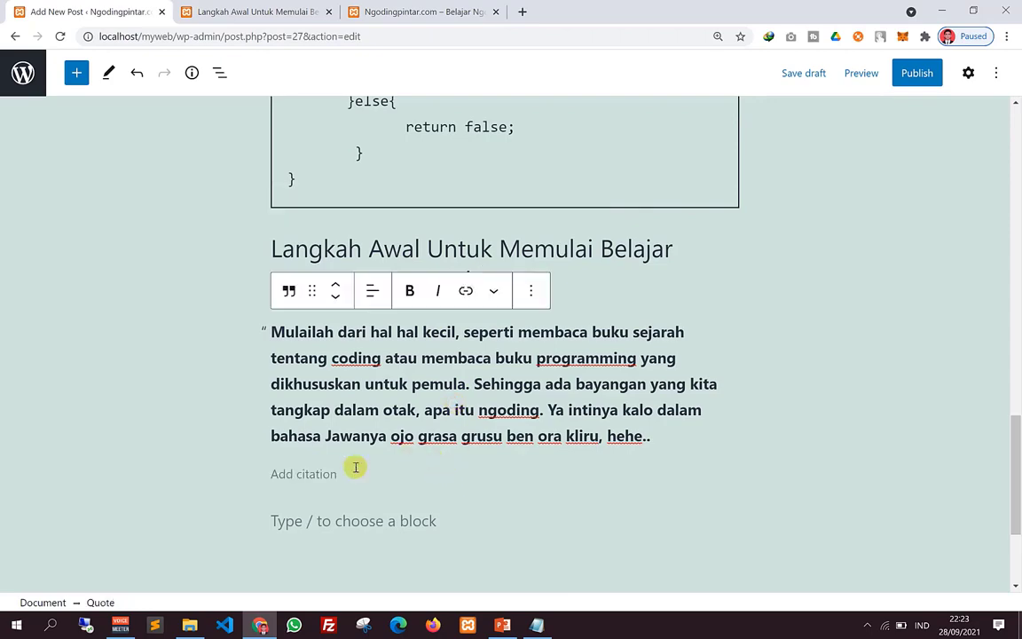
Step: Check the remaining text in isi.txt, and insert a Pullquote block directly below the heading, above the Quote block
left_click(536, 626)
scroll(338, 438, "up", 2)
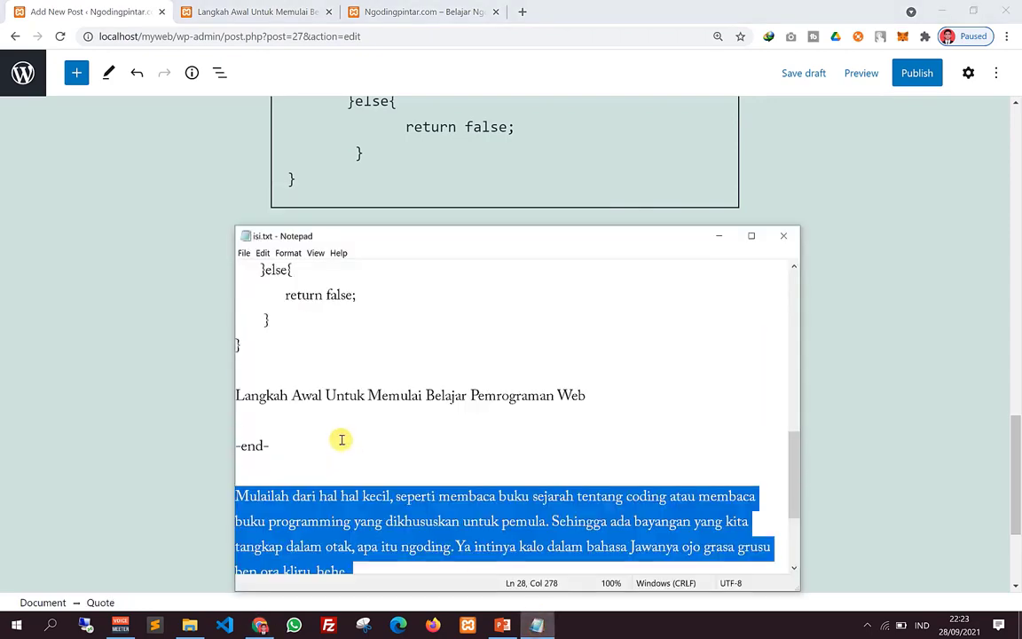
scroll(332, 439, "down", 2)
left_click(364, 221)
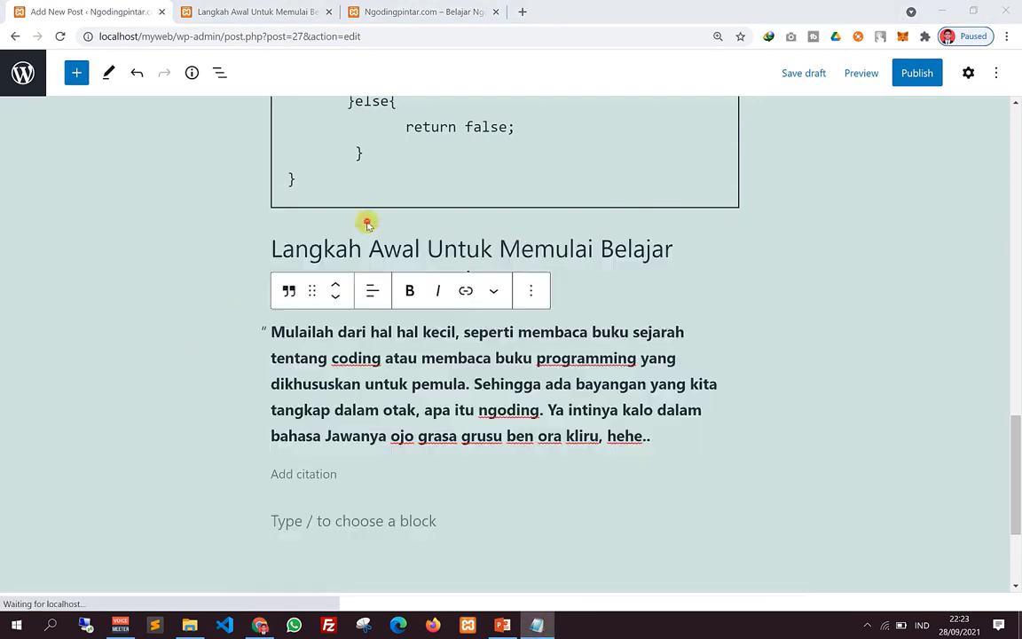
left_click(76, 75)
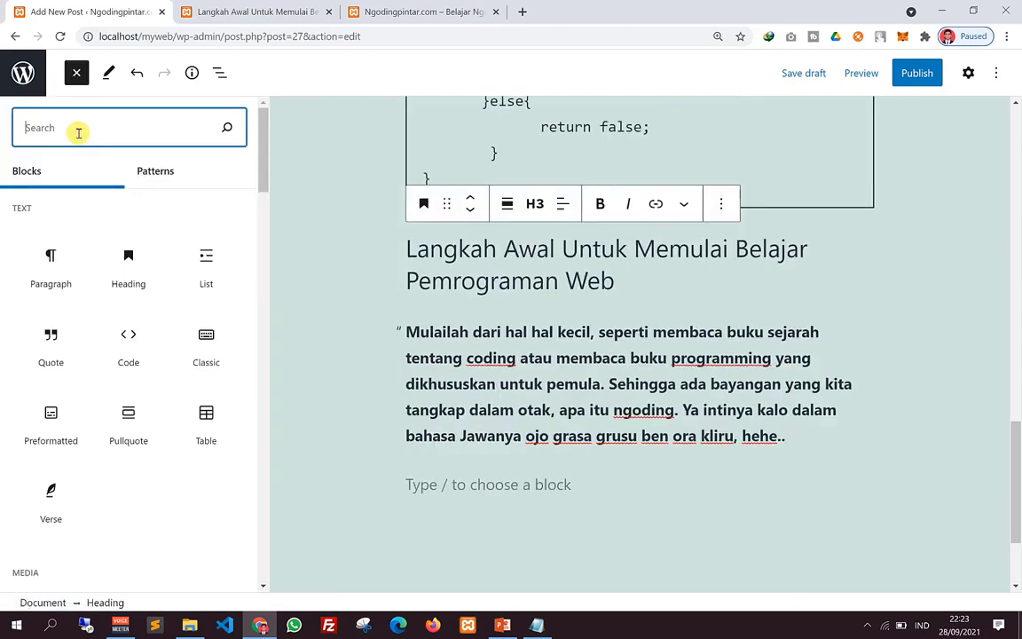
left_click(138, 415)
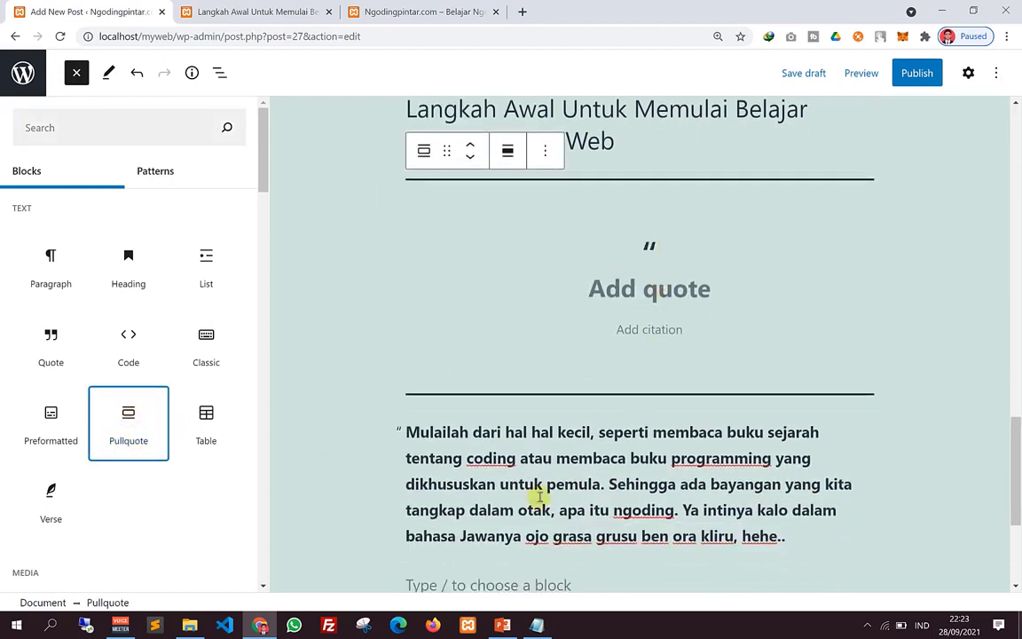
Step: Copy the closing two lines, the author credit and the "Ayok! Daftarin namamu di Dicoding" invitation, from isi.txt into the Pullquote's quote text
key("alt+Tab")
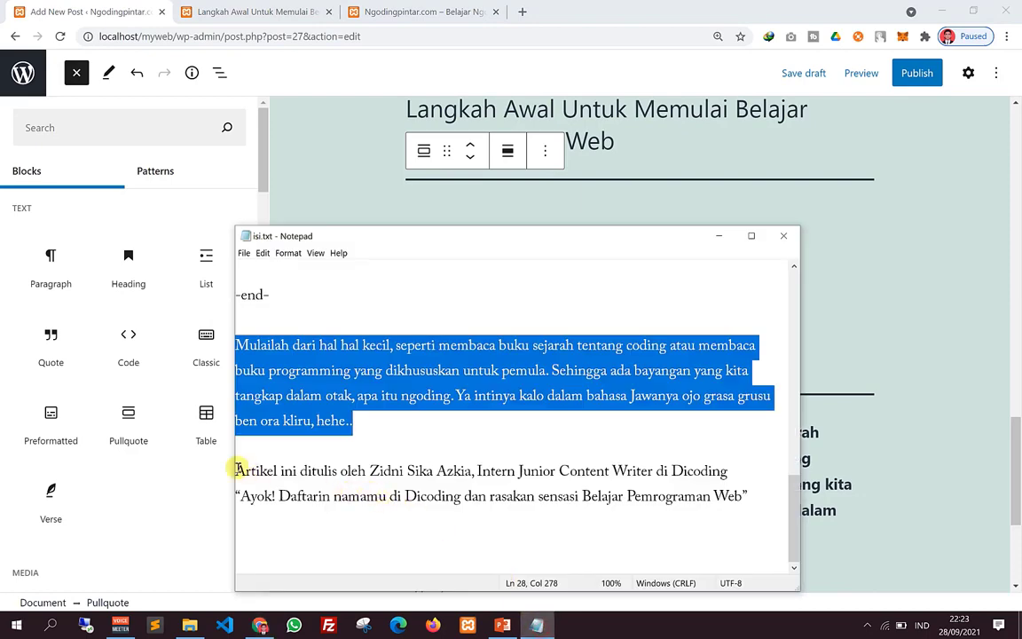
left_click_drag(238, 471, 771, 507)
left_click(888, 291)
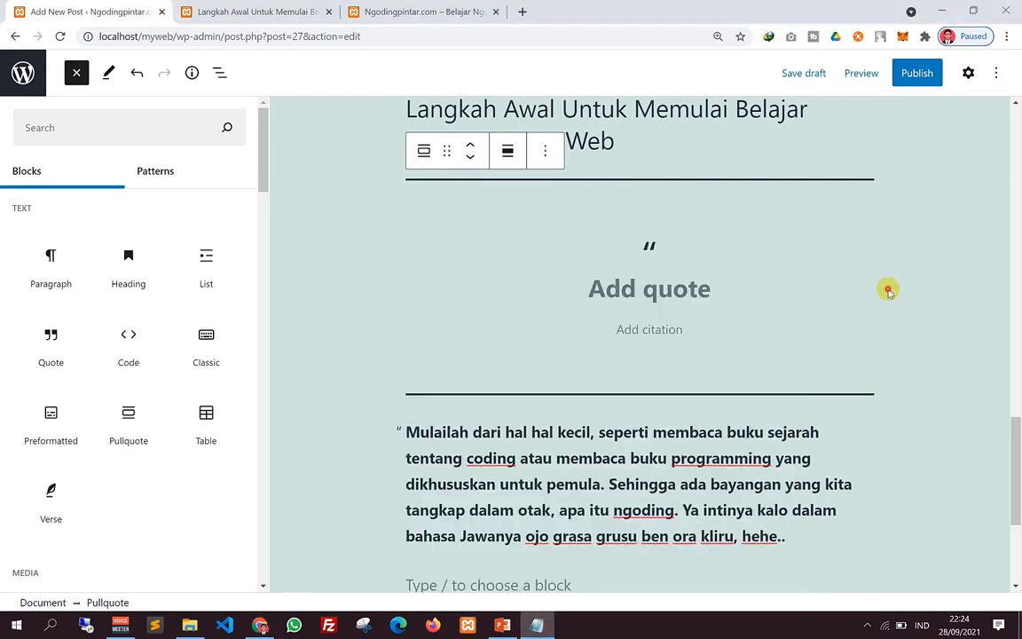
left_click(654, 271)
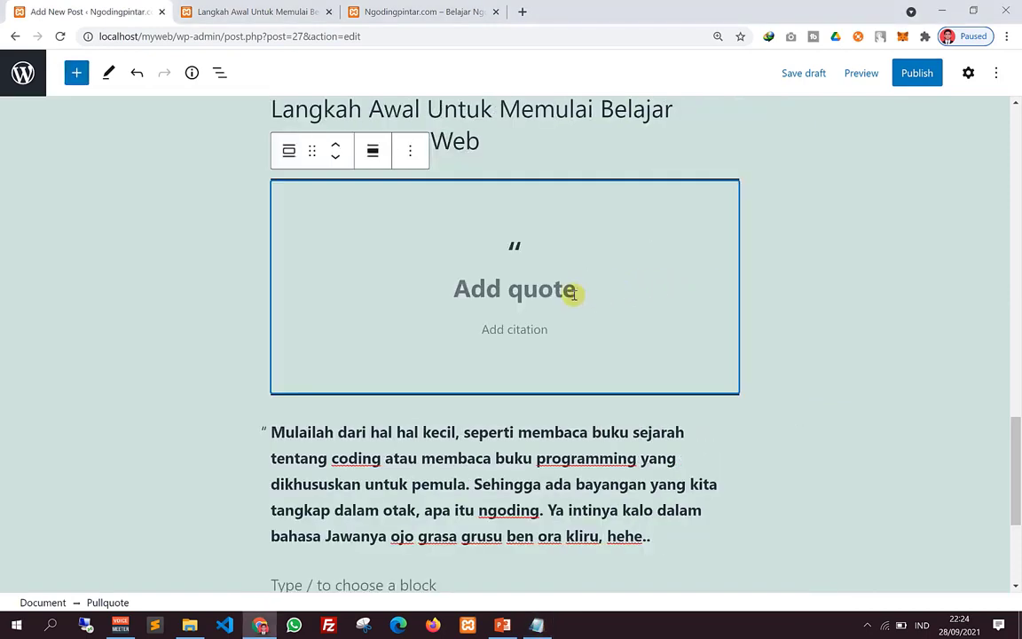
key("ctrl+v")
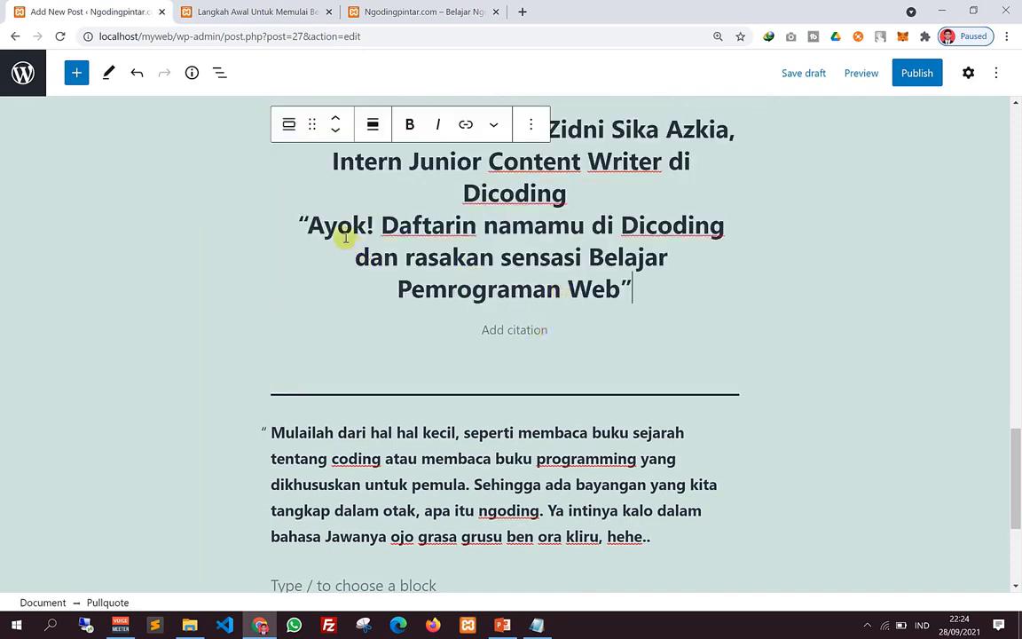
Step: Move the "Ayok! Daftarin namamu di Dicoding" invitation from the Pullquote's quote text into its citation, and remove the empty line left behind
left_click_drag(300, 215, 689, 303)
key("ctrl+c")
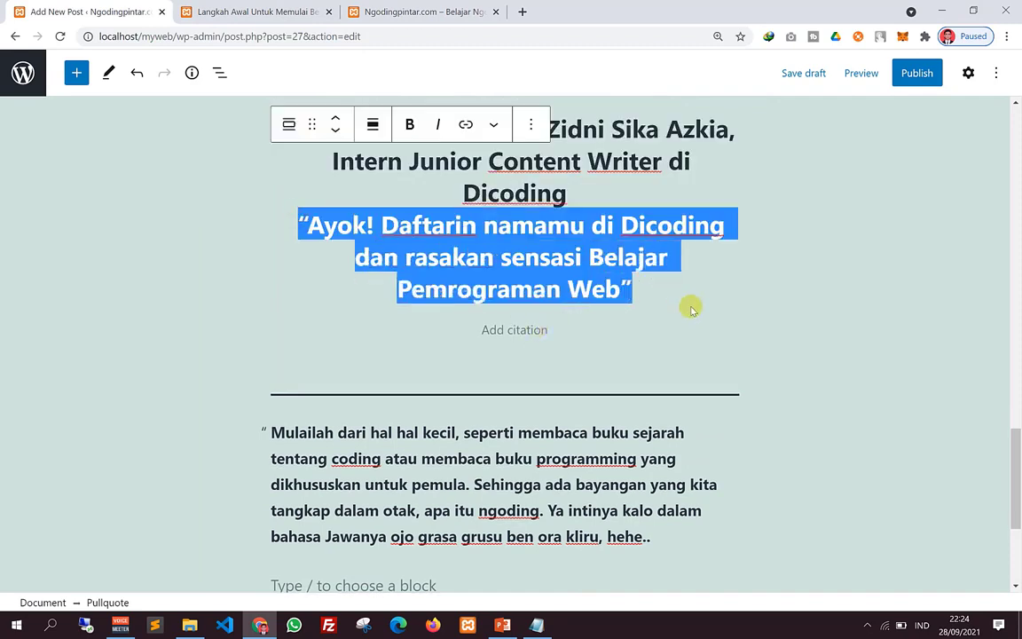
key("BackSpace")
left_click(527, 263)
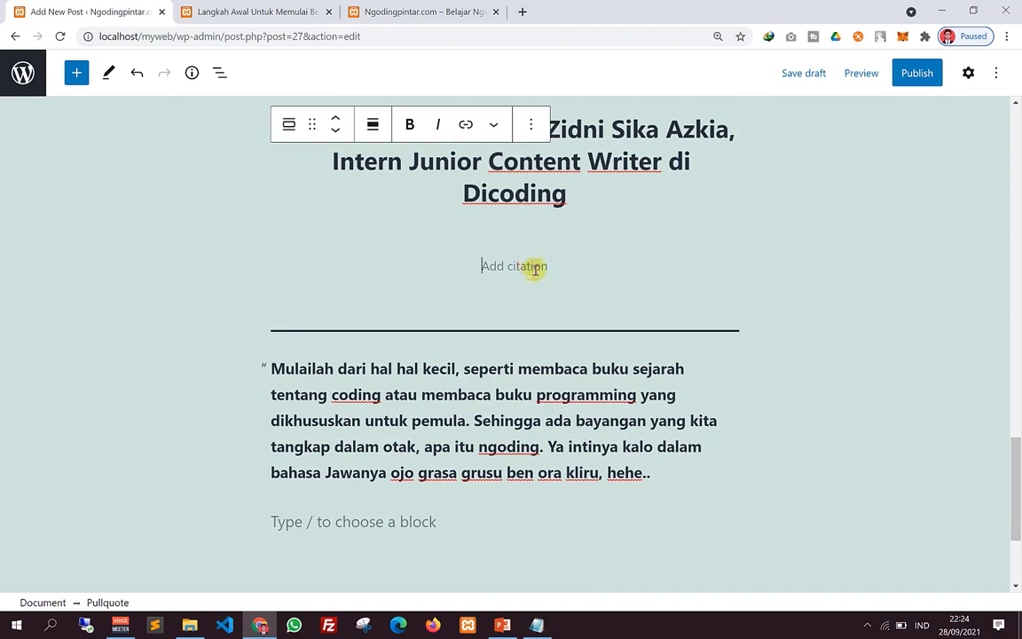
key("ctrl+v")
left_click(543, 257)
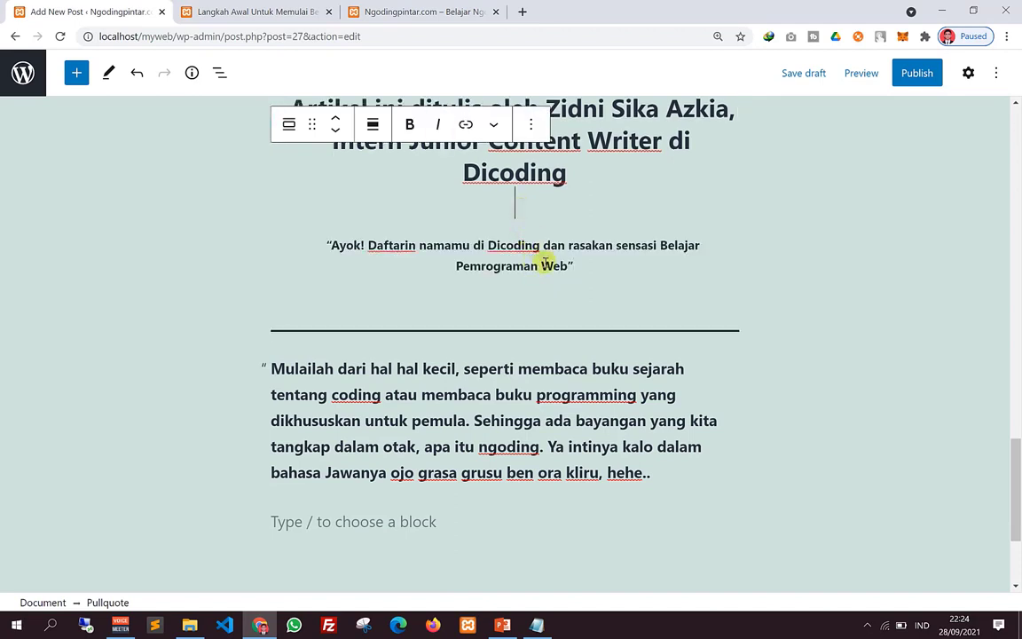
scroll(618, 377, "up", 3)
key("BackSpace")
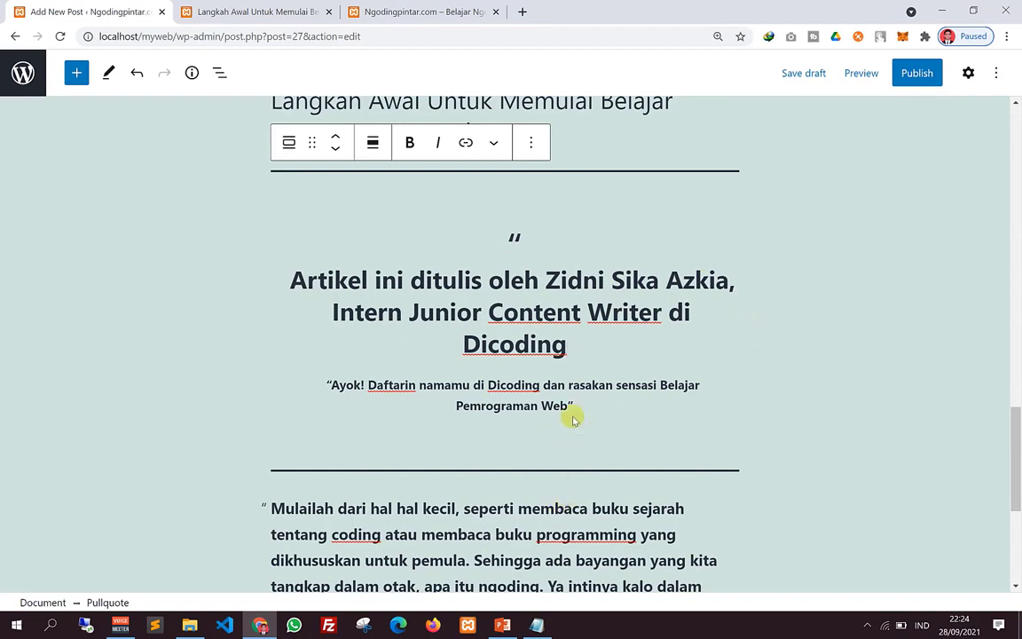
Step: Review the end of the post and move the Pullquote block below the "Mulailah dari hal hal kecil" Quote block
scroll(736, 399, "down", 3)
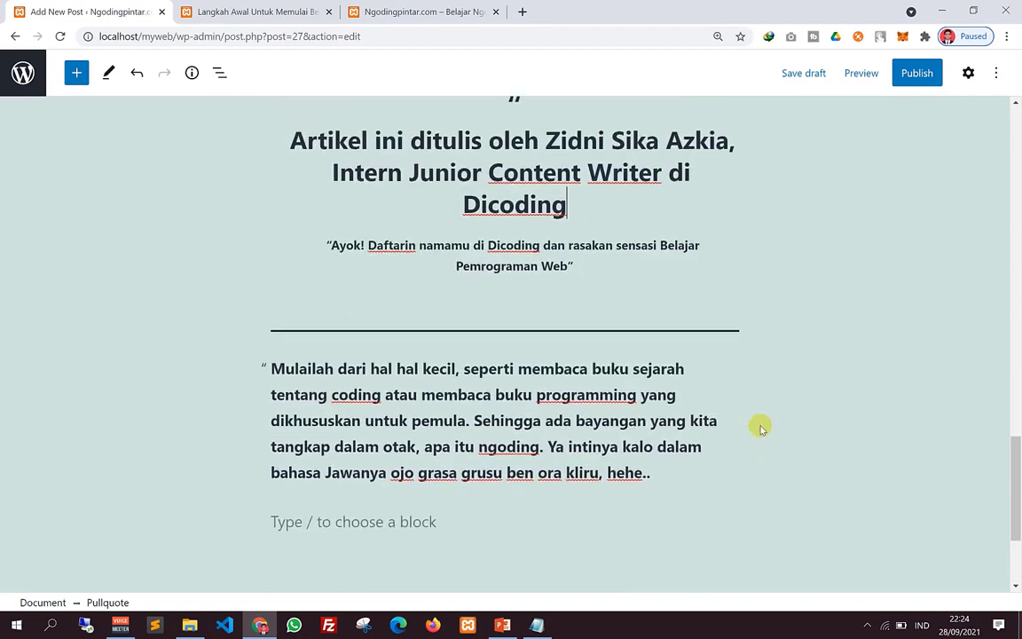
scroll(537, 430, "down", 4)
left_click(543, 341)
scroll(623, 353, "up", 3)
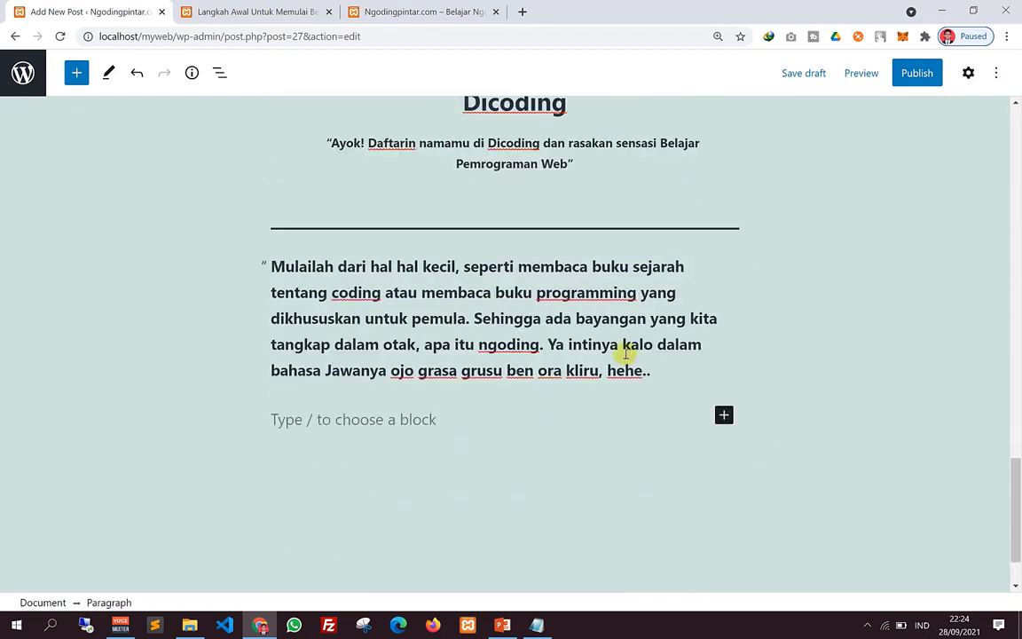
scroll(721, 333, "up", 4)
scroll(611, 319, "down", 2)
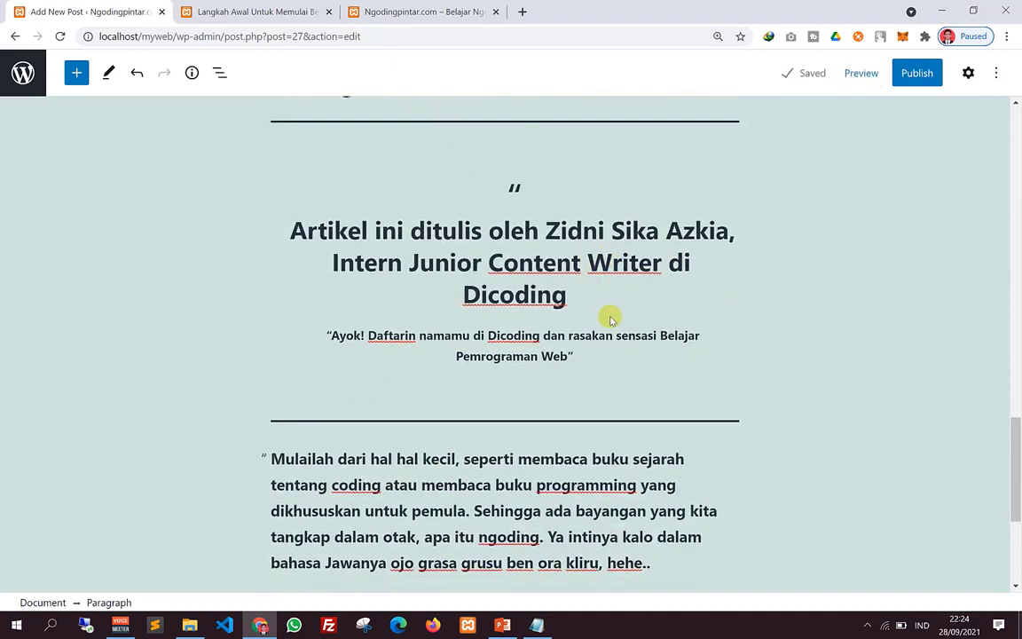
scroll(611, 318, "up", 4)
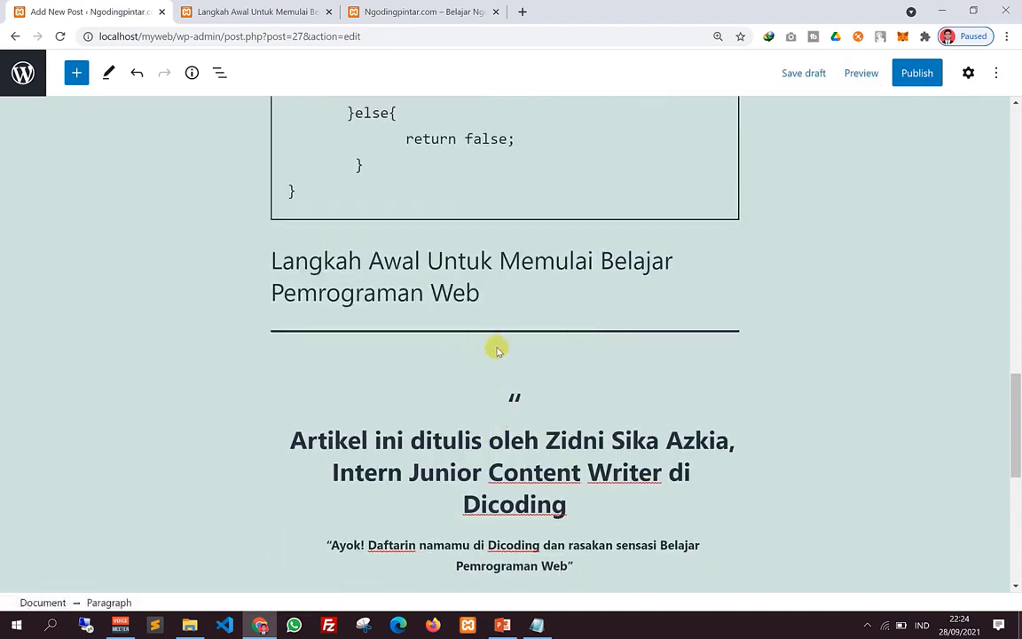
scroll(524, 346, "down", 3)
left_click(520, 328)
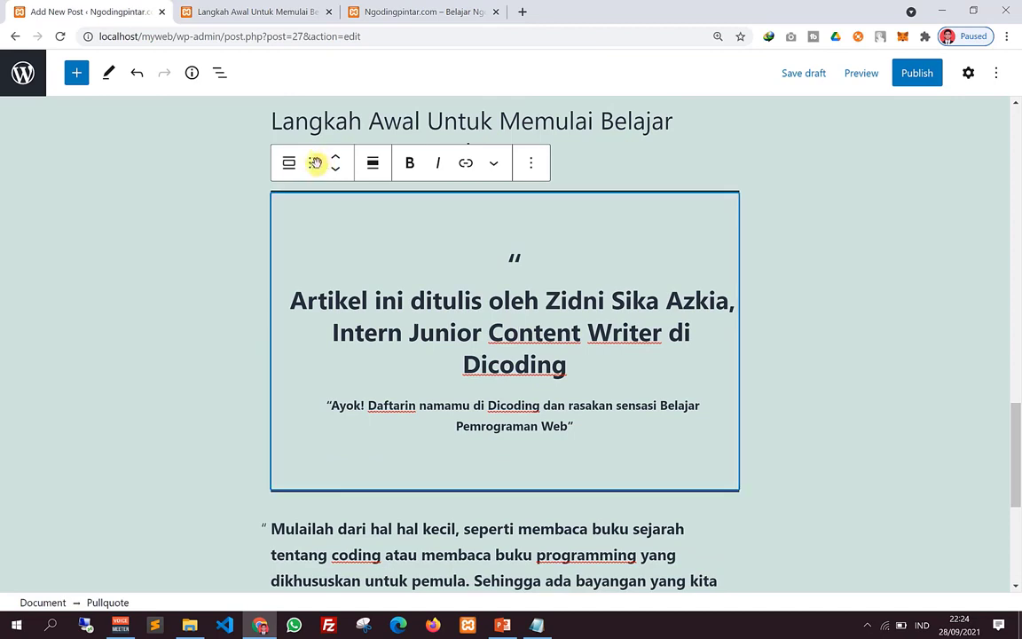
left_click_drag(319, 232, 311, 341)
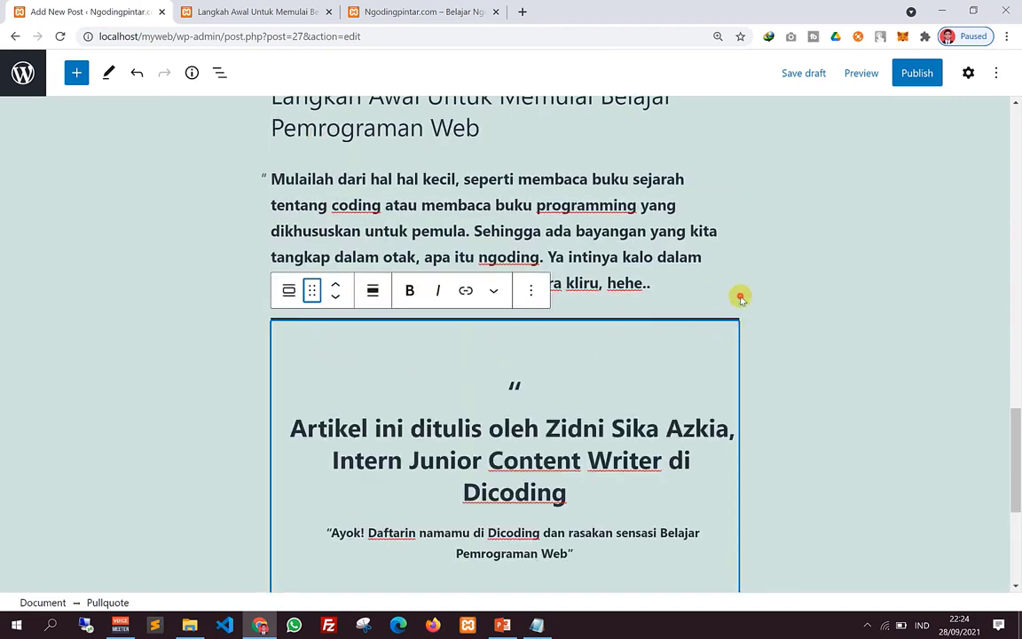
Step: Preview the post in a new tab, look through the whole page, and return to the editor
left_click(859, 74)
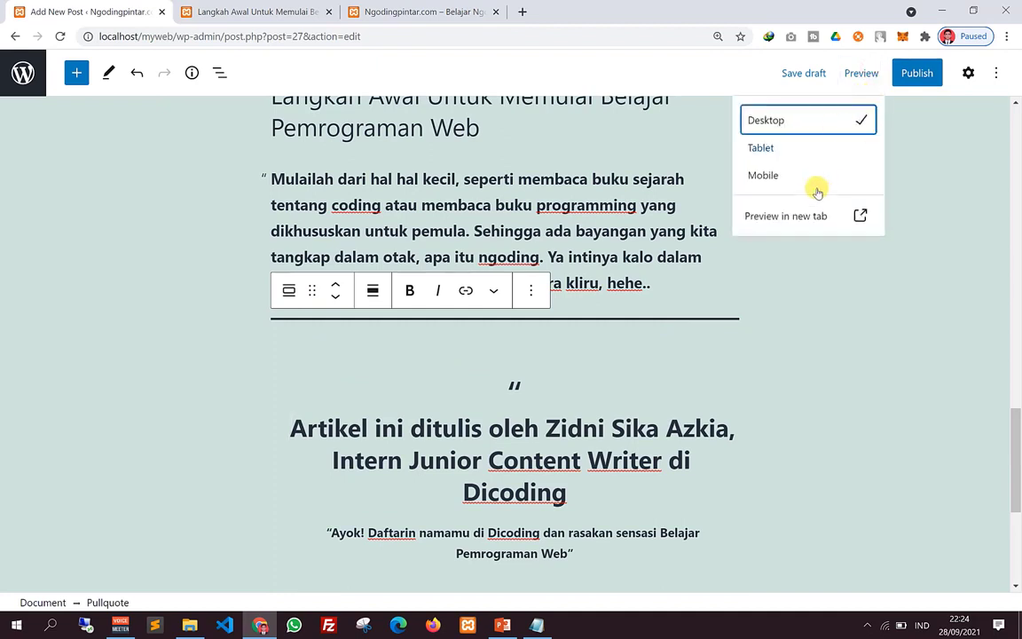
left_click(790, 216)
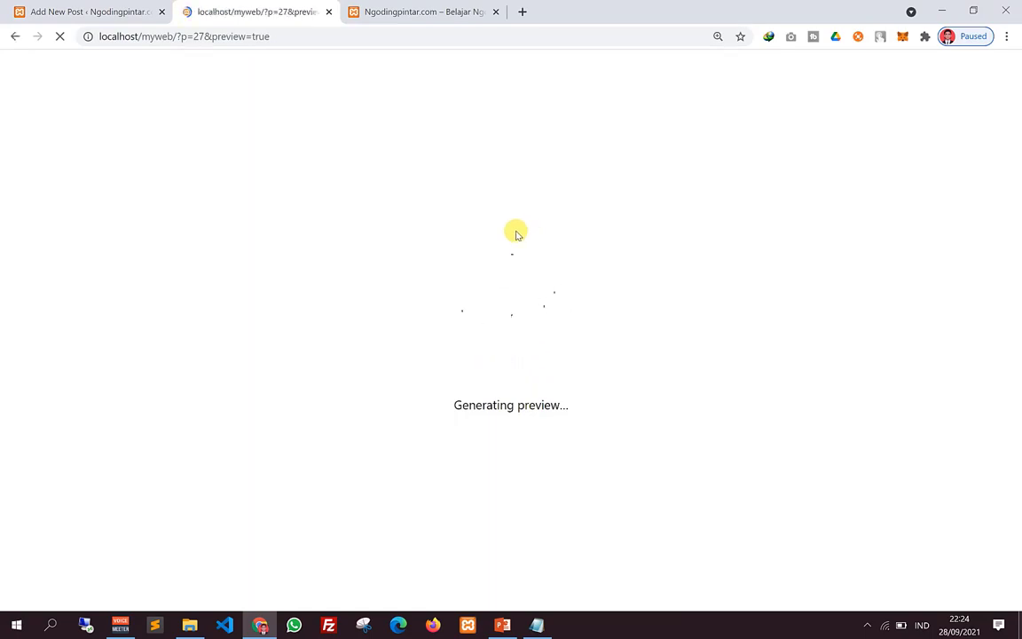
scroll(516, 315, "down", 20)
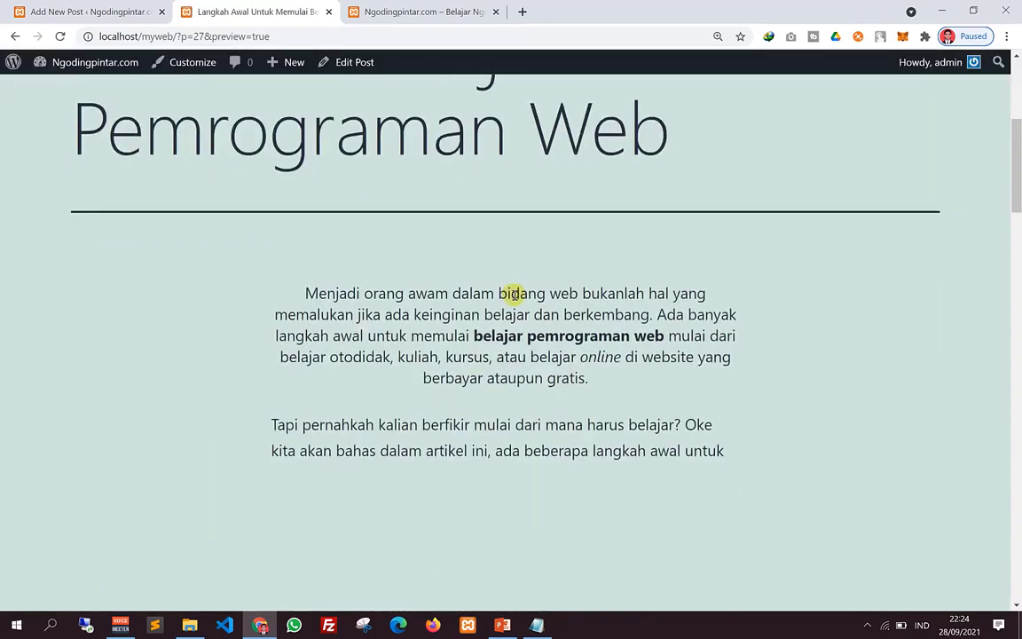
scroll(511, 337, "down", 5)
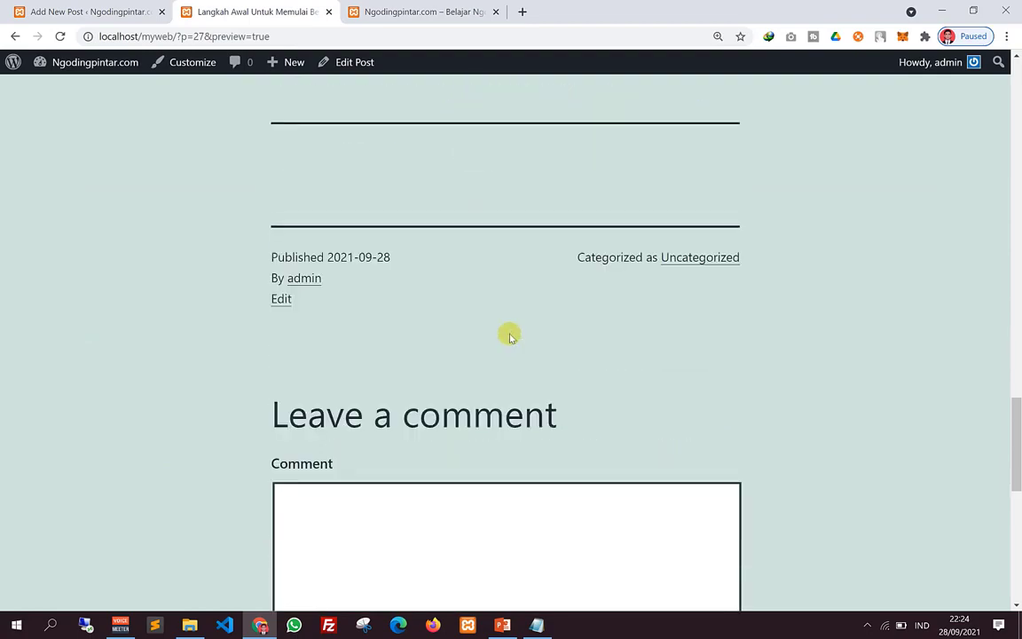
scroll(506, 324, "up", 20)
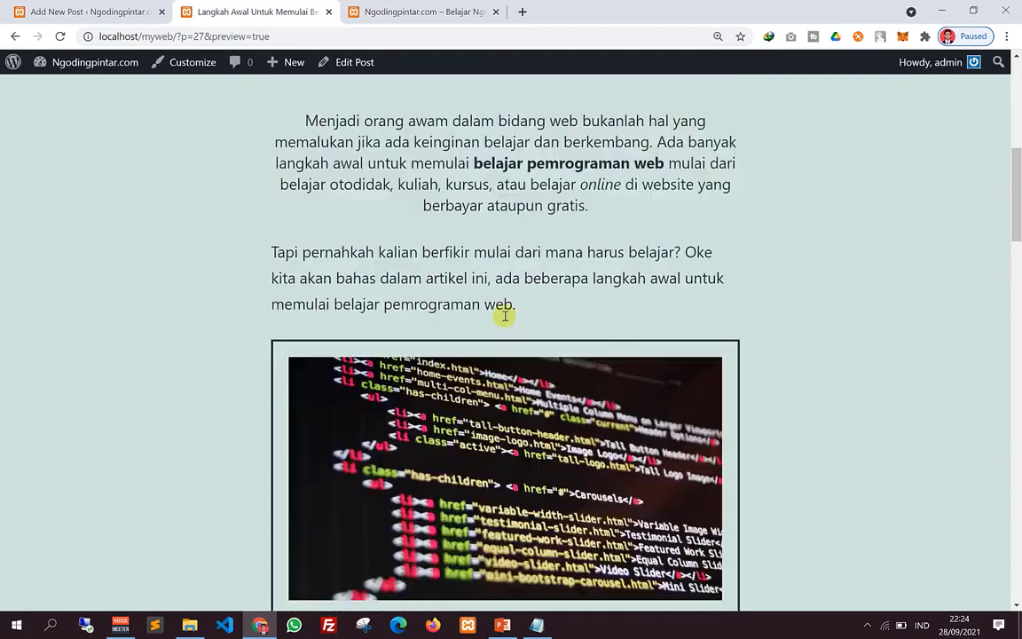
scroll(498, 319, "down", 5)
left_click(133, 11)
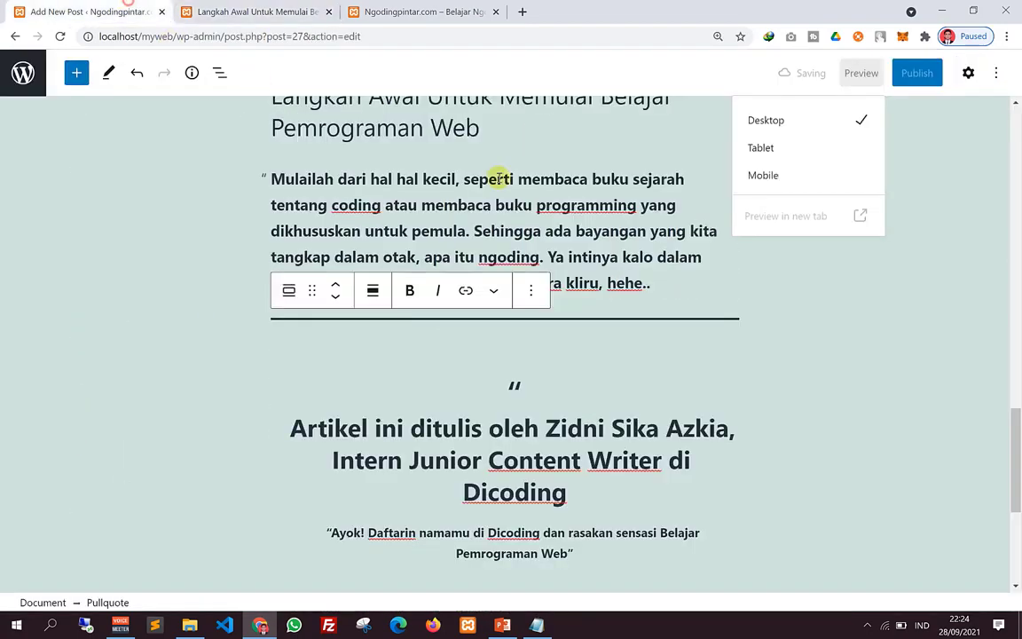
Step: Open the post settings and examine the block settings, the status and visibility options, and the available post formats
left_click(672, 275)
scroll(674, 320, "up", 15)
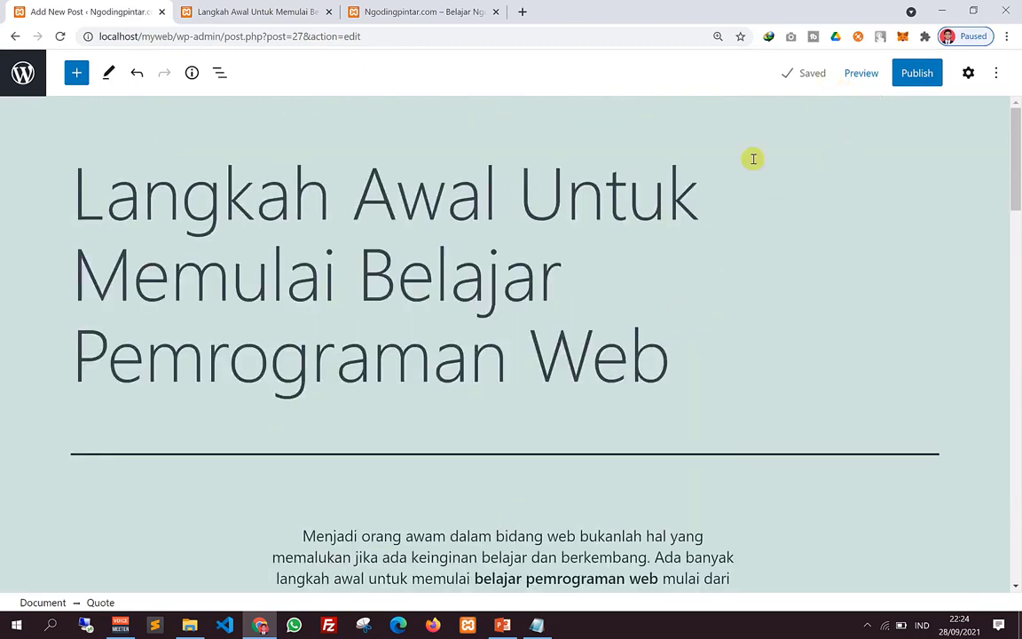
left_click(469, 342)
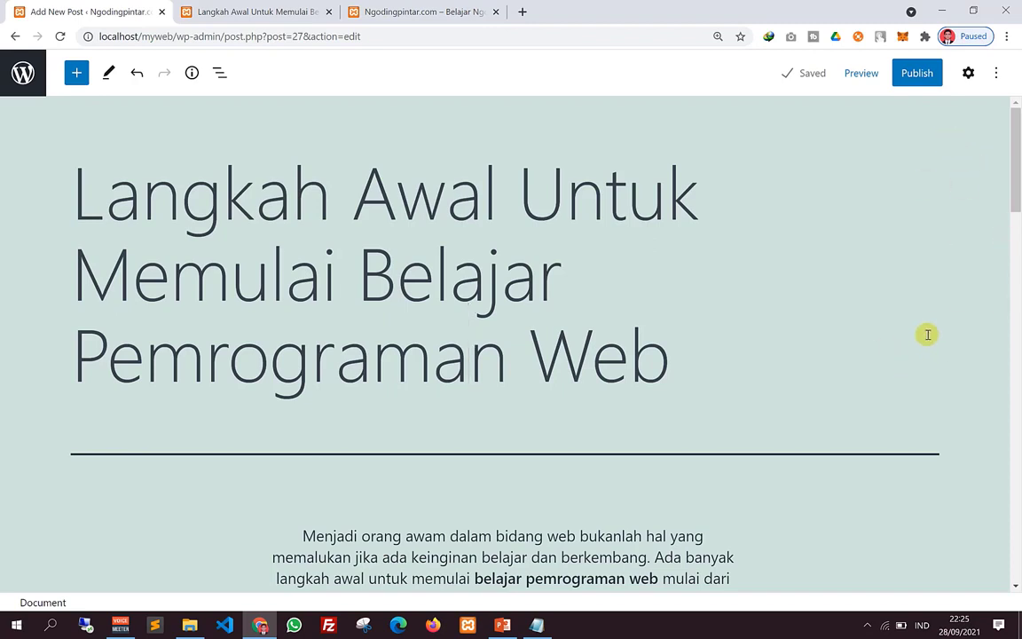
left_click(968, 72)
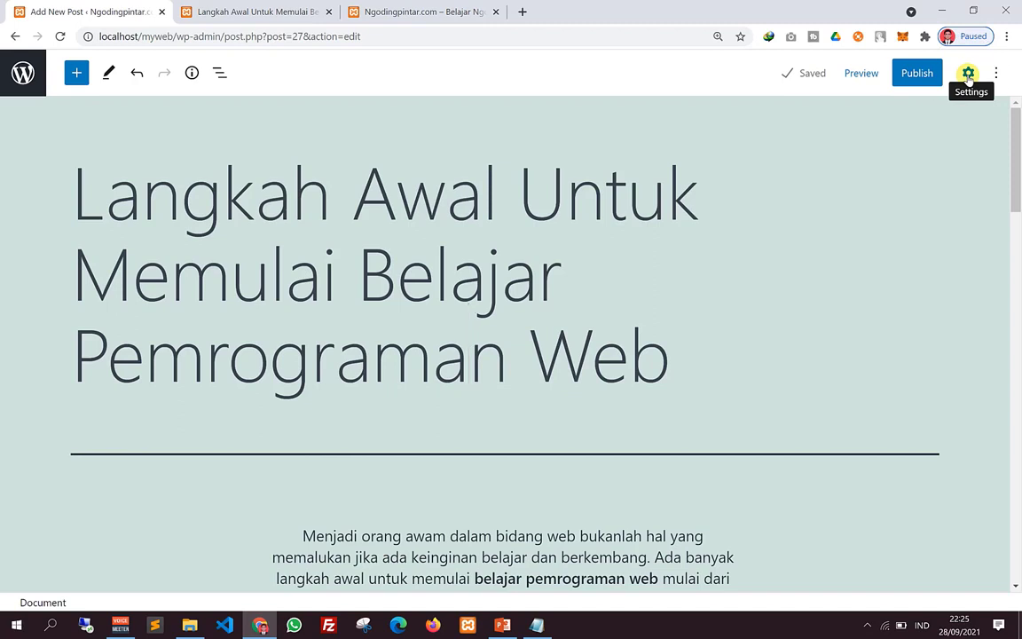
left_click(968, 73)
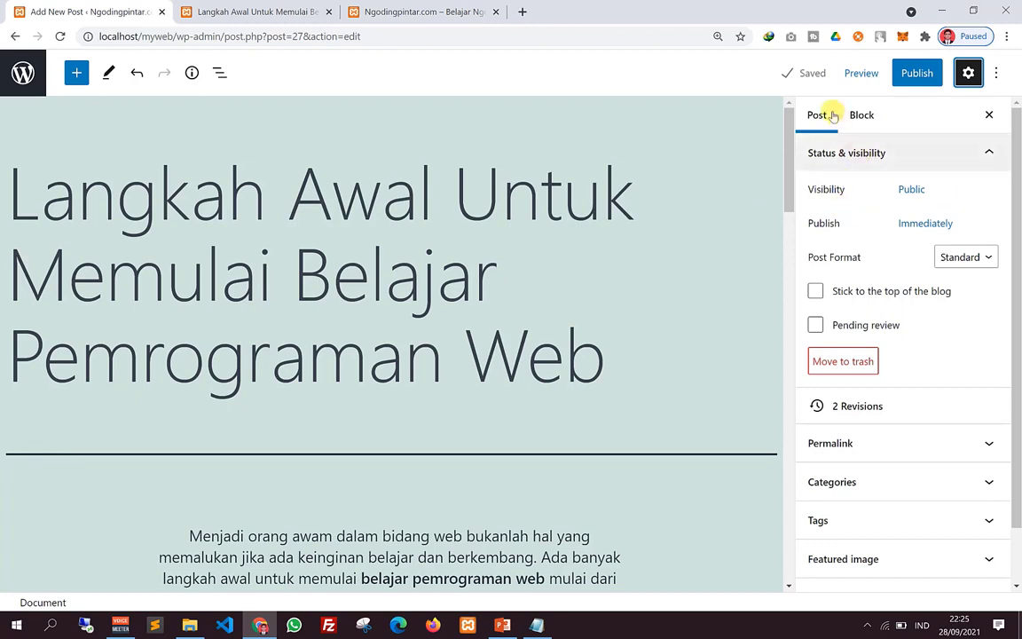
left_click(861, 117)
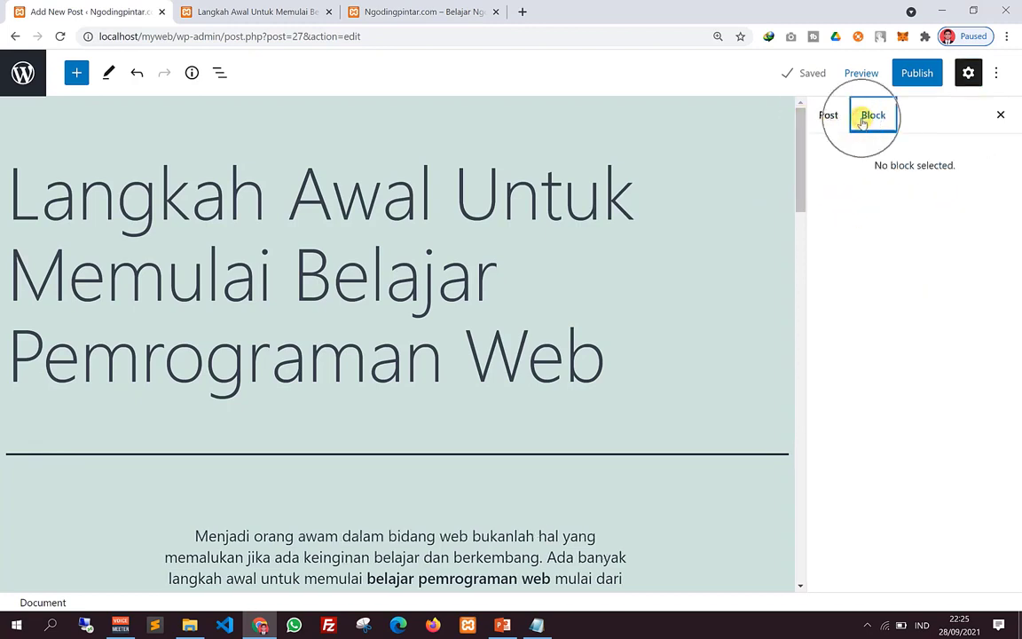
left_click(821, 117)
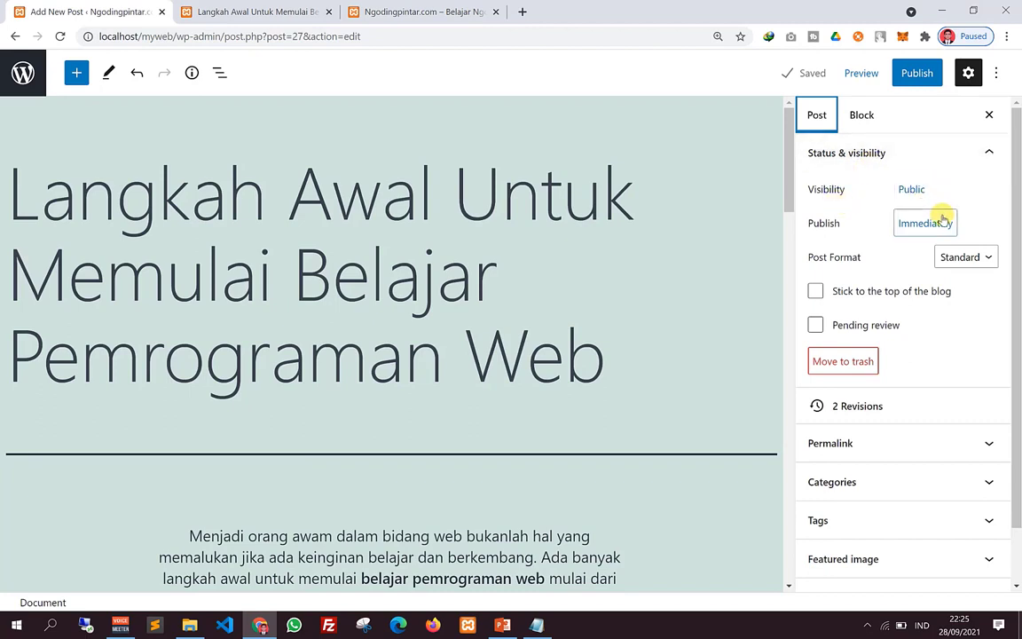
scroll(923, 226, "down", 2)
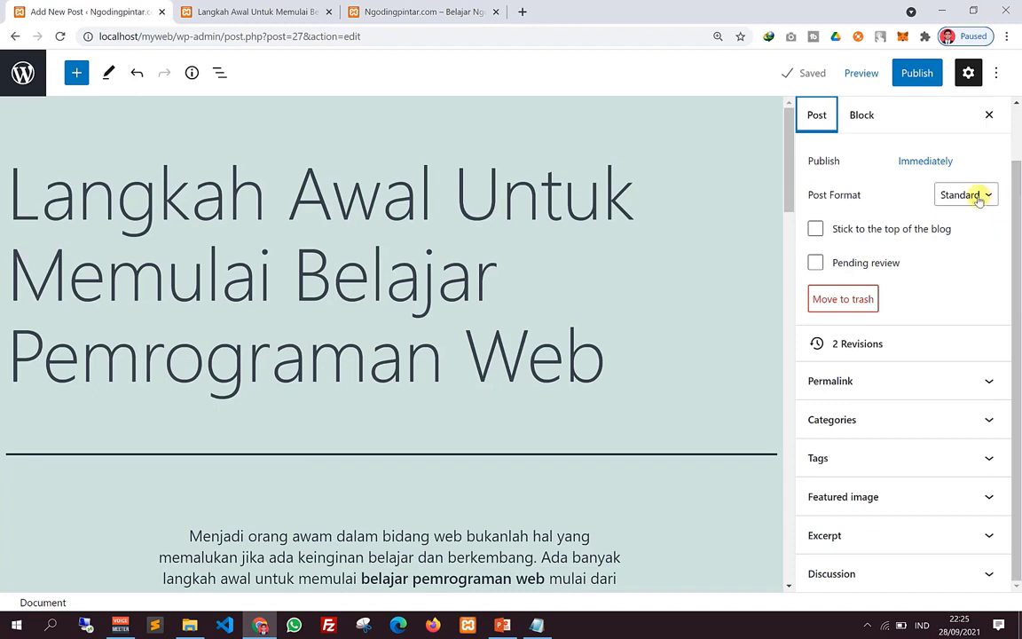
left_click(978, 196)
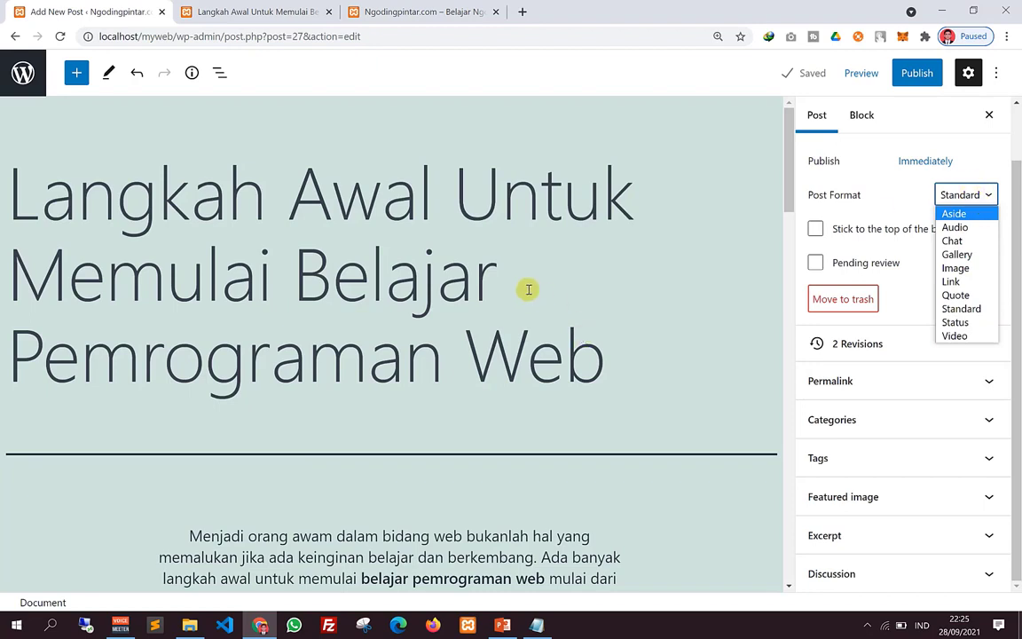
left_click(963, 192)
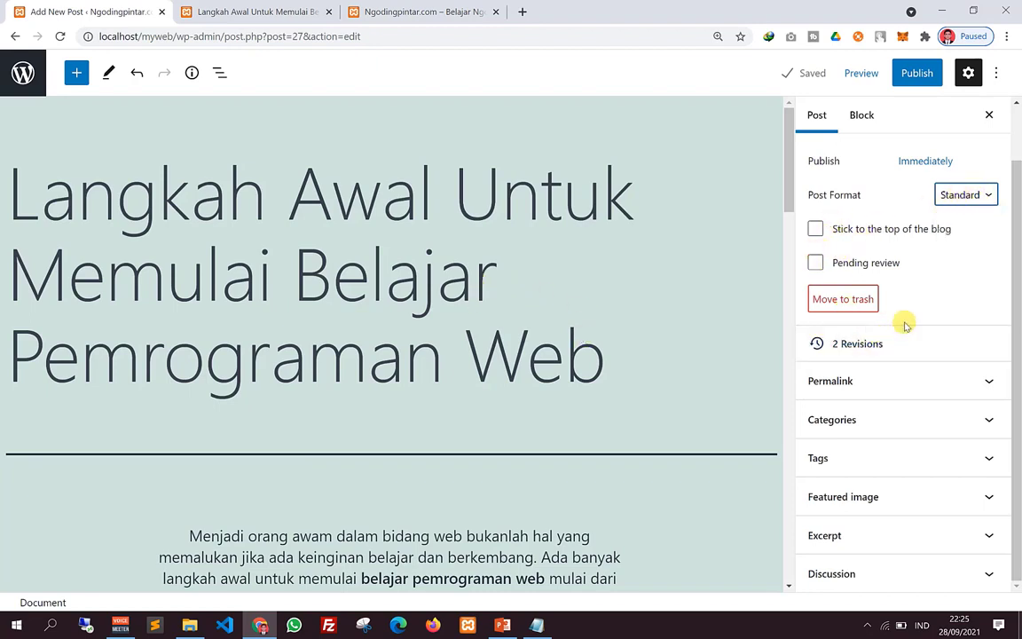
Step: Expand the post's permalink settings and examine the full URL slug
left_click(981, 379)
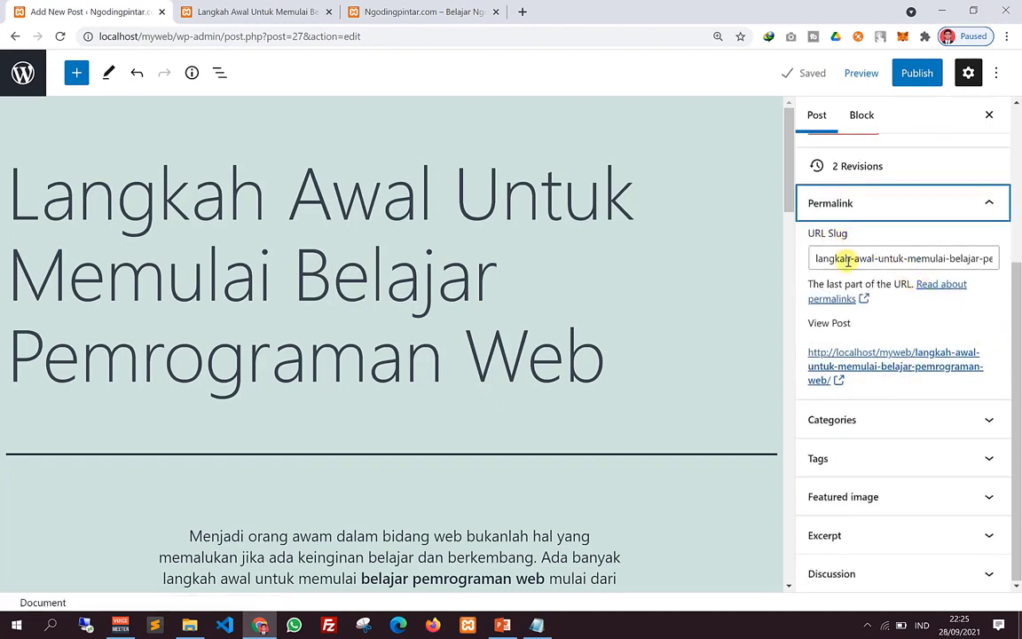
left_click_drag(847, 258, 1012, 256)
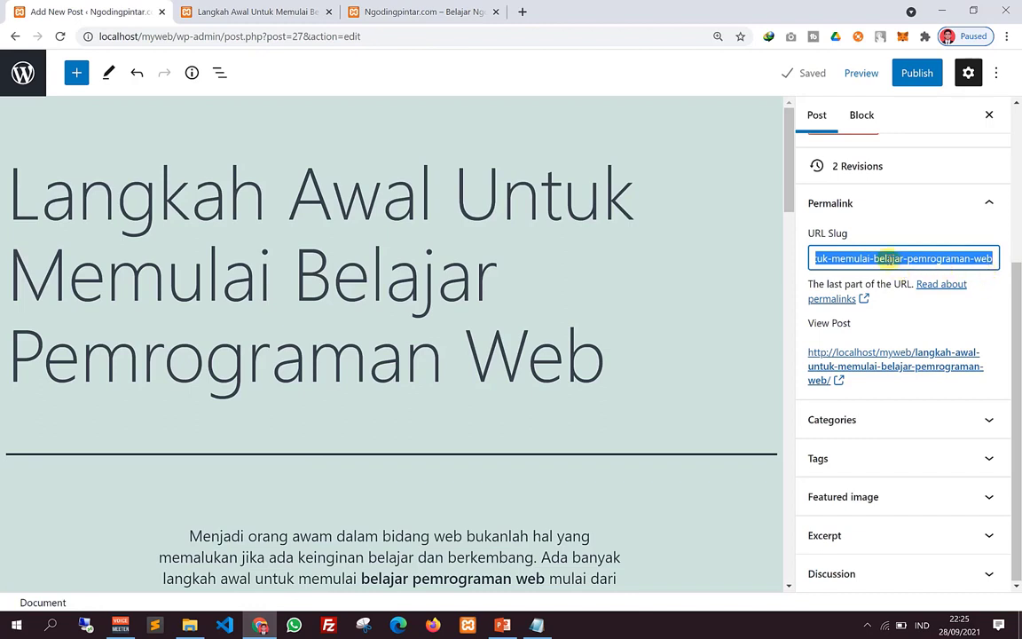
left_click_drag(890, 261, 872, 248)
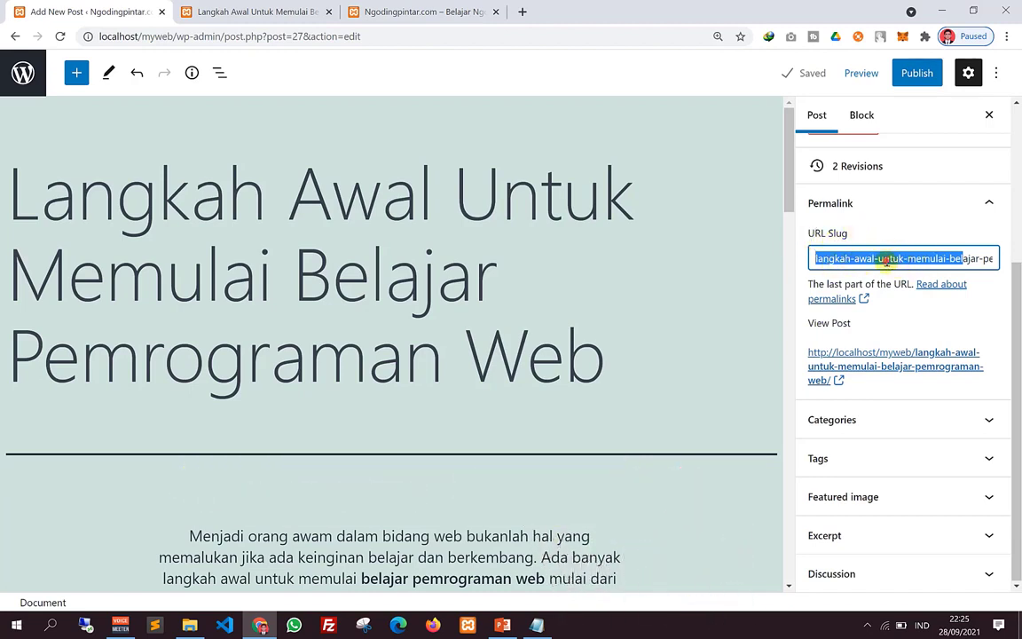
left_click_drag(843, 258, 1019, 255)
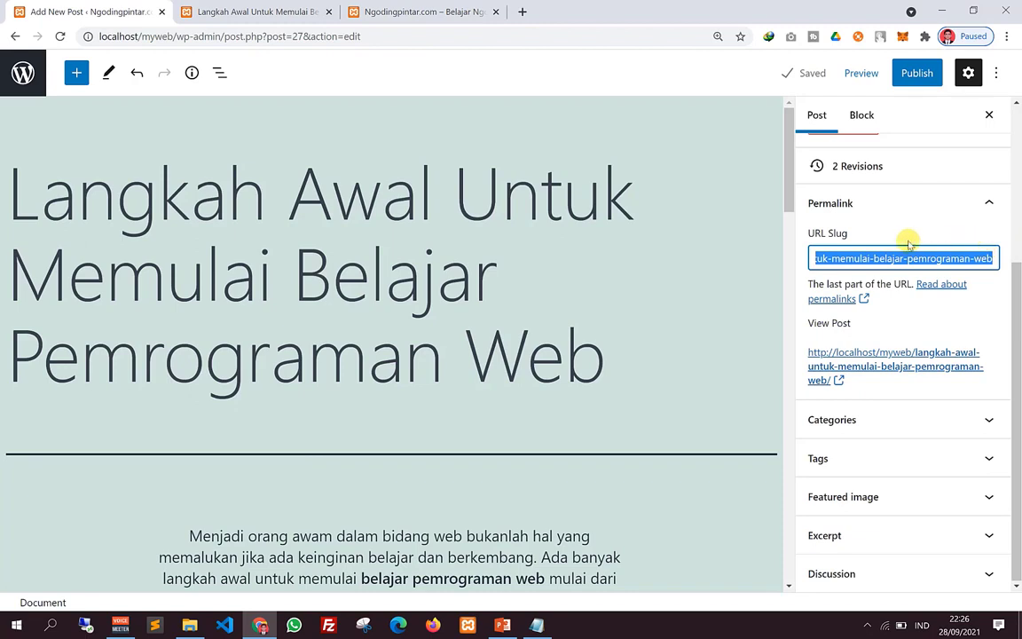
Step: Assign the post to the Artikel category and remove it from Uncategorized
left_click(986, 422)
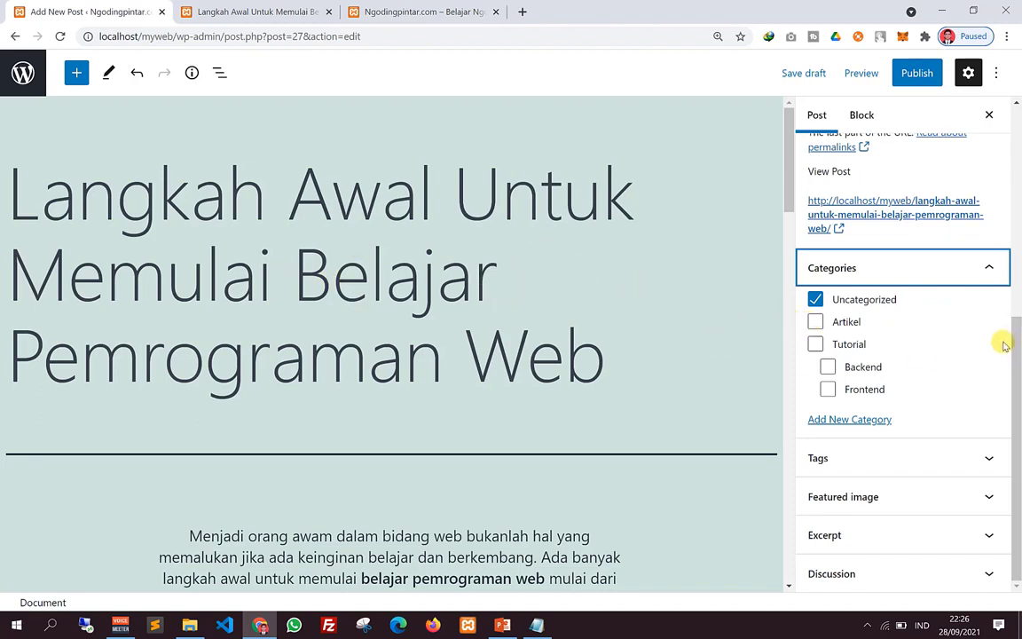
left_click(815, 322)
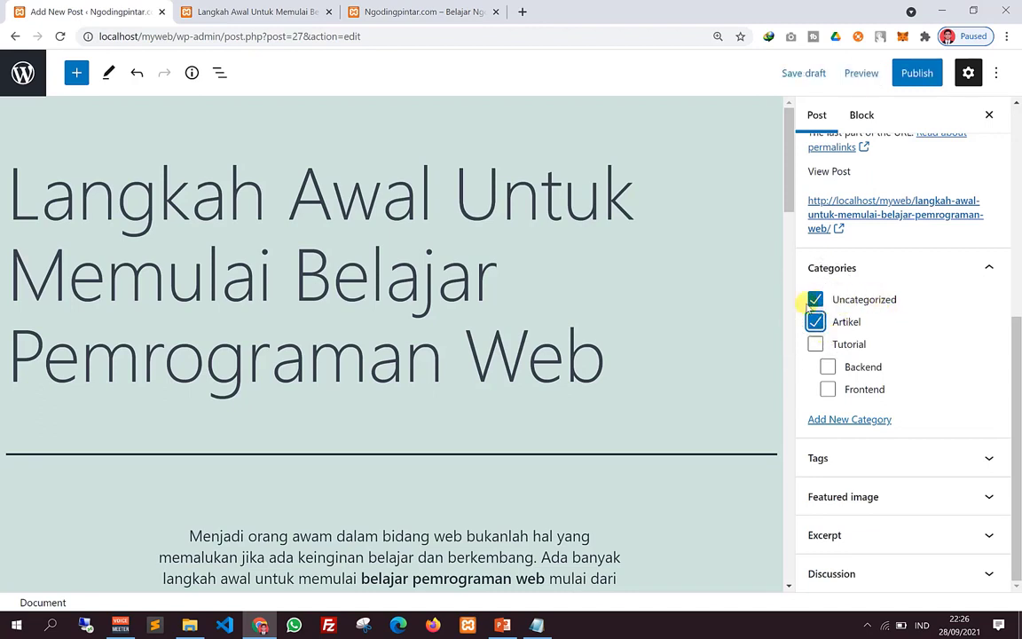
left_click(815, 300)
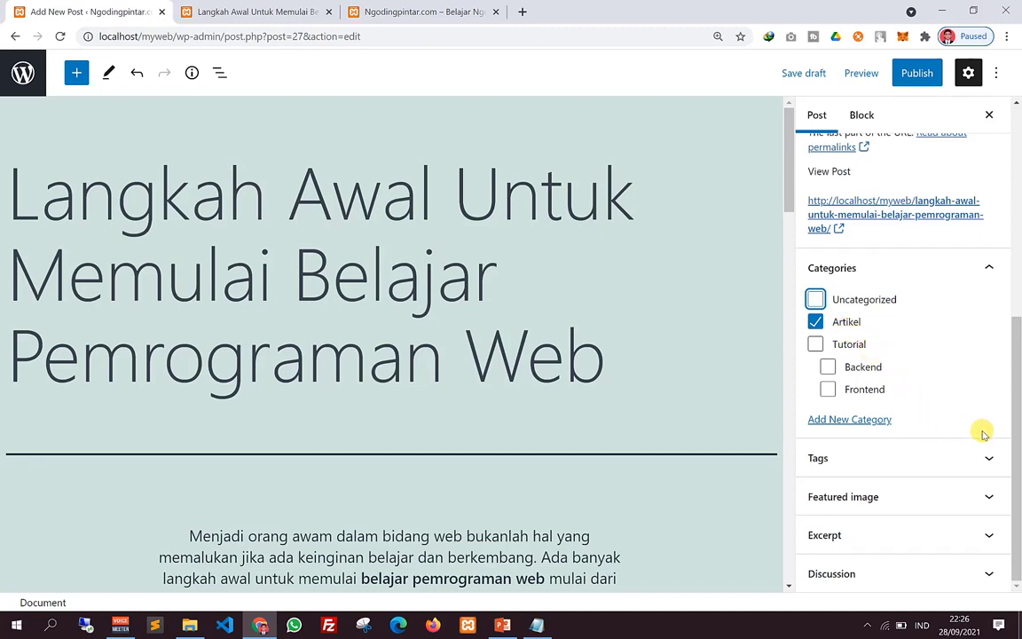
Step: Add the tags belajar web, pemrograman web, web, php and wordpress to the post
left_click(986, 460)
left_click(901, 427)
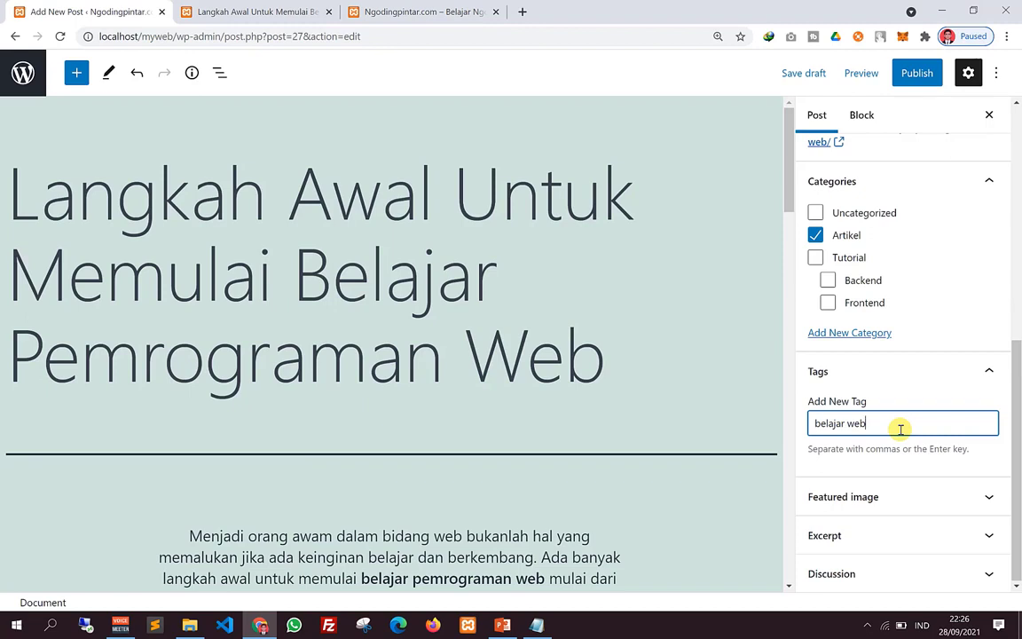
key("Return")
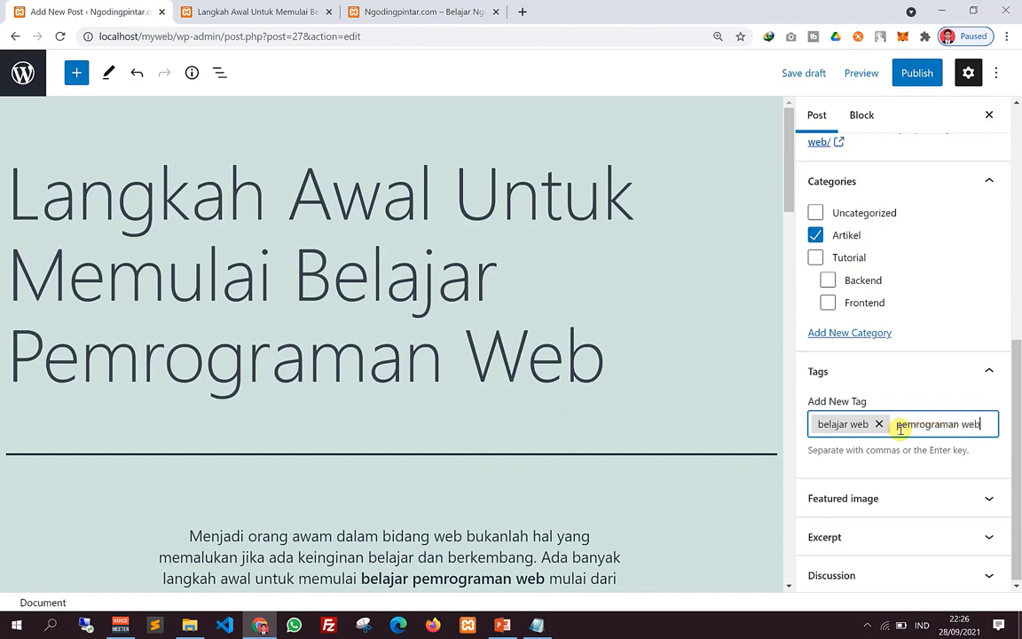
key("Return")
type("web")
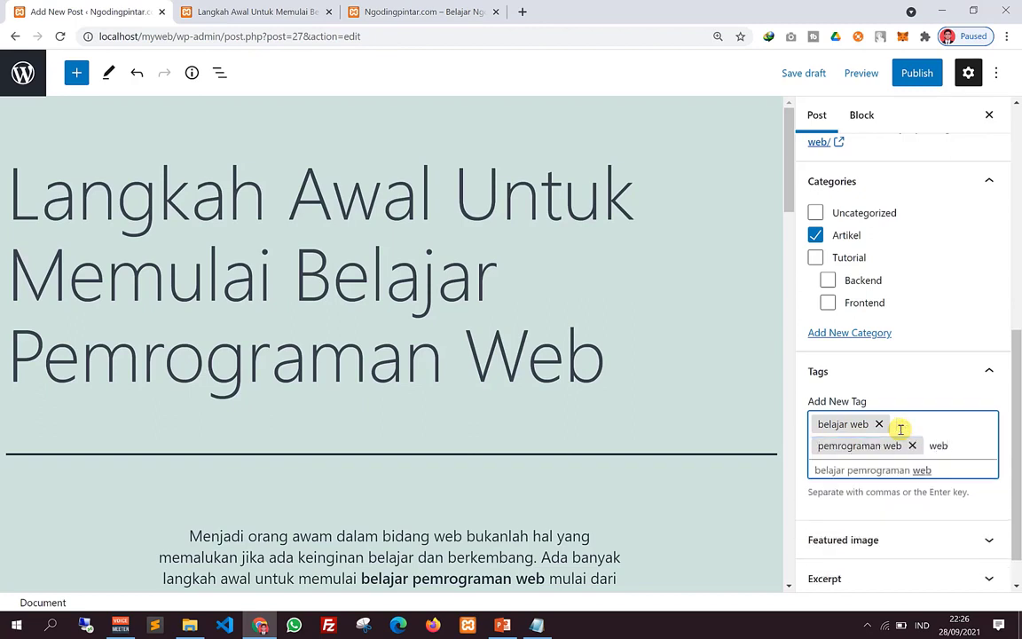
key("Return")
type("php")
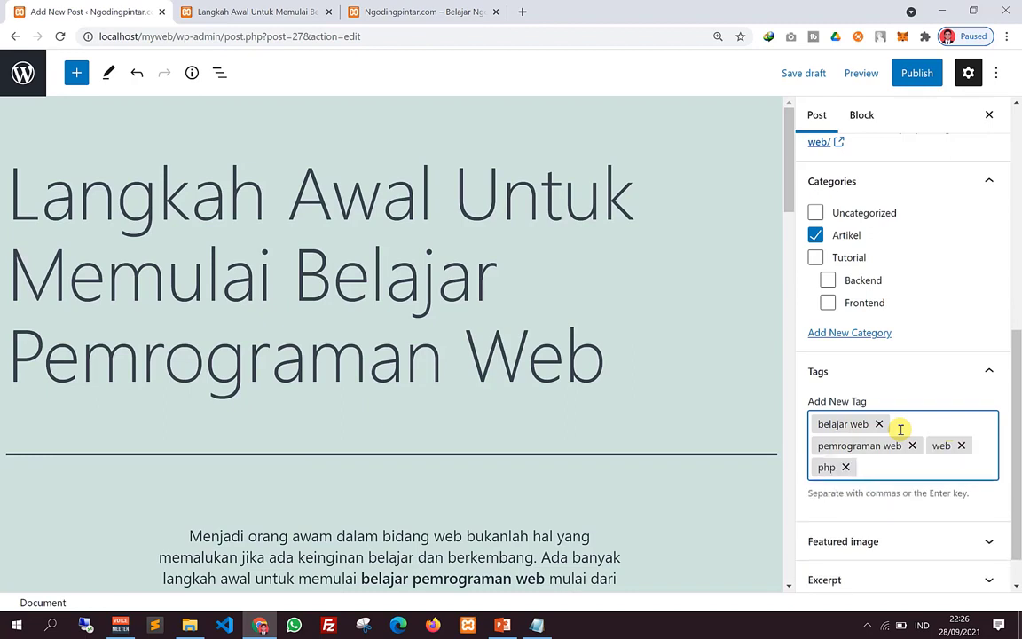
key("Return")
type("wordpress")
key("Return")
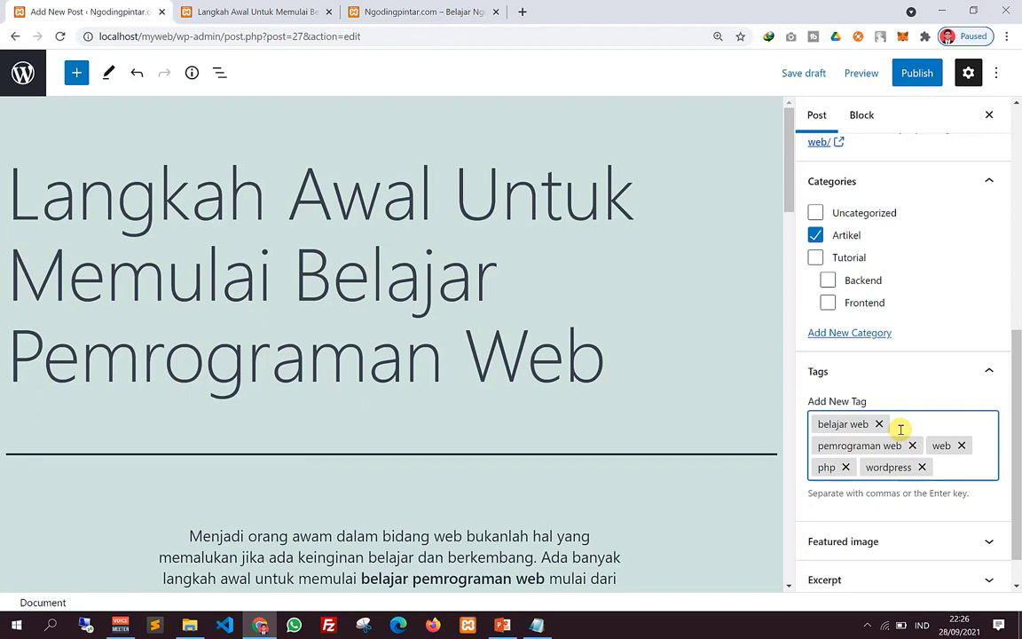
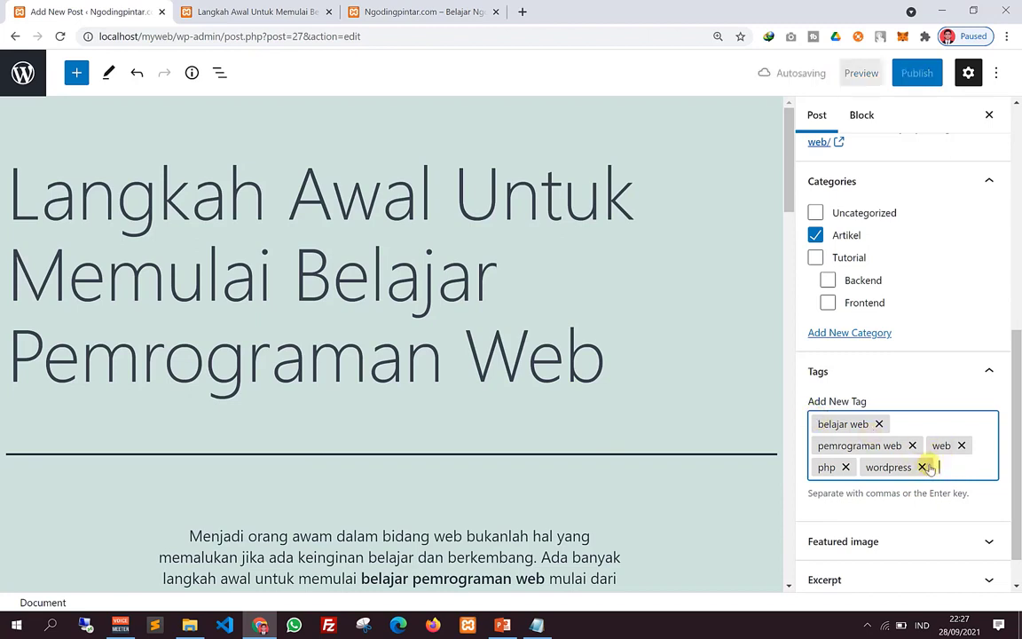
Step: Upload code-1076536_1920.jpg from the Artikel 1 folder and set it as the post's featured image
scroll(942, 492, "down", 1)
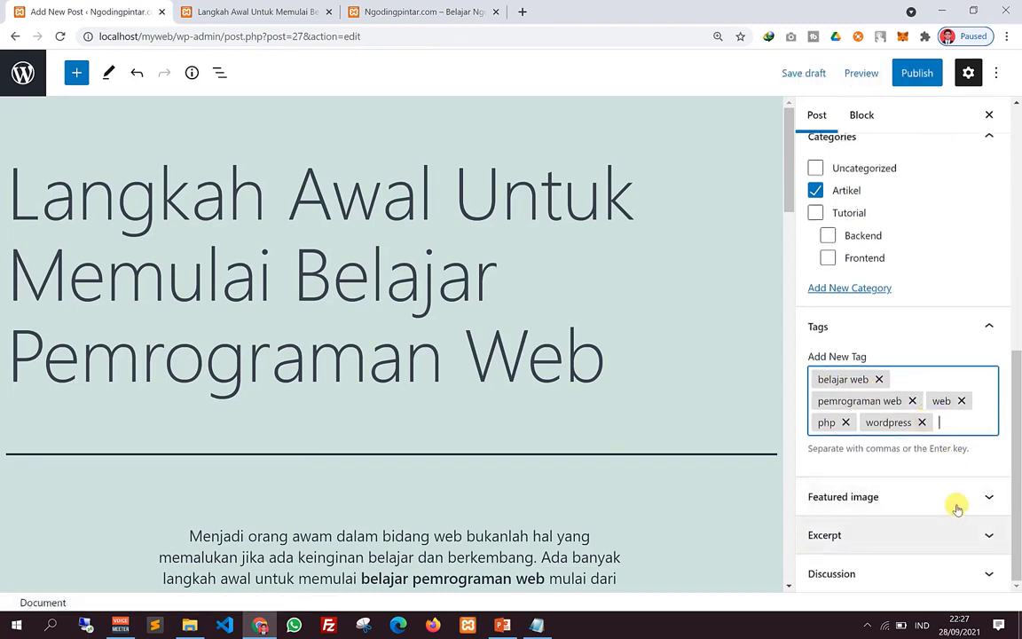
left_click(950, 499)
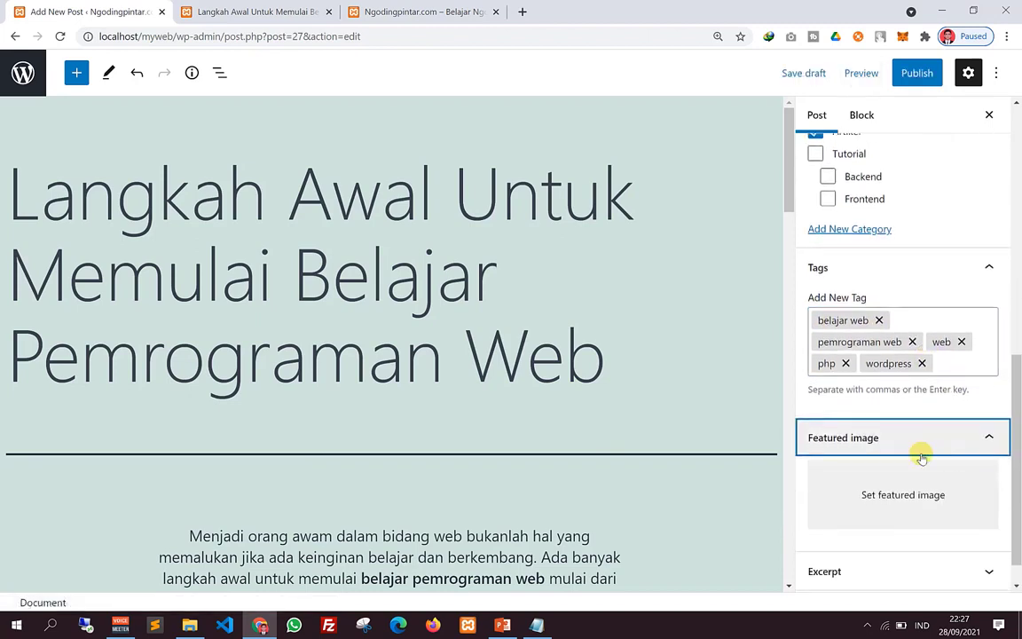
left_click(885, 454)
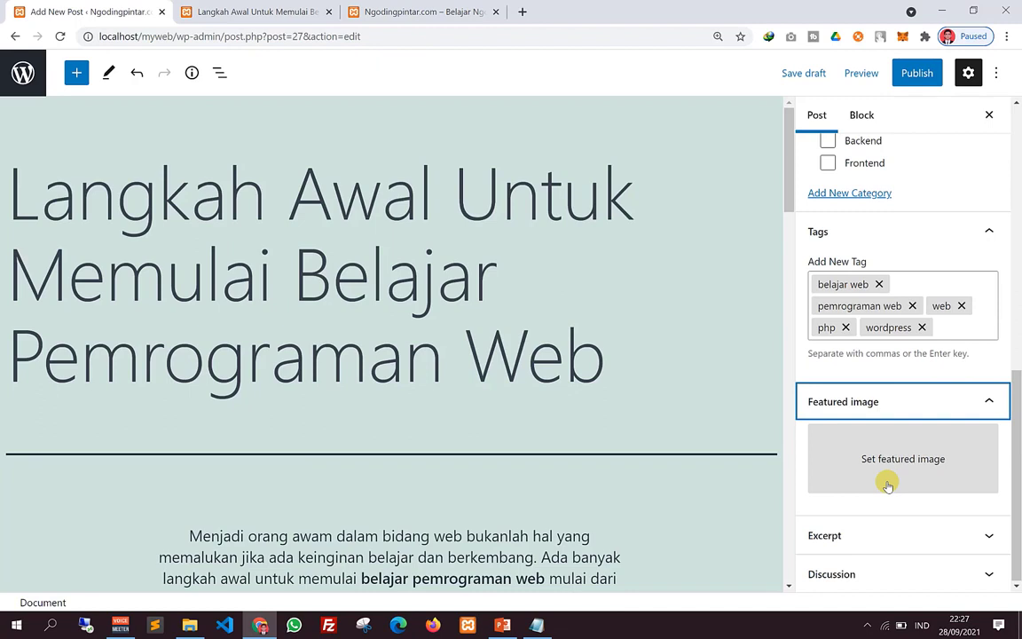
left_click(896, 459)
left_click(905, 459)
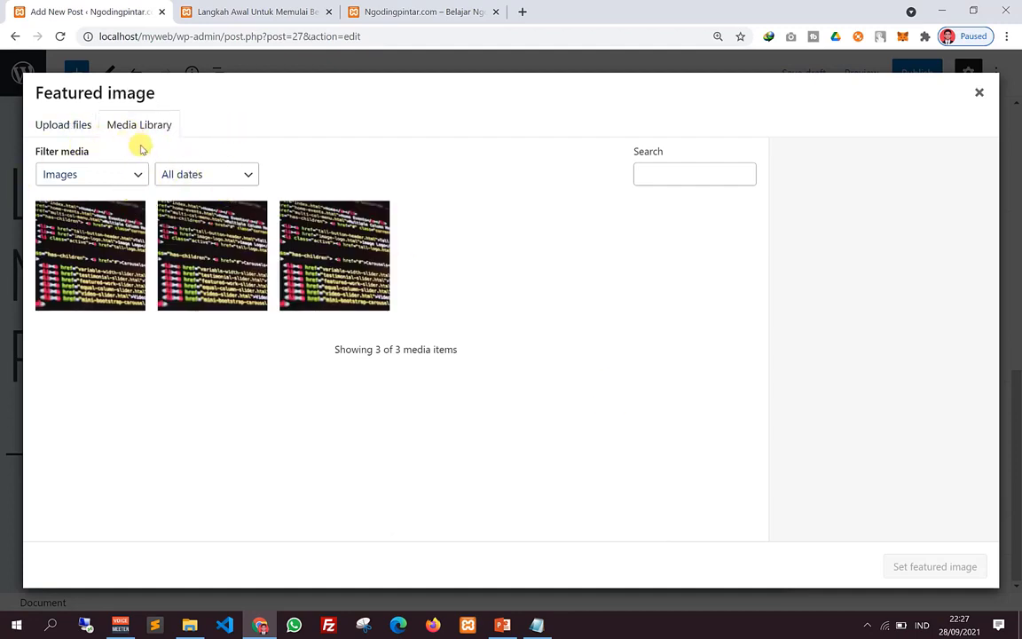
left_click(64, 124)
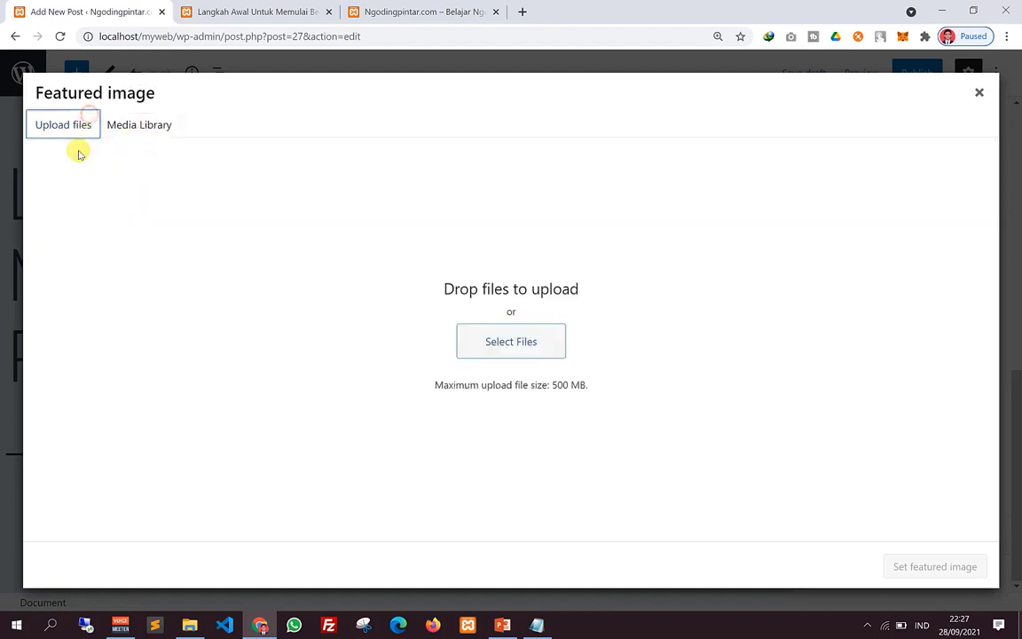
left_click(60, 126)
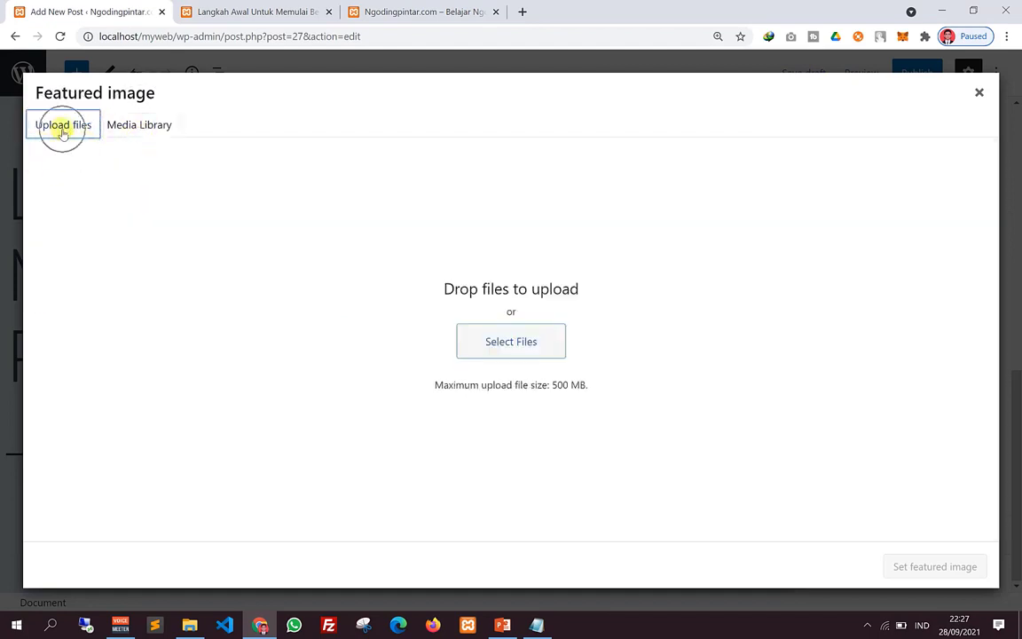
left_click(514, 346)
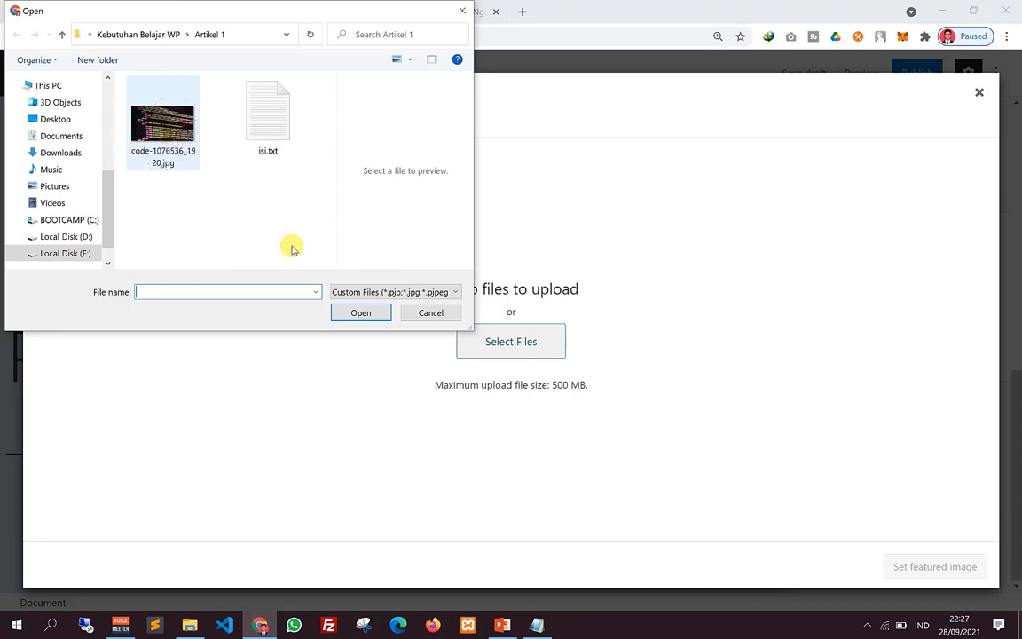
left_click(161, 152)
left_click(360, 312)
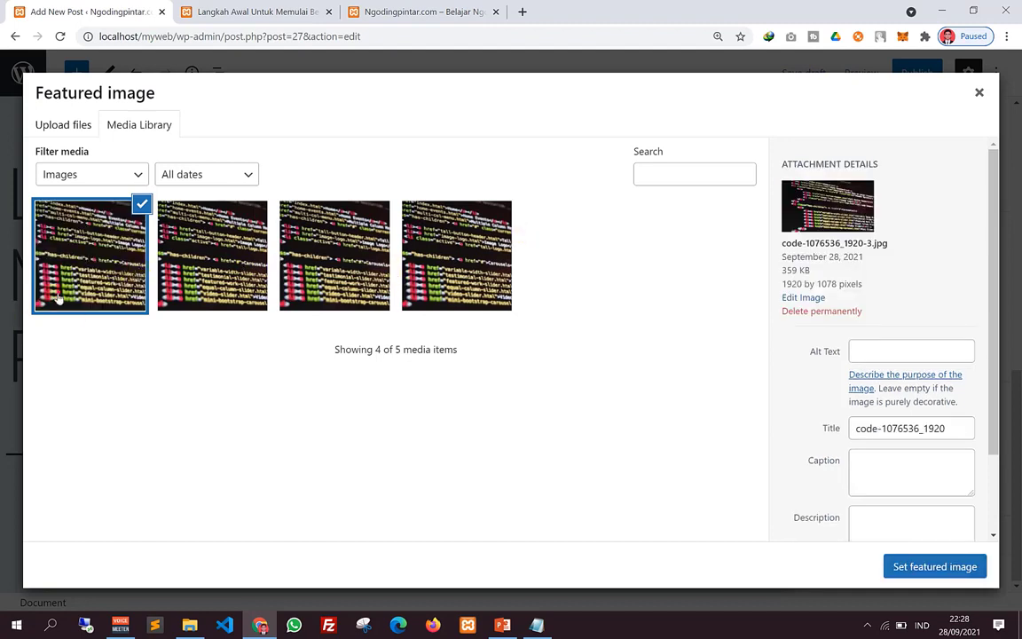
scroll(907, 376, "down", 2)
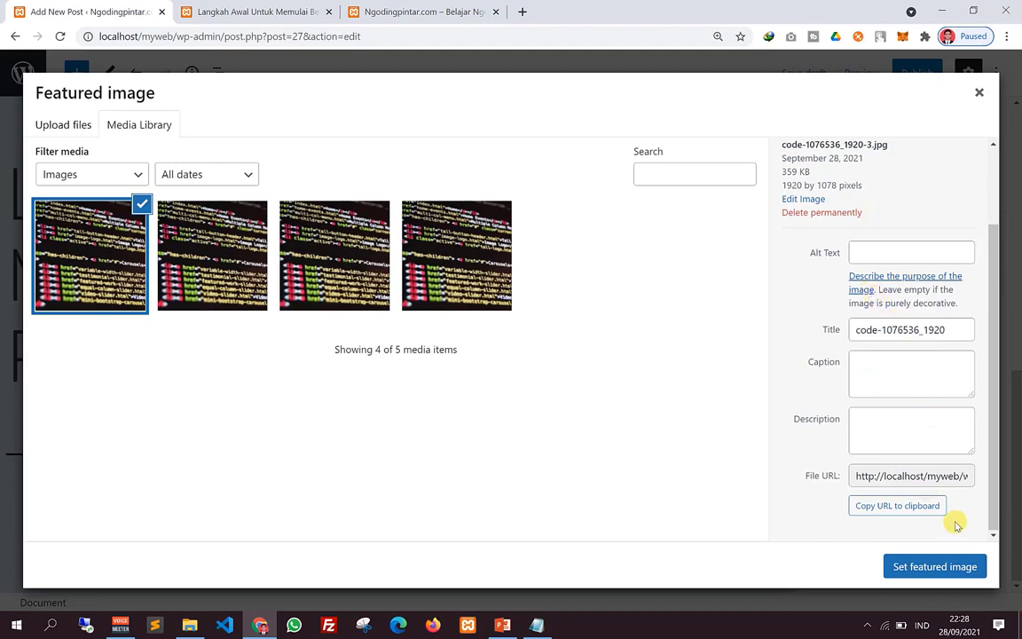
left_click(940, 573)
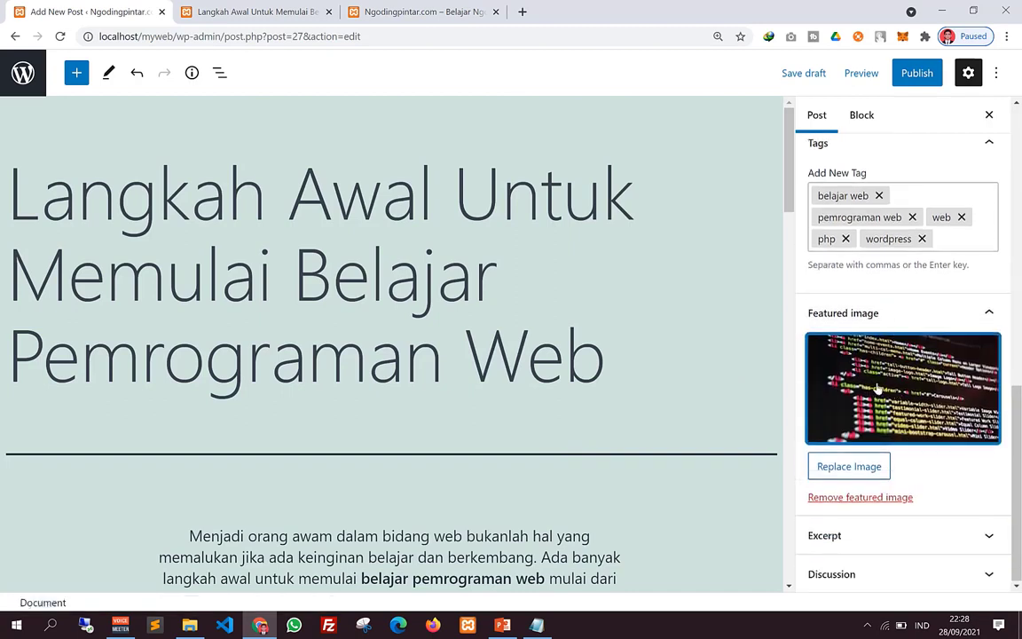
Step: Expand the excerpt and discussion settings, and try disallowing comments on the post before allowing them again
left_click(926, 537)
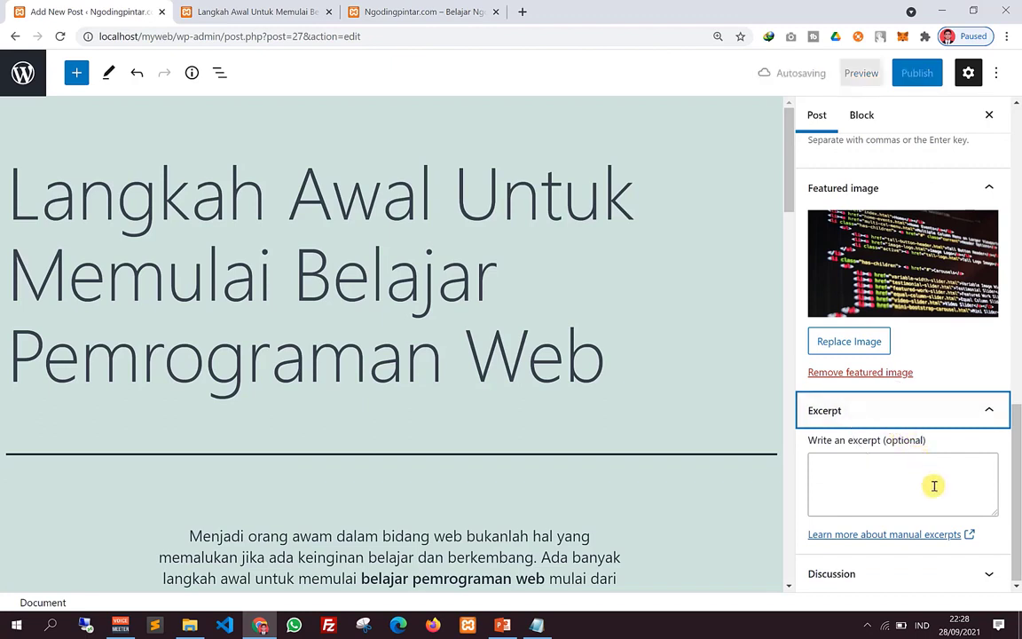
left_click(907, 577)
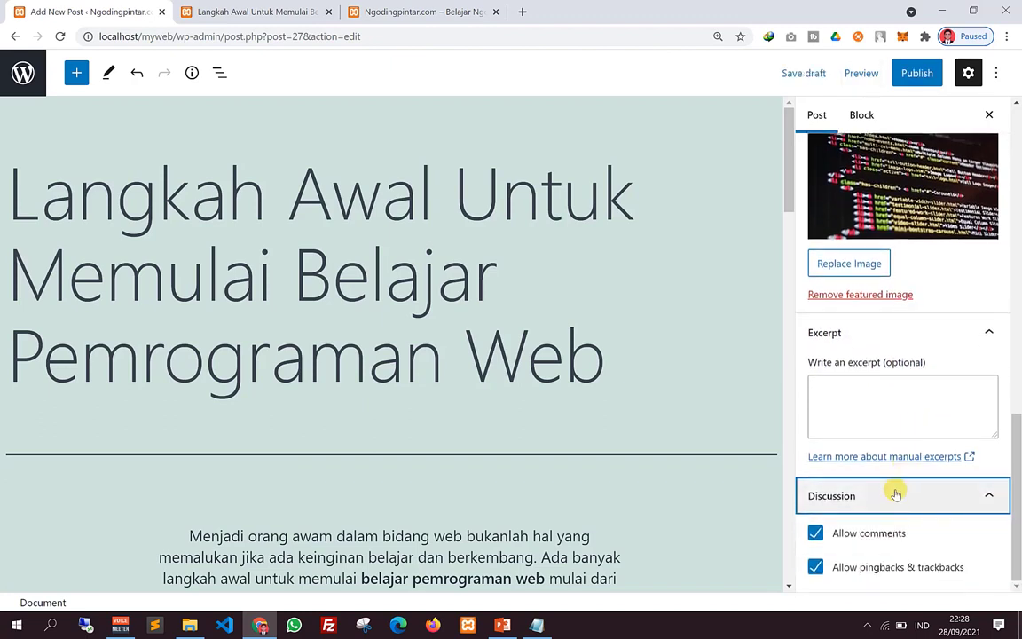
left_click(815, 538)
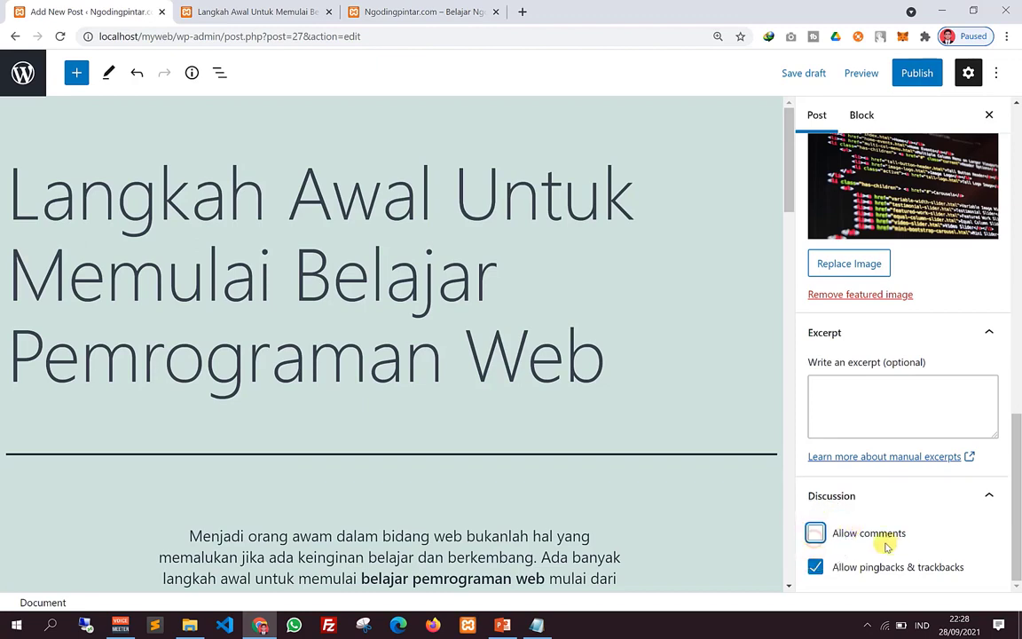
left_click(821, 538)
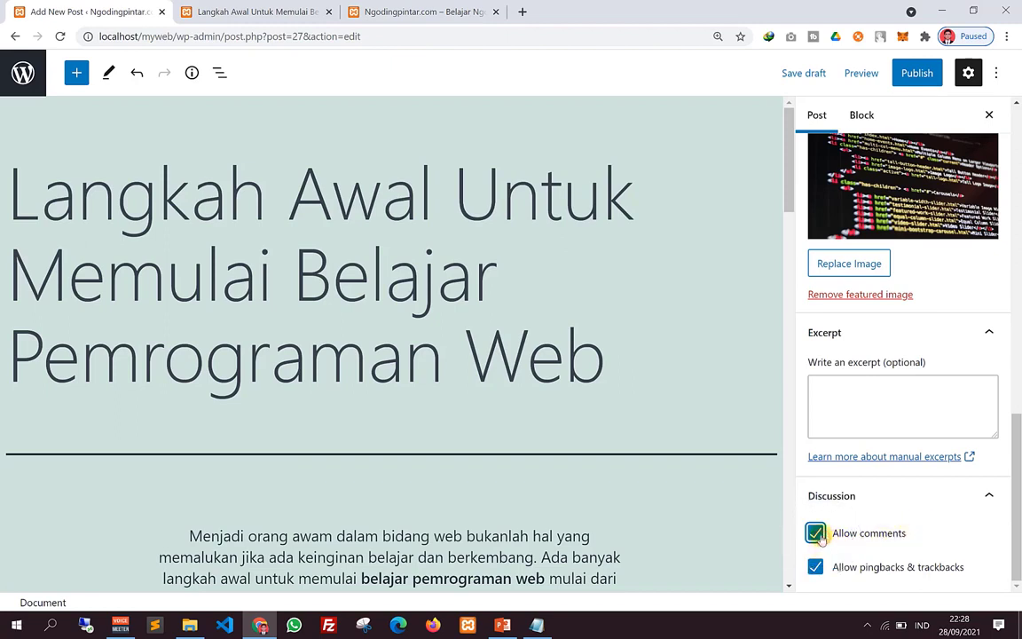
left_click(817, 535)
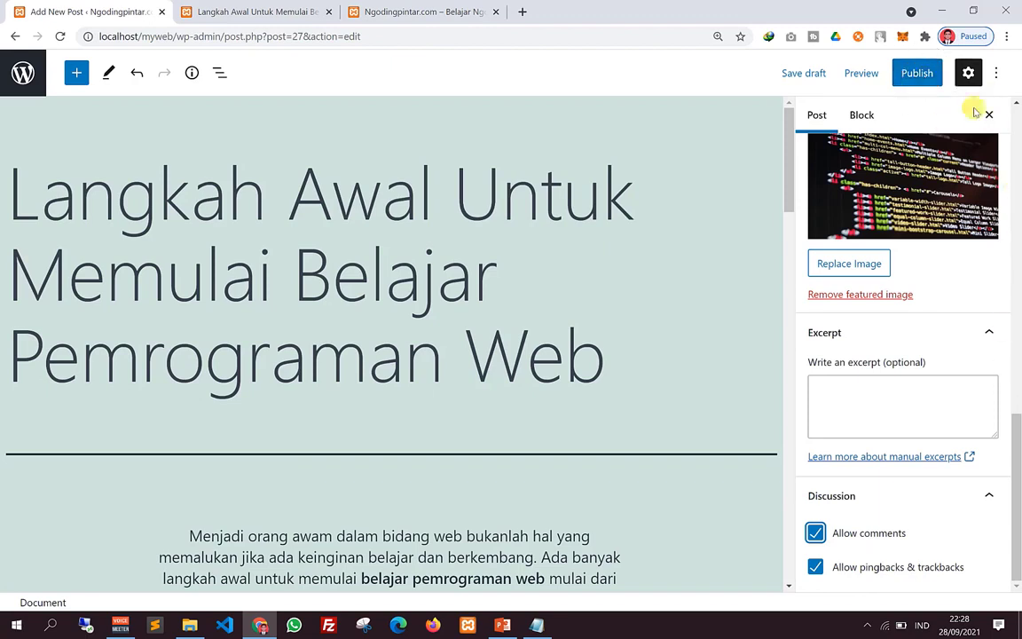
Step: Publish the post immediately with public visibility, and reload the site's home page in its open tab
left_click(909, 76)
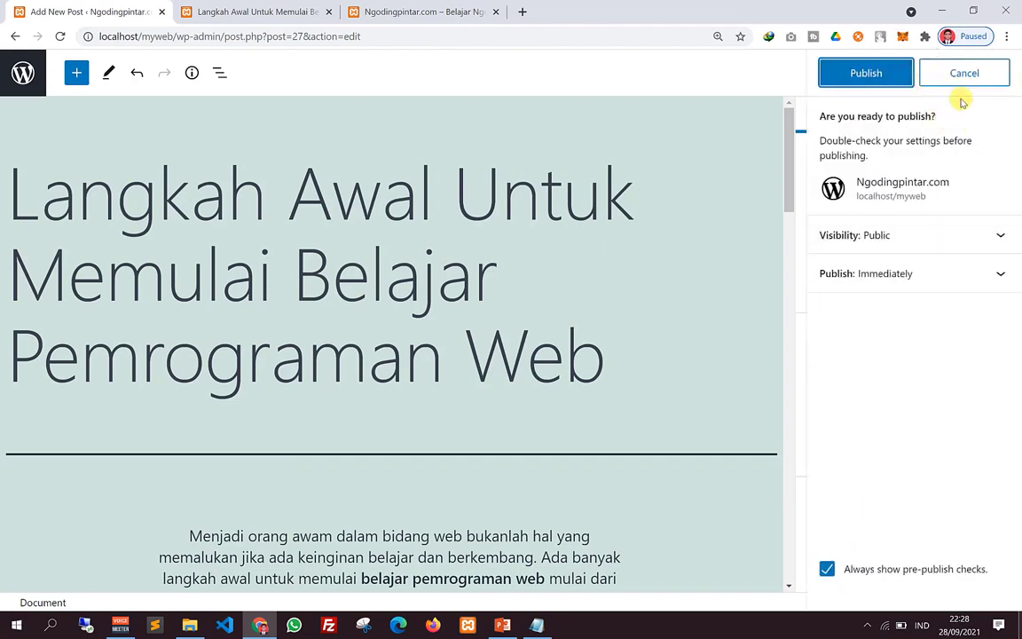
left_click(849, 77)
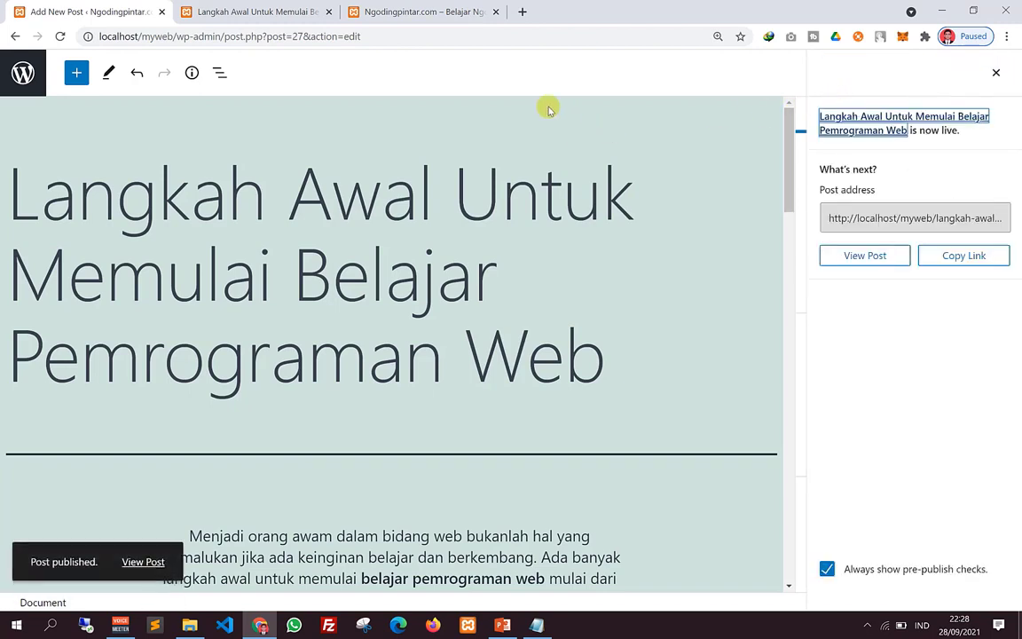
left_click(395, 9)
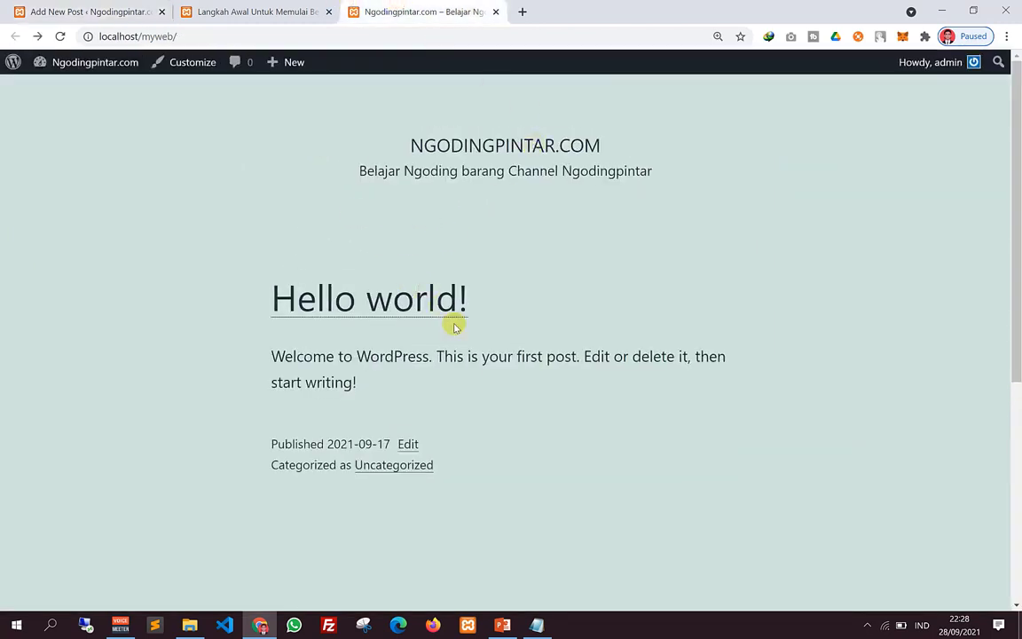
left_click(62, 37)
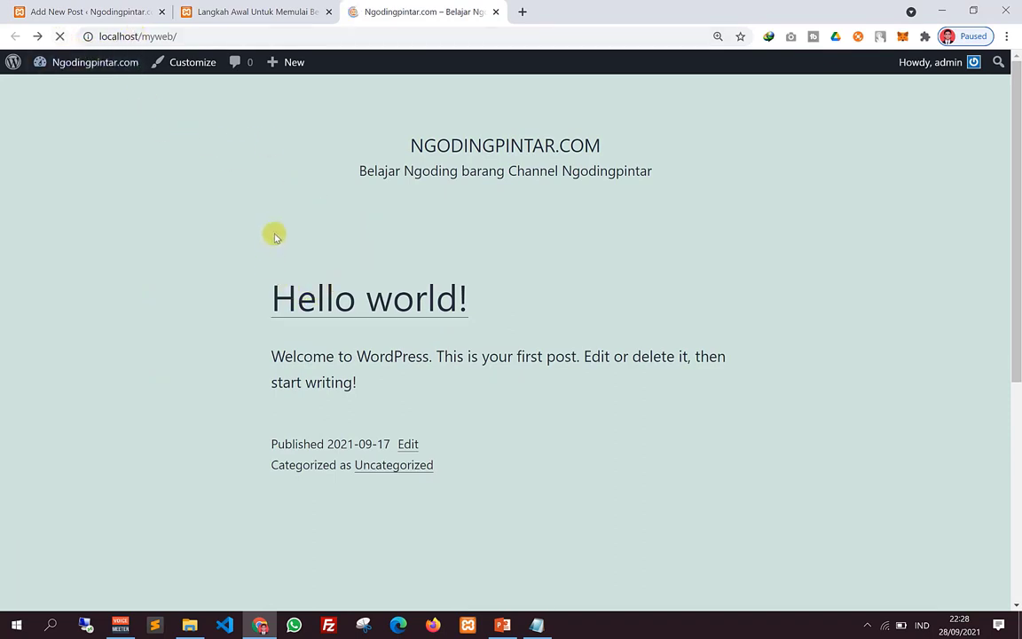
Step: Look through the home page and examine the published post's title, featured image, excerpt, category and tags
scroll(359, 290, "down", 3)
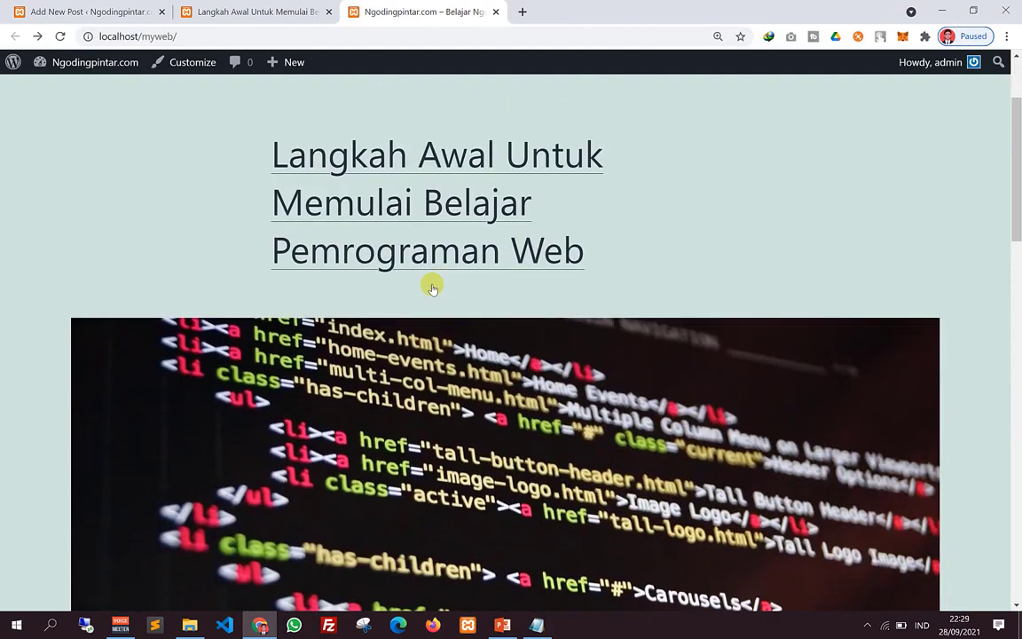
scroll(414, 327, "down", 5)
scroll(417, 322, "up", 10)
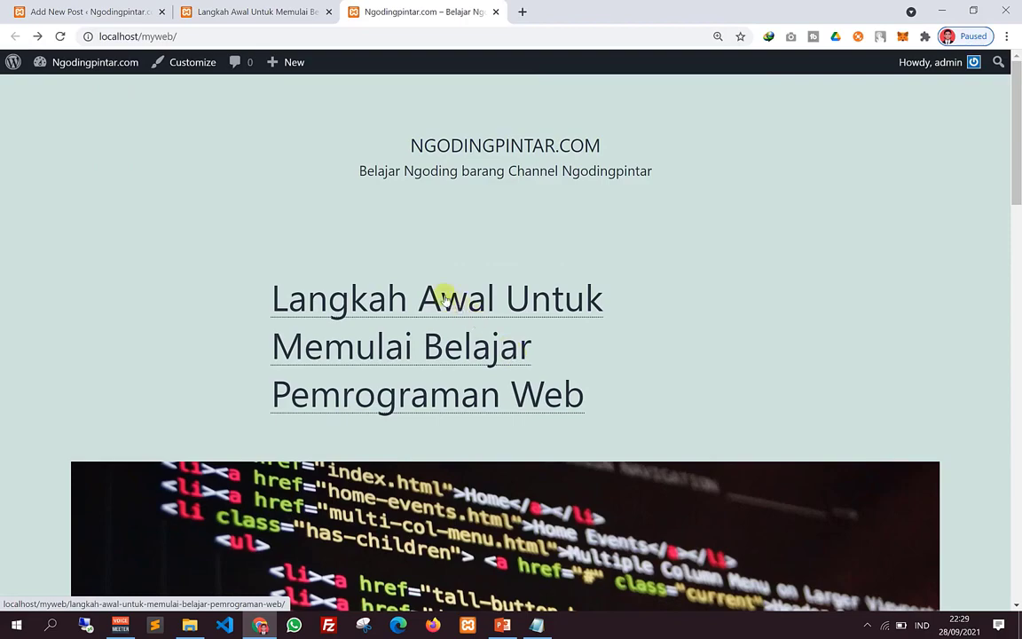
scroll(391, 297, "down", 2)
scroll(387, 300, "down", 10)
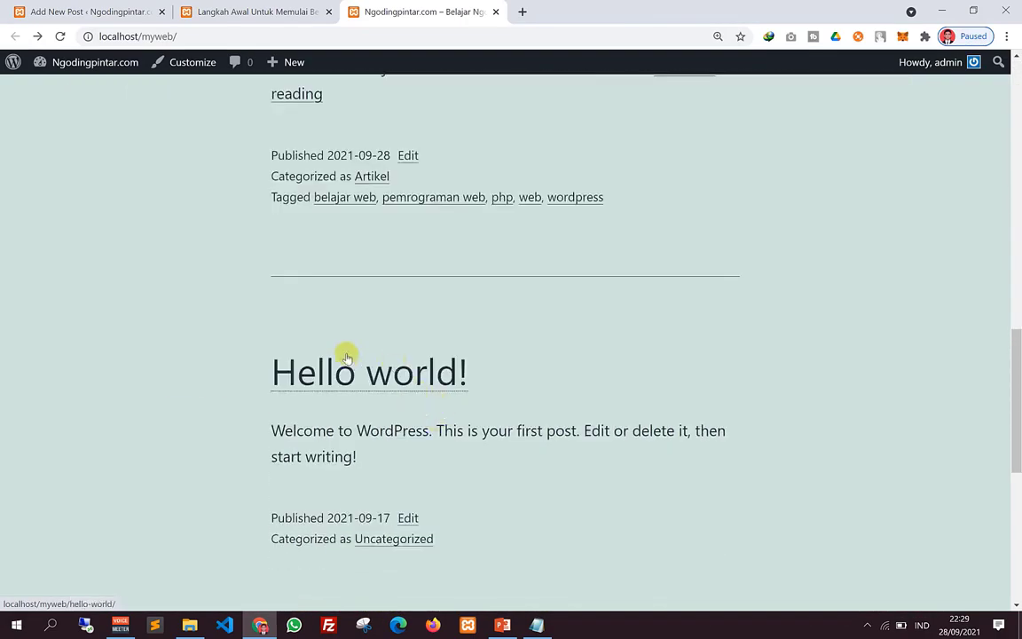
scroll(429, 417, "up", 10)
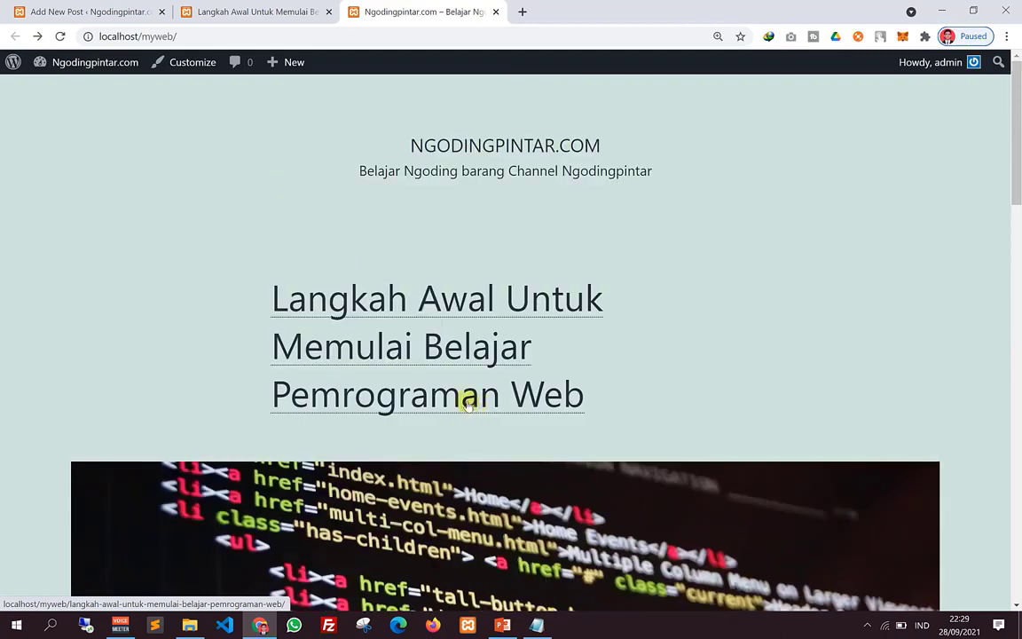
scroll(469, 310, "down", 1)
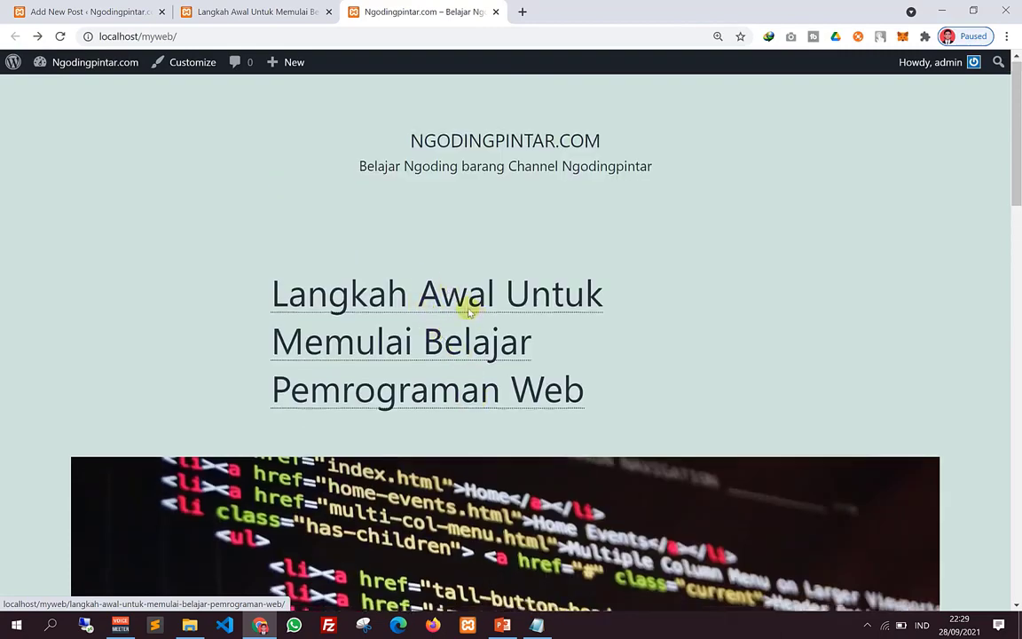
scroll(470, 311, "down", 8)
scroll(460, 349, "up", 8)
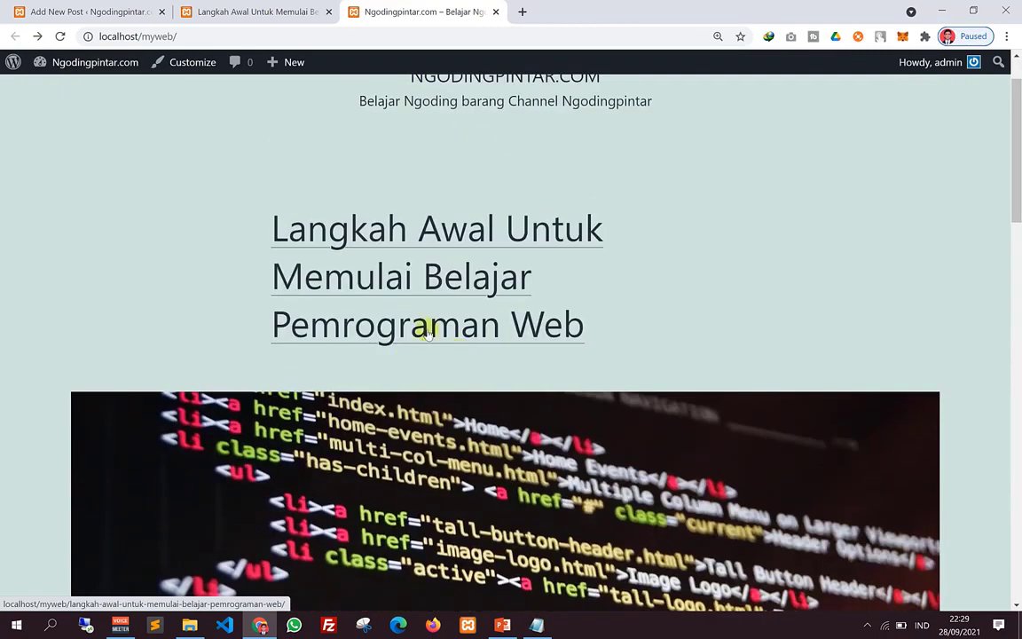
left_click(429, 330)
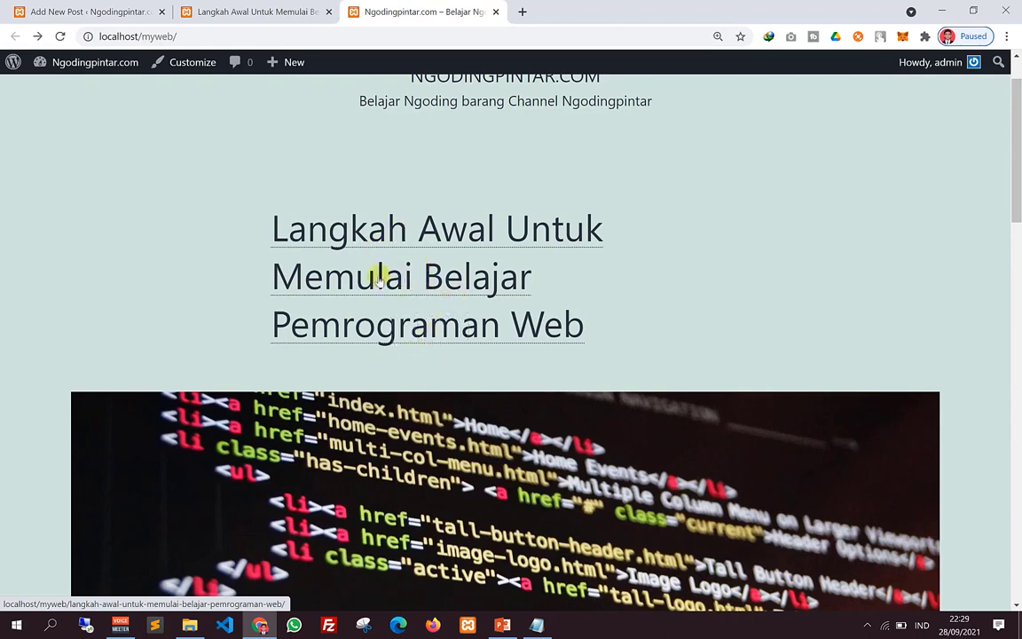
scroll(412, 256, "up", 1)
scroll(413, 257, "down", 1)
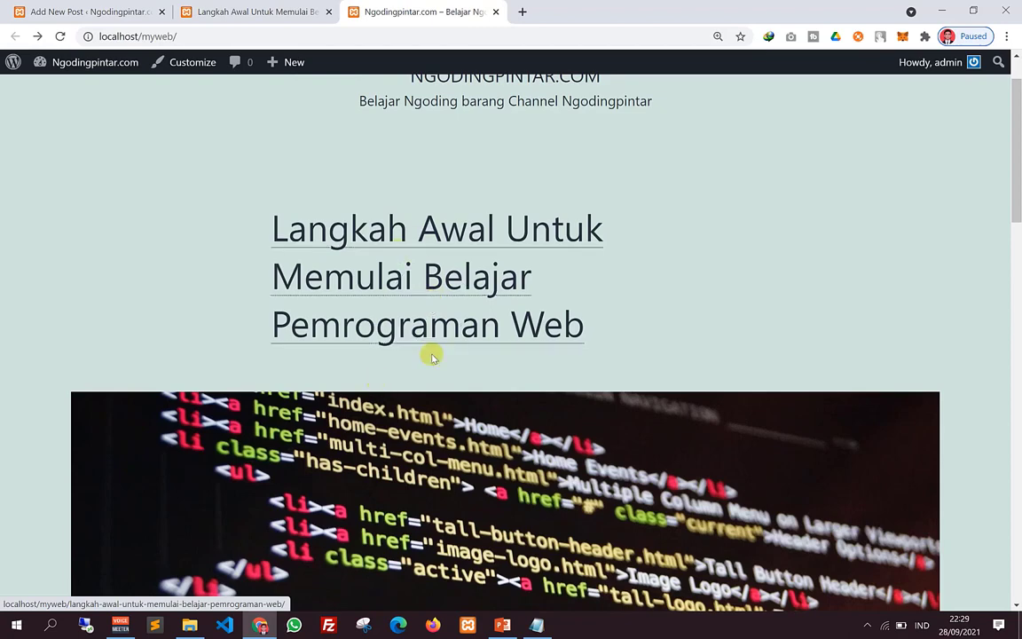
Step: Open the full article from the Continue reading link under its excerpt on the home page
scroll(429, 354, "down", 10)
scroll(678, 255, "up", 2)
left_click(694, 291)
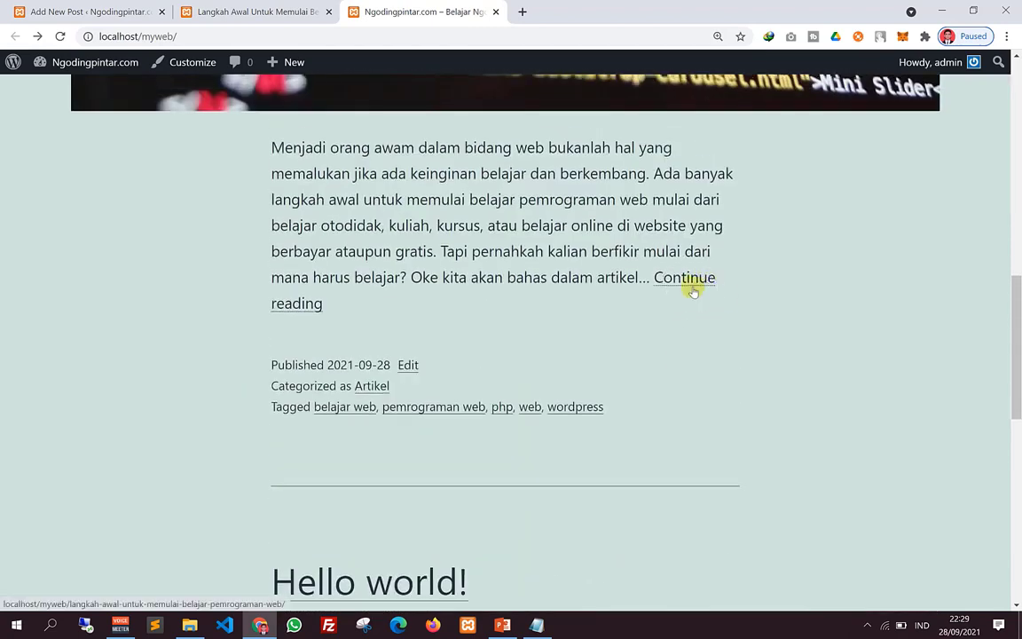
left_click(686, 282)
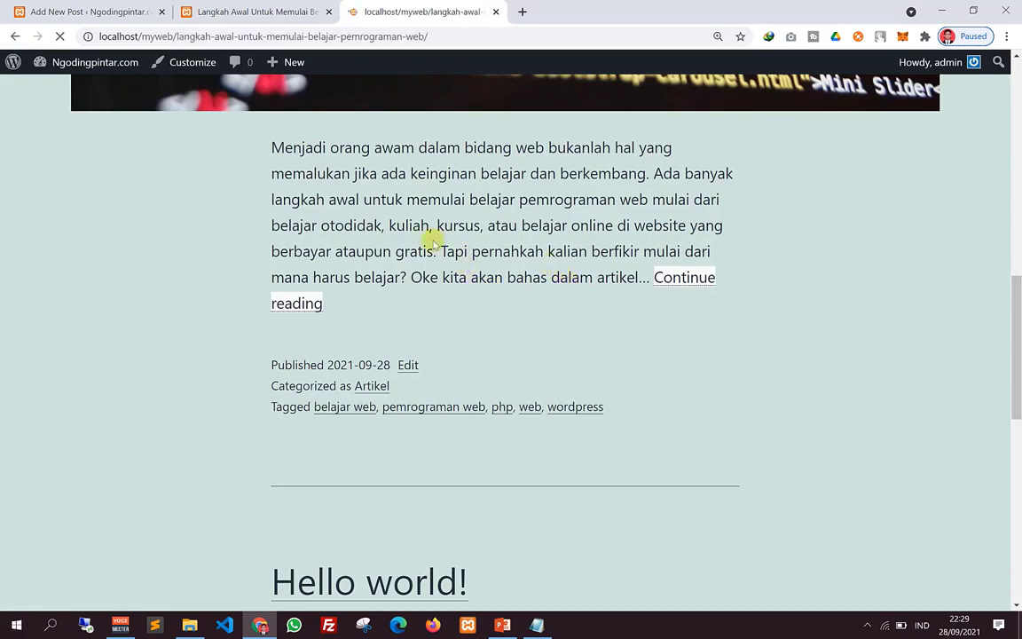
Step: Look through the published article down to its comment form, with the page zoom at 100%
scroll(391, 176, "down", 7)
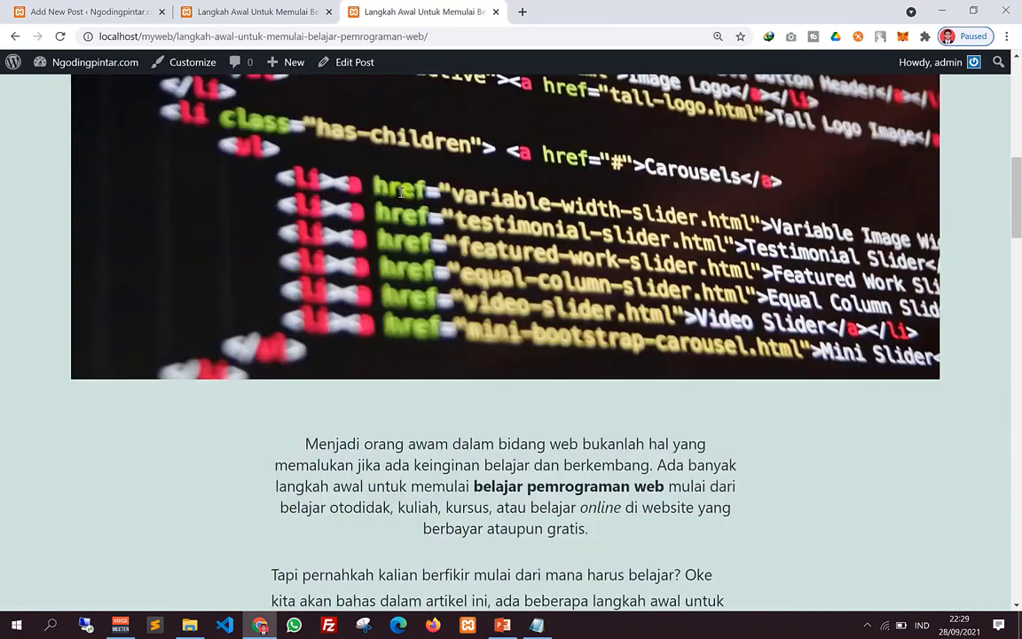
scroll(401, 191, "down", 15)
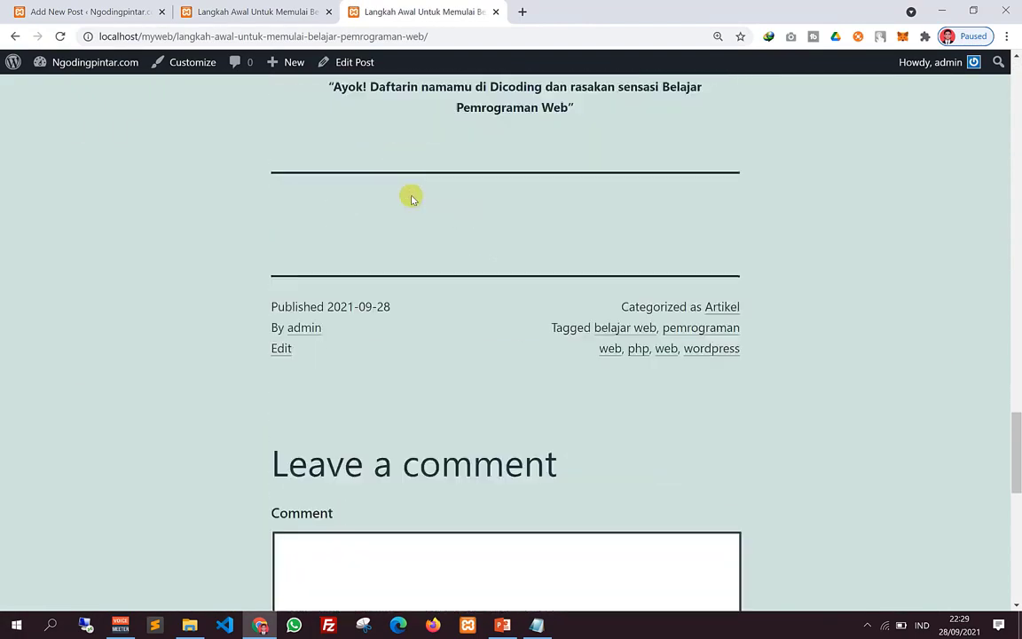
scroll(410, 199, "down", 2)
key("ctrl+minus")
key("ctrl+minus")
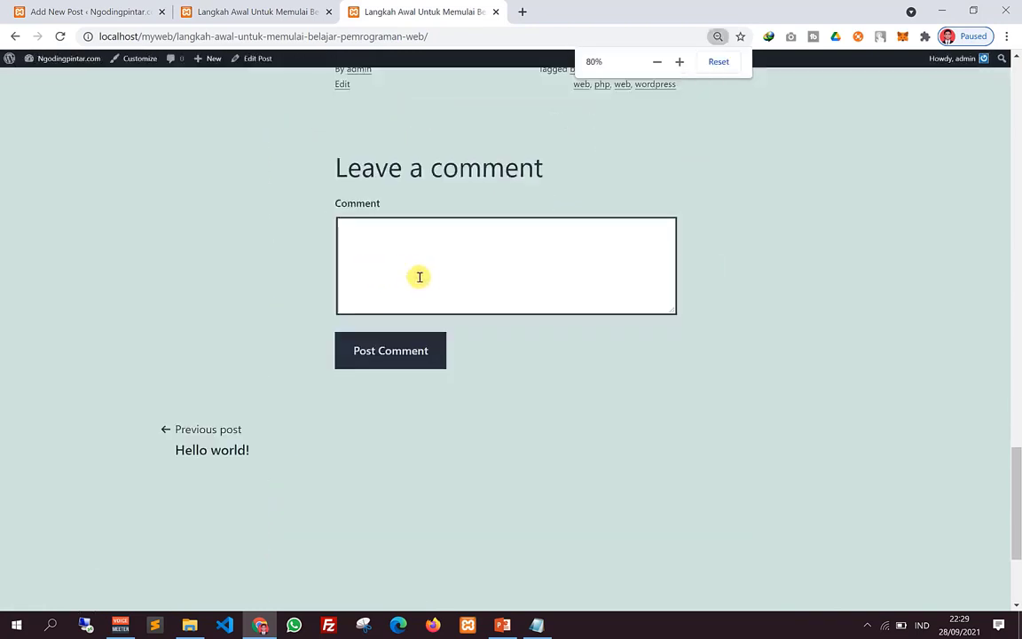
key("ctrl+plus")
scroll(493, 337, "up", 2)
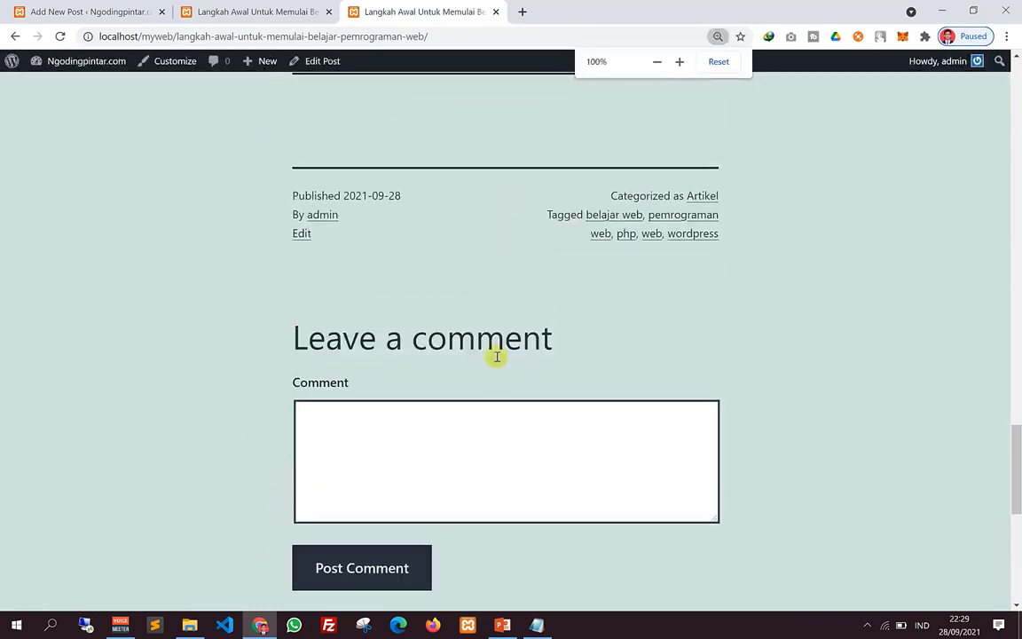
Step: Post the comment "tessssss" on the published article and view it in the comment section
scroll(444, 311, "down", 2)
left_click(401, 275)
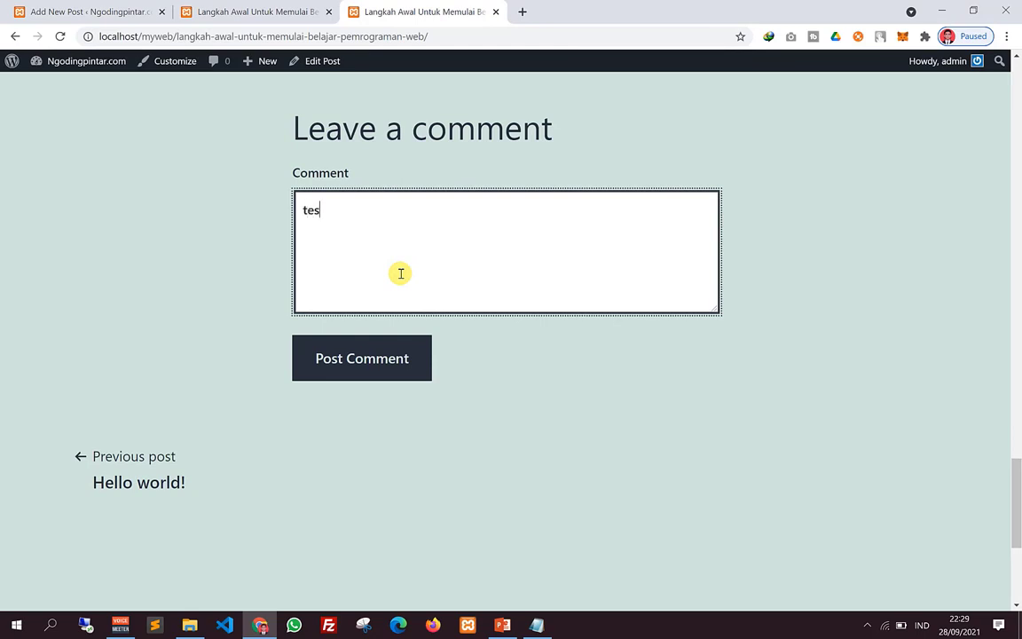
type("tessssss")
left_click(406, 358)
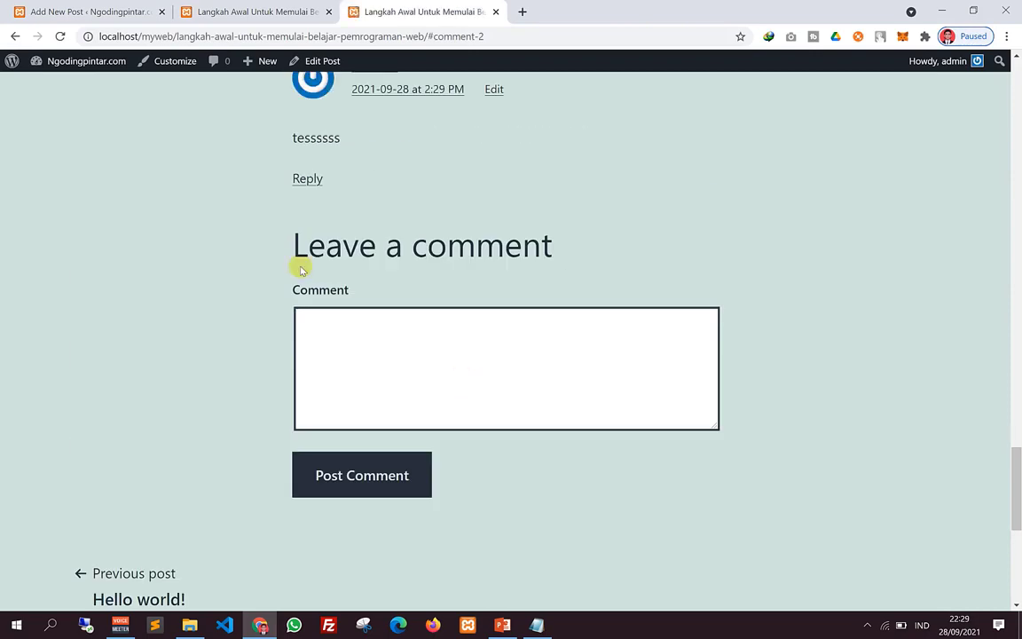
scroll(315, 281, "up", 2)
scroll(315, 280, "up", 1)
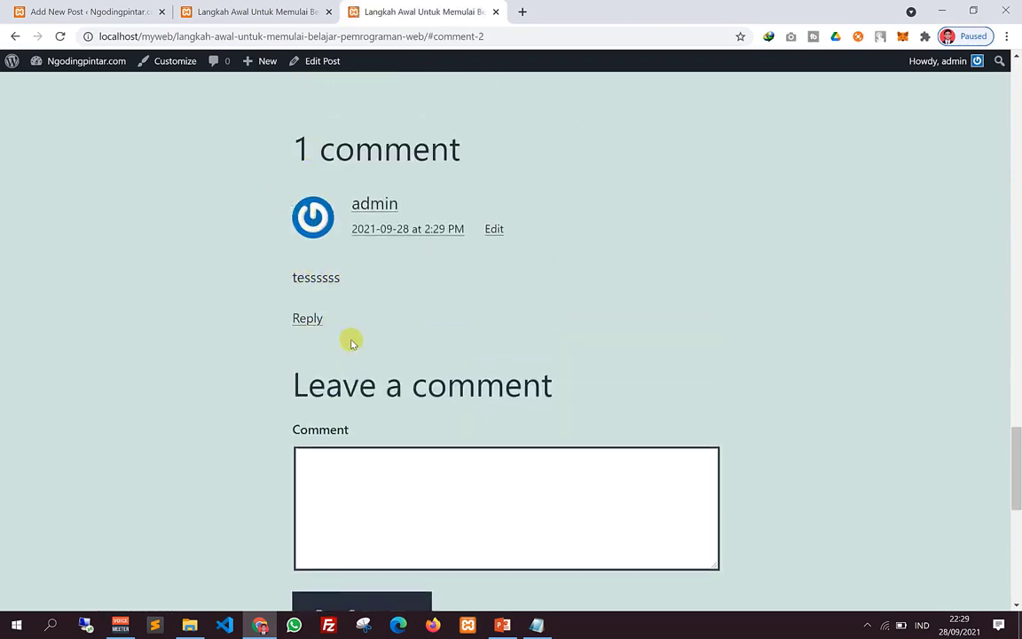
Step: Look over the post's preview in its open tab, and go back to the published article's comment section
left_click(249, 11)
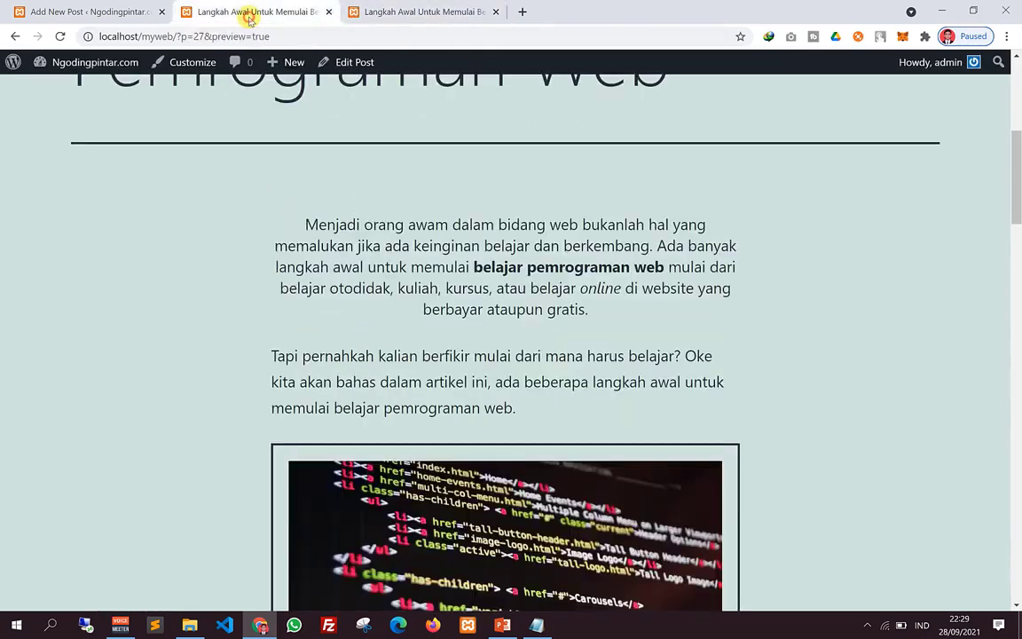
scroll(438, 167, "down", 2)
scroll(484, 213, "up", 6)
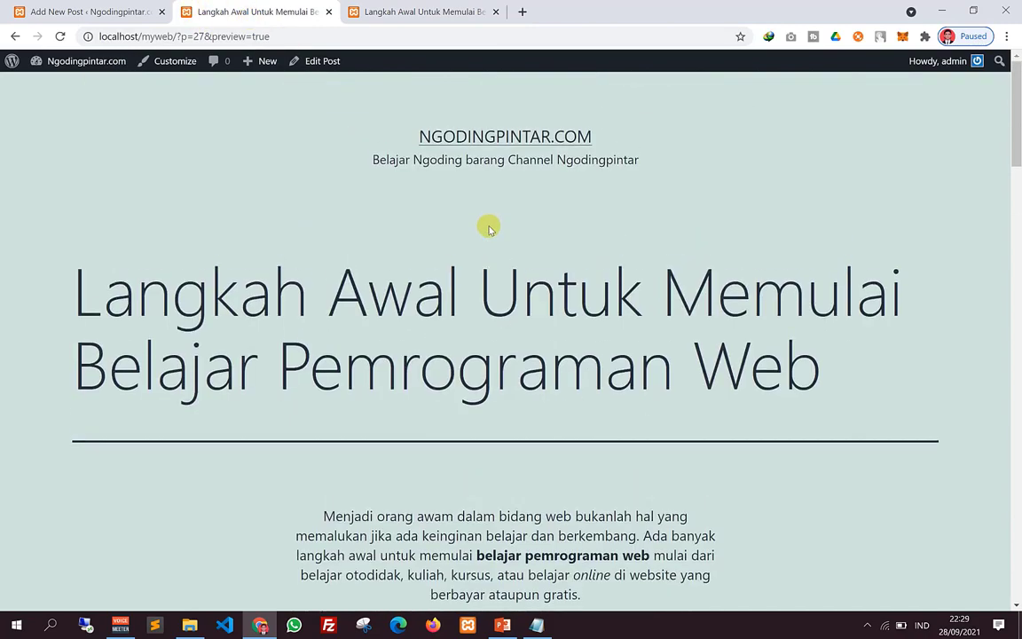
scroll(515, 322, "down", 6)
left_click(386, 11)
scroll(524, 315, "down", 4)
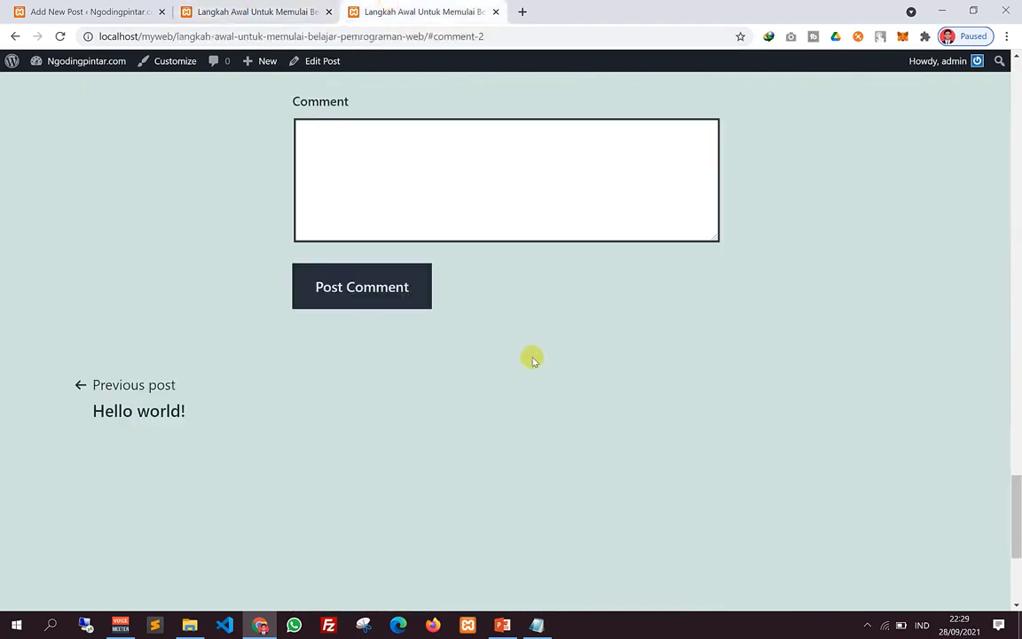
scroll(532, 355, "up", 5)
Step: Return to the post editor, close the publish confirmation, disallow comments on the post and update it
left_click(111, 10)
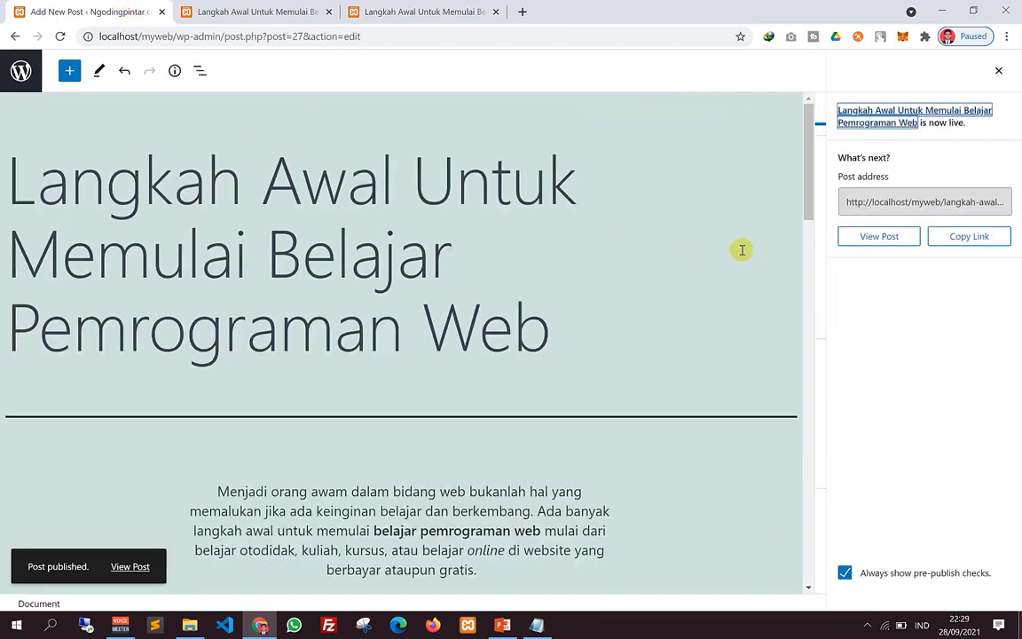
left_click(999, 70)
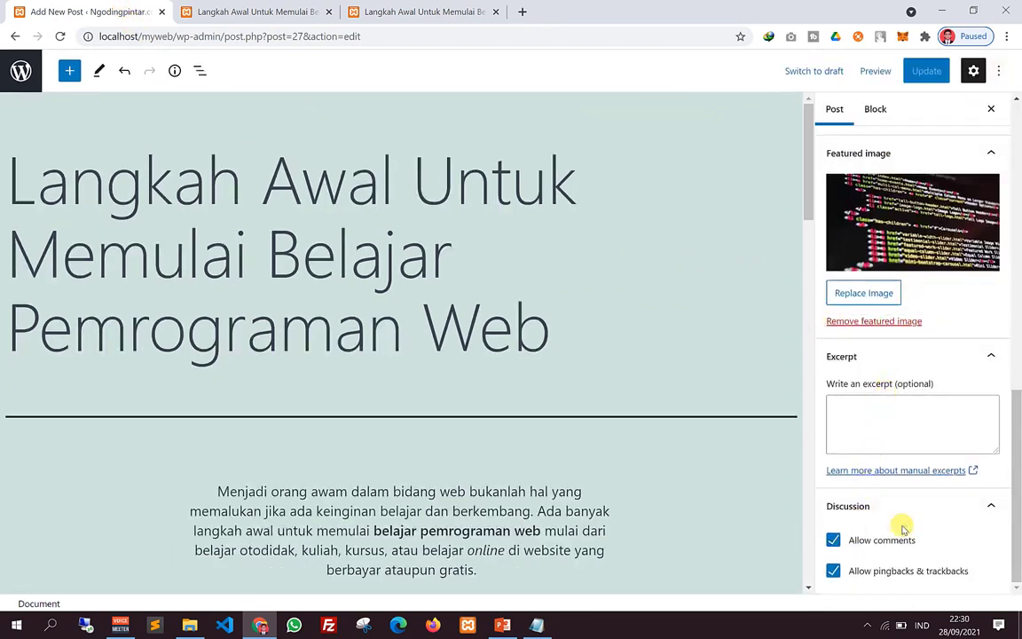
scroll(890, 532, "up", 1)
scroll(890, 532, "up", 1)
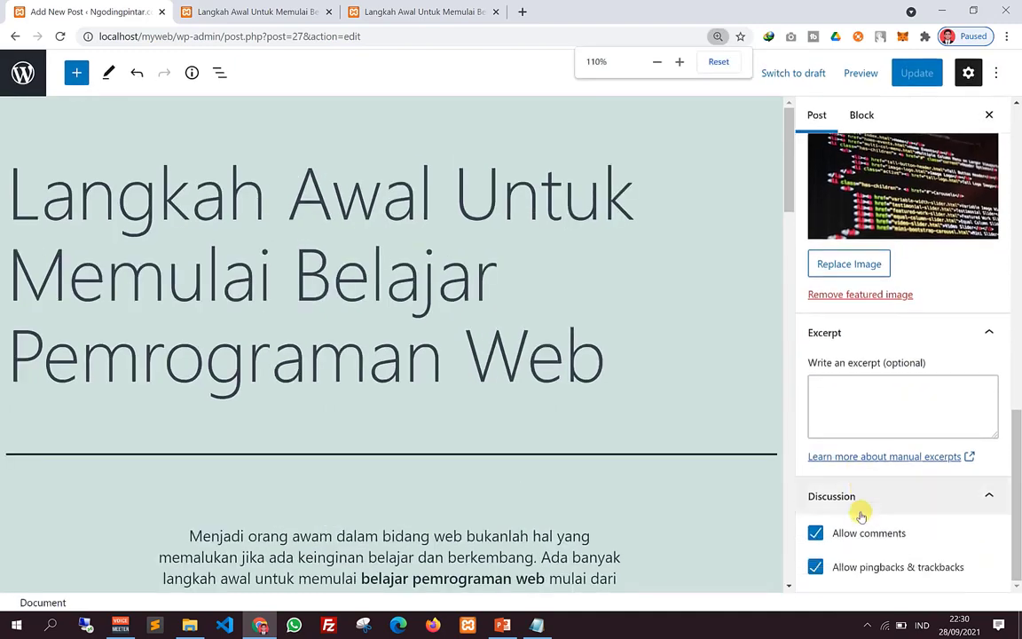
scroll(850, 521, "down", 2)
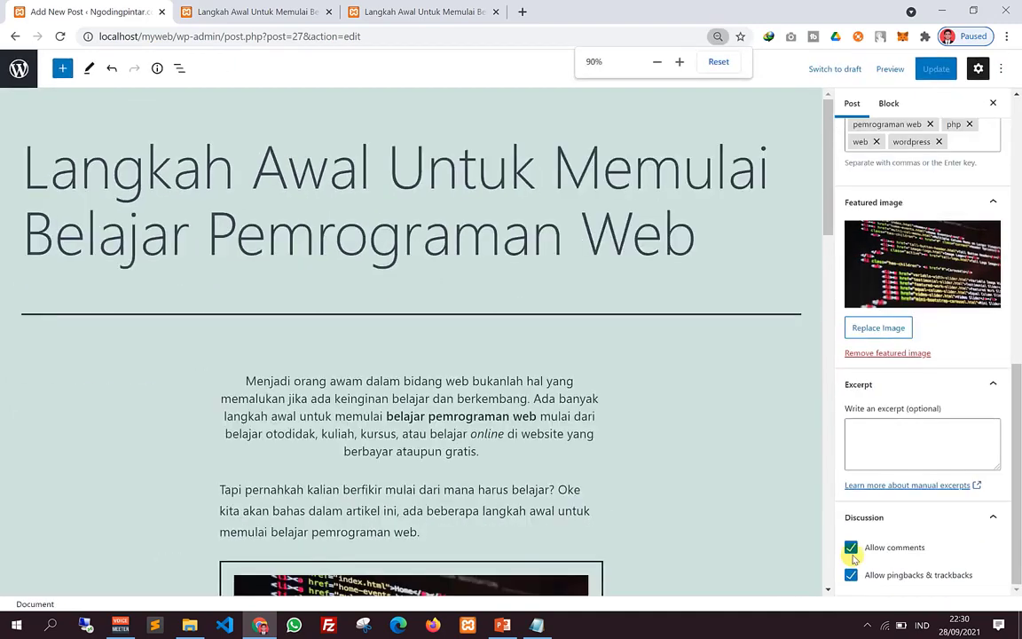
scroll(852, 550, "up", 1)
scroll(839, 546, "down", 2)
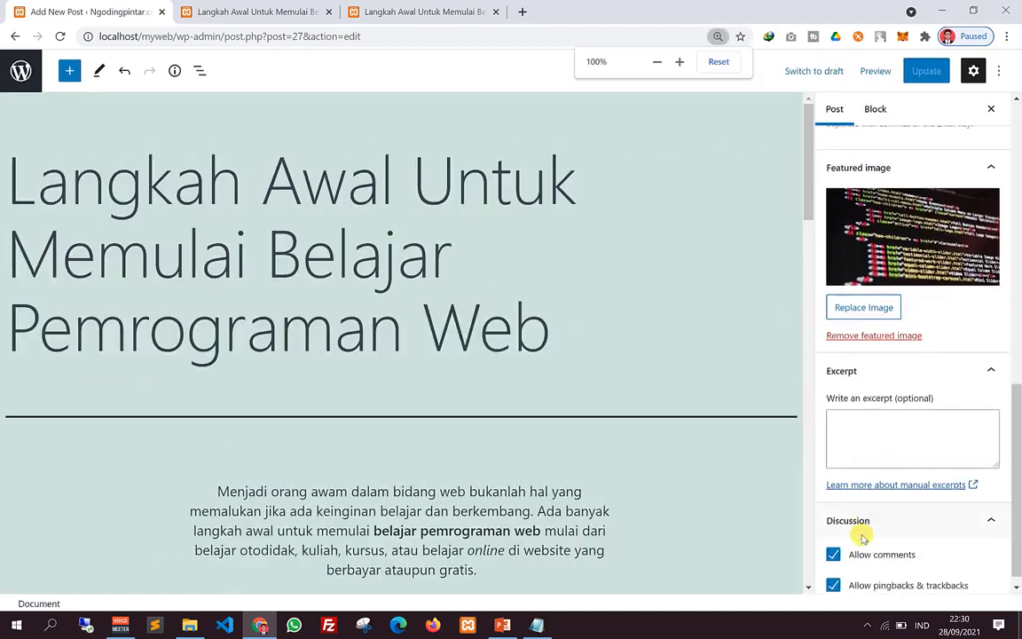
left_click(836, 545)
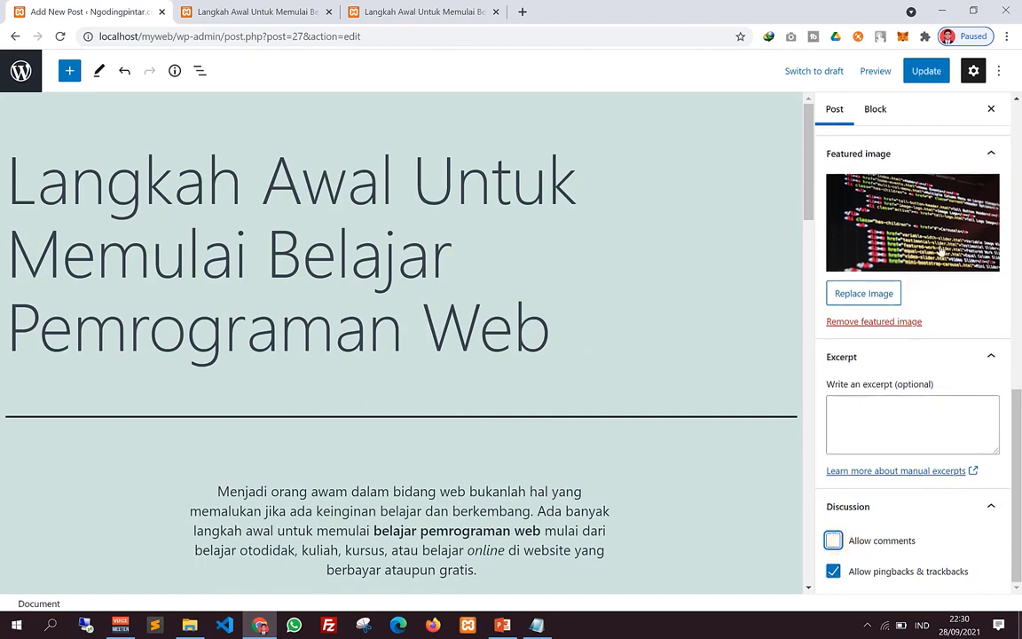
left_click(929, 70)
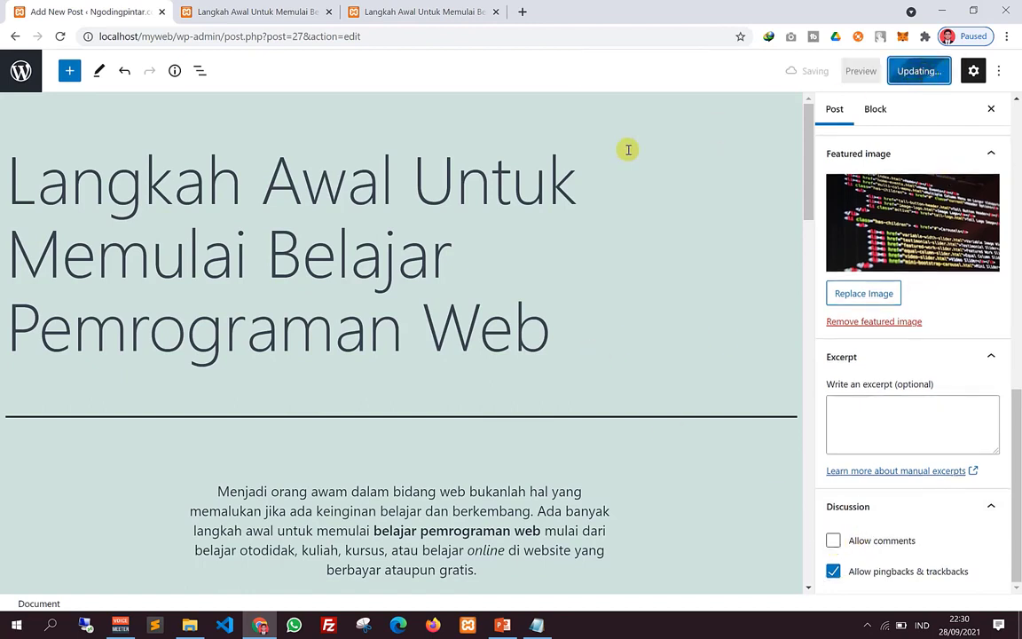
Step: Reload the published article and examine its comment section with comments disallowed
left_click(383, 12)
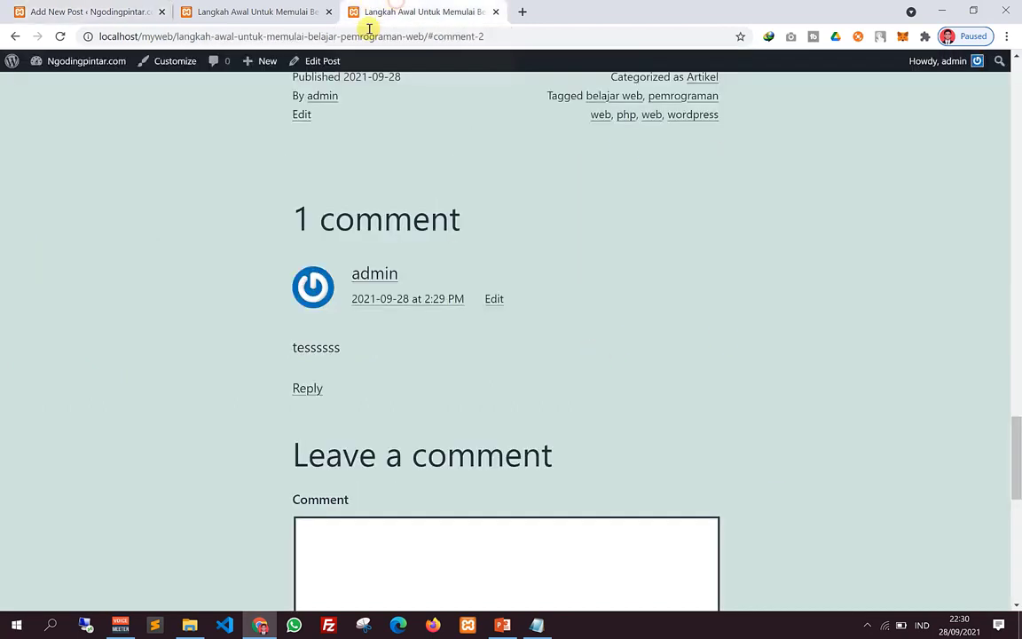
left_click(60, 37)
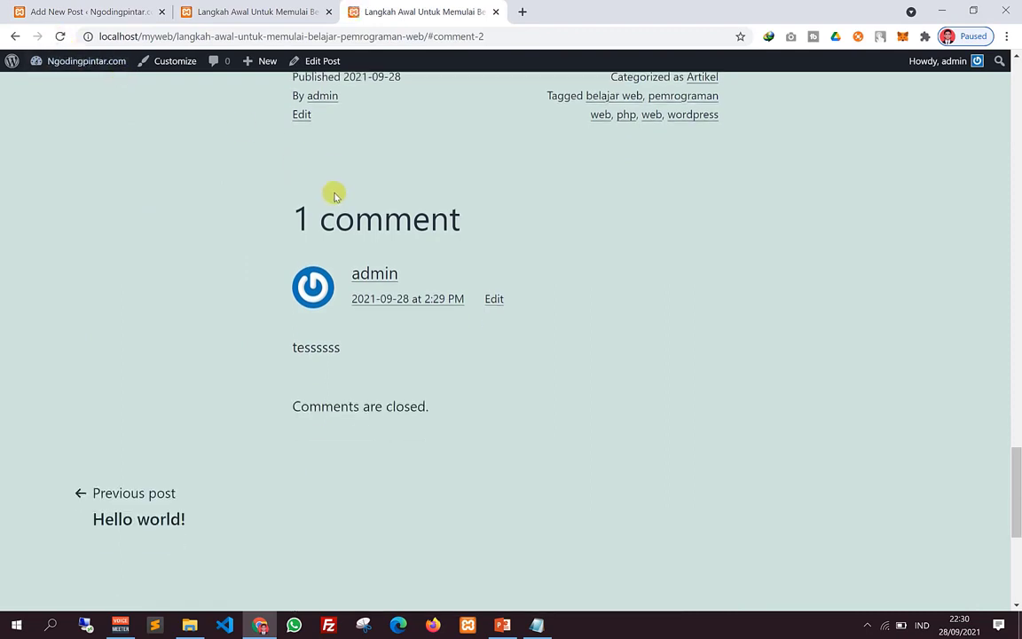
scroll(398, 255, "up", 2)
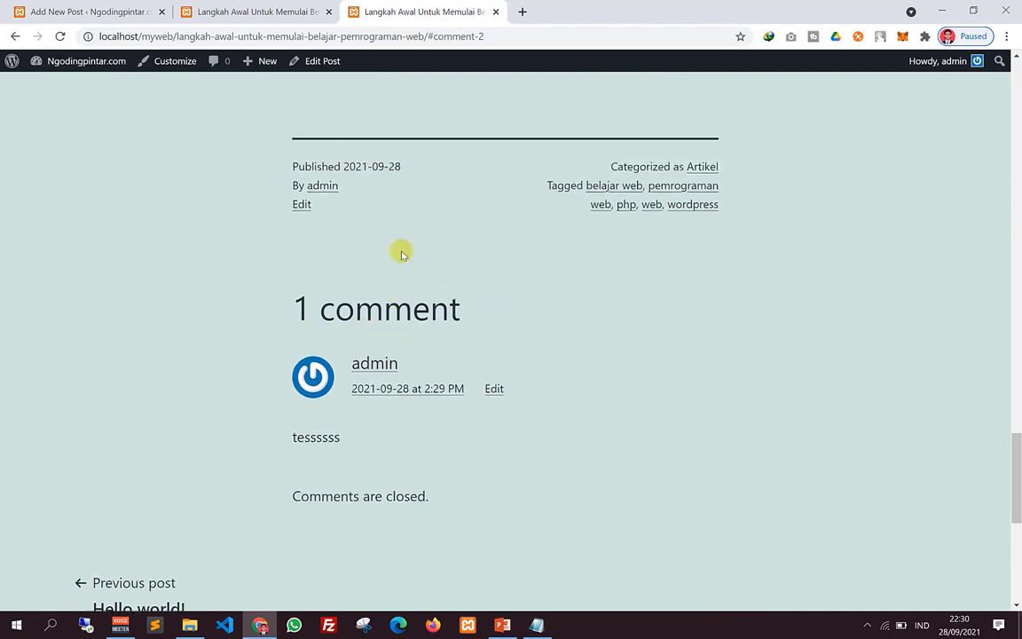
scroll(401, 264, "down", 3)
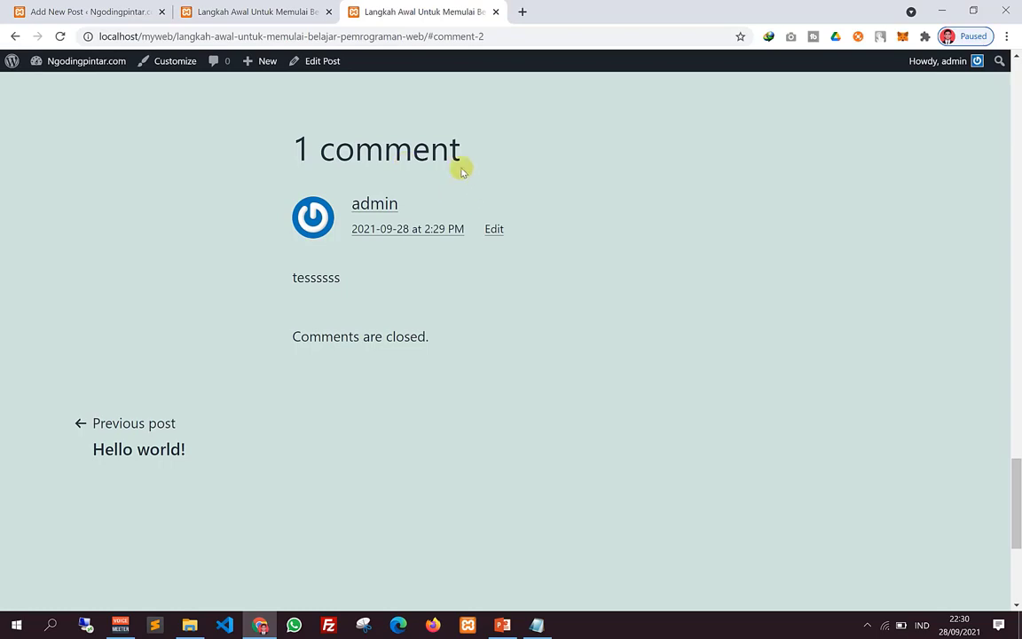
scroll(364, 242, "up", 5)
scroll(468, 244, "down", 4)
scroll(467, 244, "up", 8)
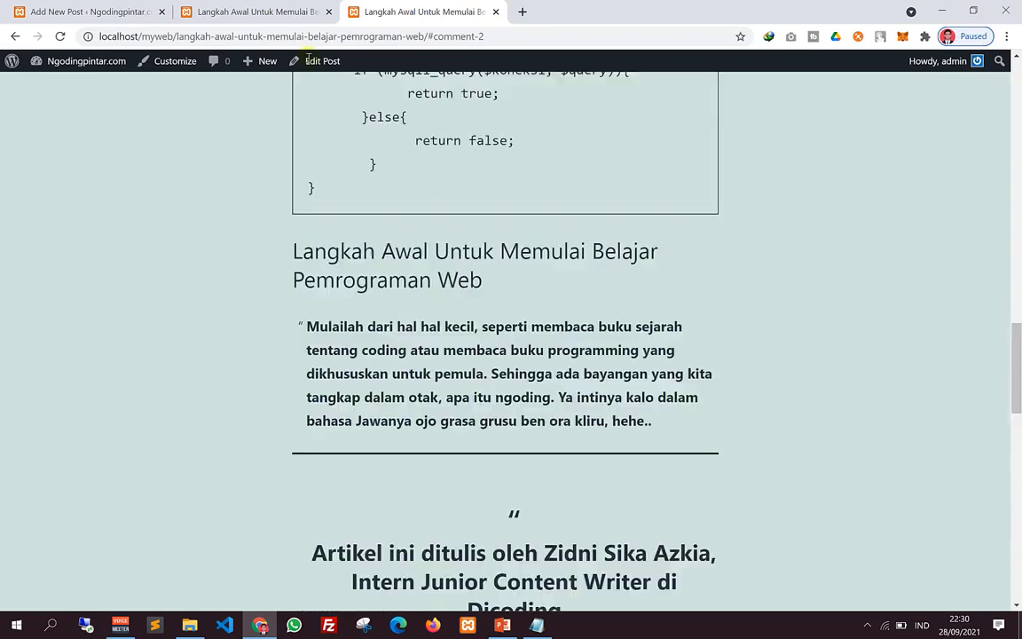
scroll(308, 59, "up", 5)
Step: Return to the post editor, allow comments on the post again and update it
left_click(184, 7)
left_click(87, 12)
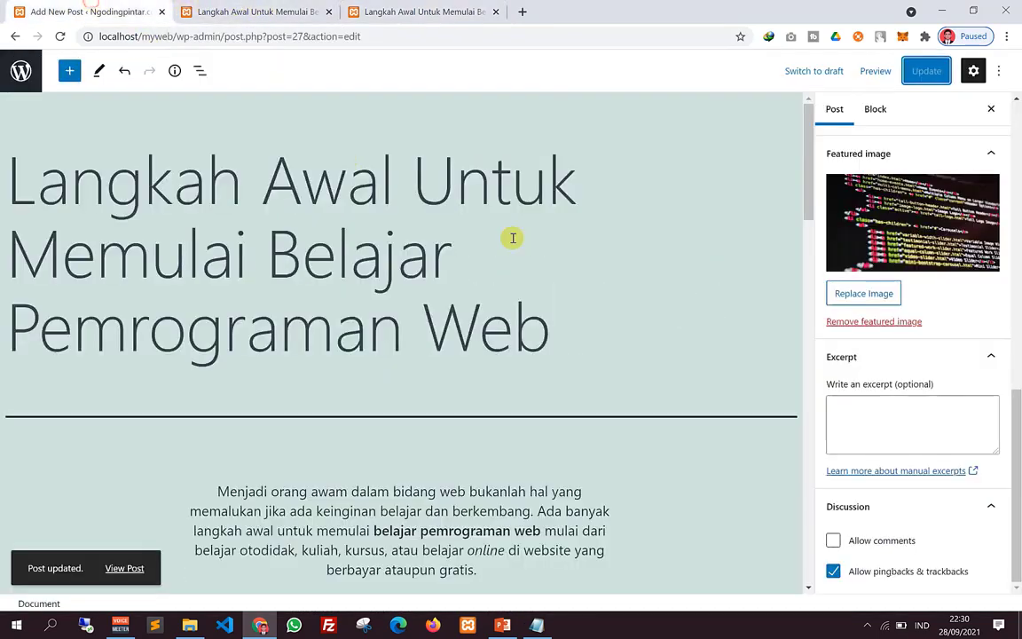
left_click(834, 541)
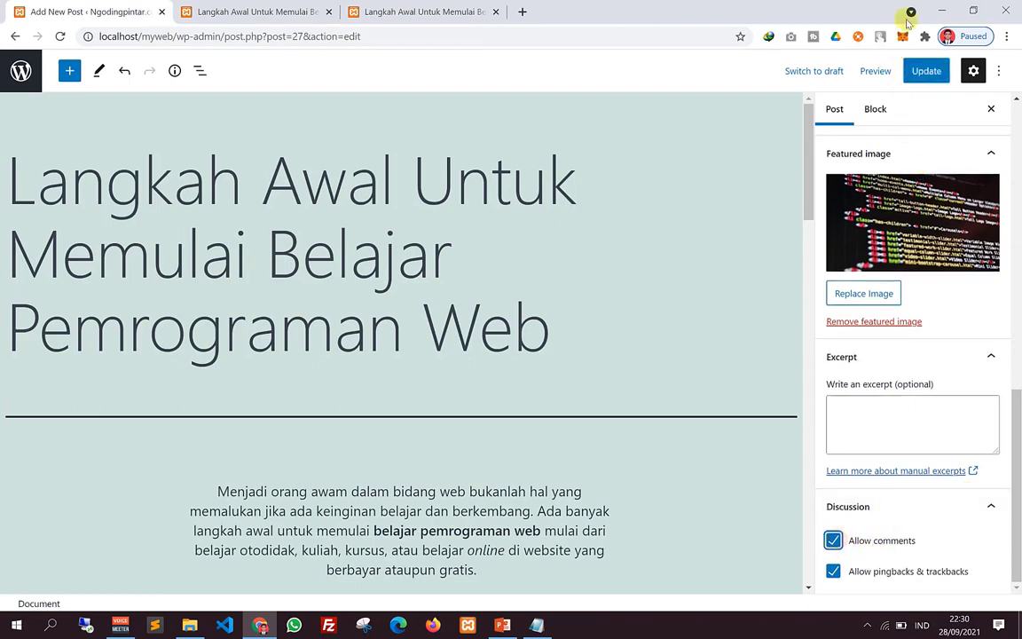
left_click(924, 71)
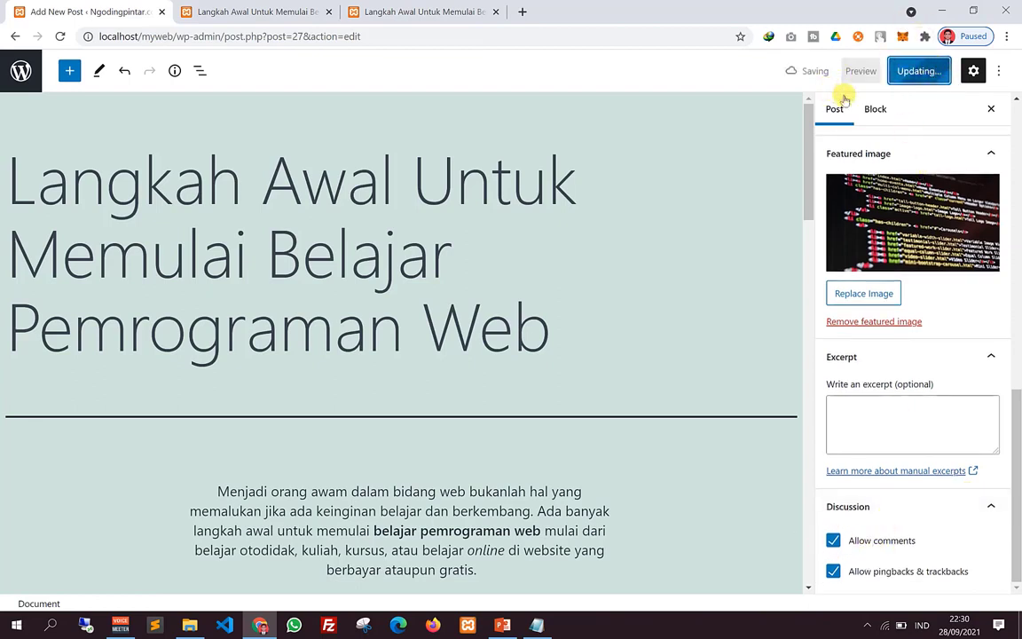
Step: Reload the published article and check whether its comment form is available
left_click(400, 11)
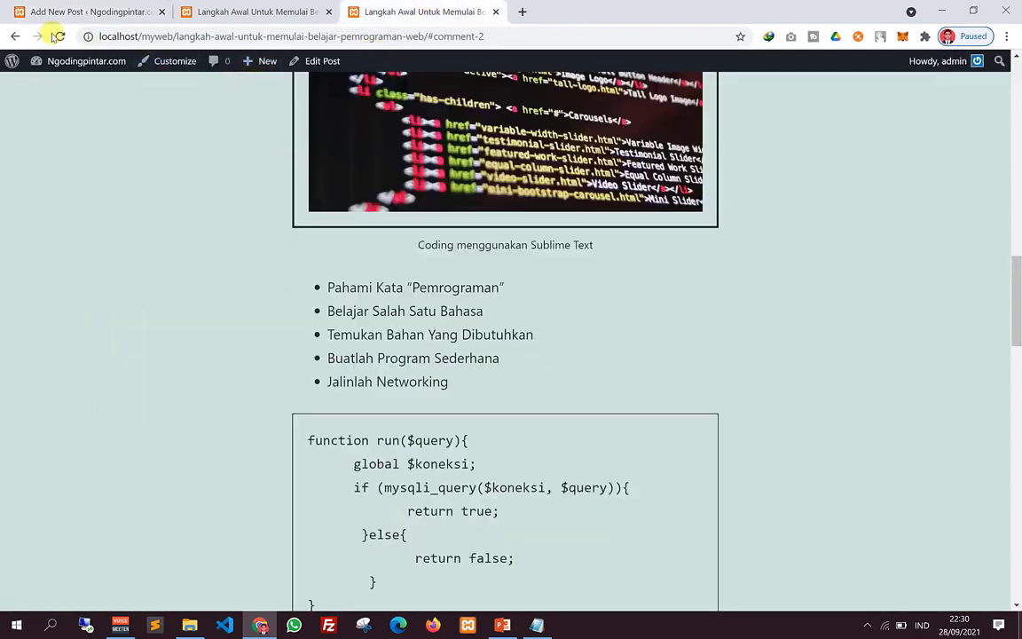
left_click(62, 38)
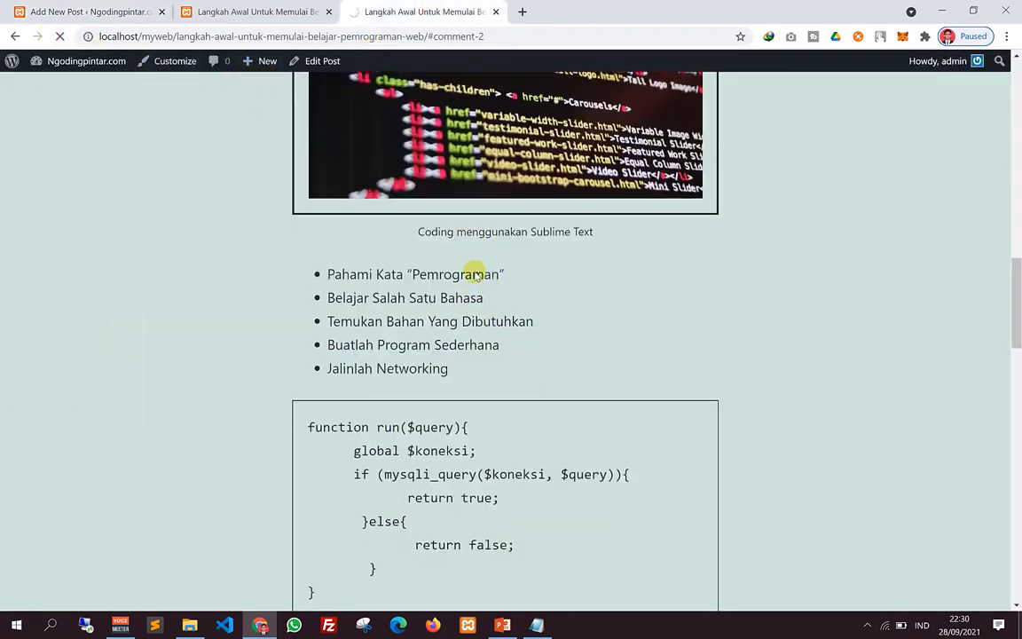
scroll(521, 427, "down", 4)
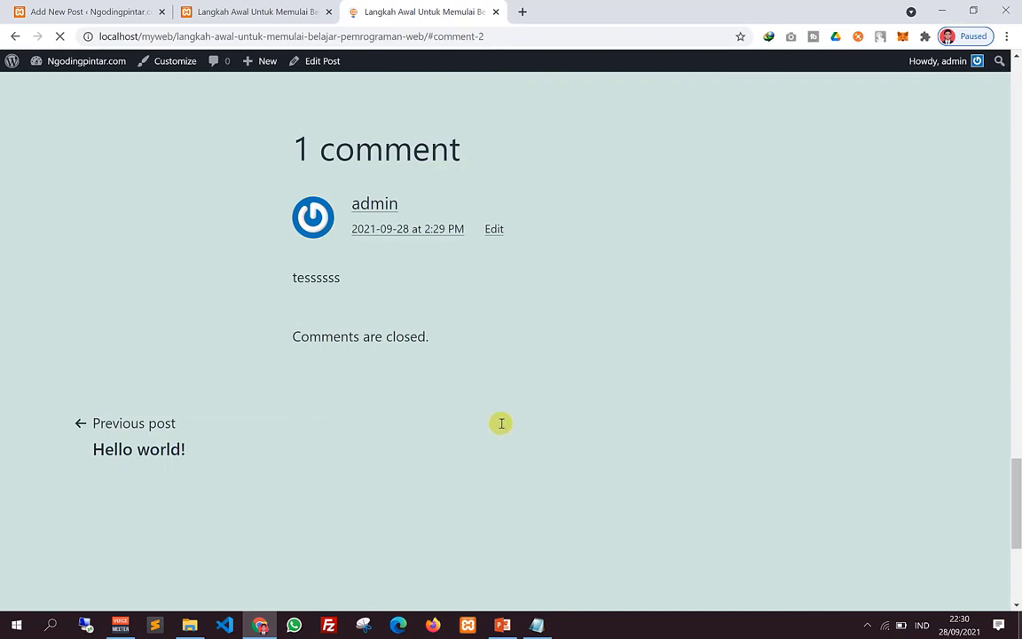
scroll(475, 422, "down", 2)
scroll(438, 262, "up", 3)
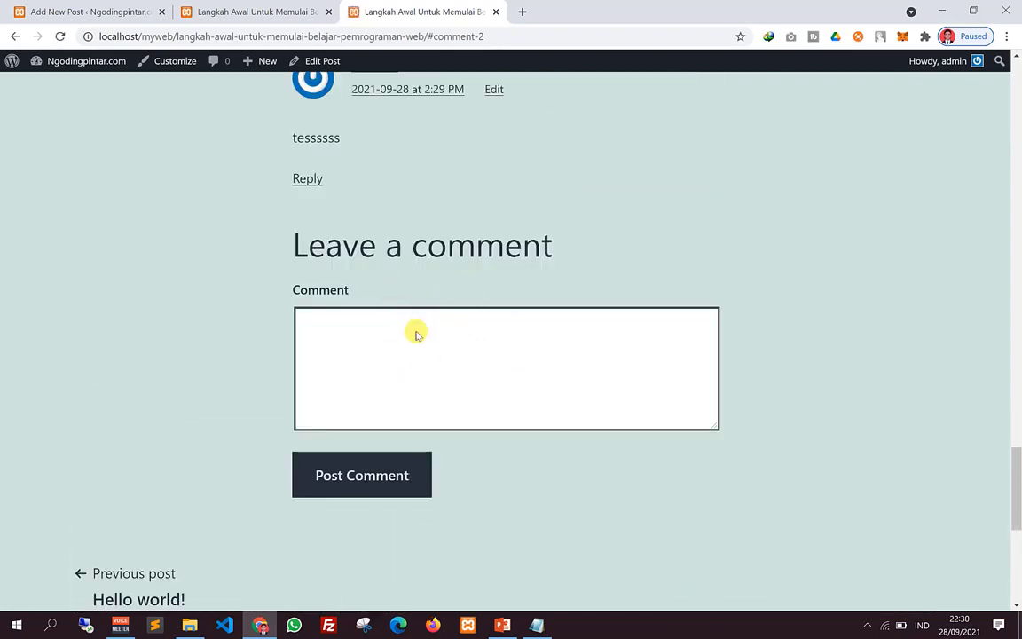
scroll(417, 333, "up", 15)
Step: Leave the post editor for the list of all posts and choose to edit the "Langkah Awal Untuk Memulai Belajar Pemrograman Web" post
left_click(229, 12)
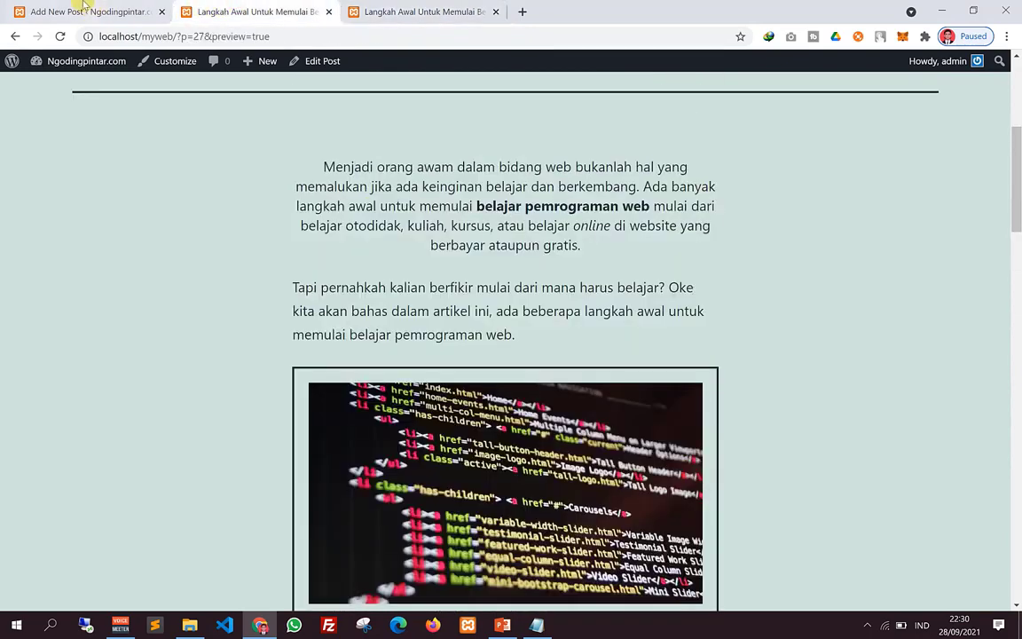
left_click(80, 11)
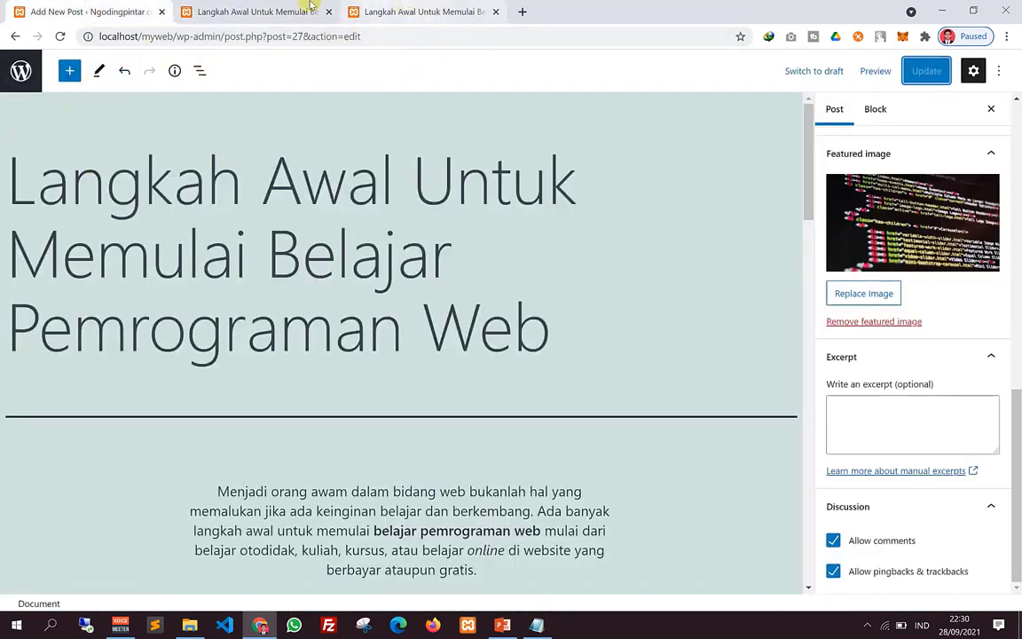
left_click(834, 77)
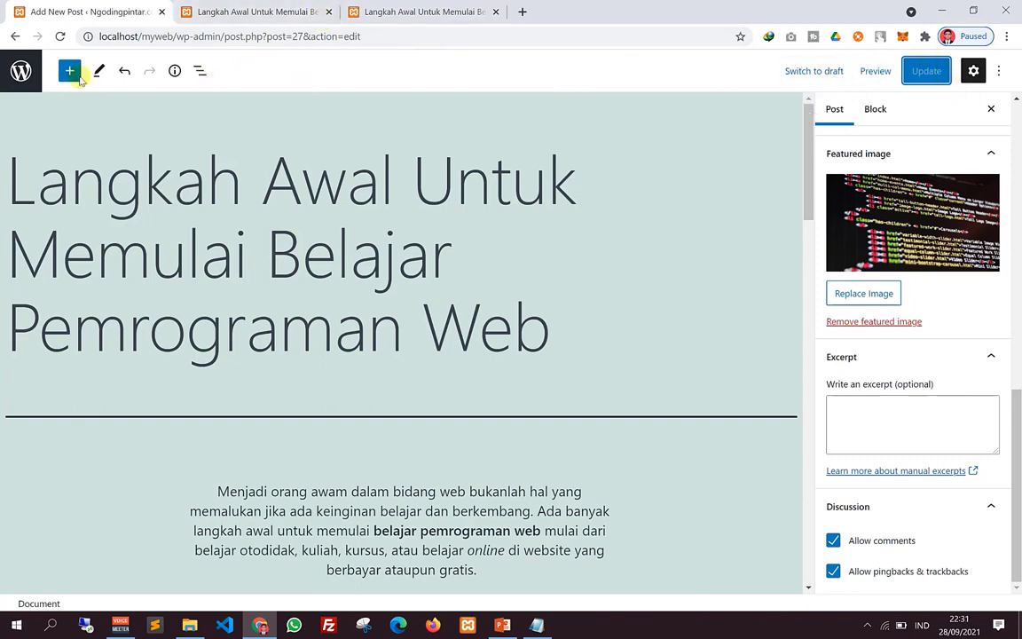
left_click(21, 74)
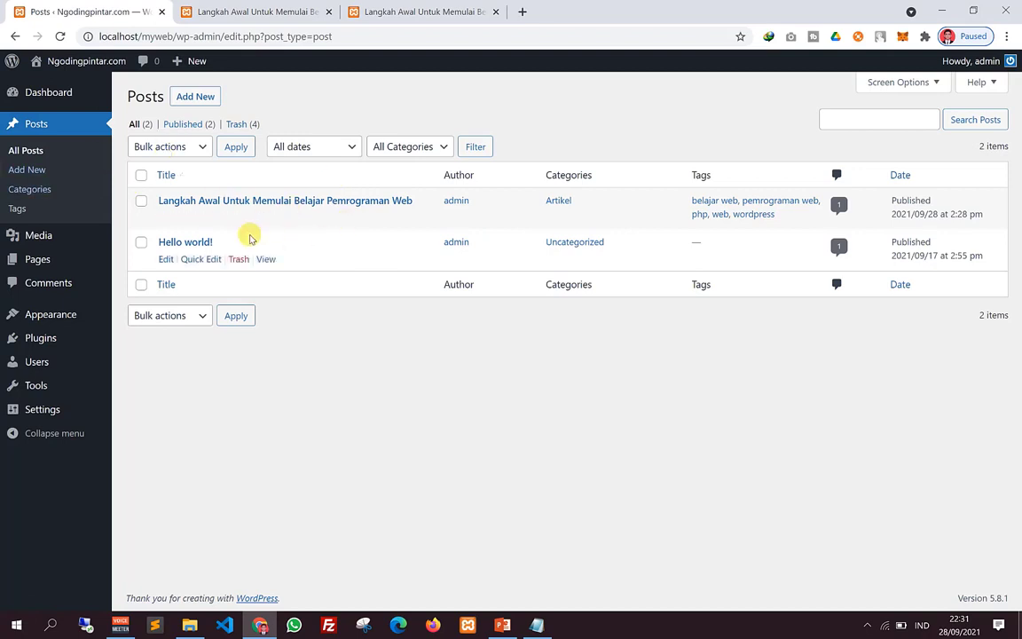
left_click(166, 205)
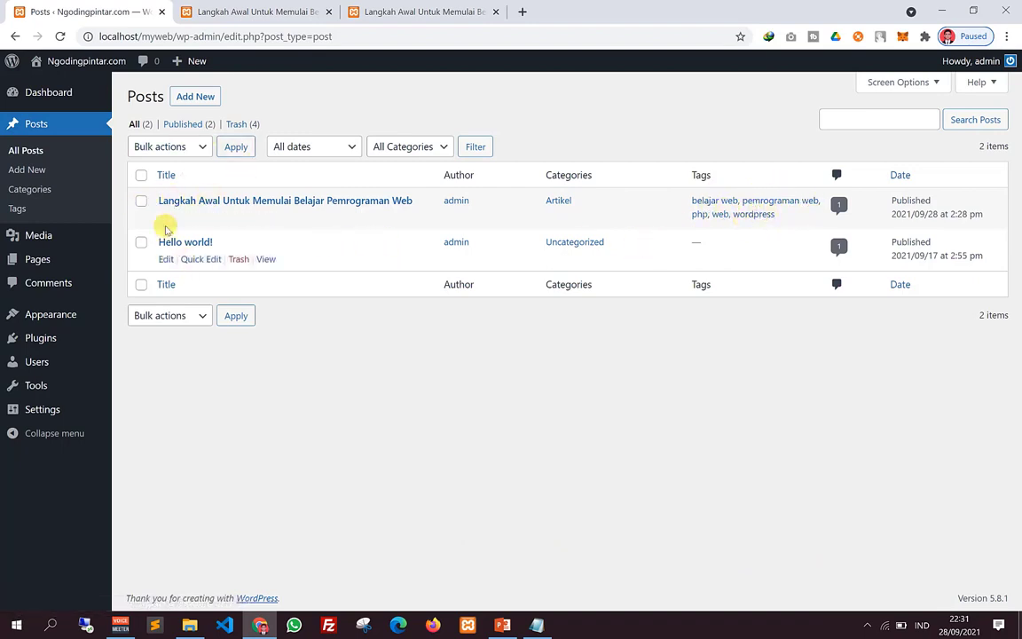
left_click(166, 218)
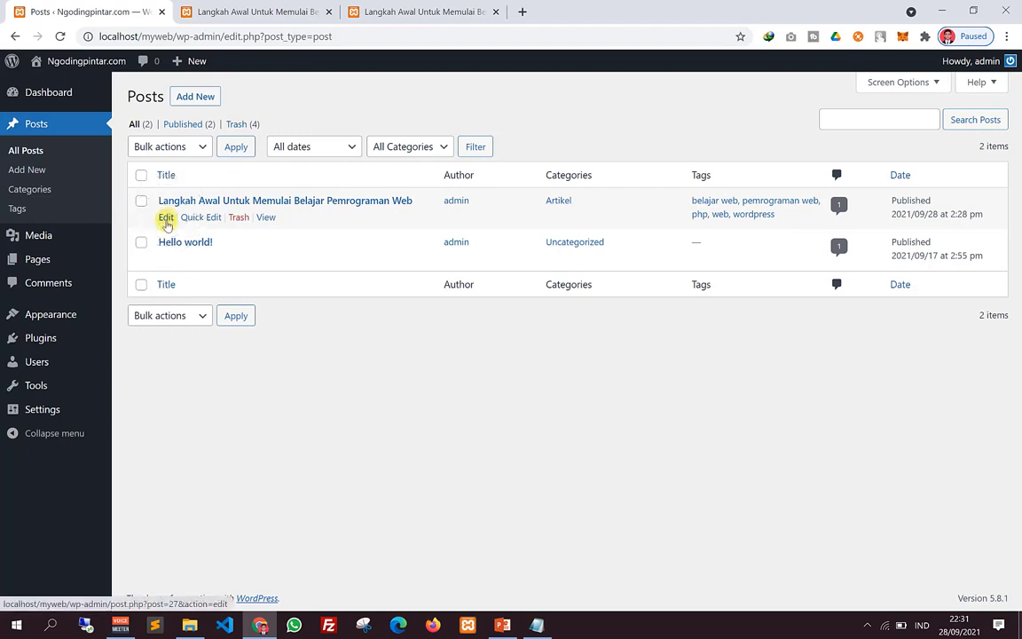